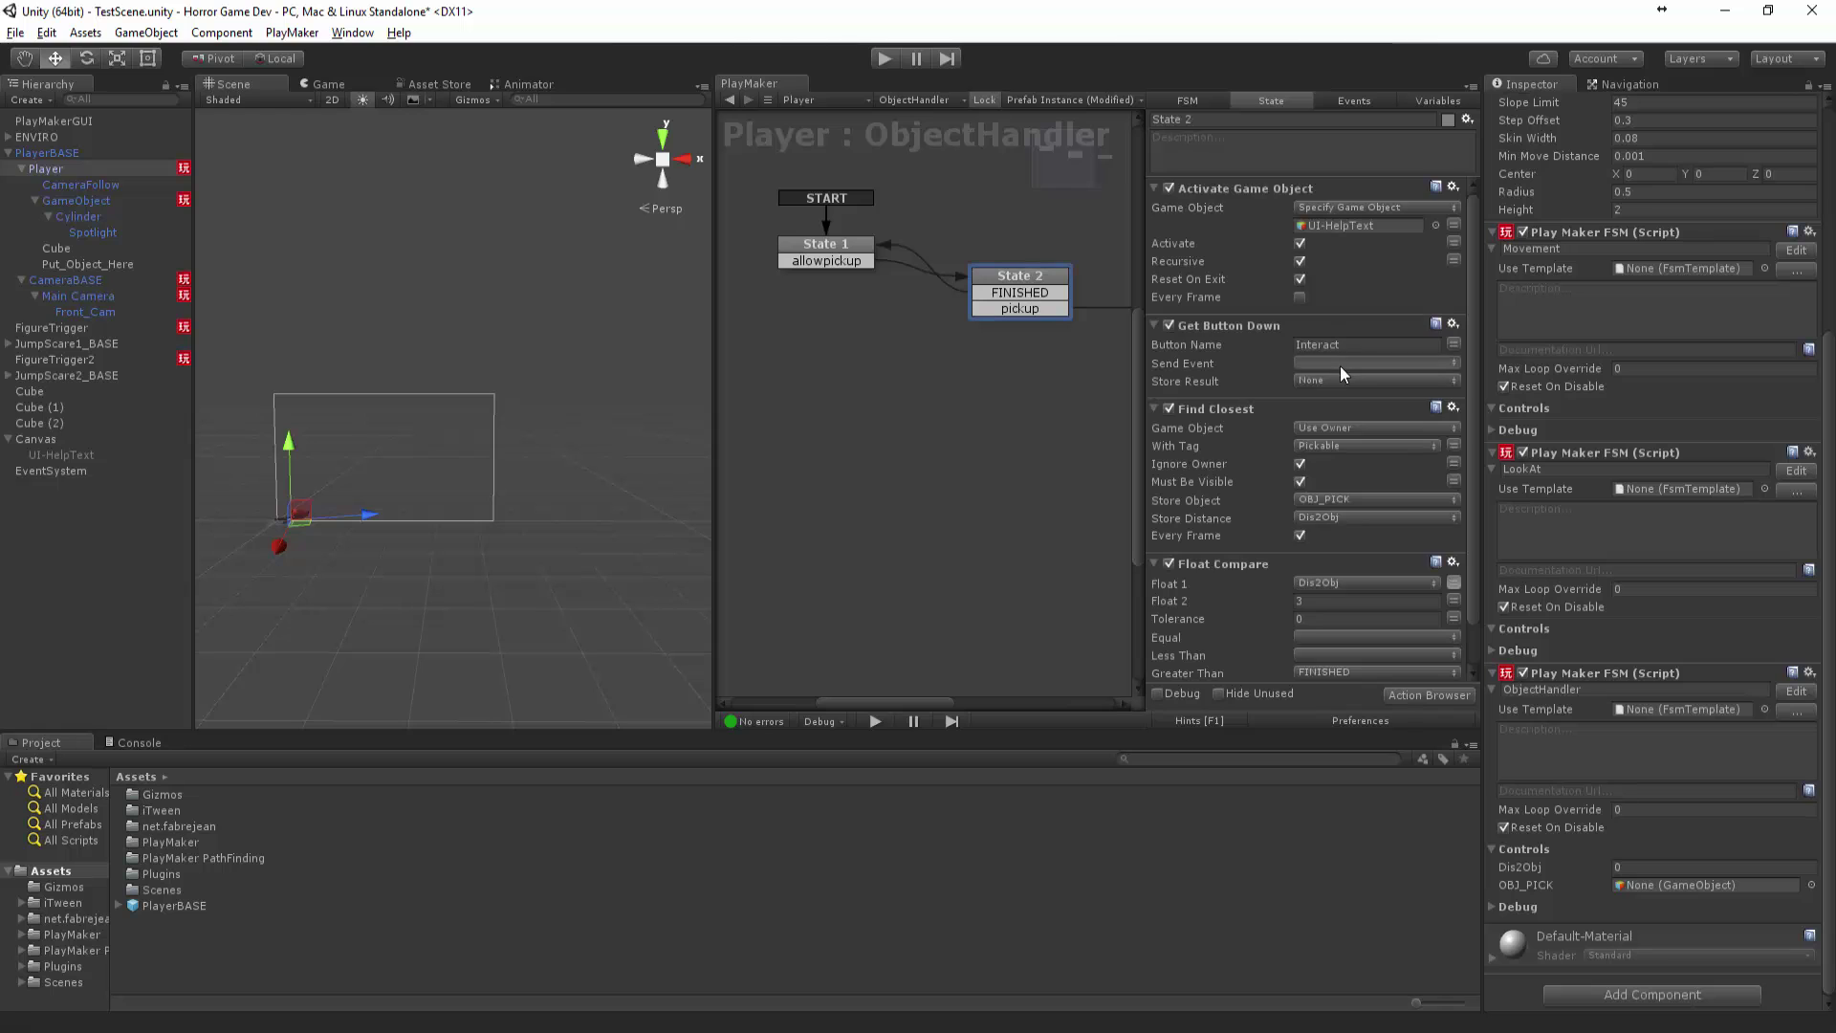
# Make State 2's Get Button Down send the pickup event, then playtest by walking to the cube
pyautogui.click(1373, 363)
pyautogui.click(1343, 449)
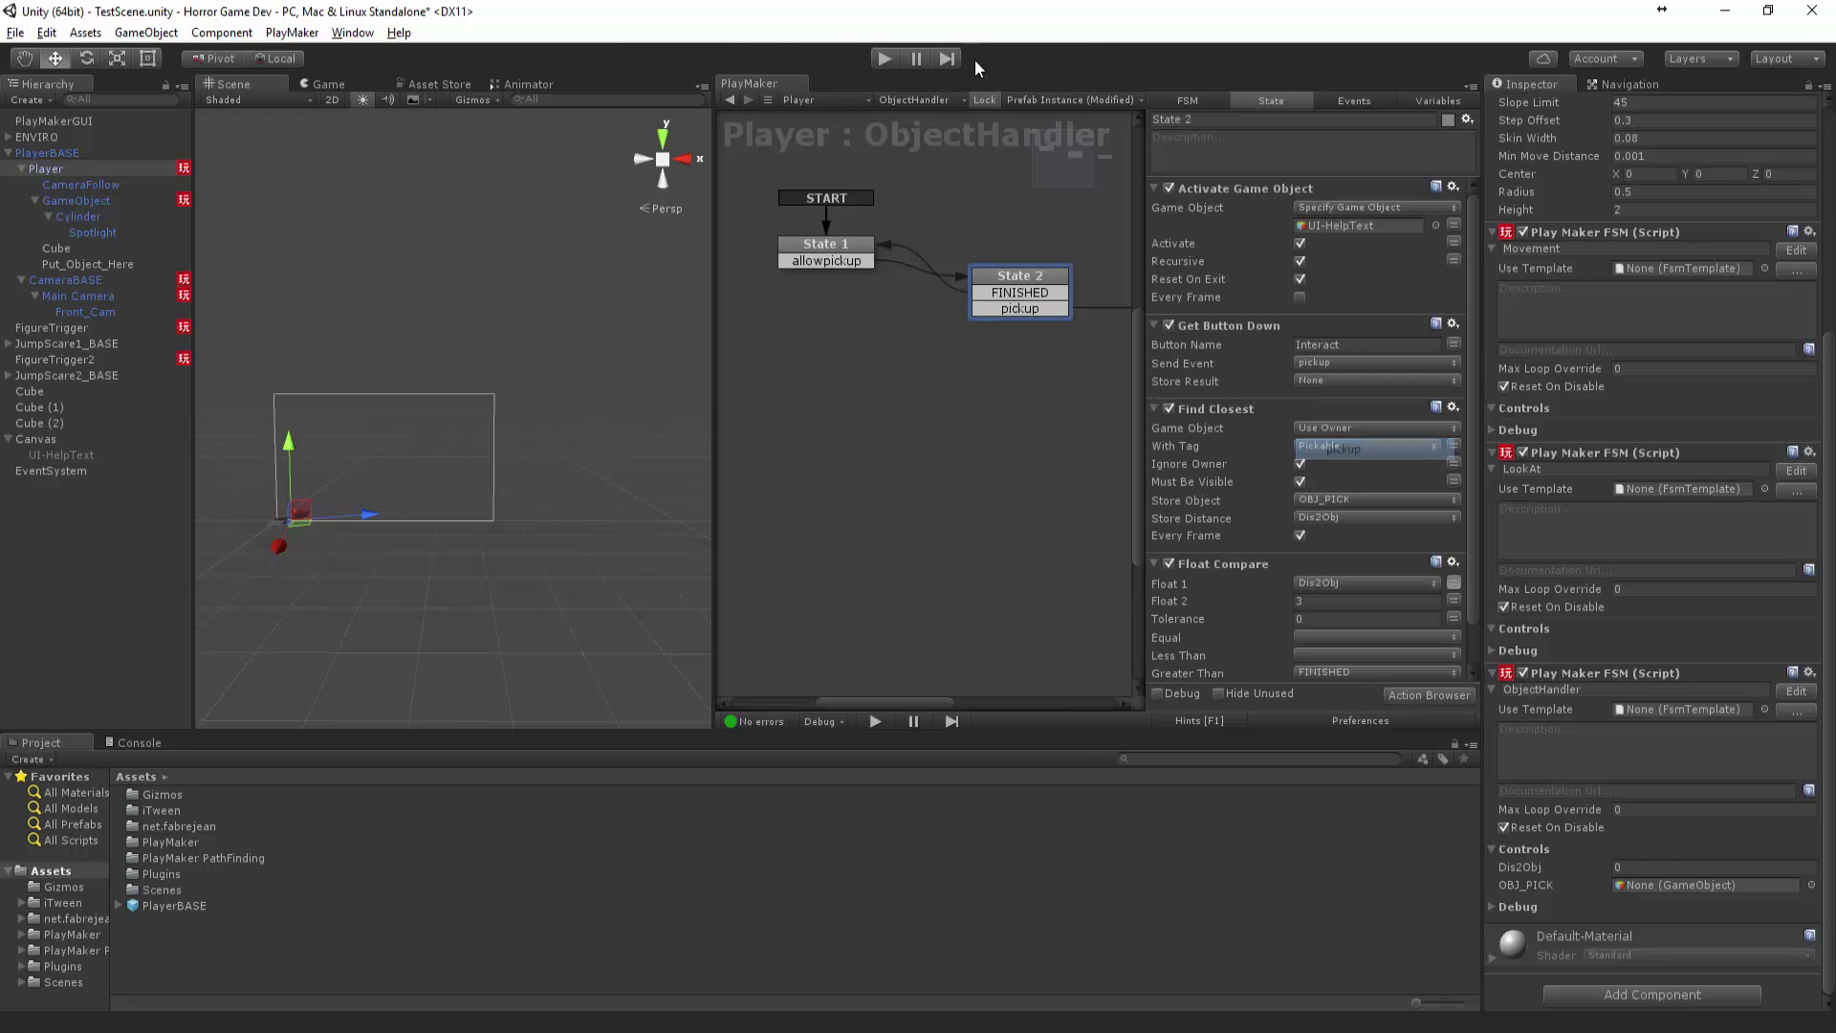
pyautogui.click(884, 58)
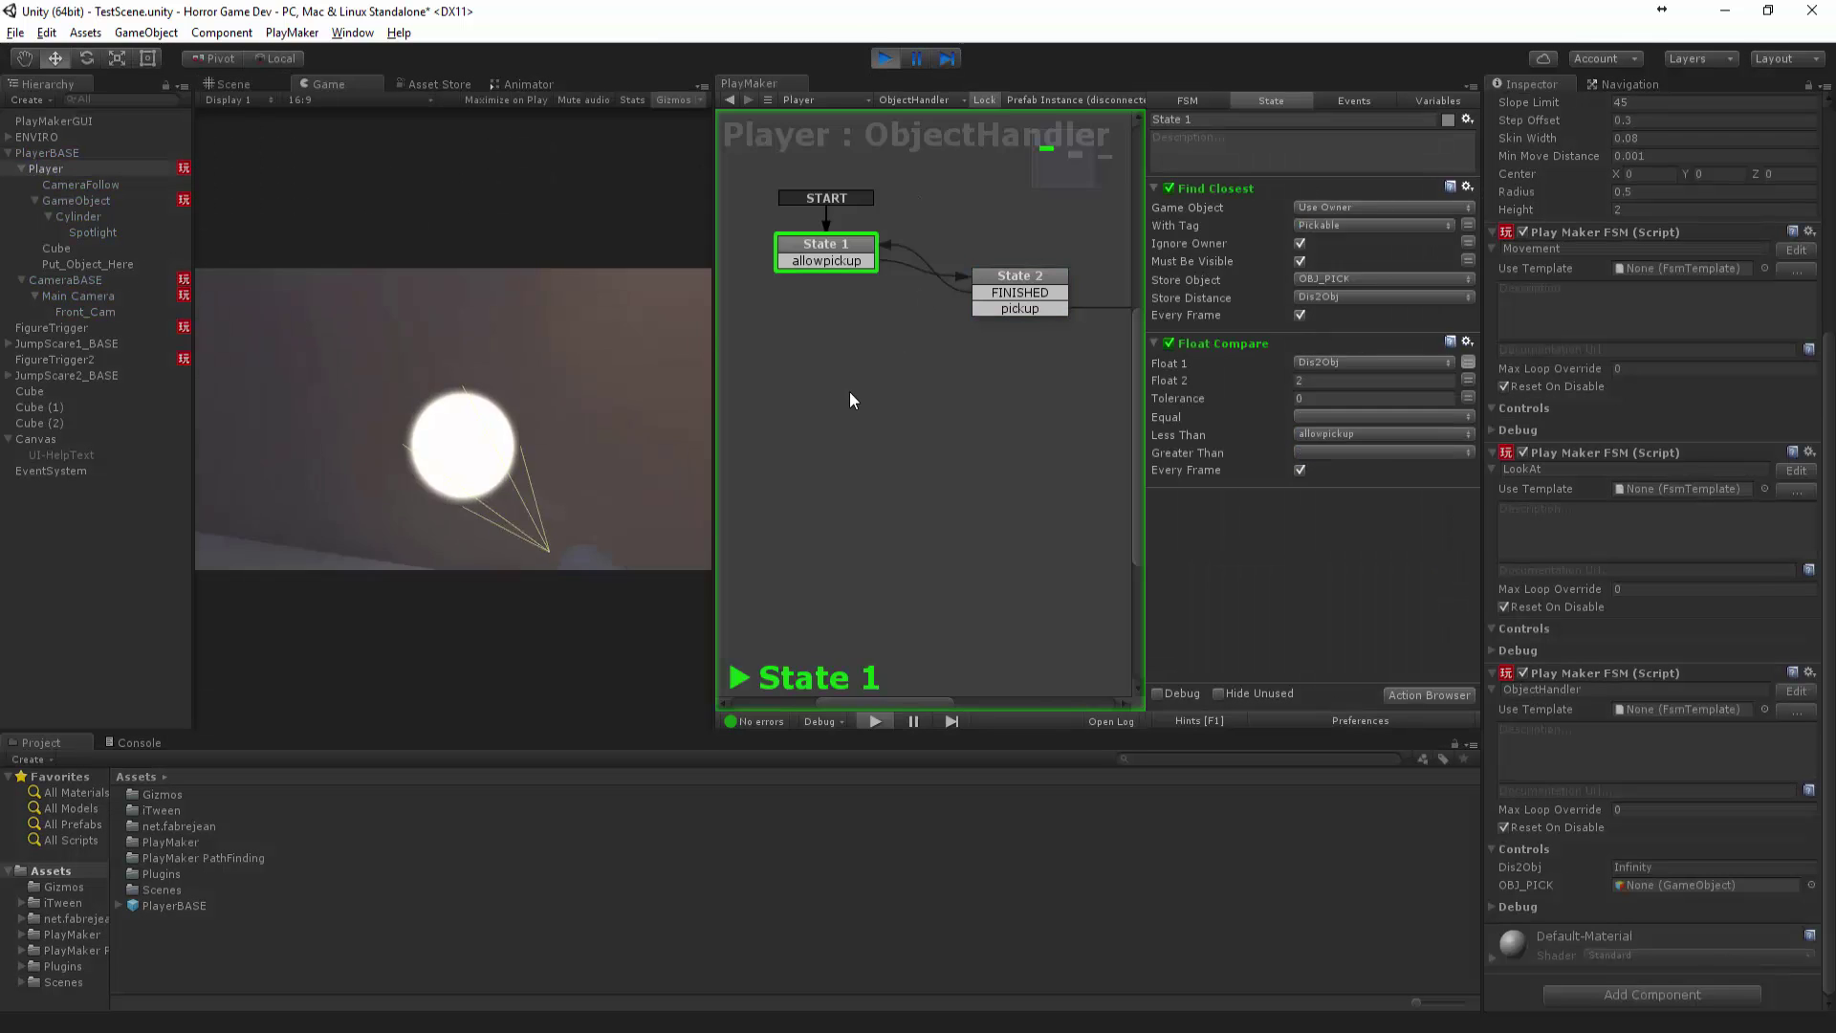
pyautogui.press('w')
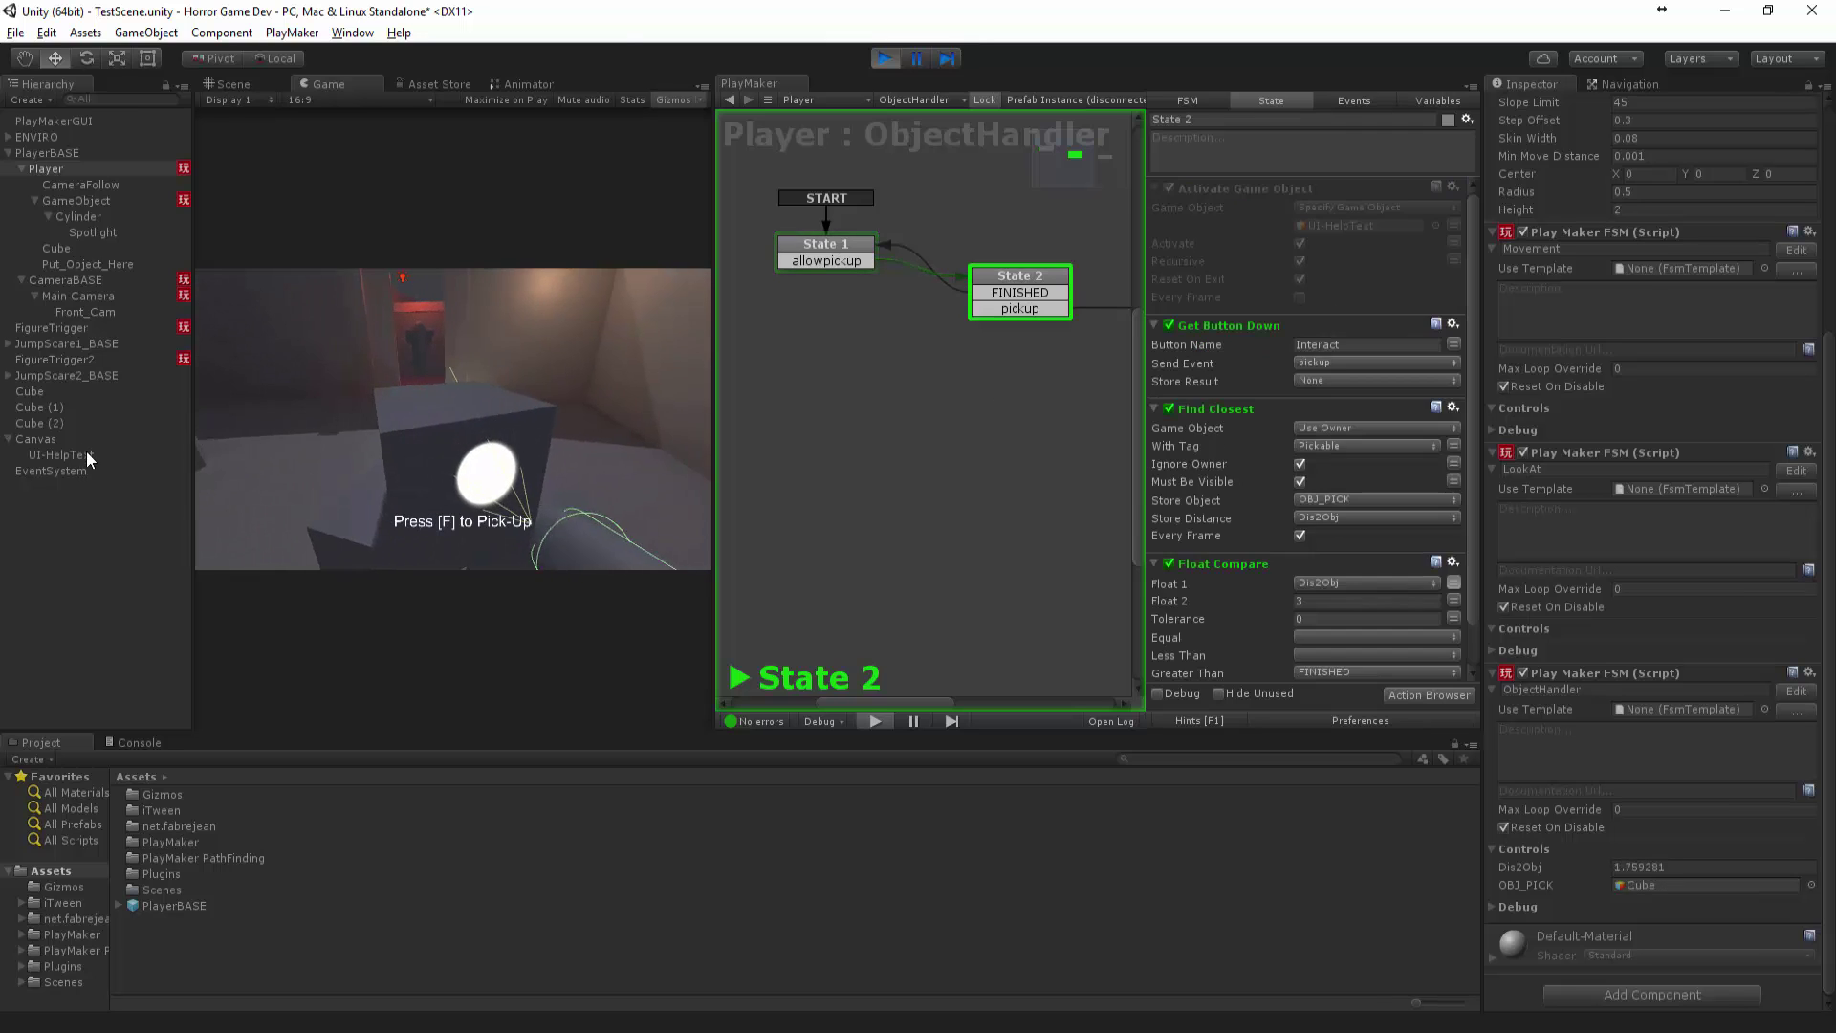
pyautogui.press('e')
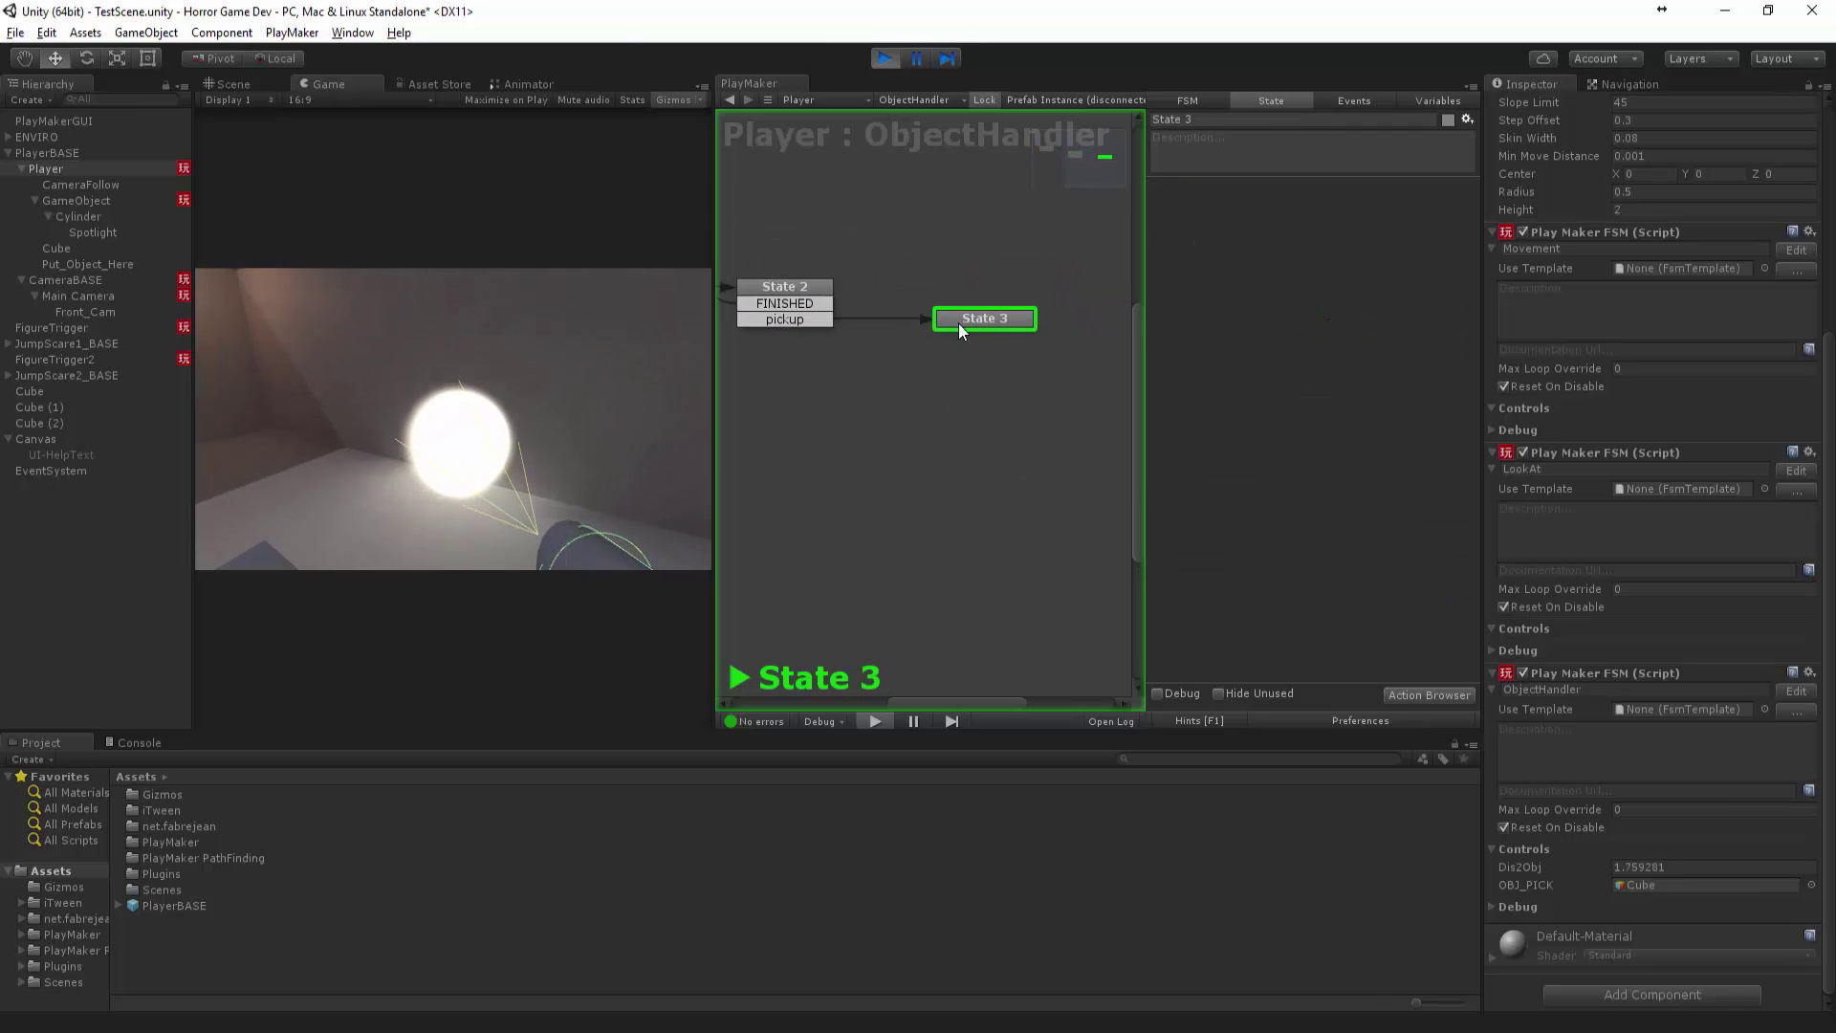
pyautogui.click(886, 58)
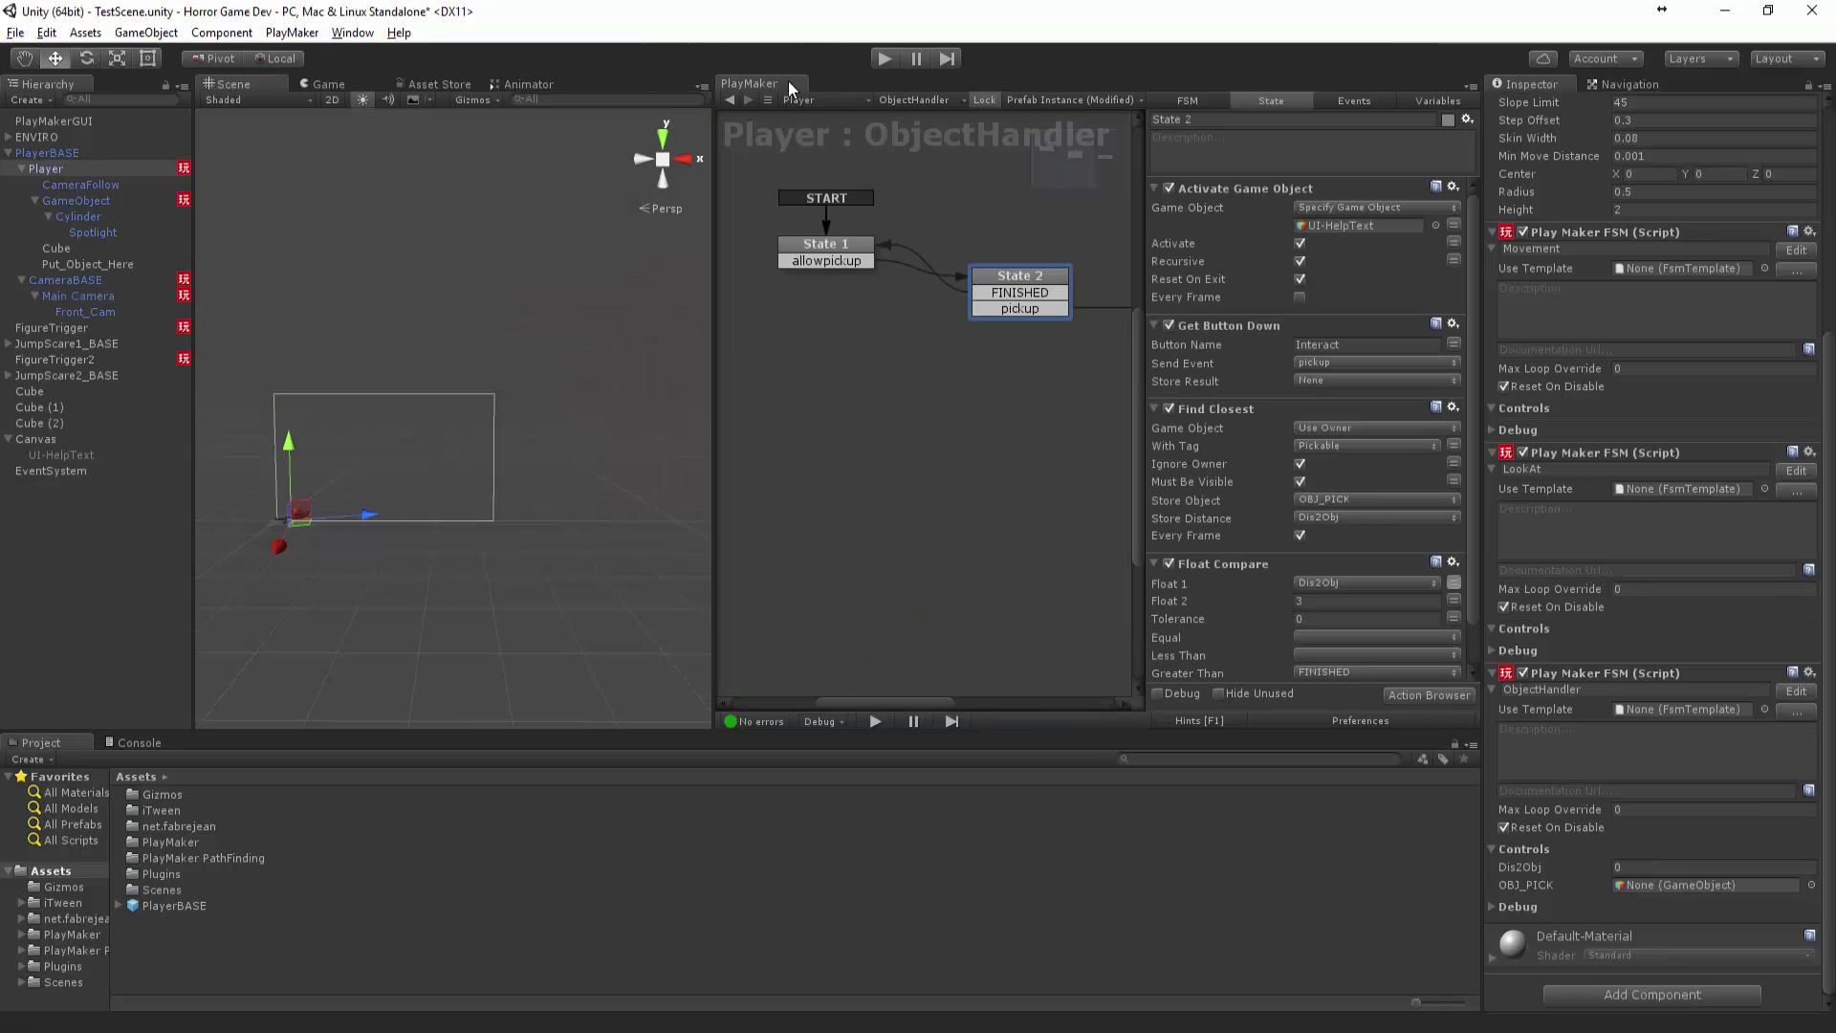
# Float the PlayMaker editor and add a Move Object action to State 3
pyautogui.moveTo(578, 84); pyautogui.dragTo(633, 465)
pyautogui.moveTo(559, 136); pyautogui.dragTo(801, 299)
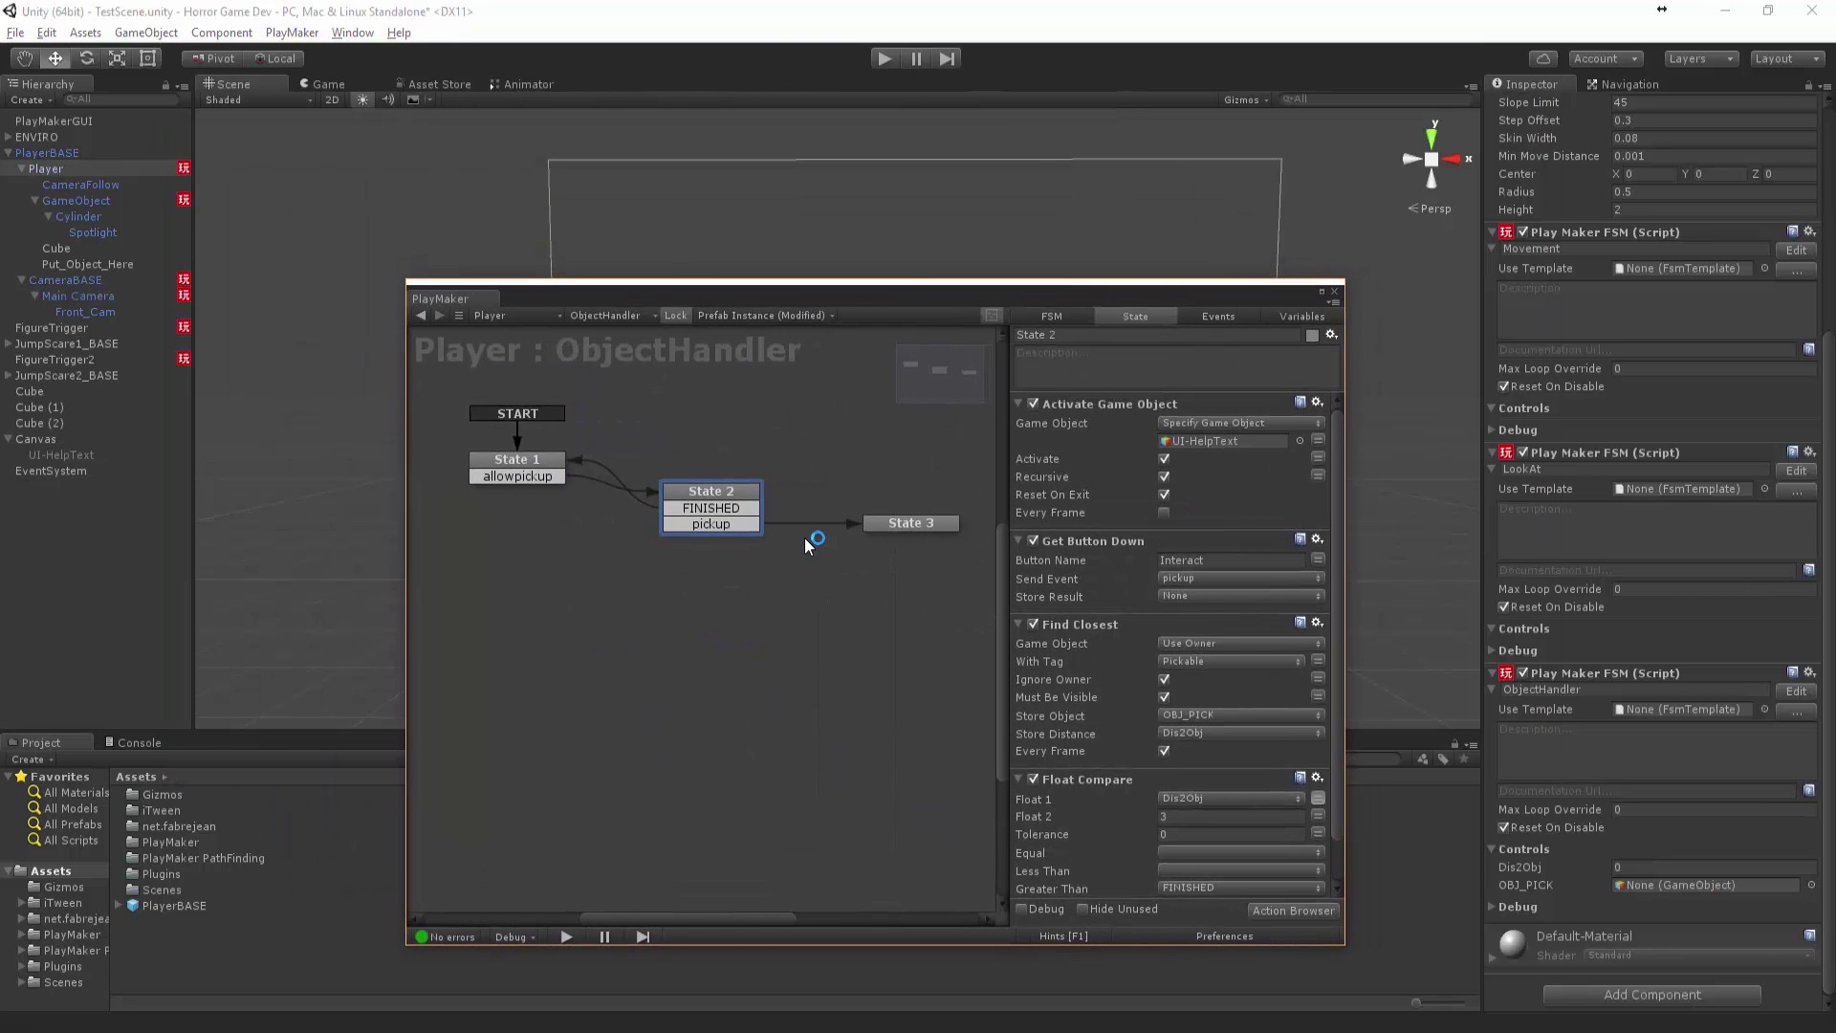
pyautogui.click(879, 523)
pyautogui.click(1310, 908)
pyautogui.write('move obje')
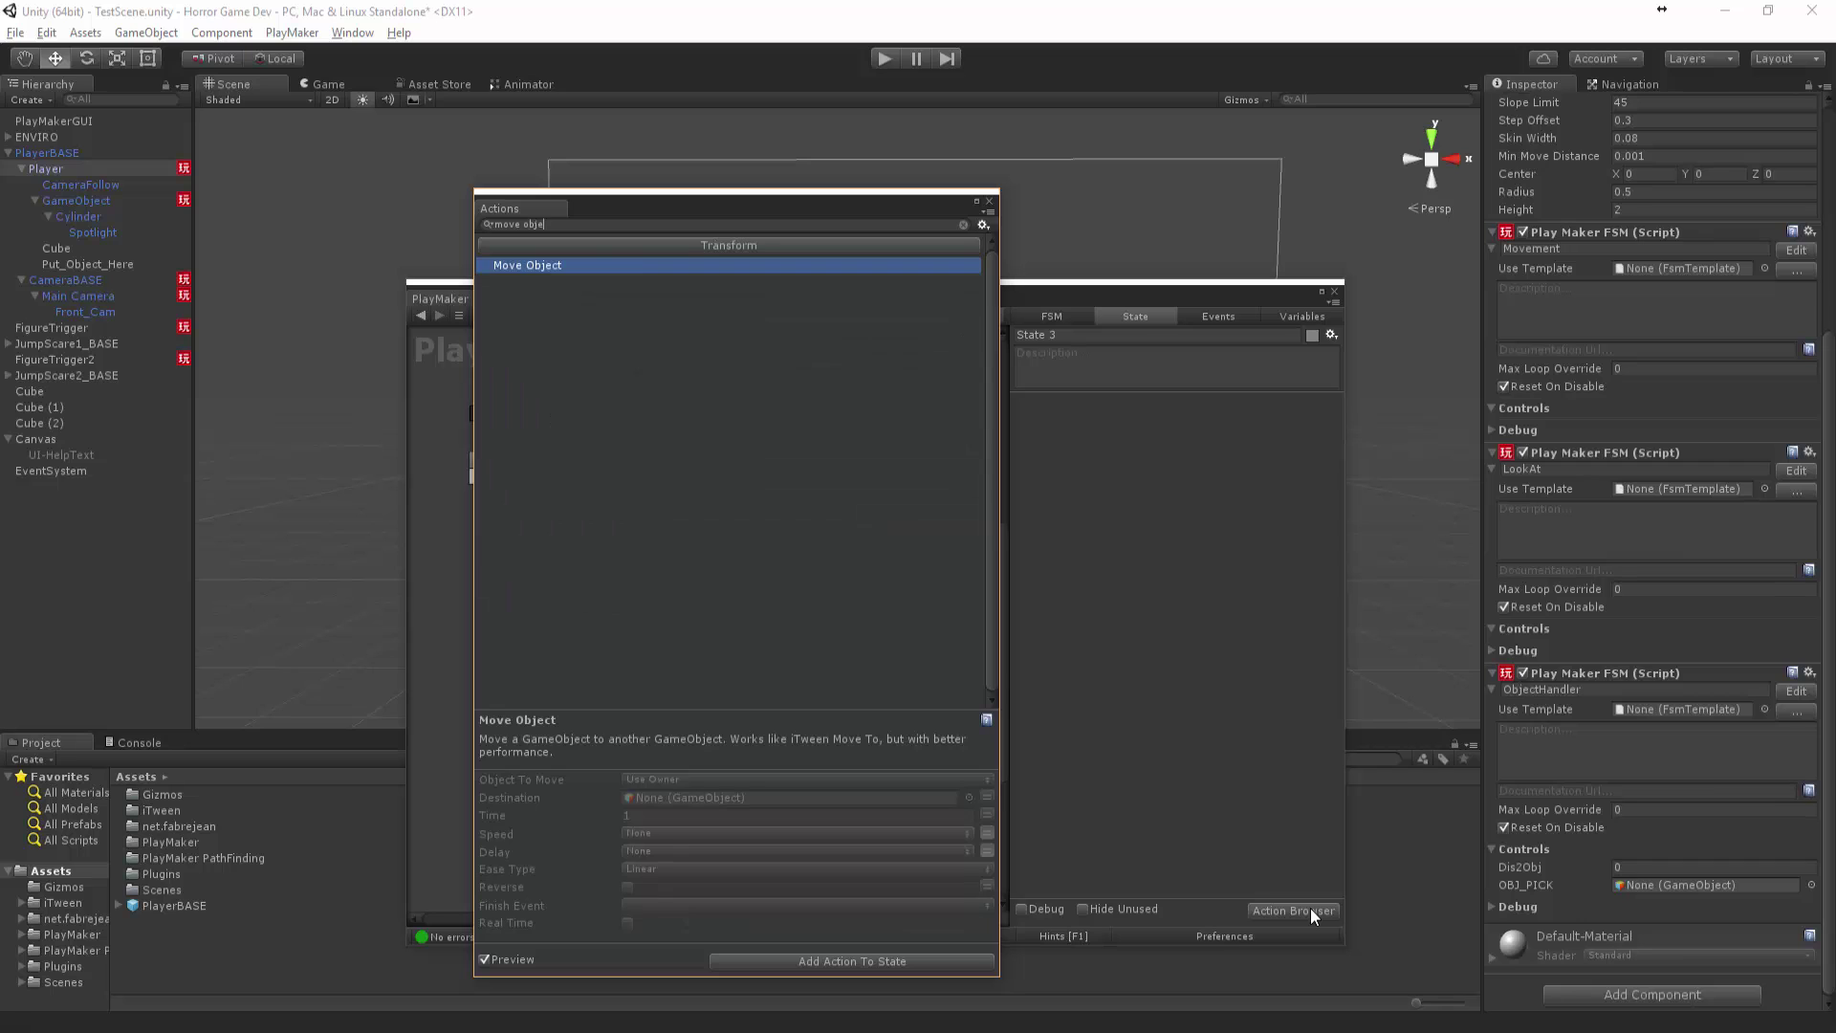
pyautogui.press('Return')
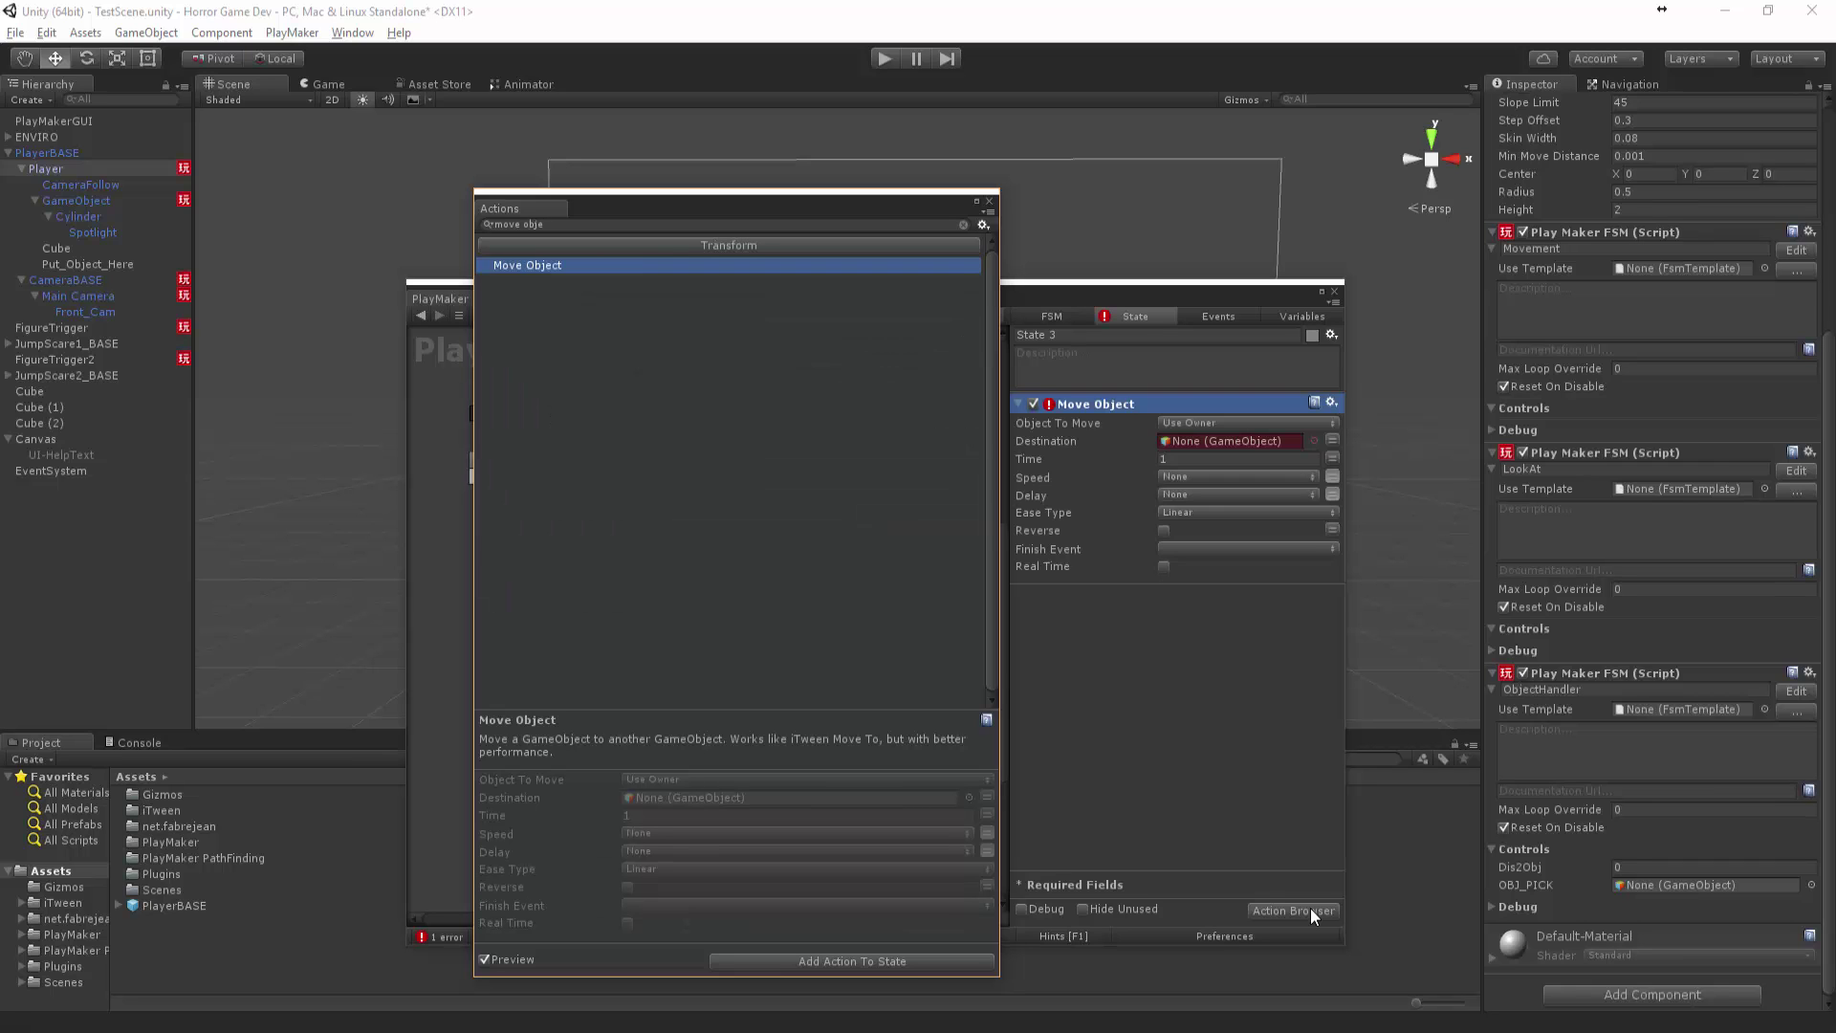
pyautogui.click(990, 201)
# Set Move Object to move OBJ_PICK to Put_Object_Here with a Time of 1
pyautogui.click(1243, 423)
pyautogui.click(1240, 466)
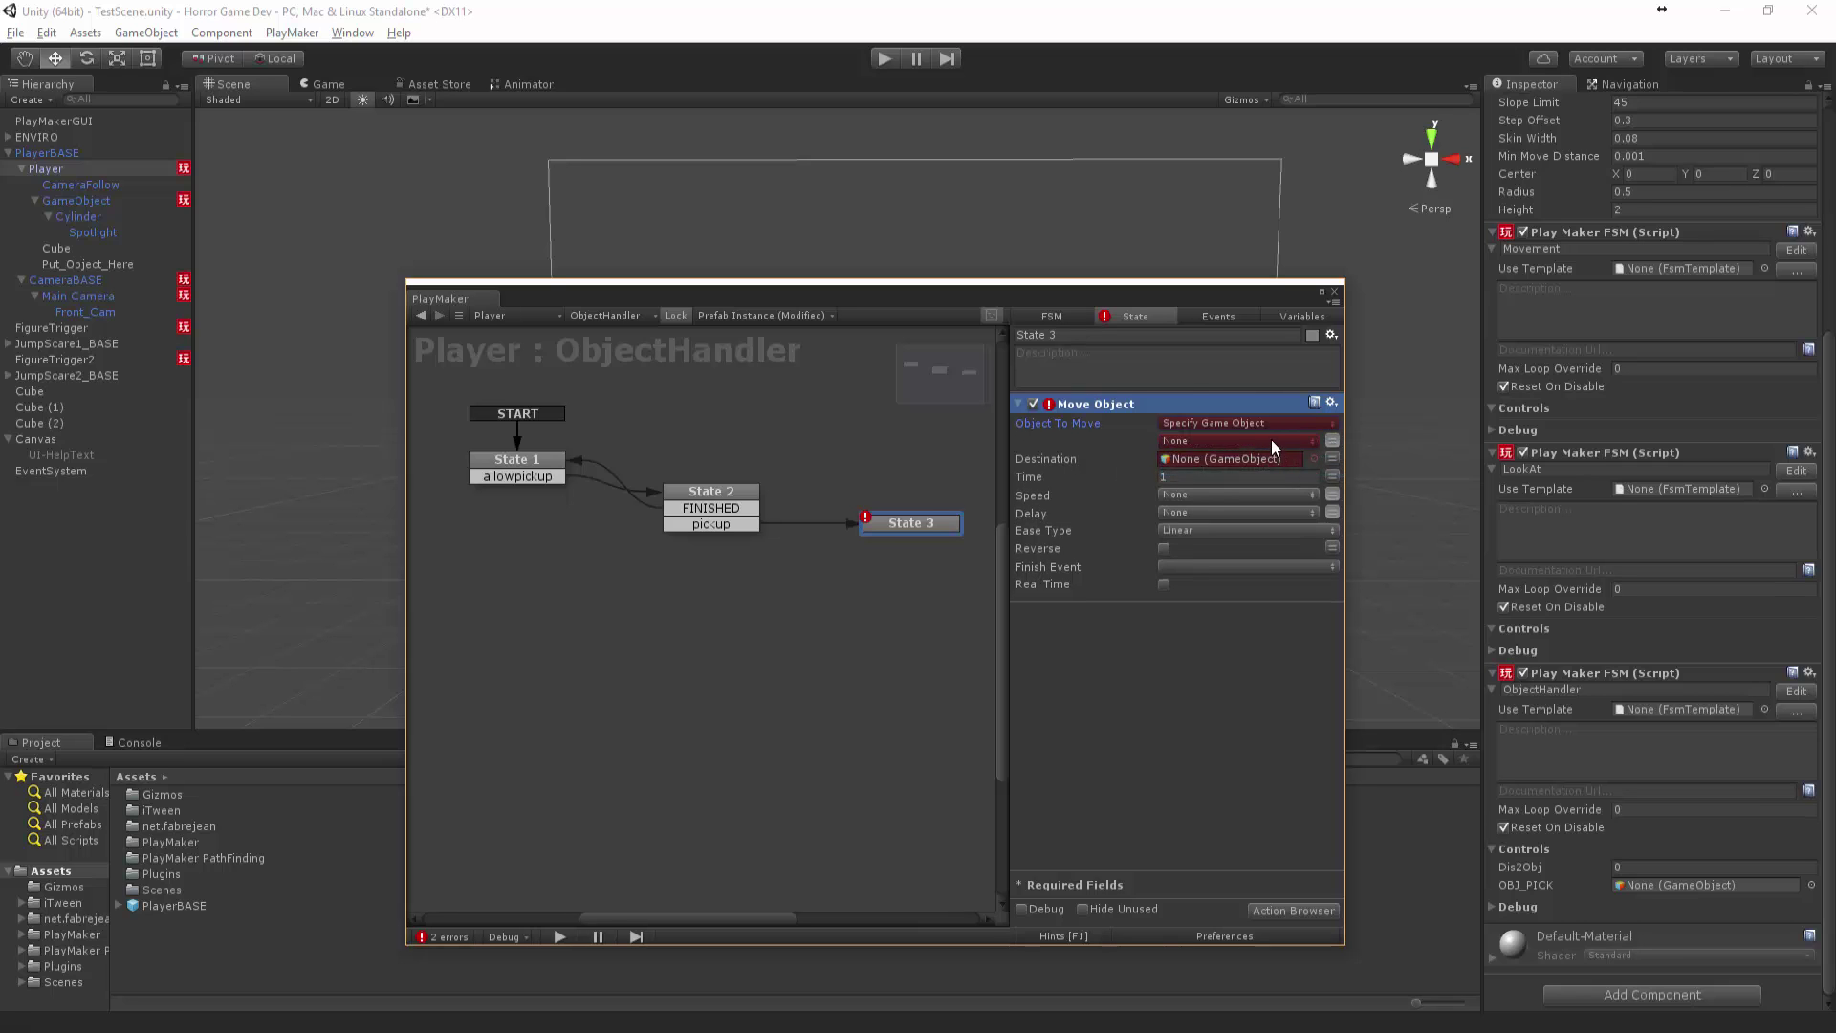
pyautogui.click(1270, 440)
pyautogui.click(1263, 478)
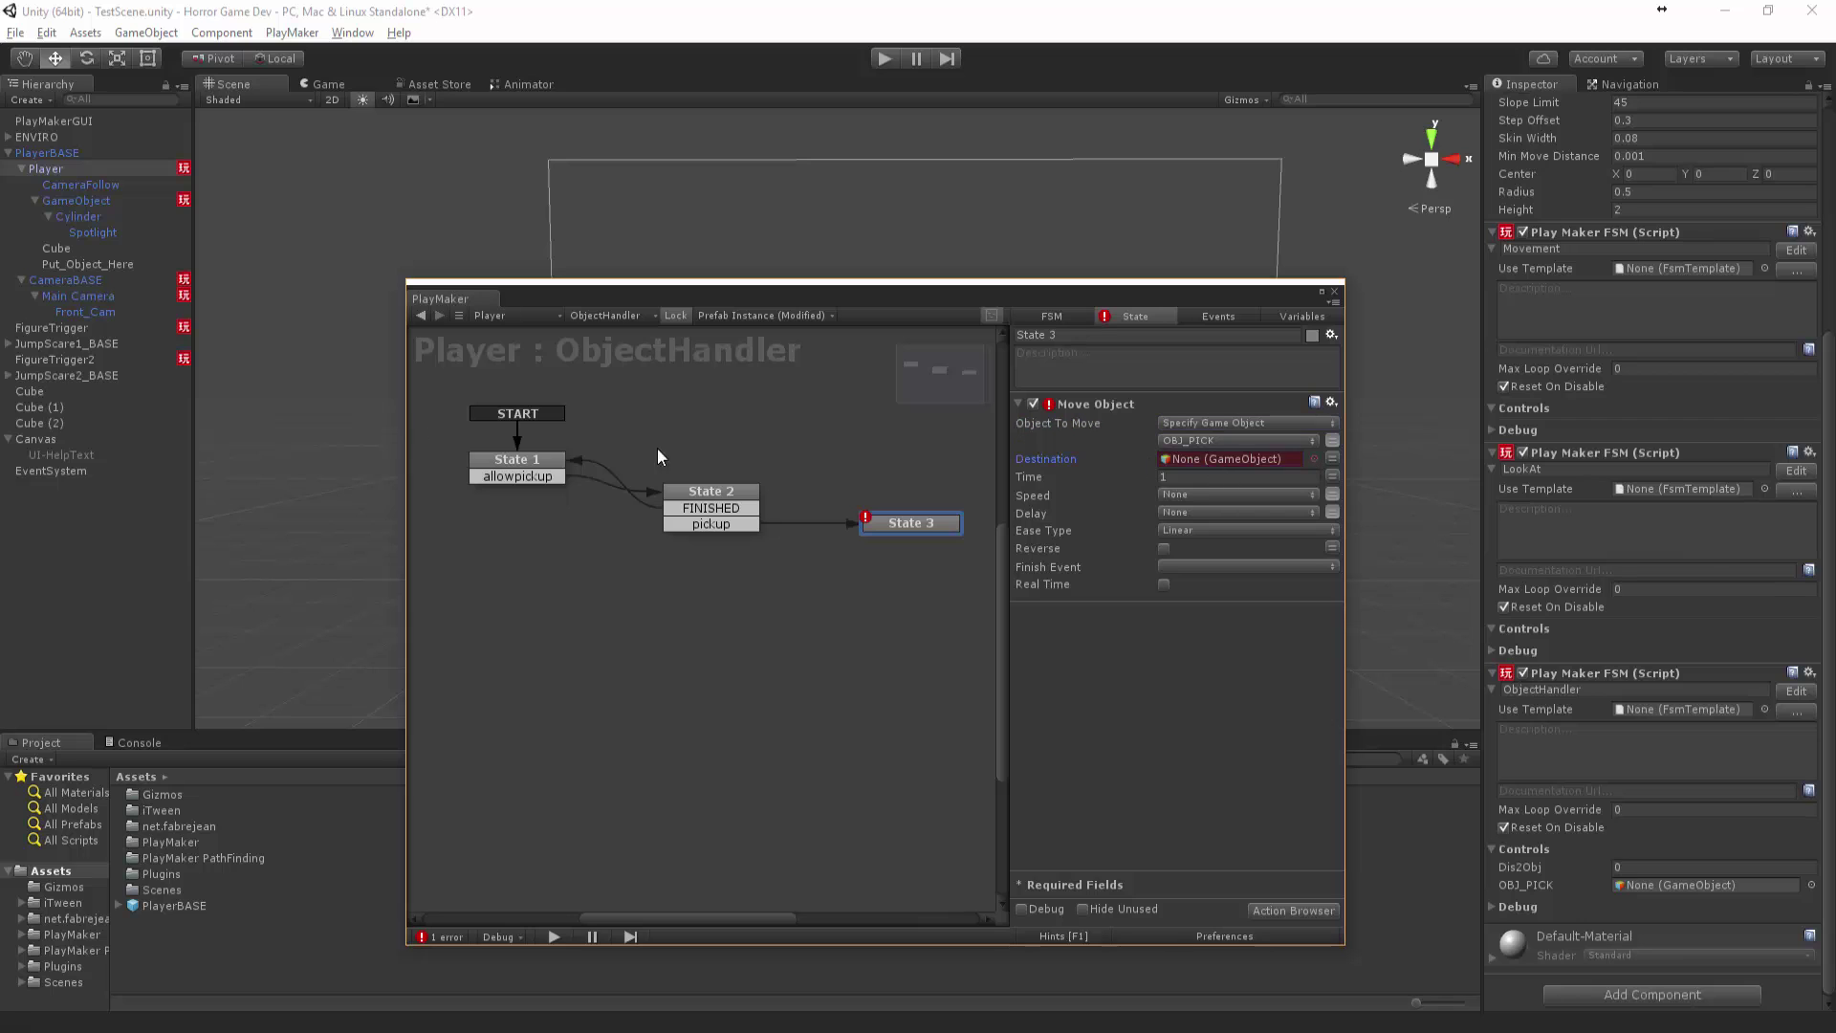
pyautogui.moveTo(86, 264); pyautogui.dragTo(1221, 461)
pyautogui.click(1206, 474)
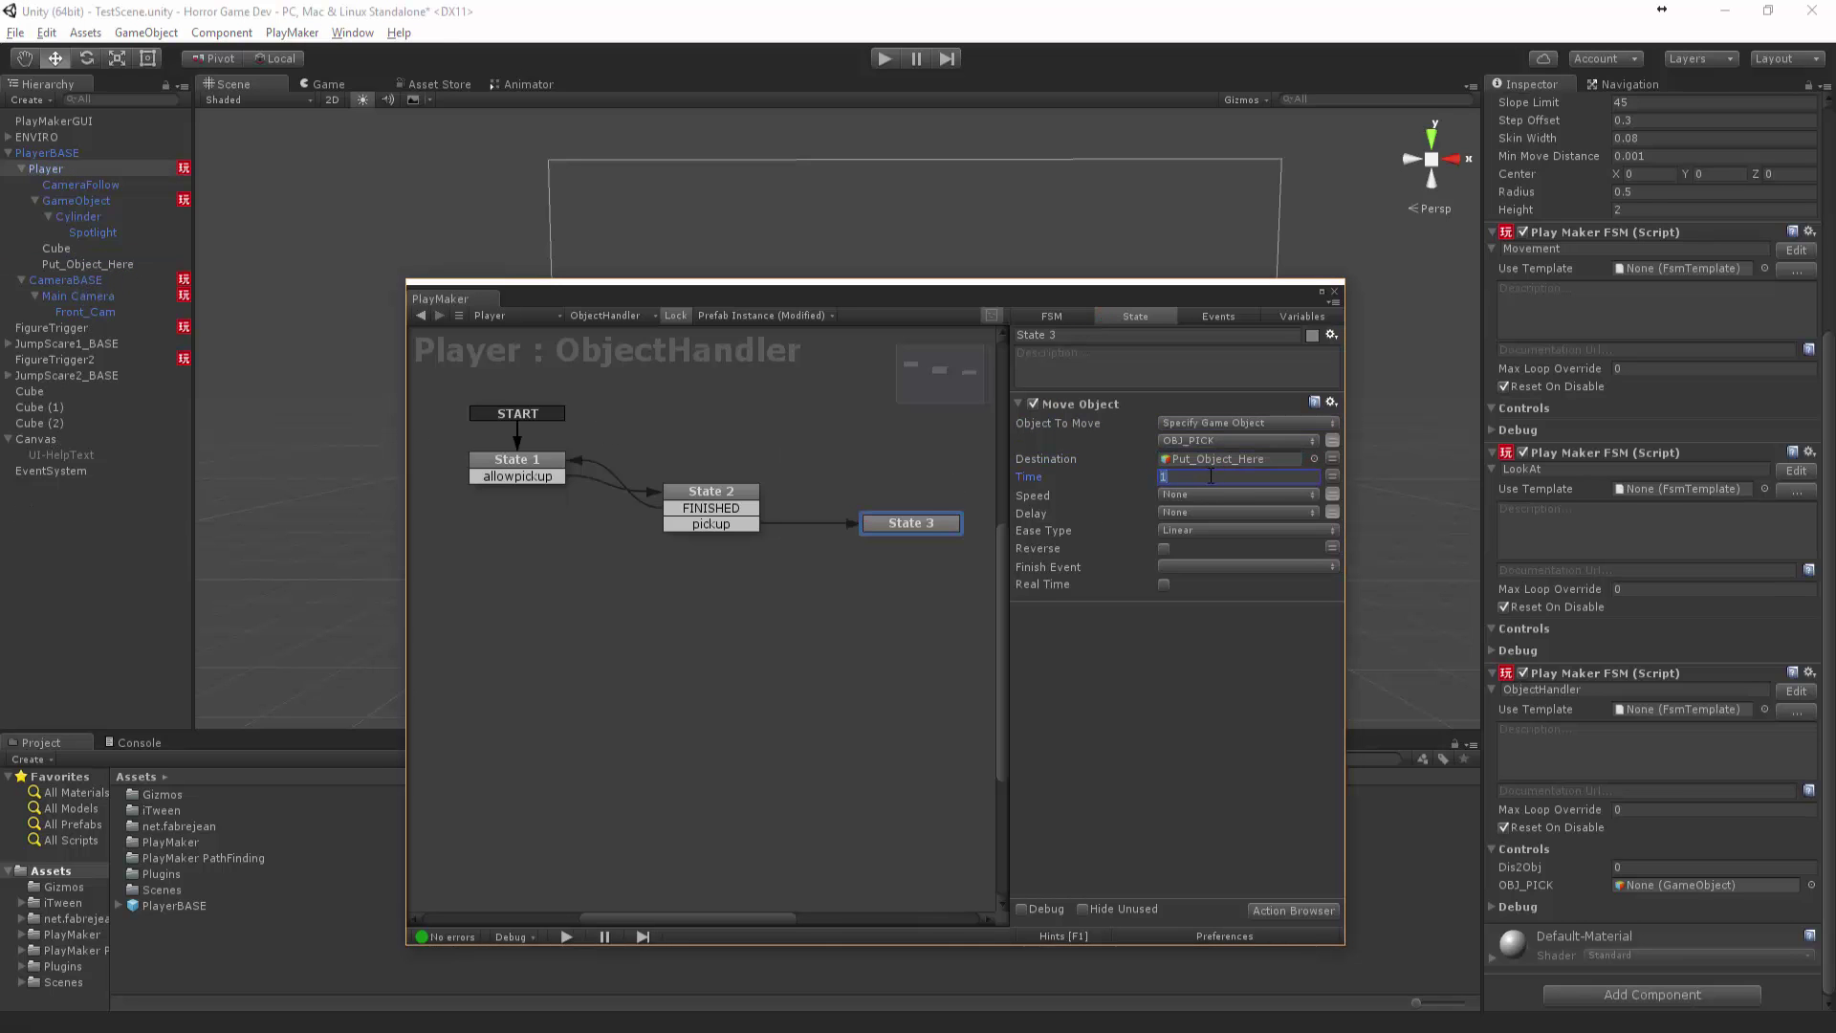
pyautogui.doubleClick(1199, 482)
pyautogui.click(1182, 620)
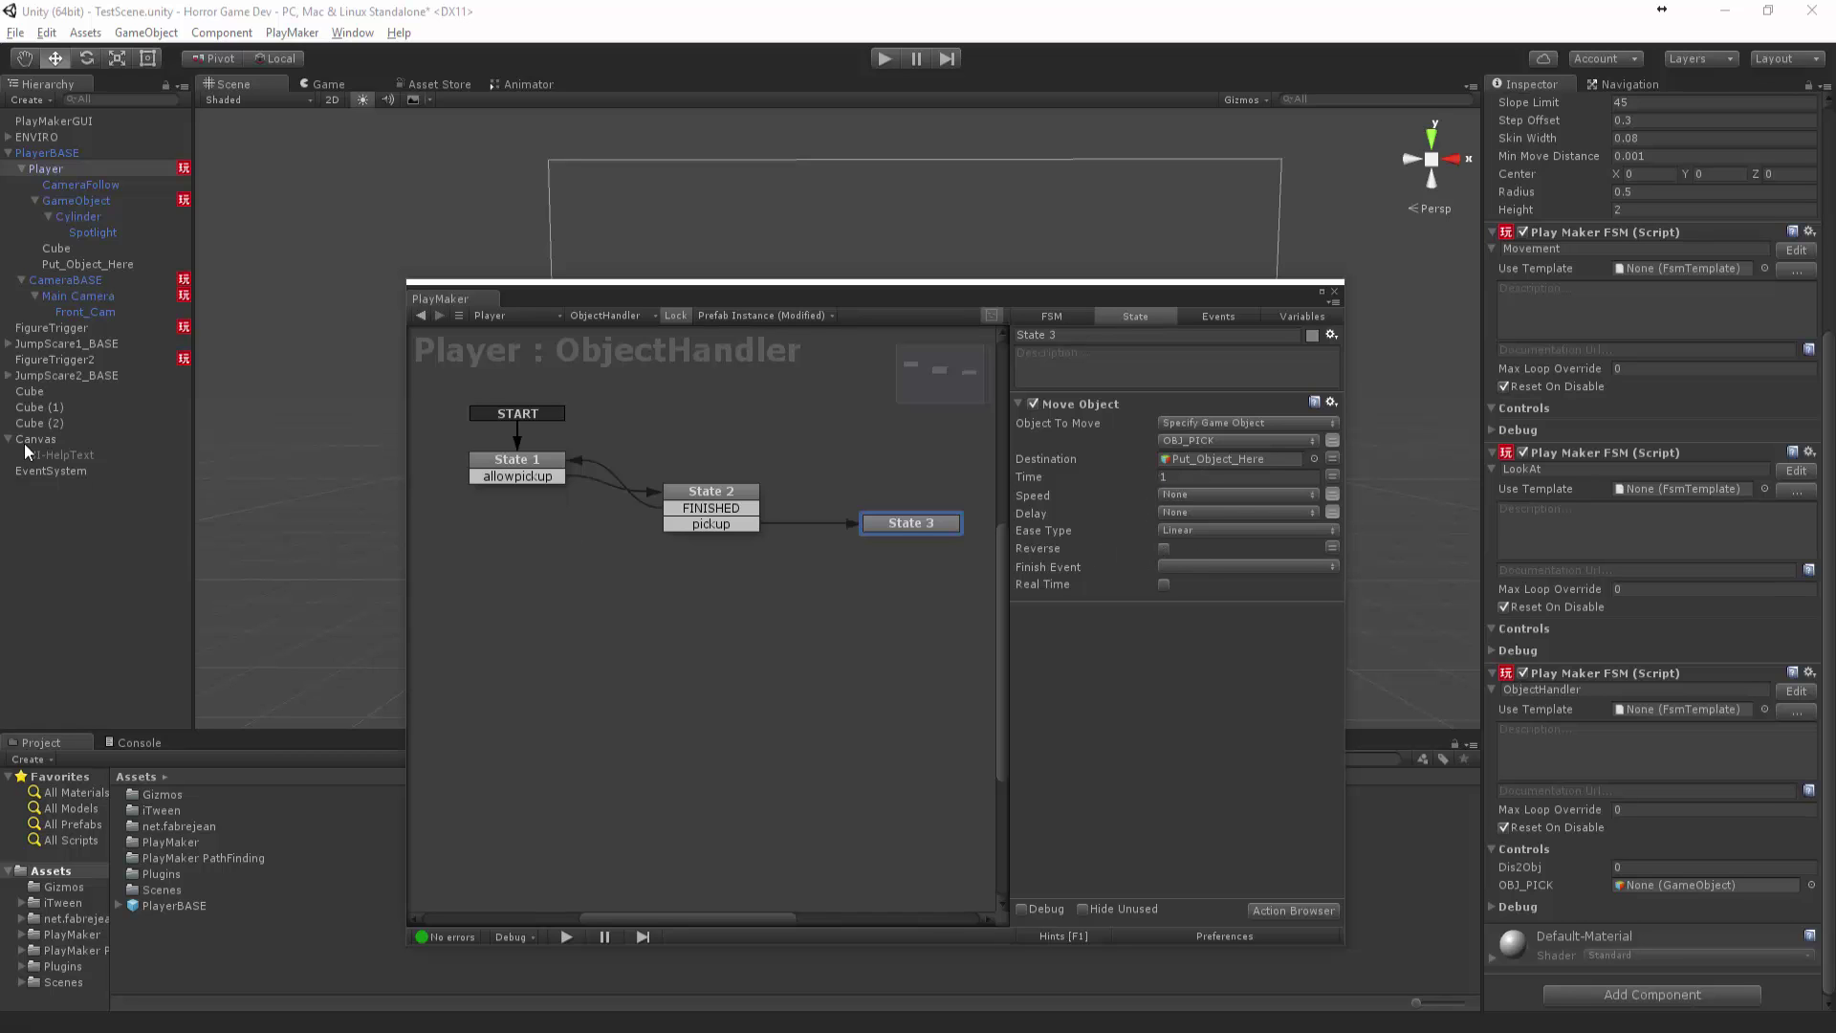
pyautogui.moveTo(32, 375); pyautogui.dragTo(1196, 742)
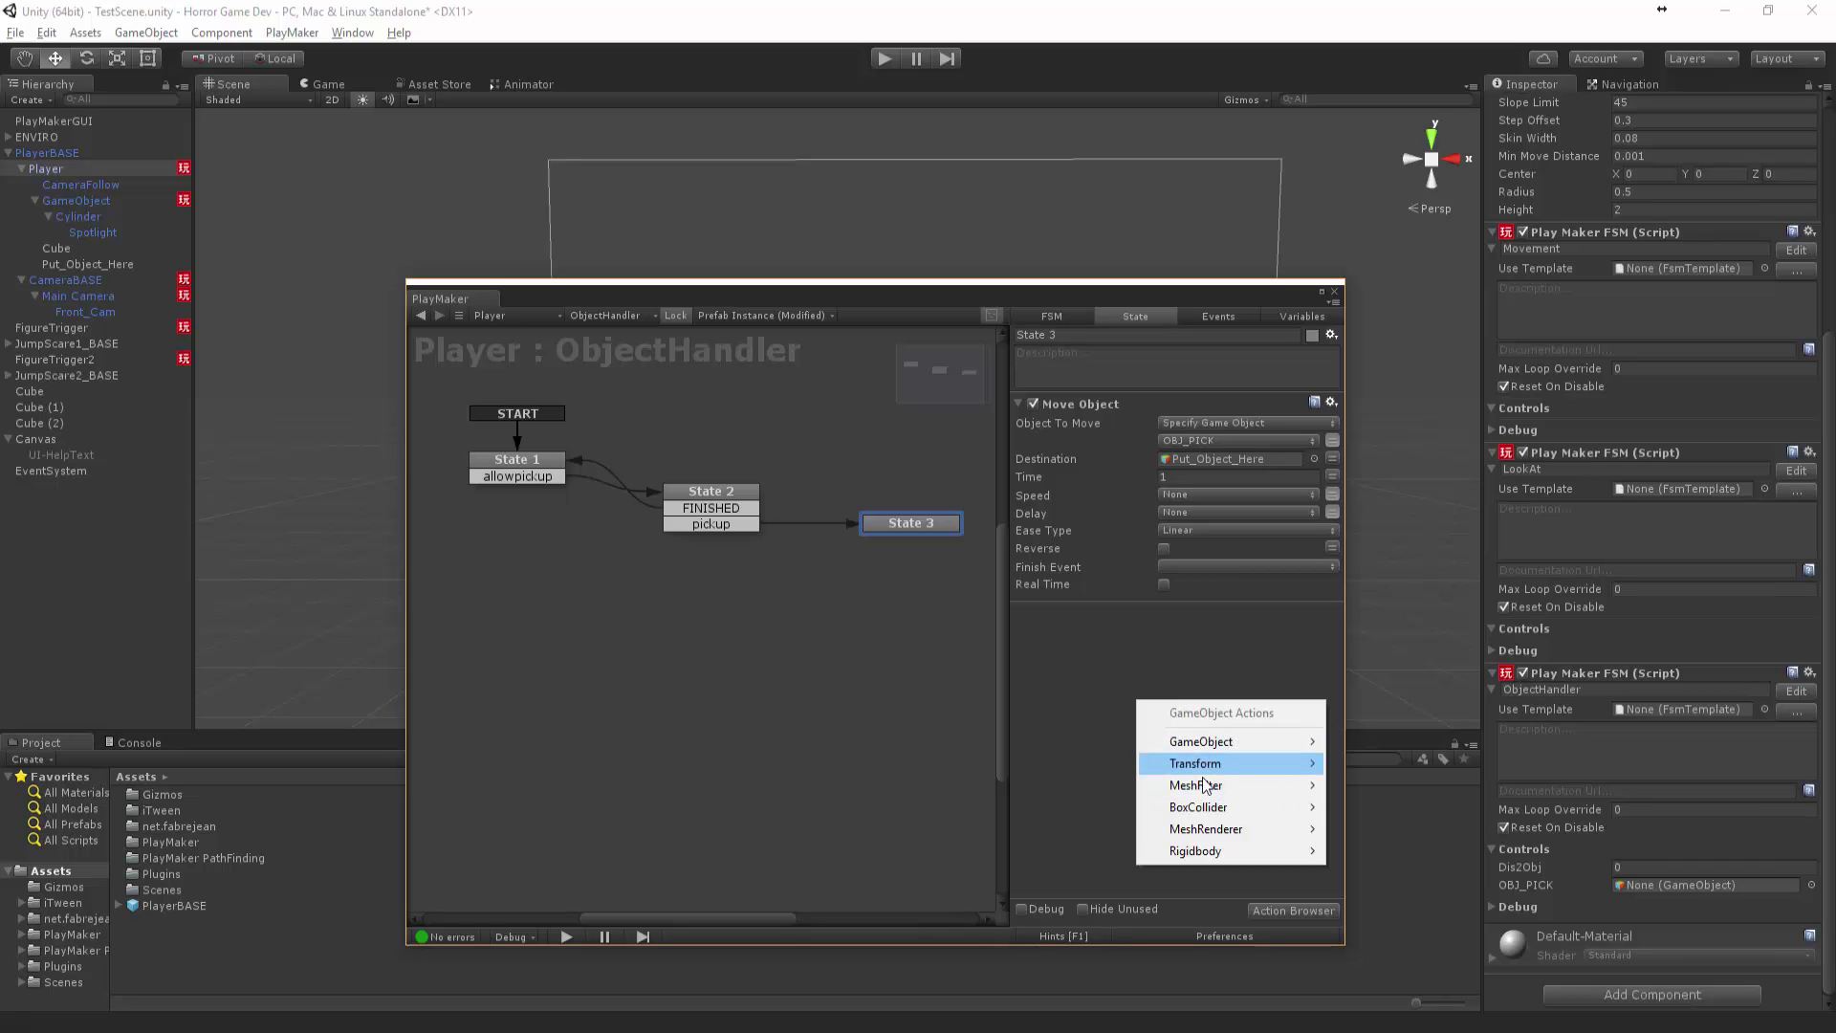
pyautogui.moveTo(1202, 858)
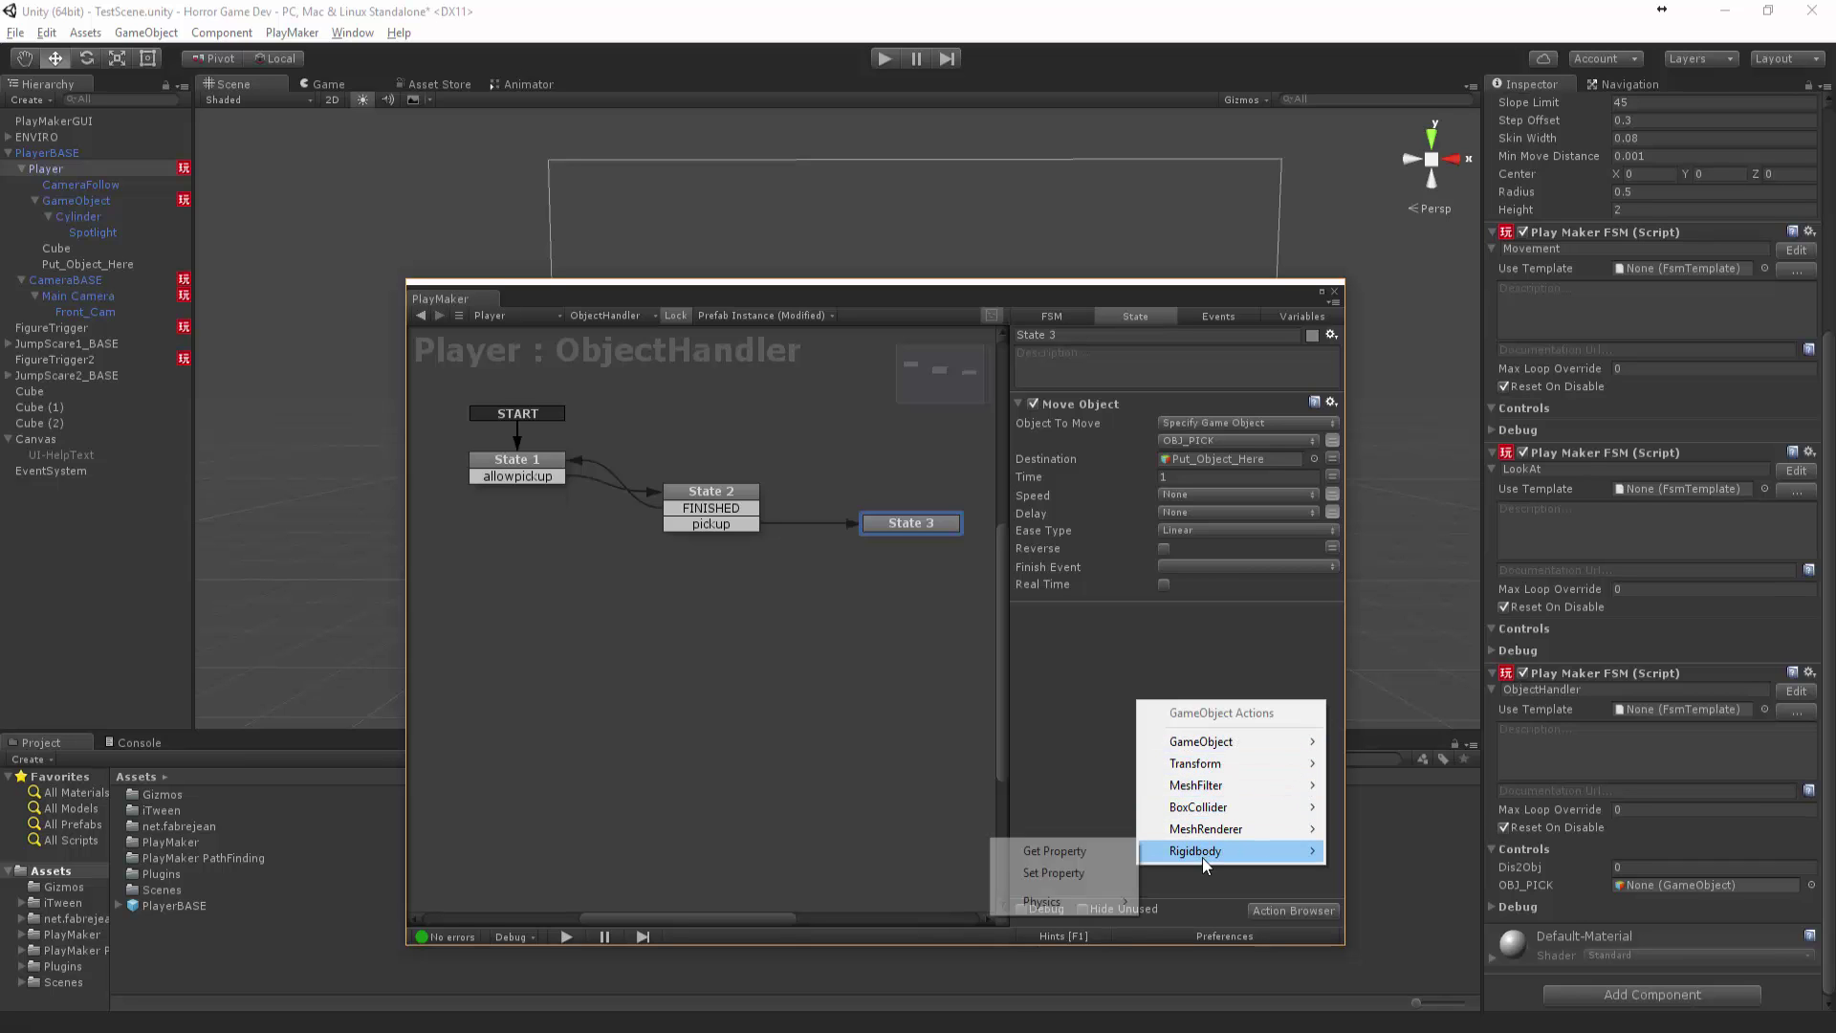
pyautogui.click(1042, 872)
pyautogui.click(1331, 631)
pyautogui.click(1255, 627)
pyautogui.click(1164, 653)
pyautogui.rightClick(1099, 610)
pyautogui.click(1163, 892)
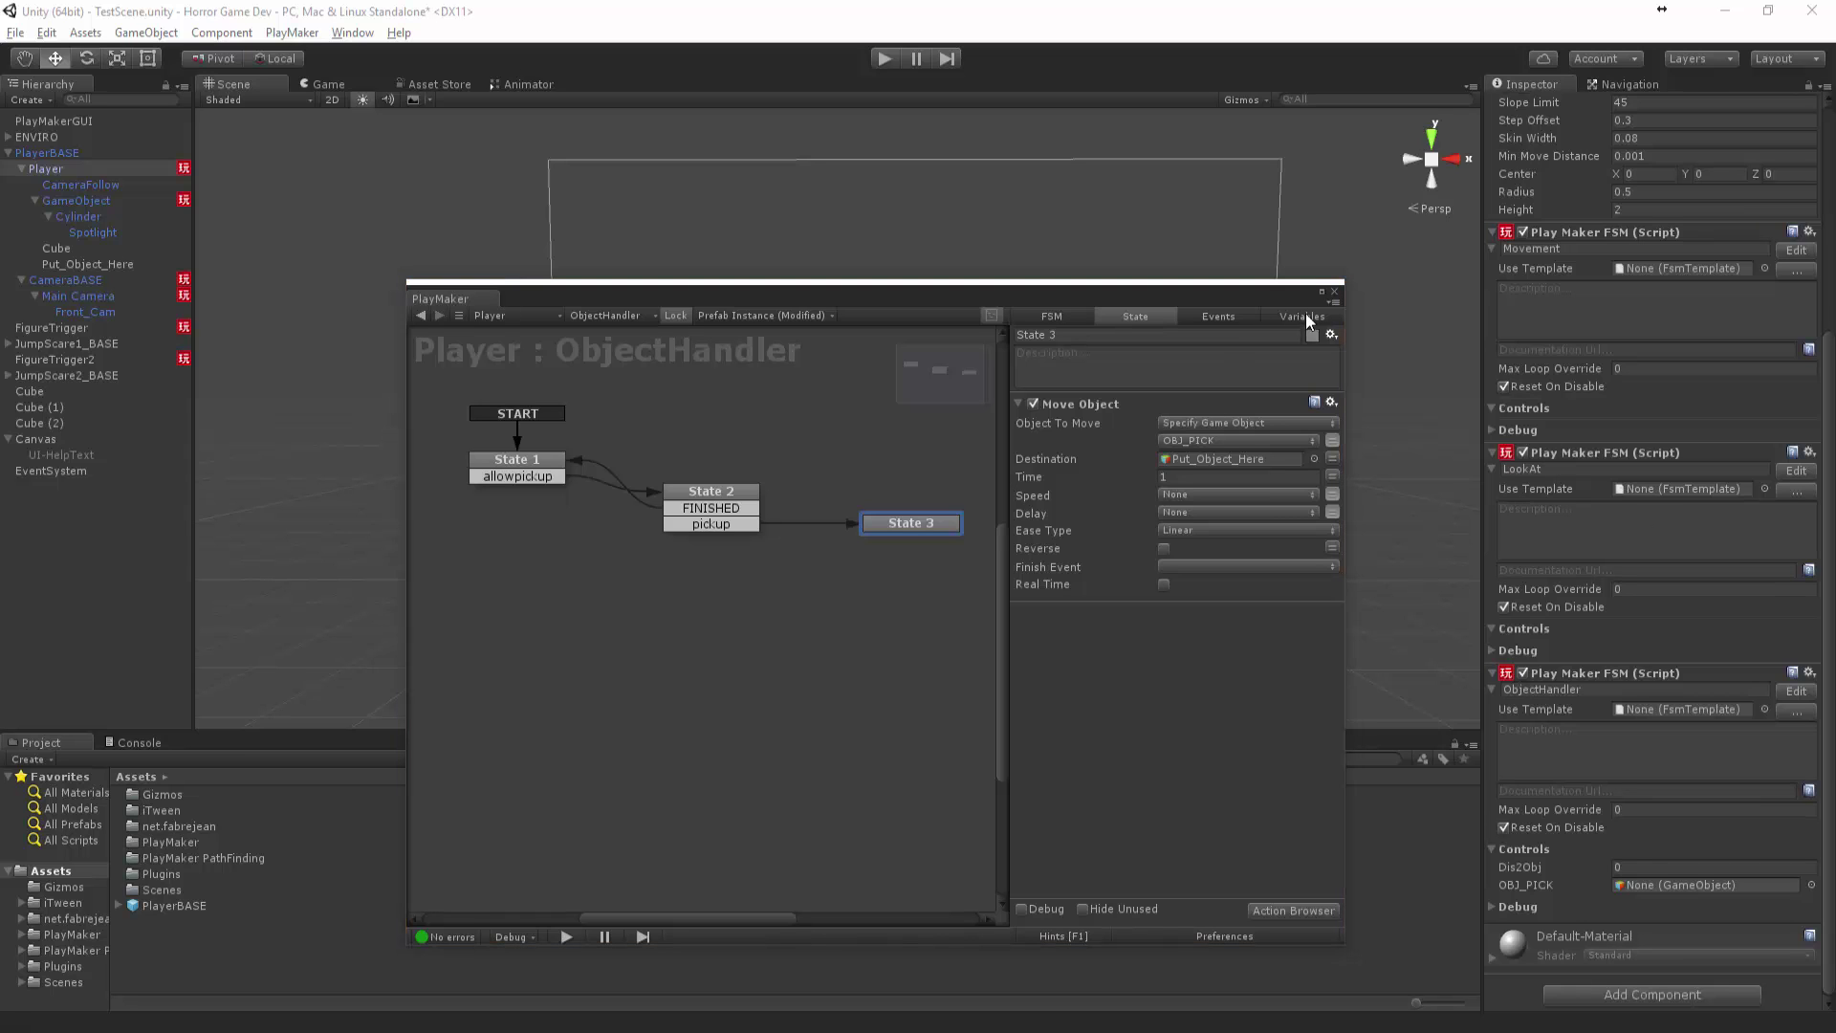
# Close the floating PlayMaker editor and playtest walking up to the cubes
pyautogui.click(1334, 292)
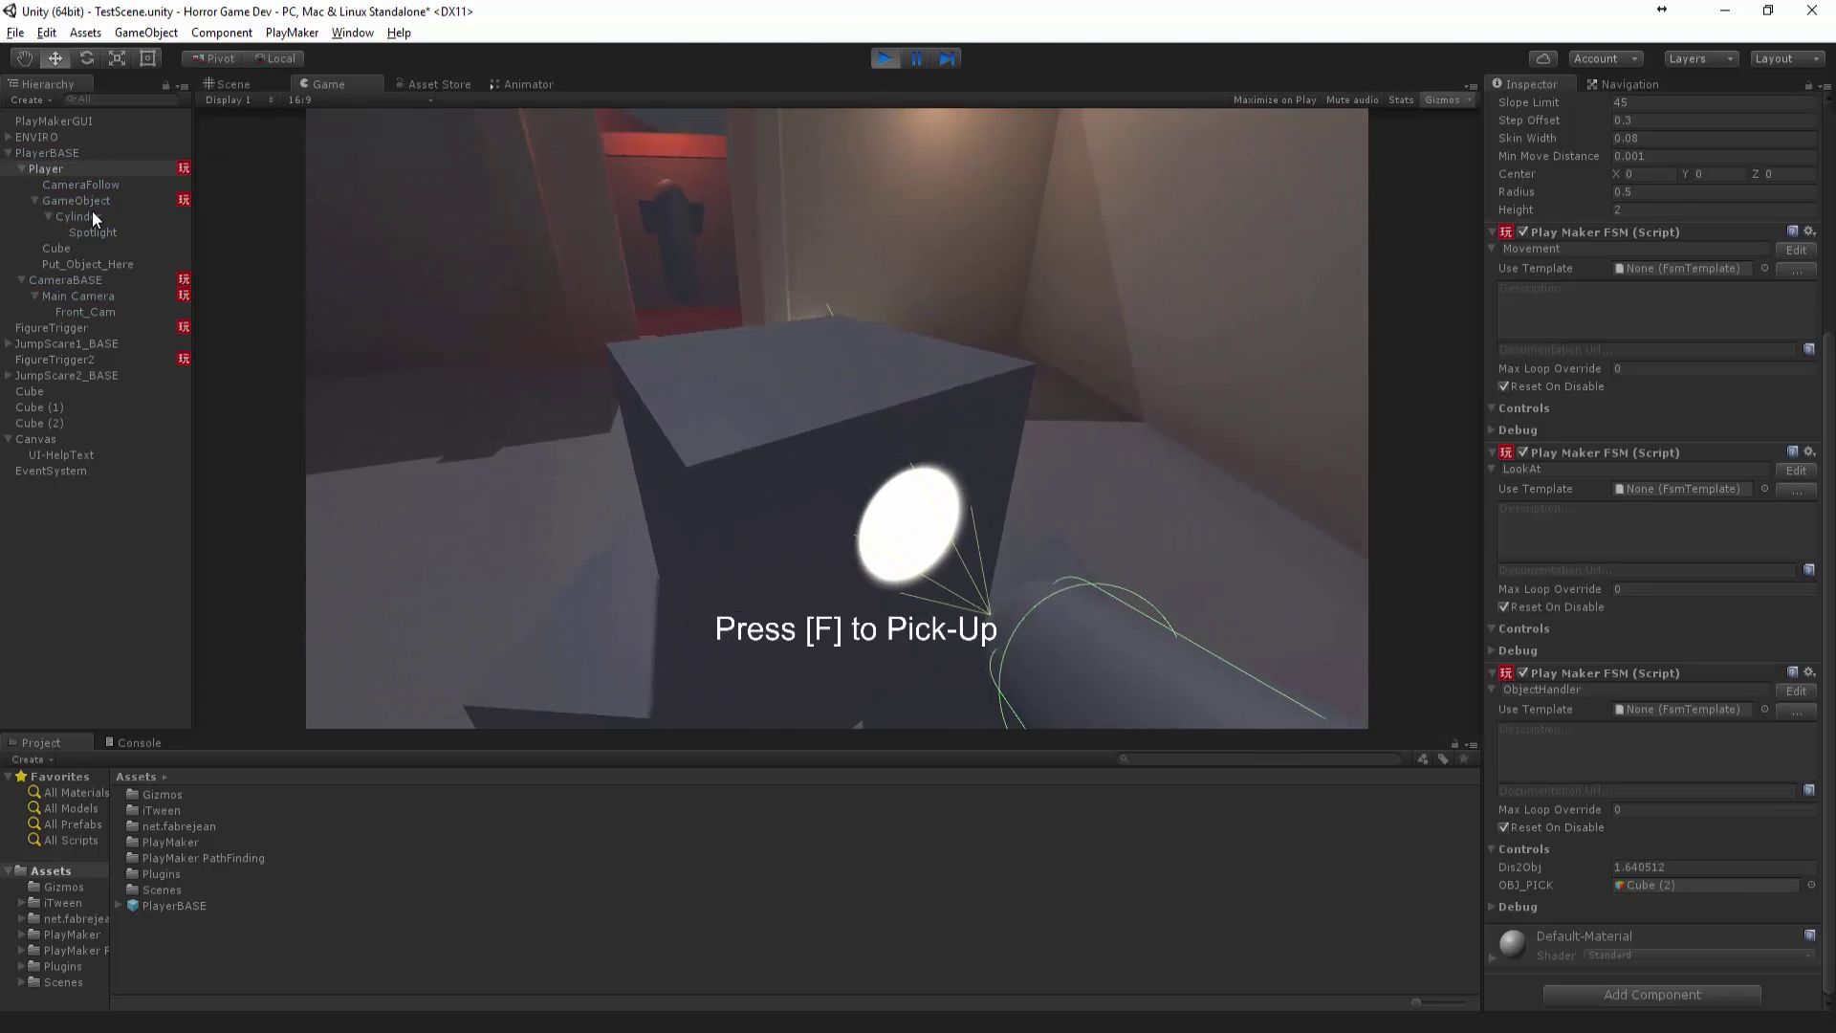
pyautogui.press('f')
pyautogui.press('w')
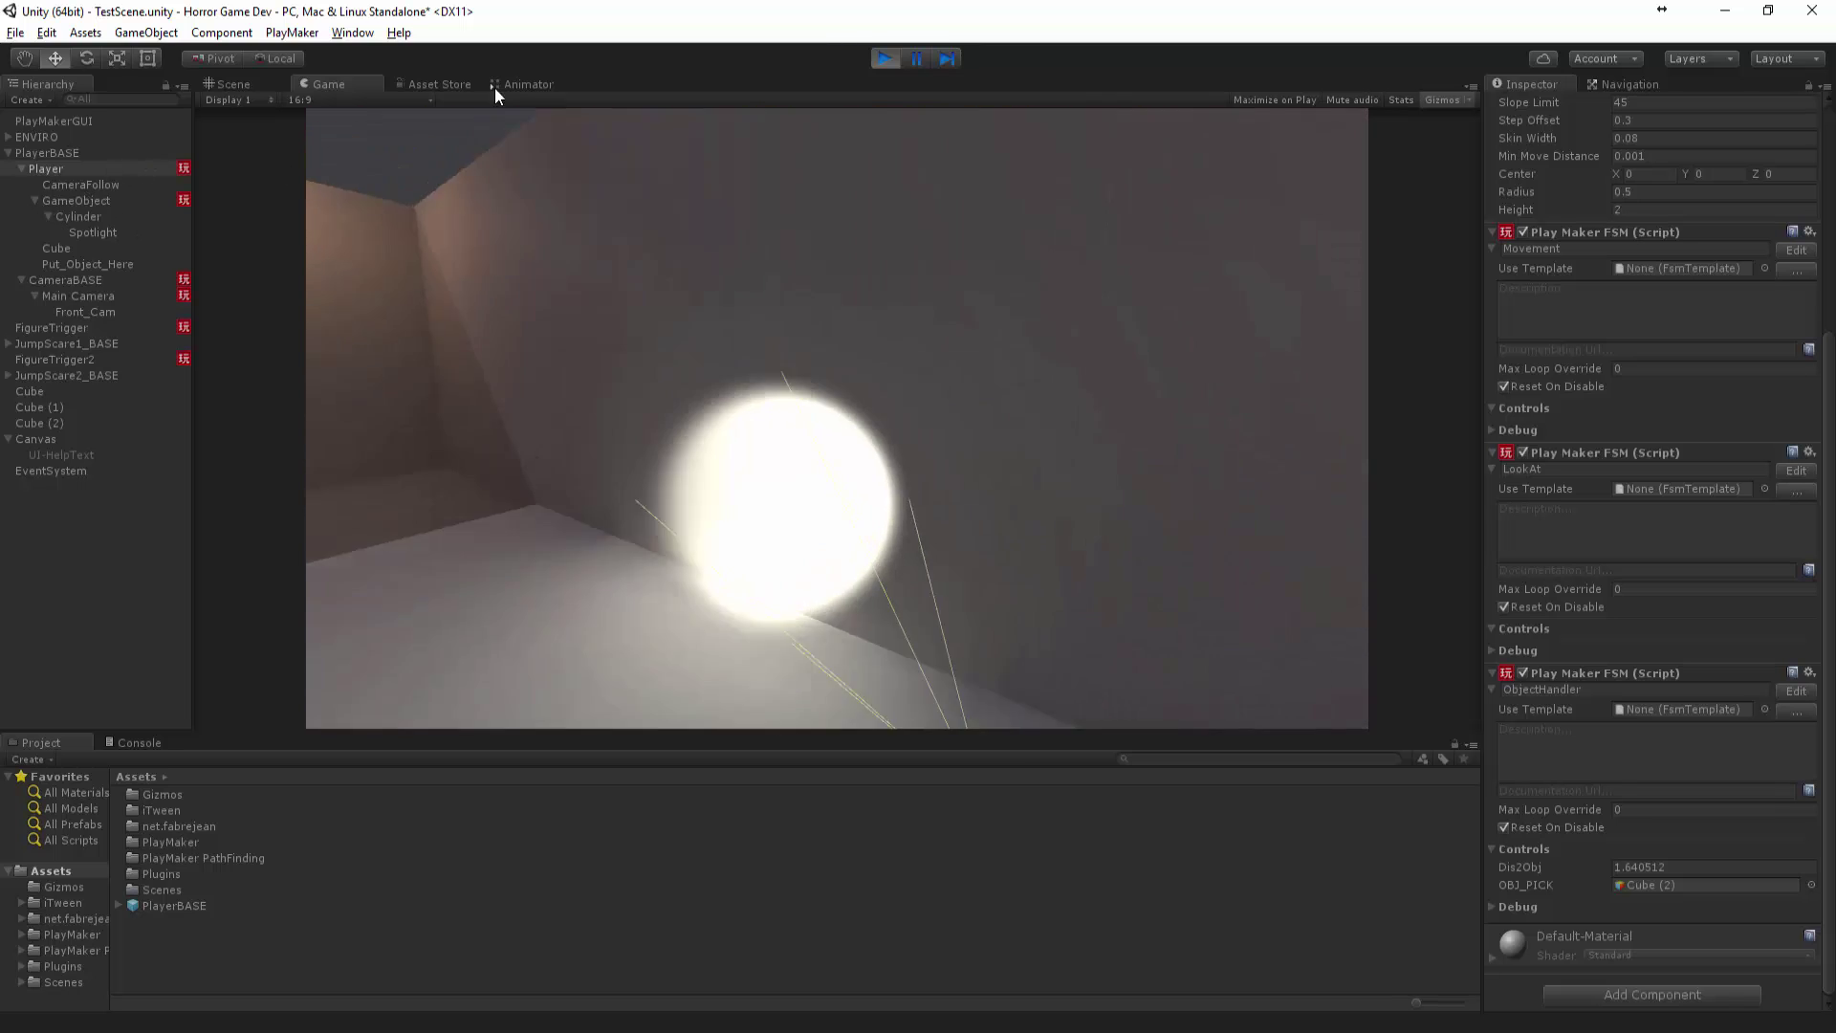
pyautogui.click(884, 58)
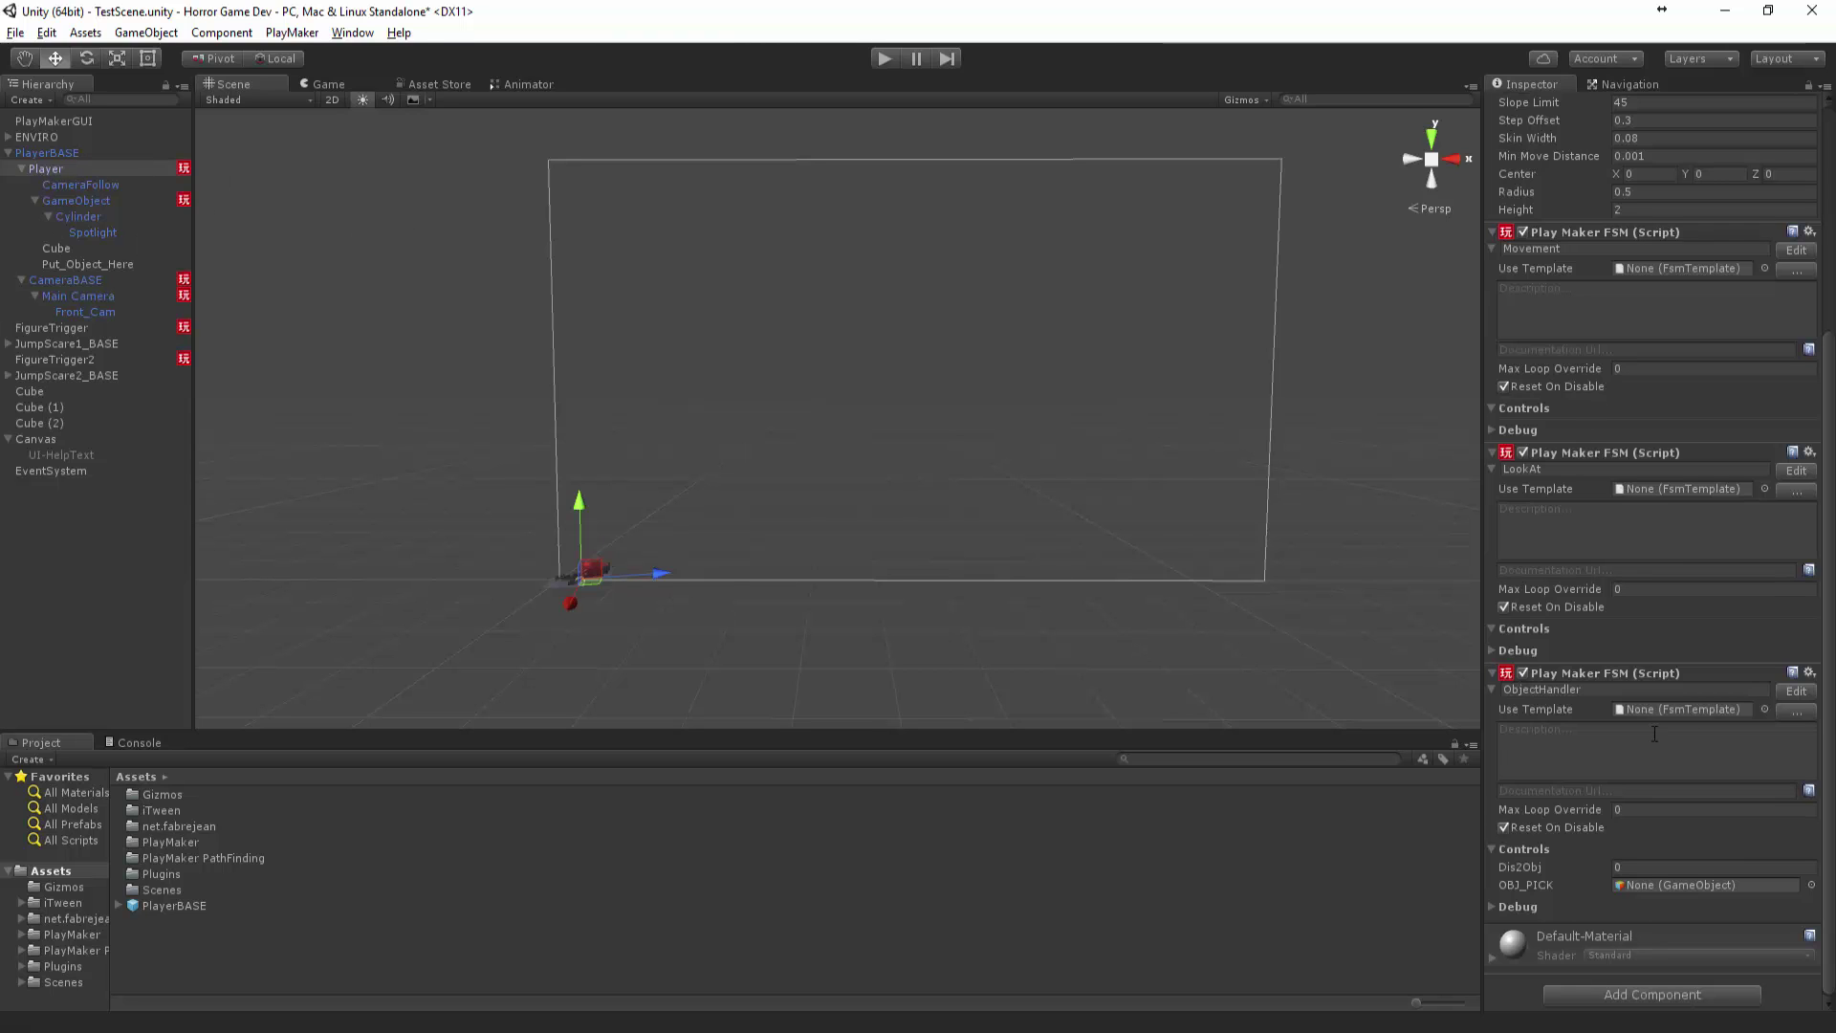
# Change State 3's Move Object Time to 0 and close the ObjectHandler editor
pyautogui.click(1795, 690)
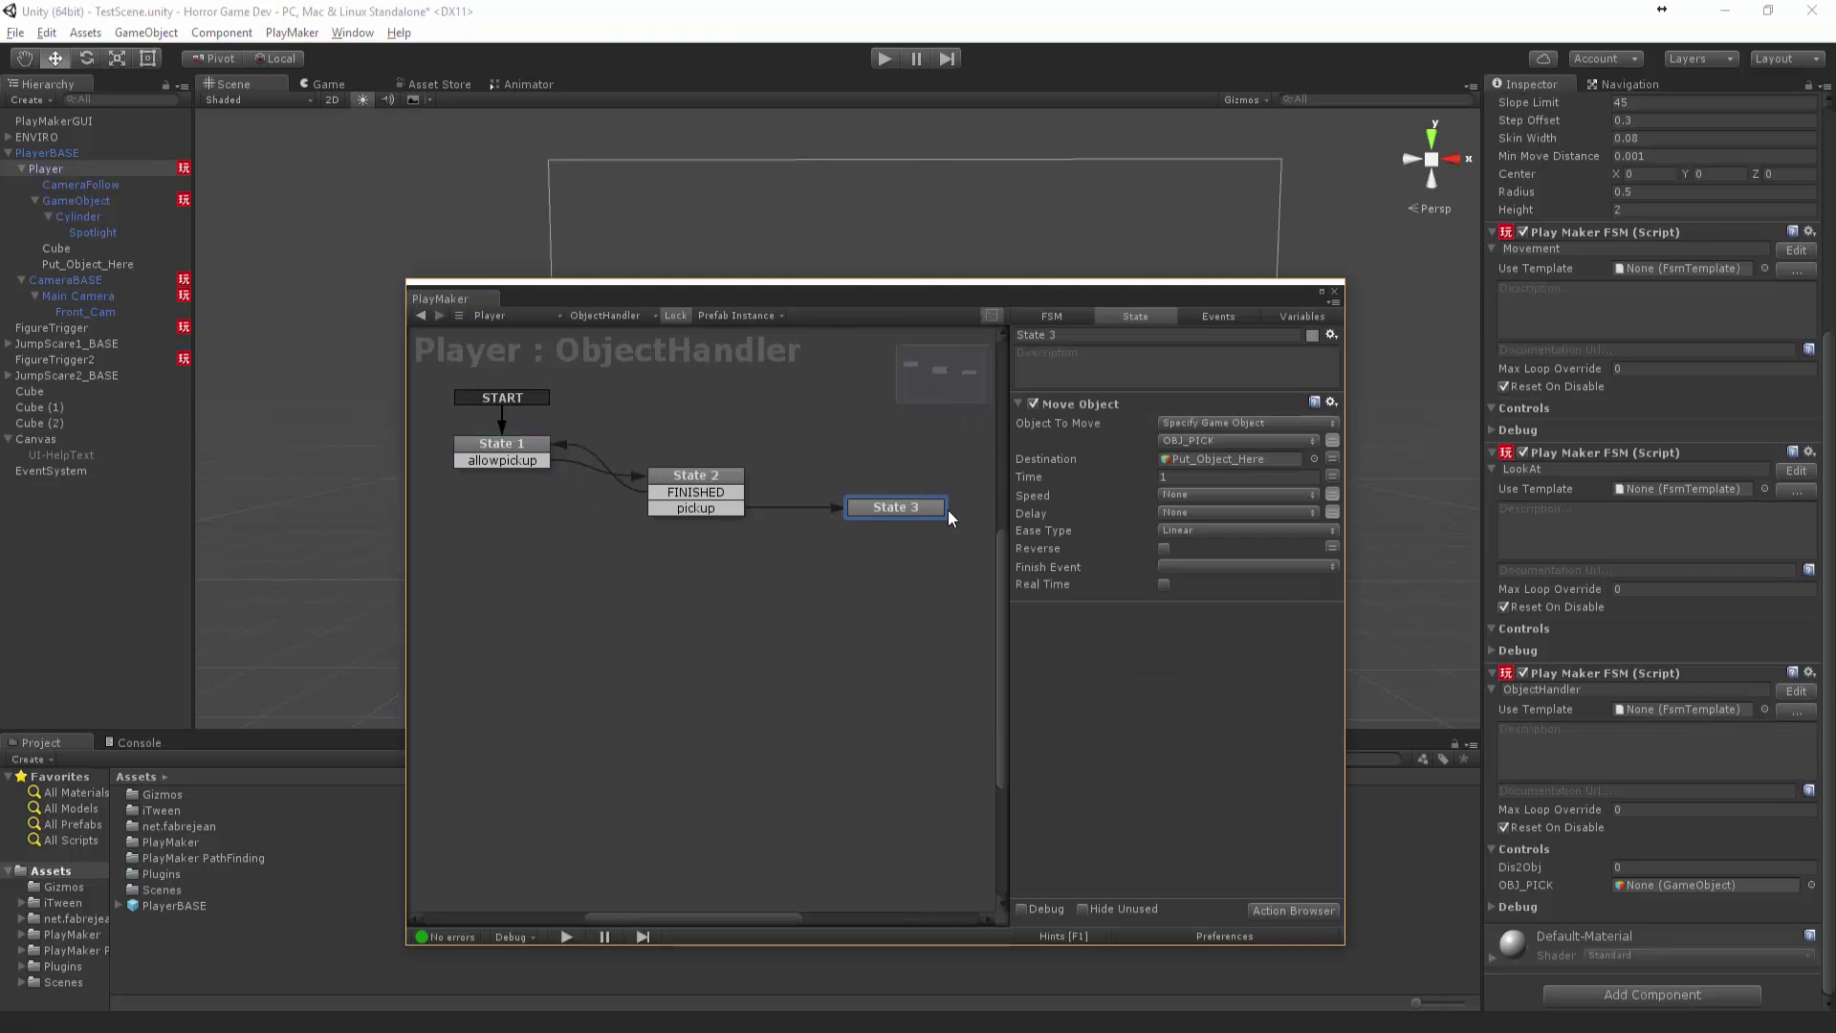
pyautogui.click(1069, 403)
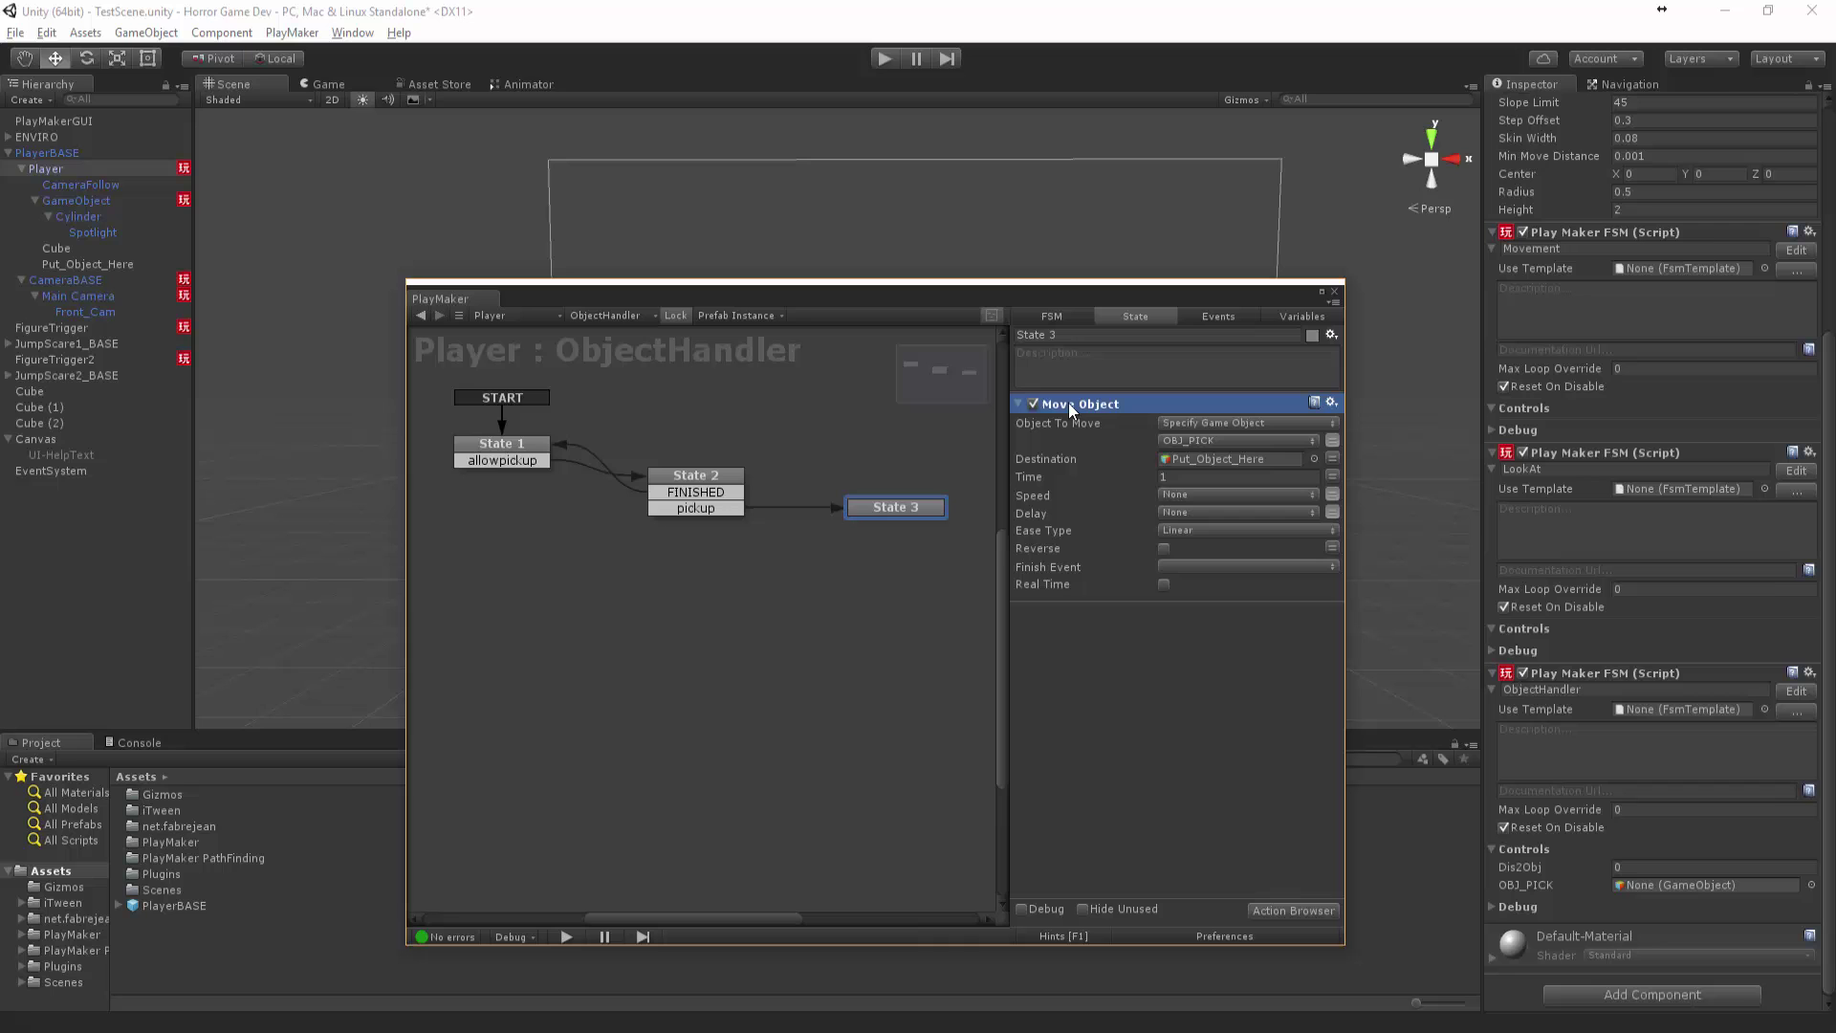
pyautogui.click(1288, 911)
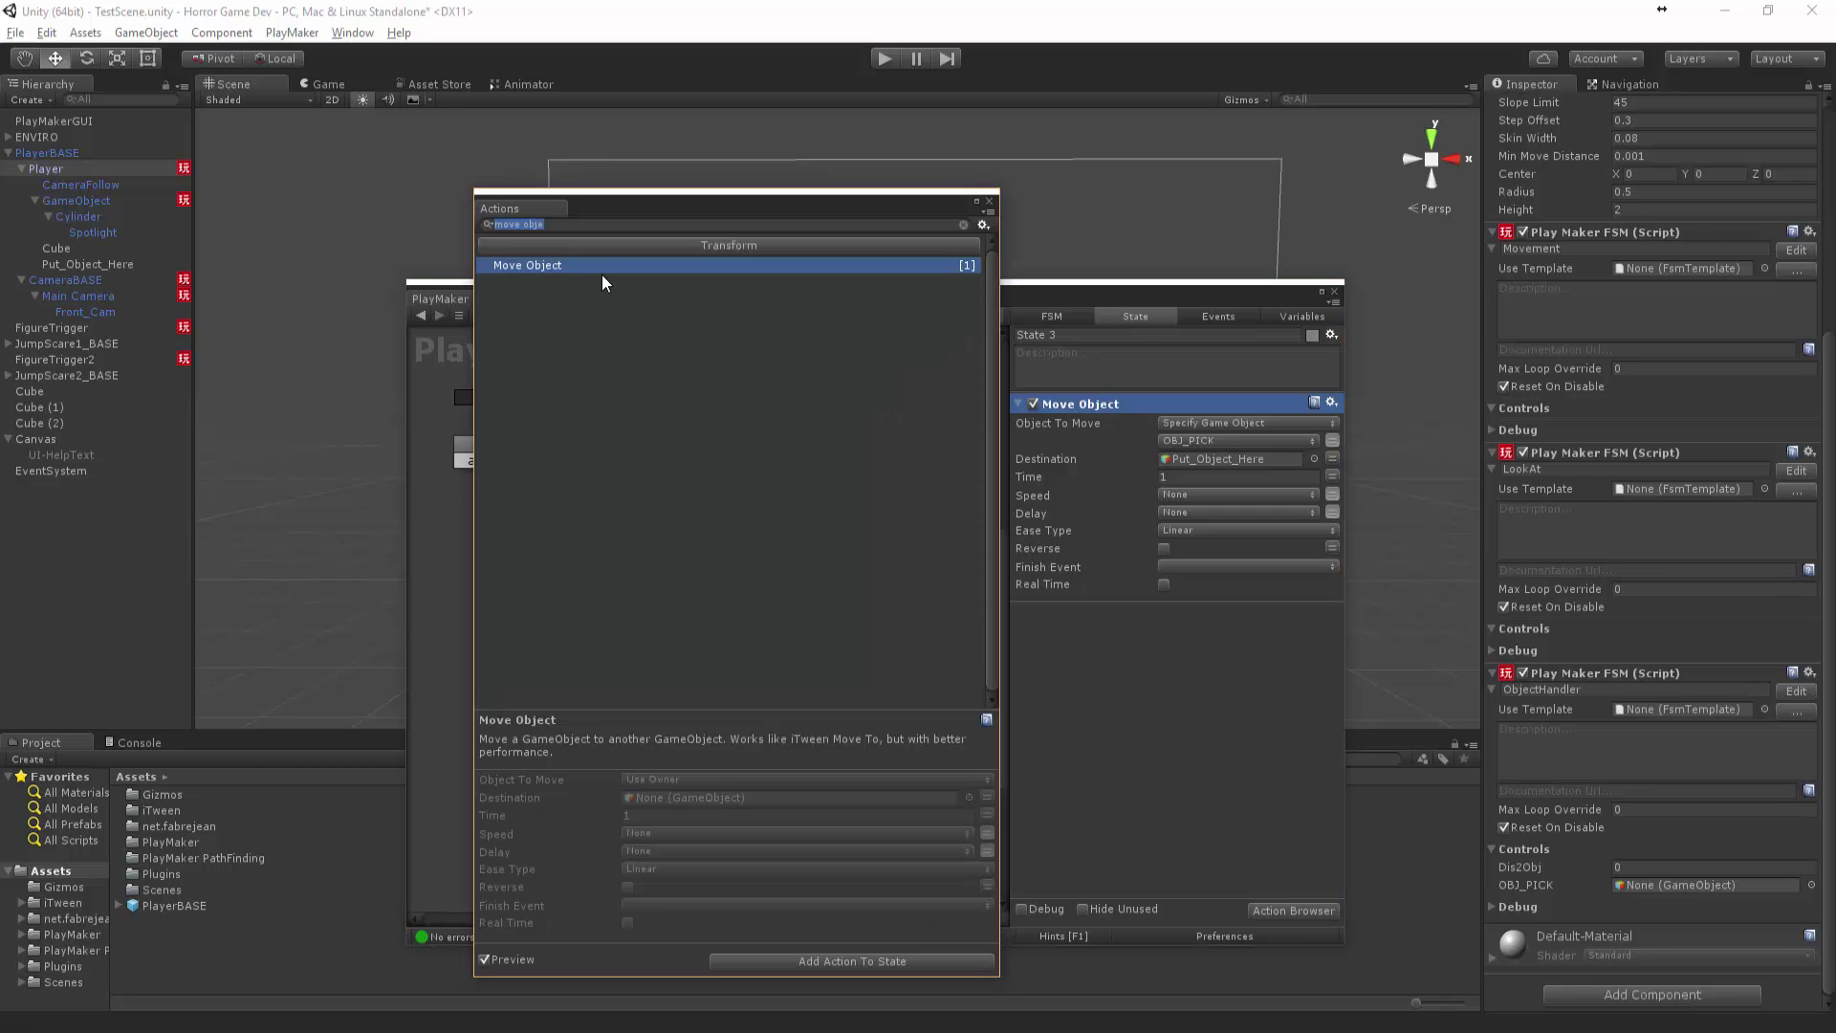
pyautogui.write('move u')
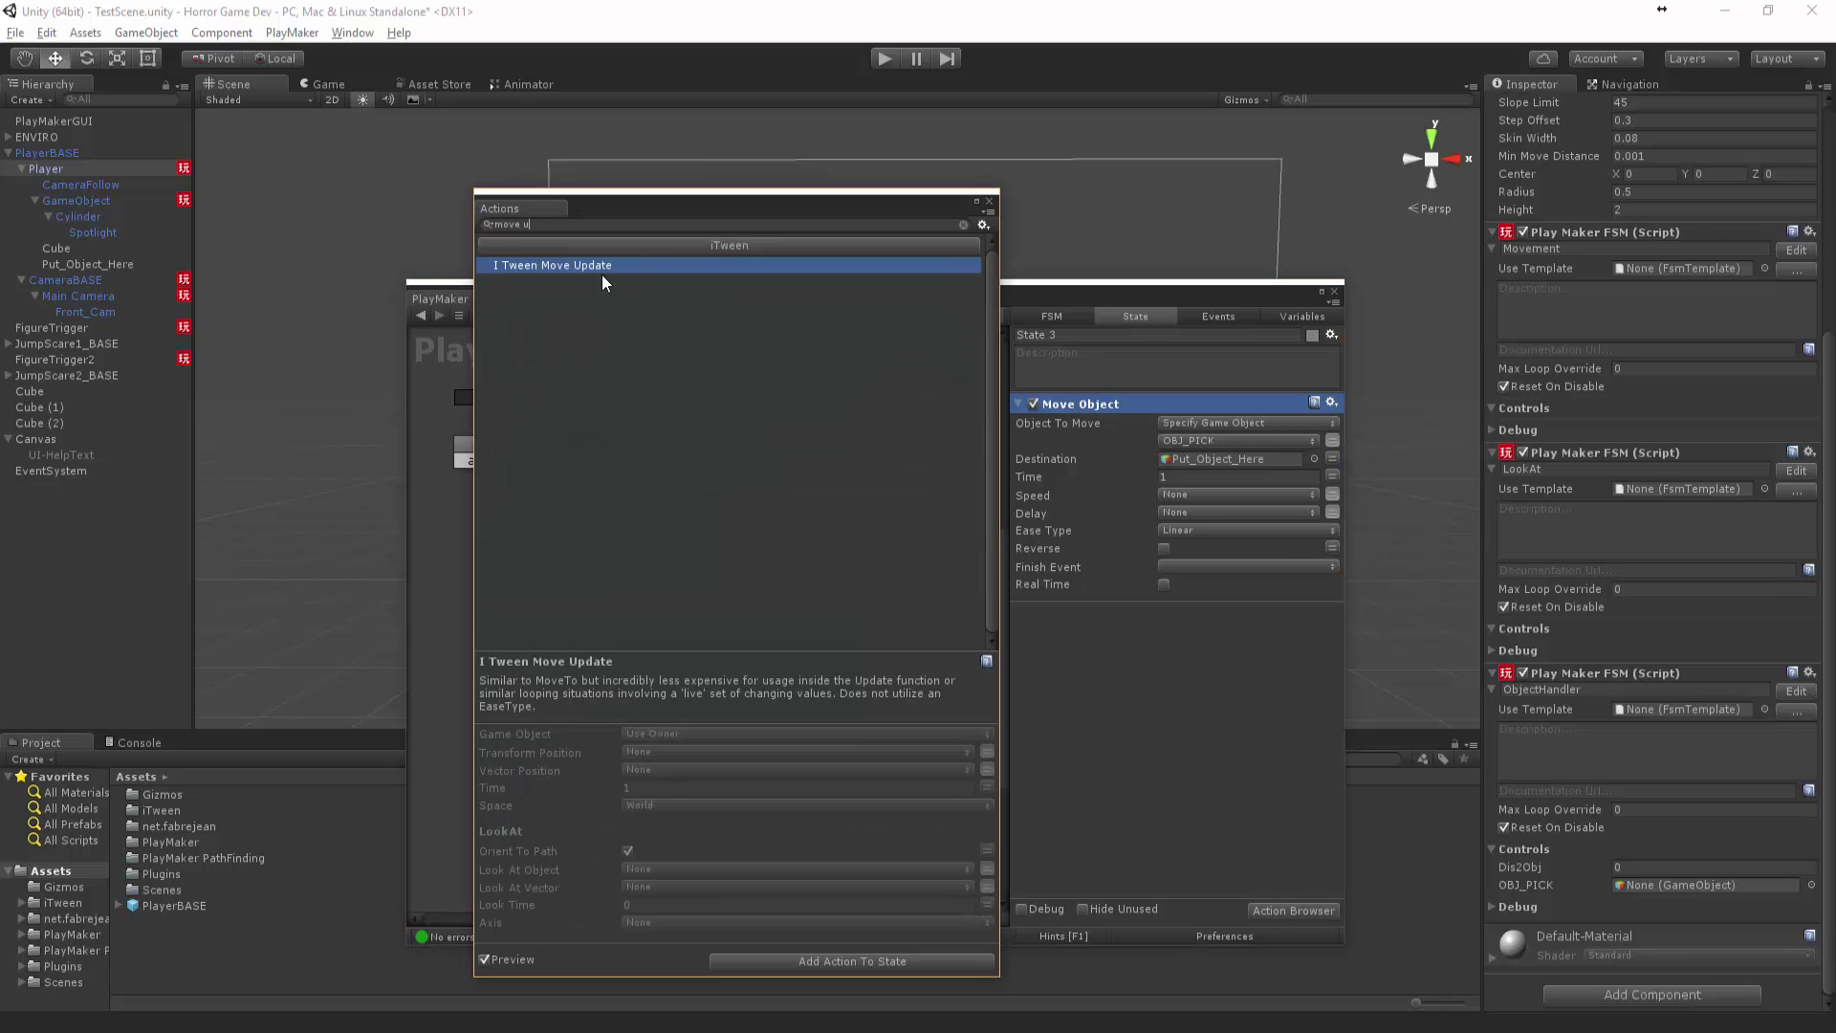
pyautogui.press('BackSpace')
pyautogui.write('obj')
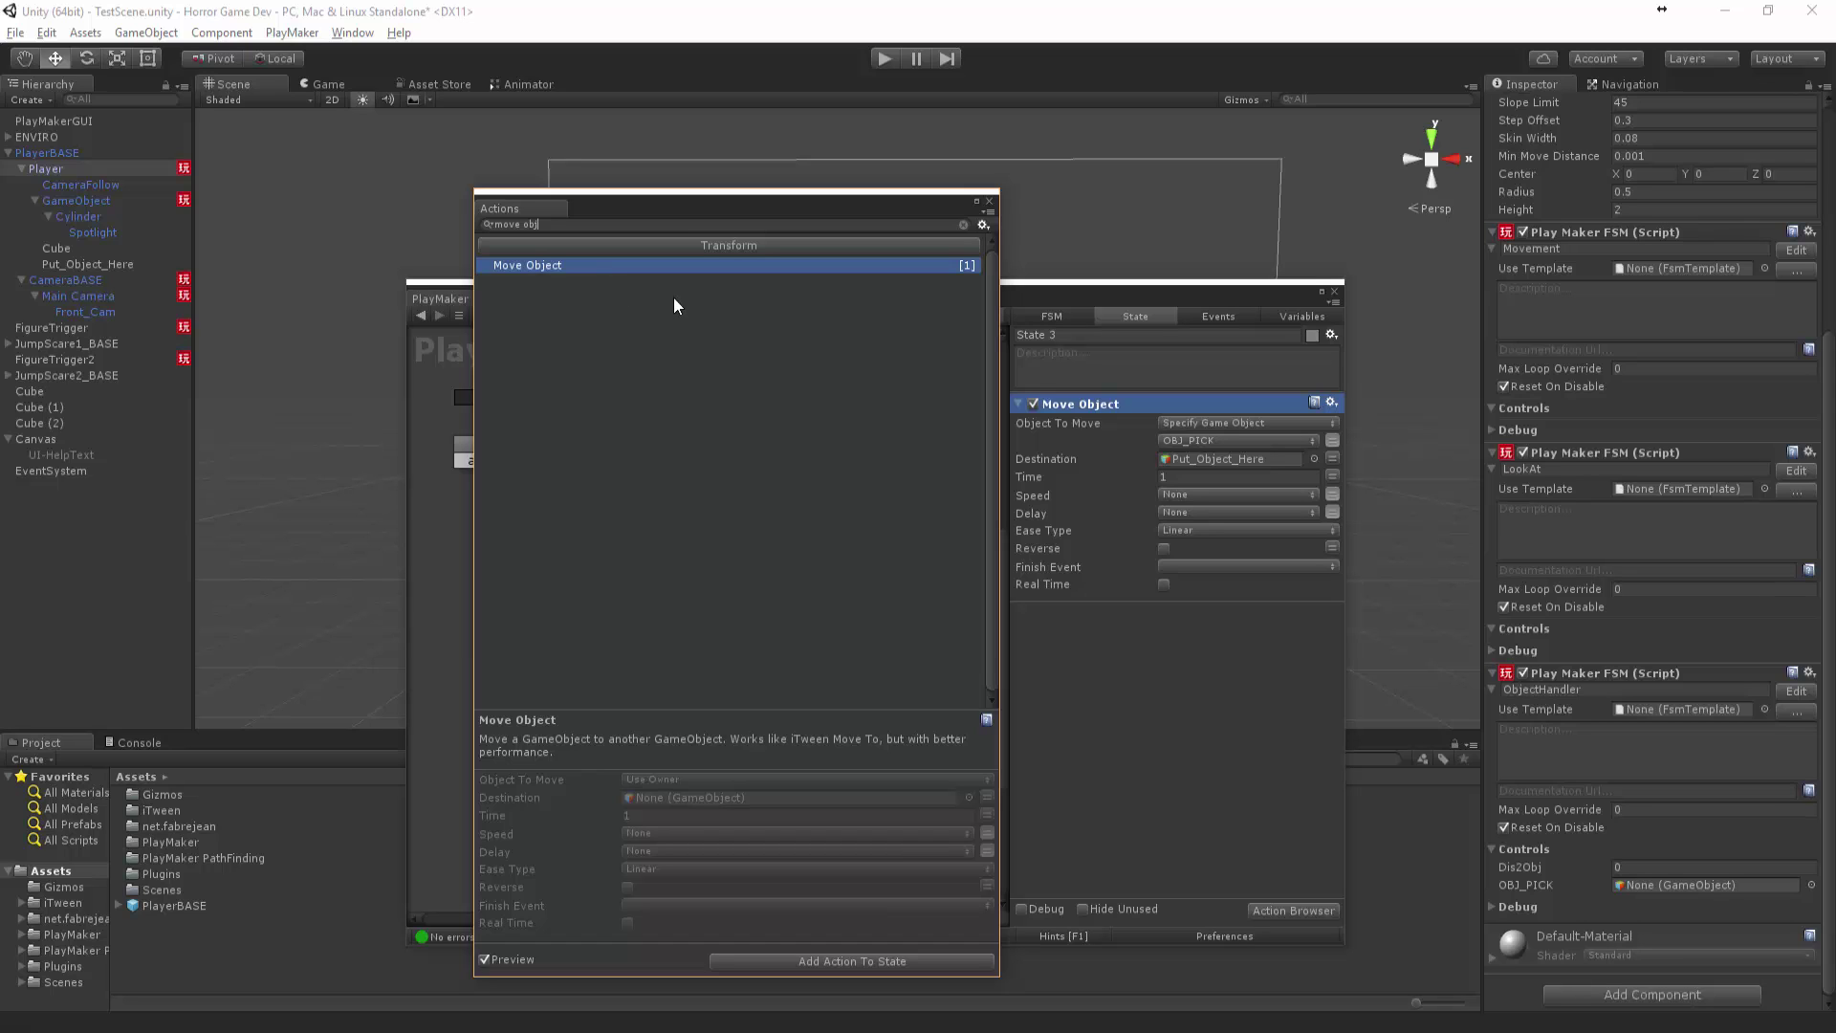
pyautogui.click(1180, 474)
pyautogui.write('0')
pyautogui.click(1335, 290)
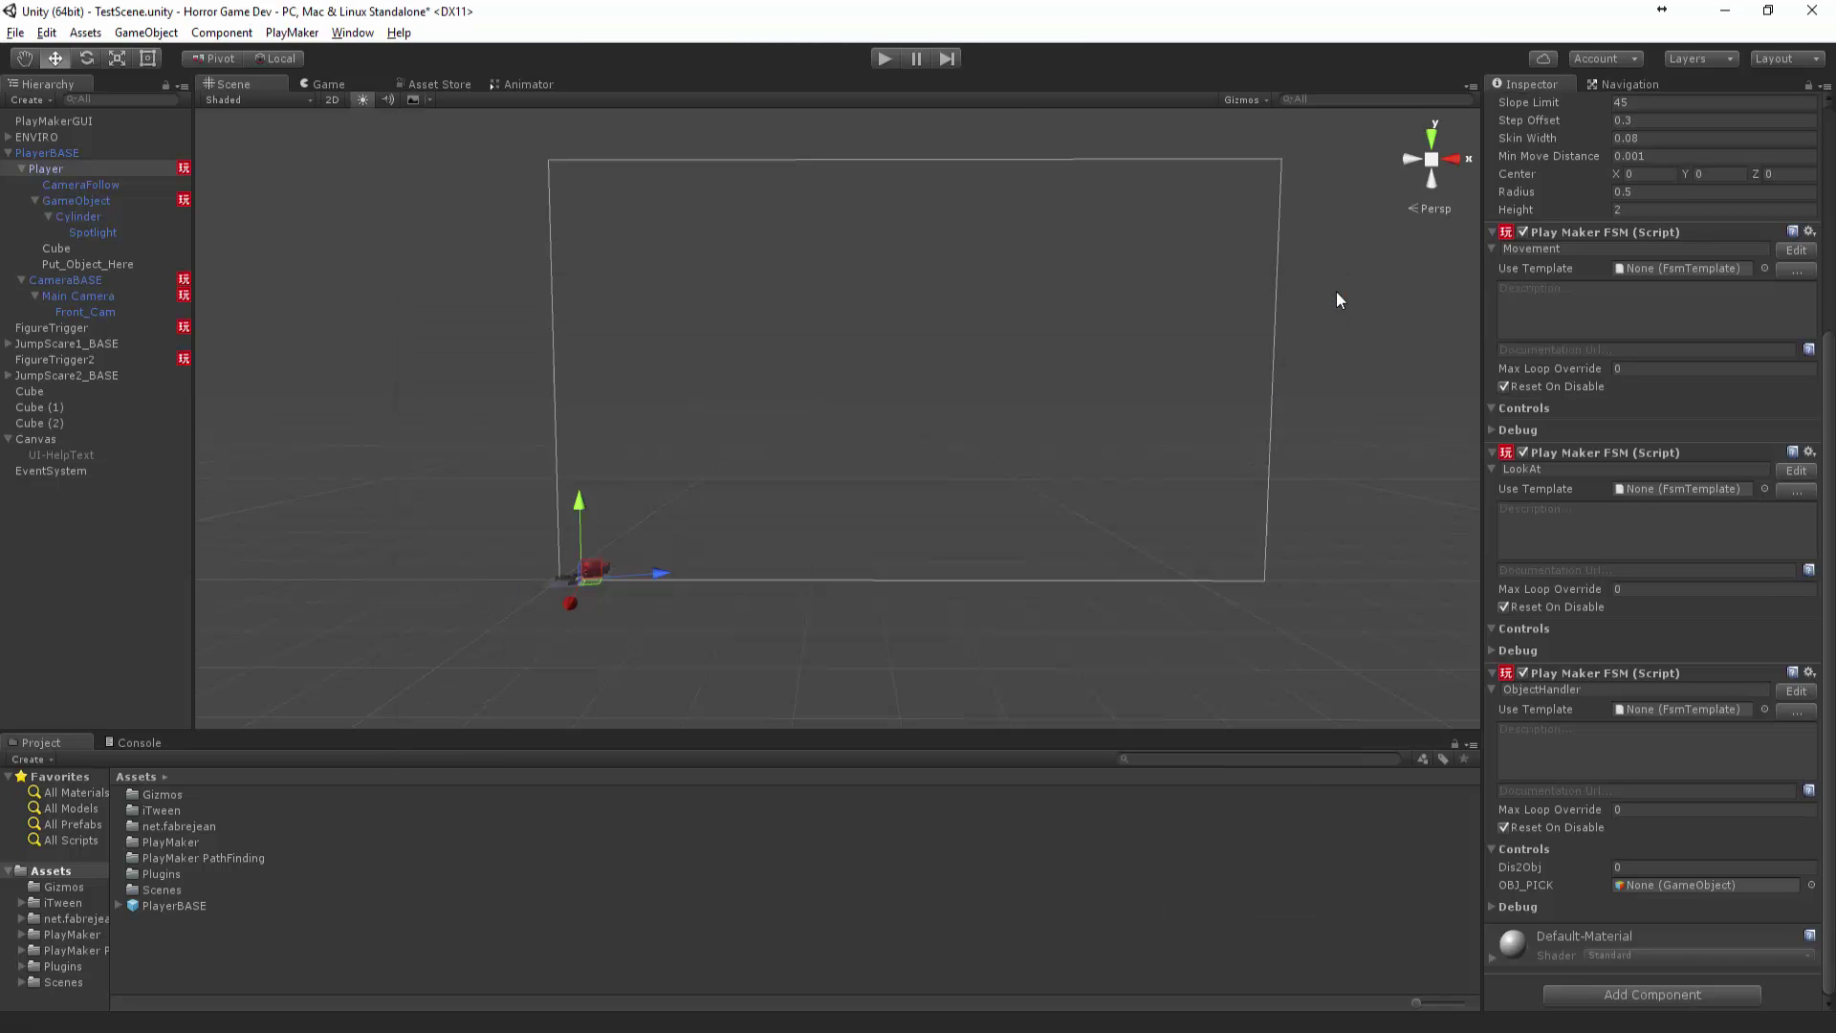
# Playtest the instant cube pickup, then stop the game
pyautogui.click(886, 55)
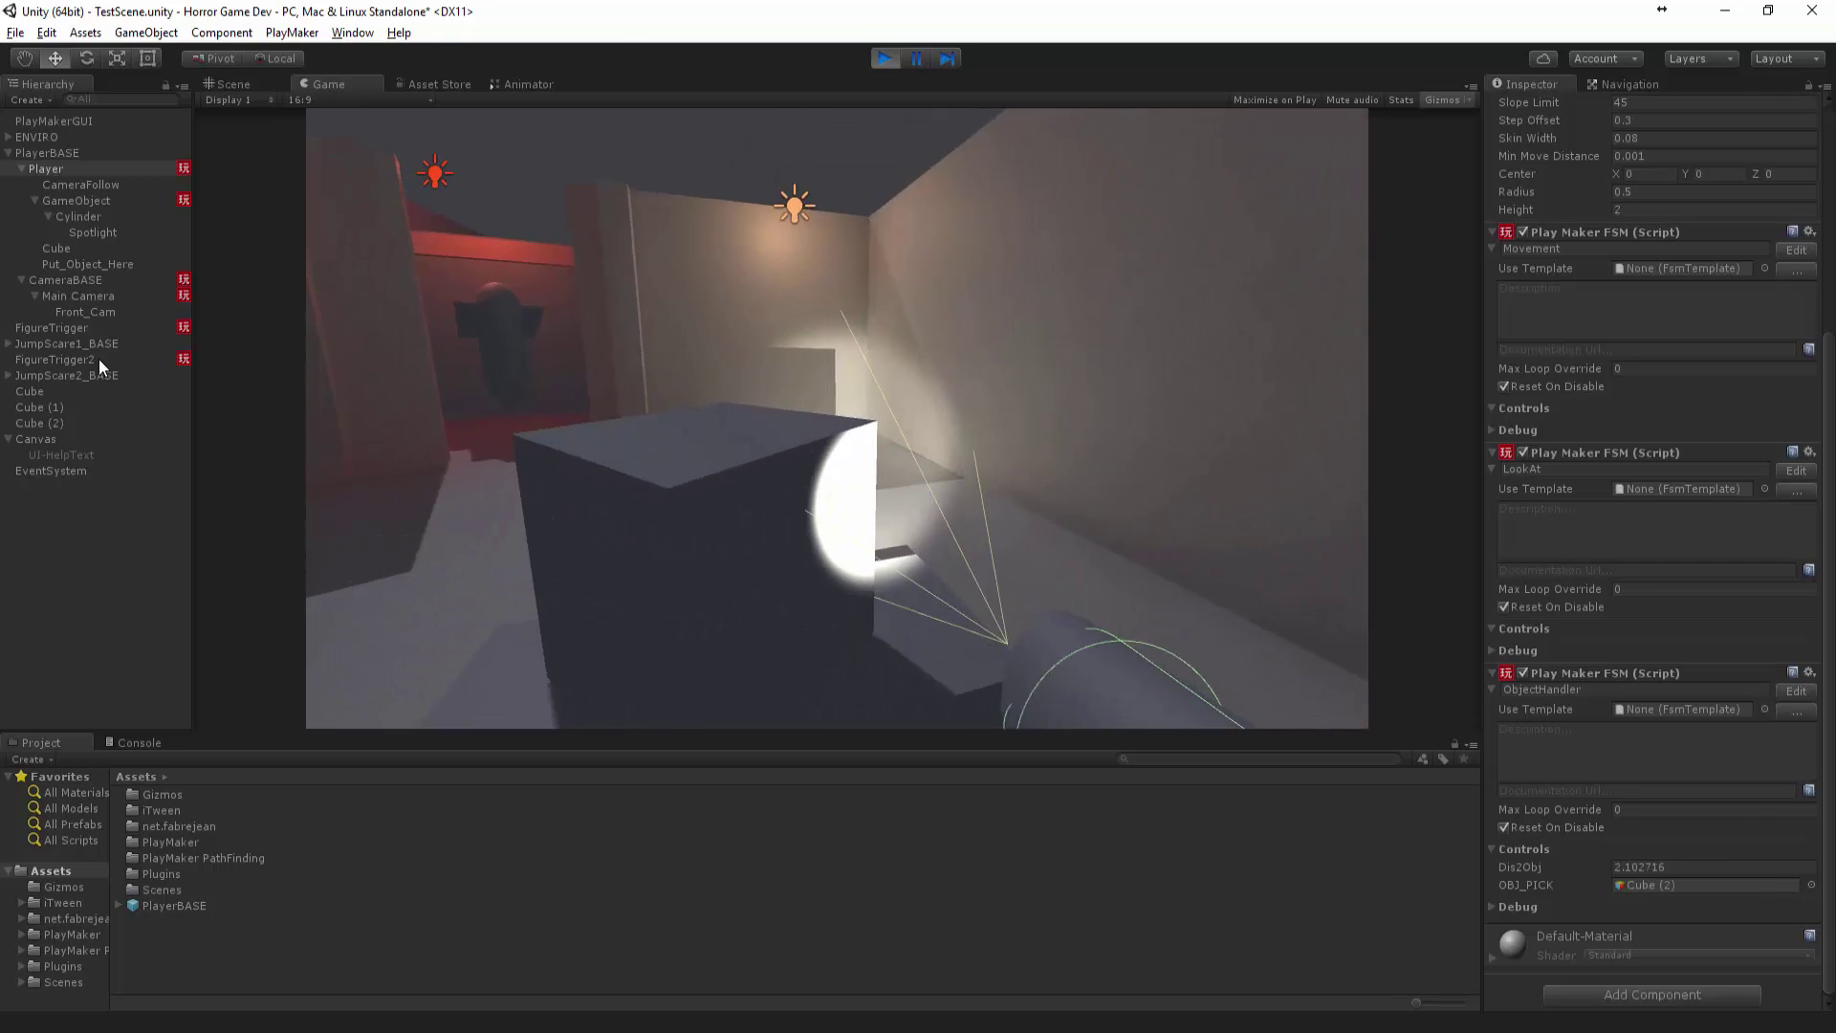
pyautogui.press('f')
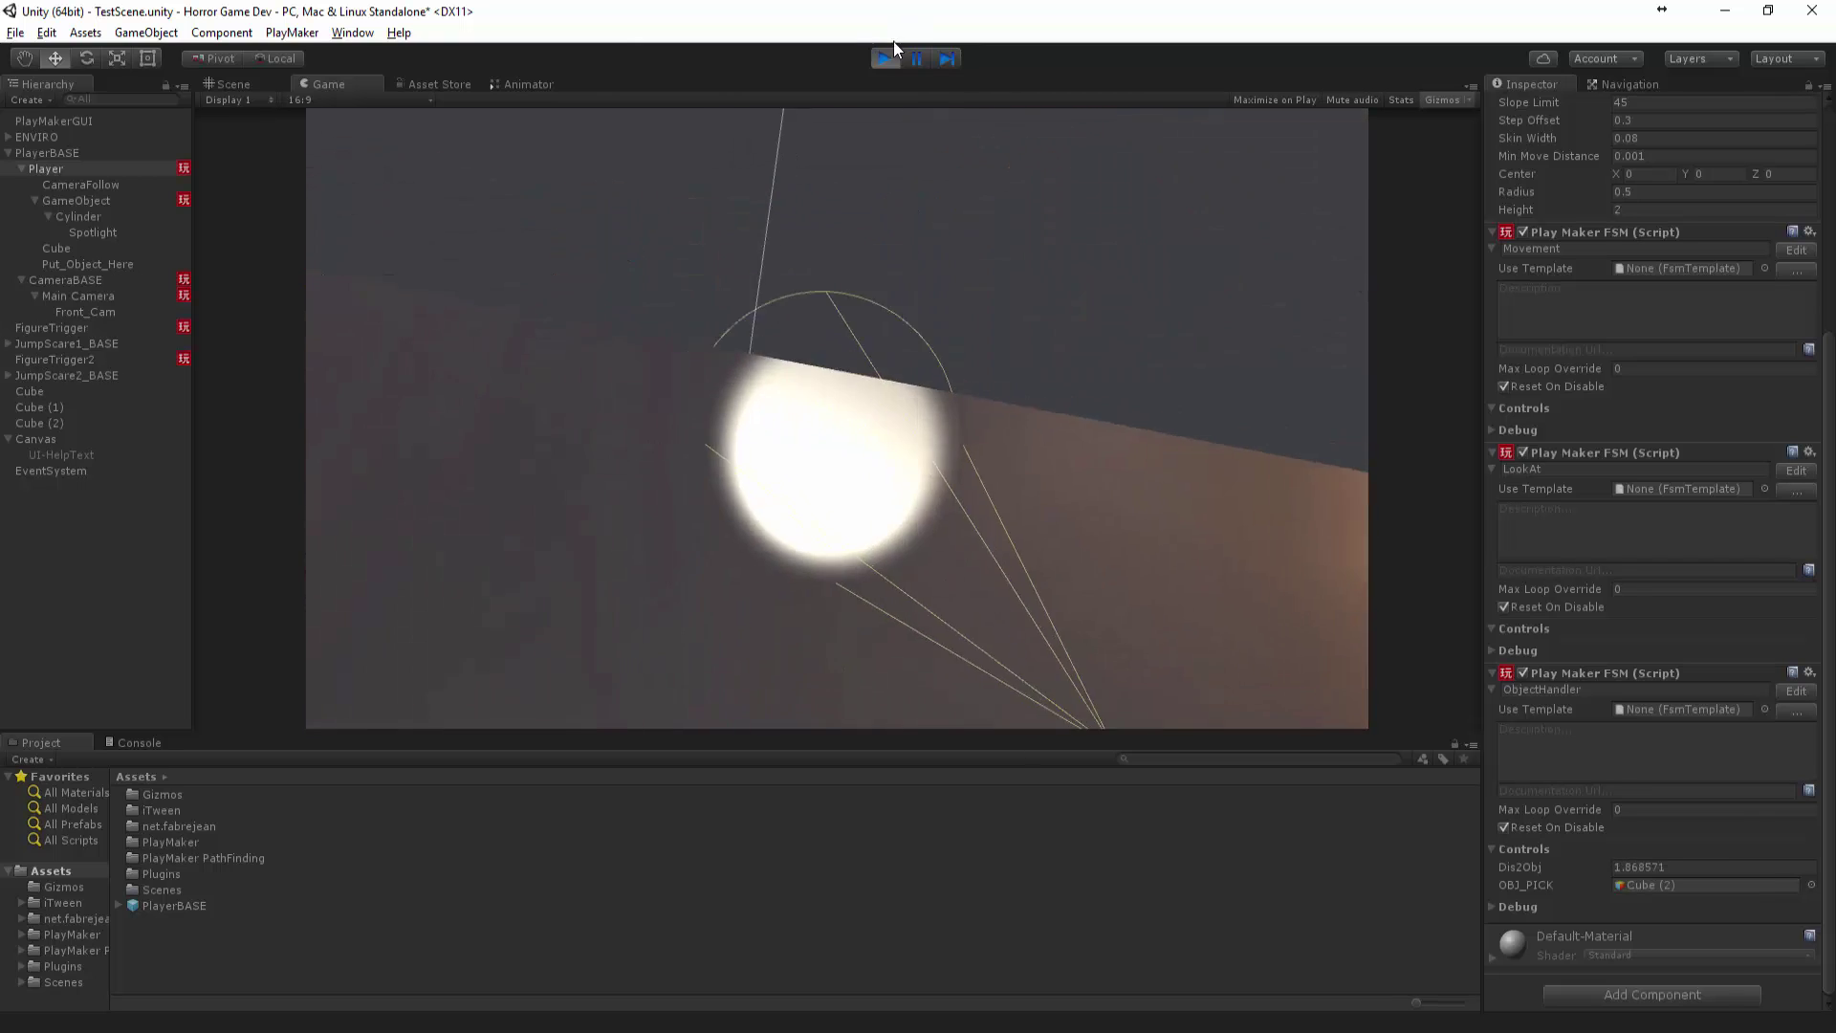
pyautogui.click(885, 58)
# Replace State 3's Move Object action with iTween Move Update
pyautogui.click(1796, 690)
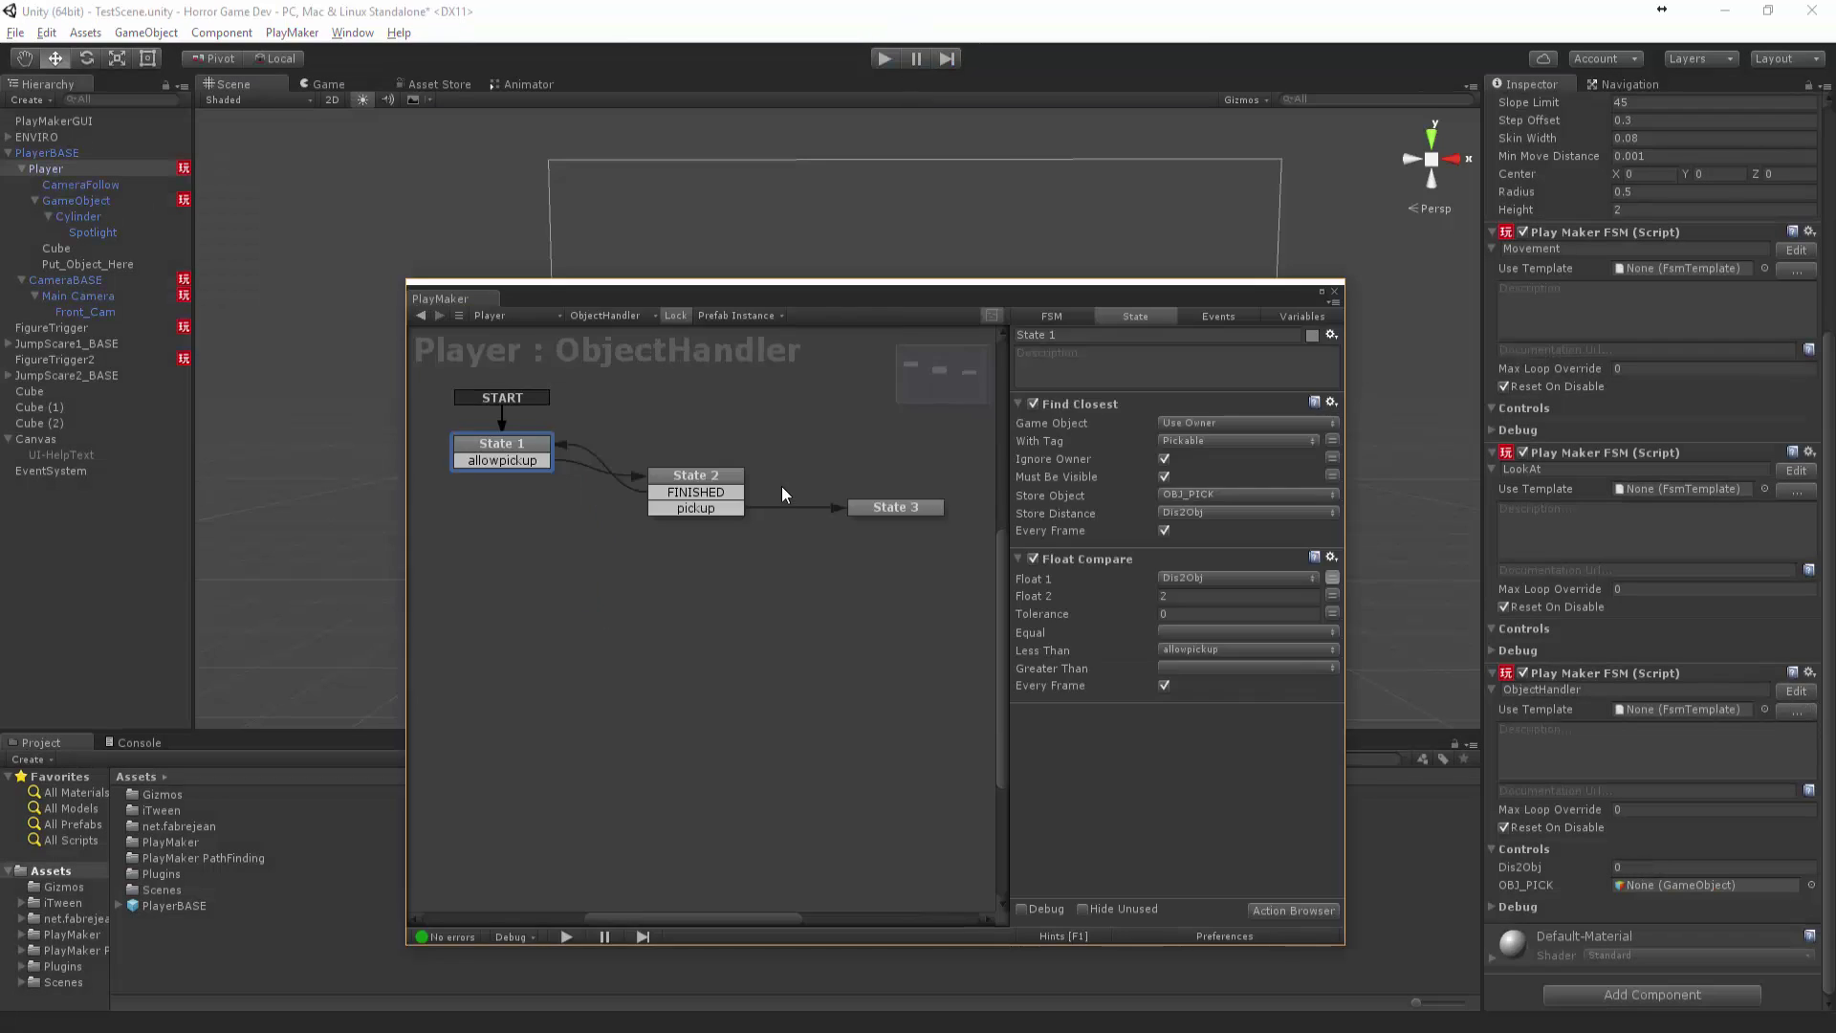
pyautogui.click(896, 507)
pyautogui.rightClick(1080, 400)
pyautogui.click(1157, 671)
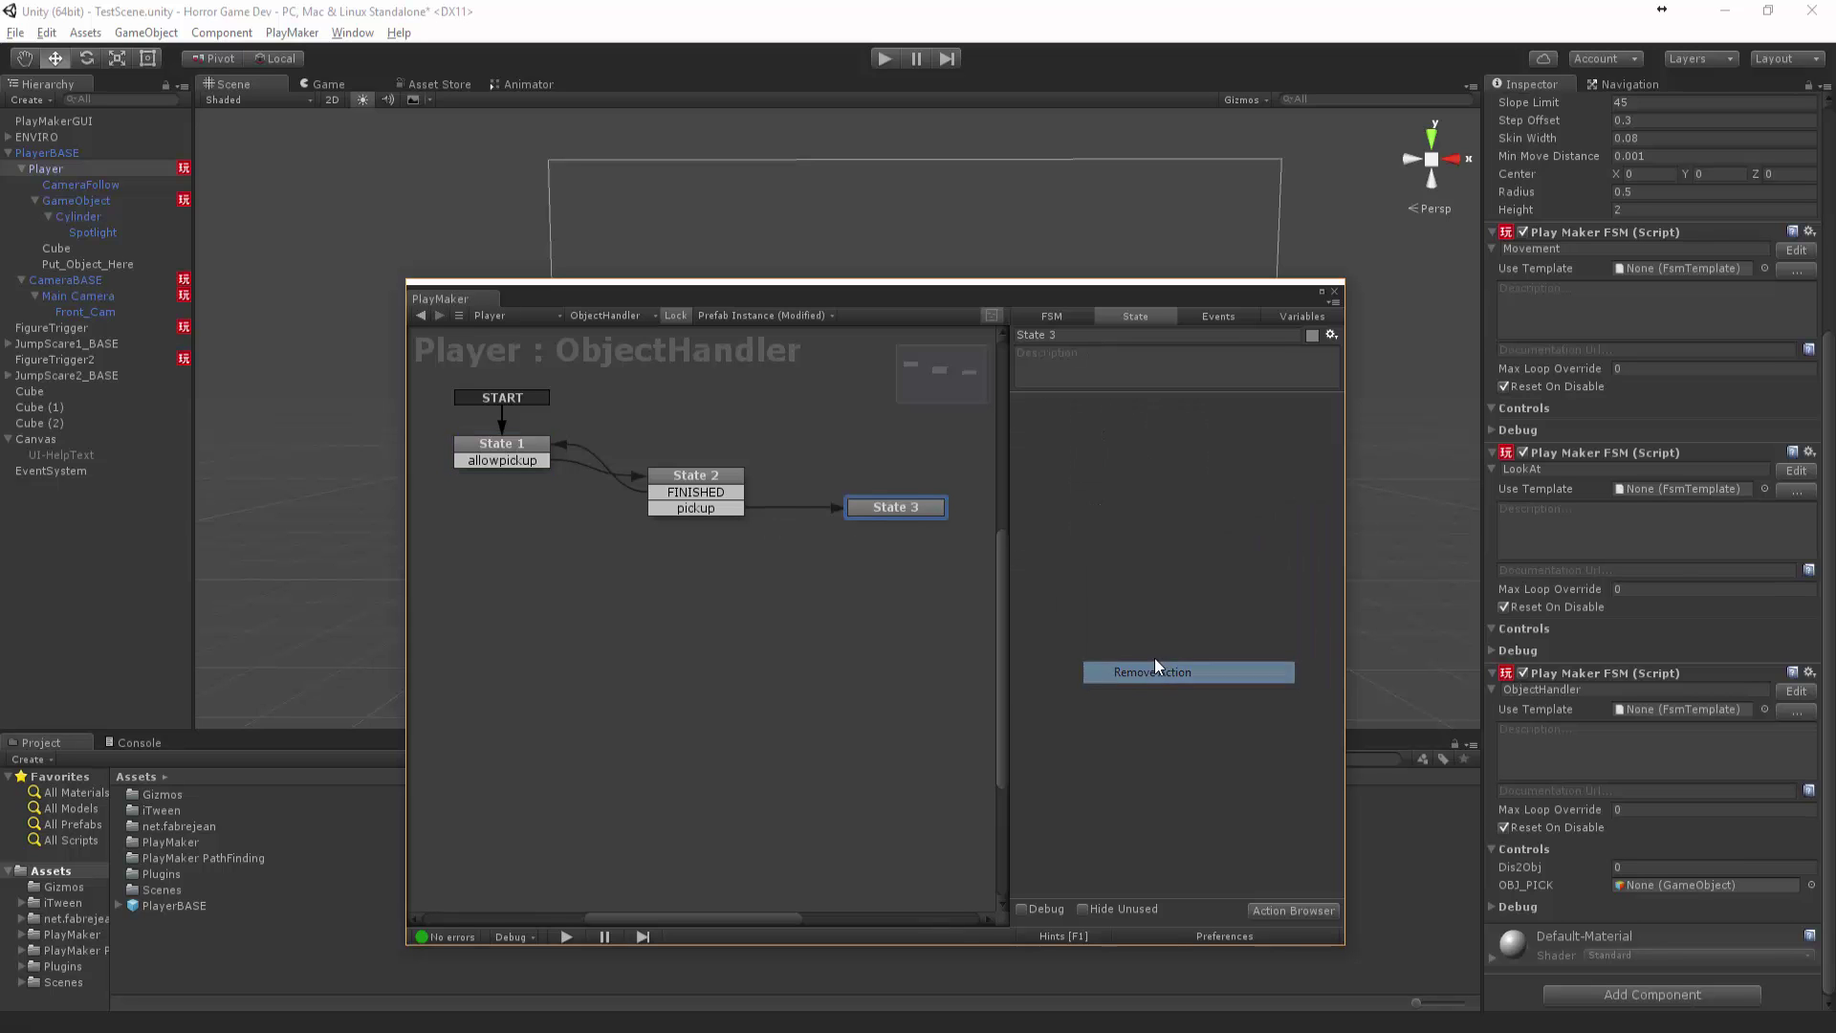
pyautogui.click(1283, 913)
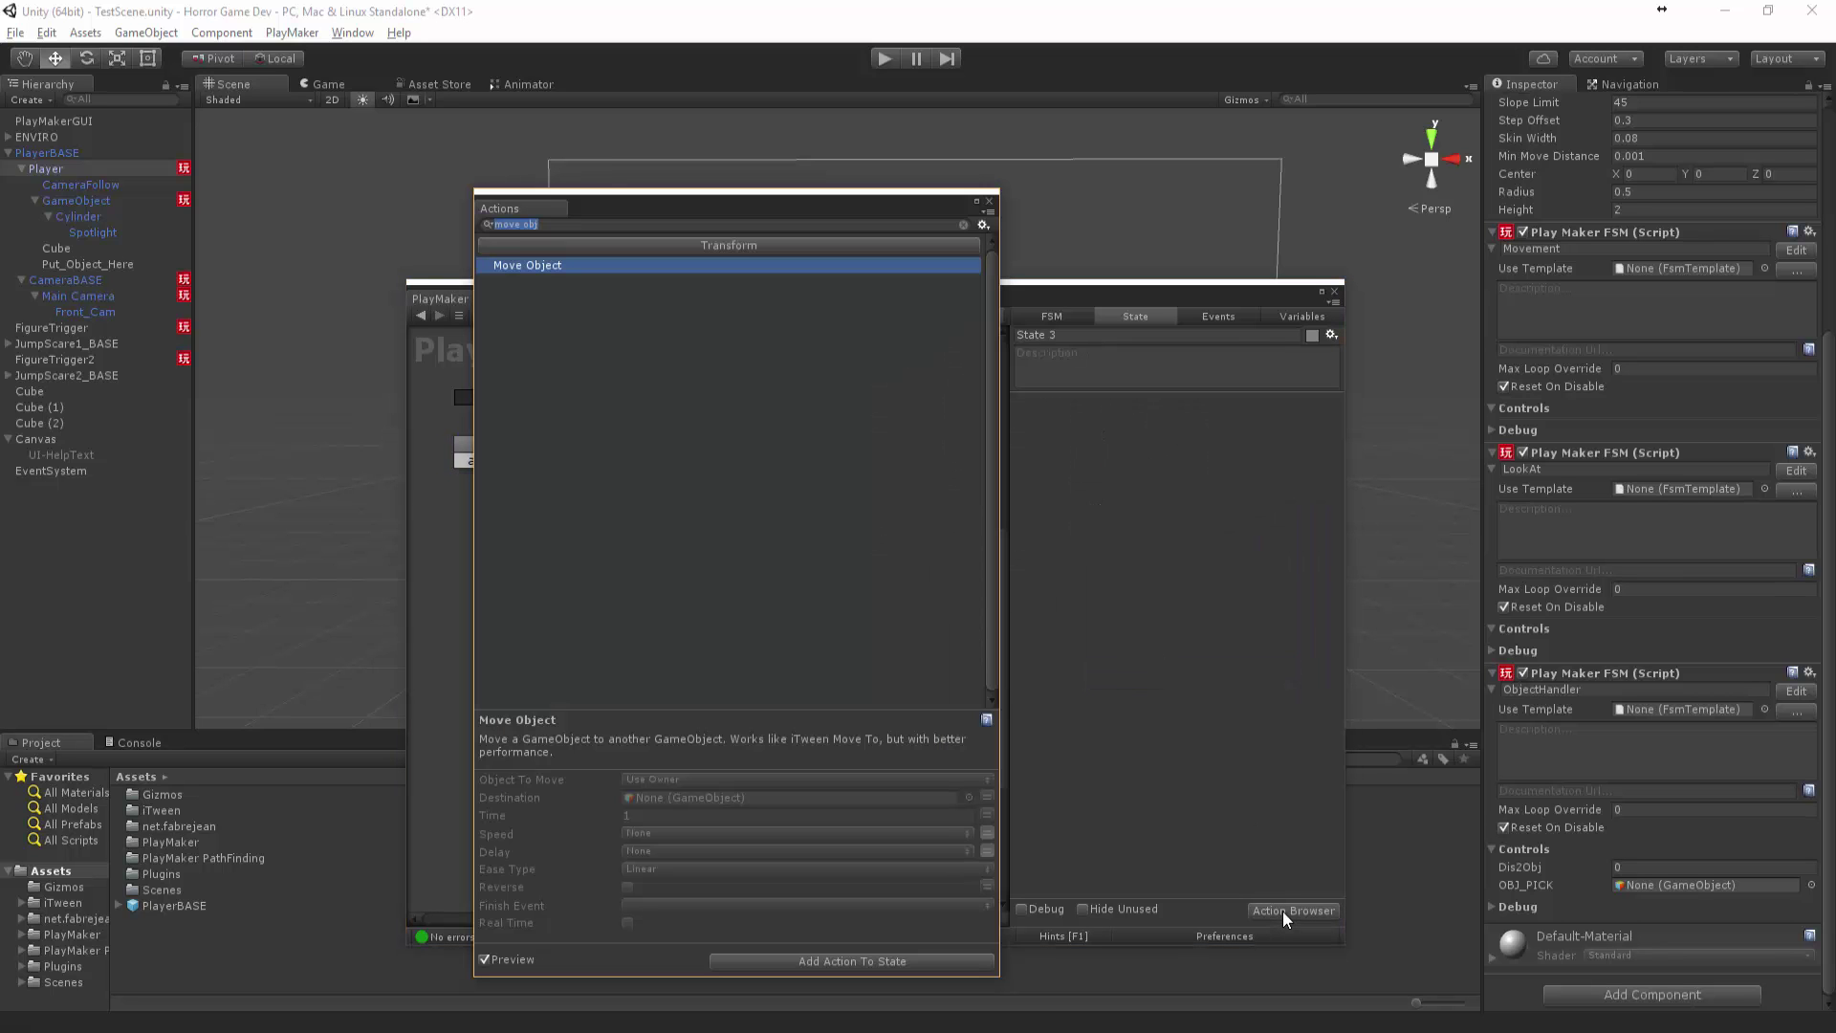
pyautogui.write('itwee')
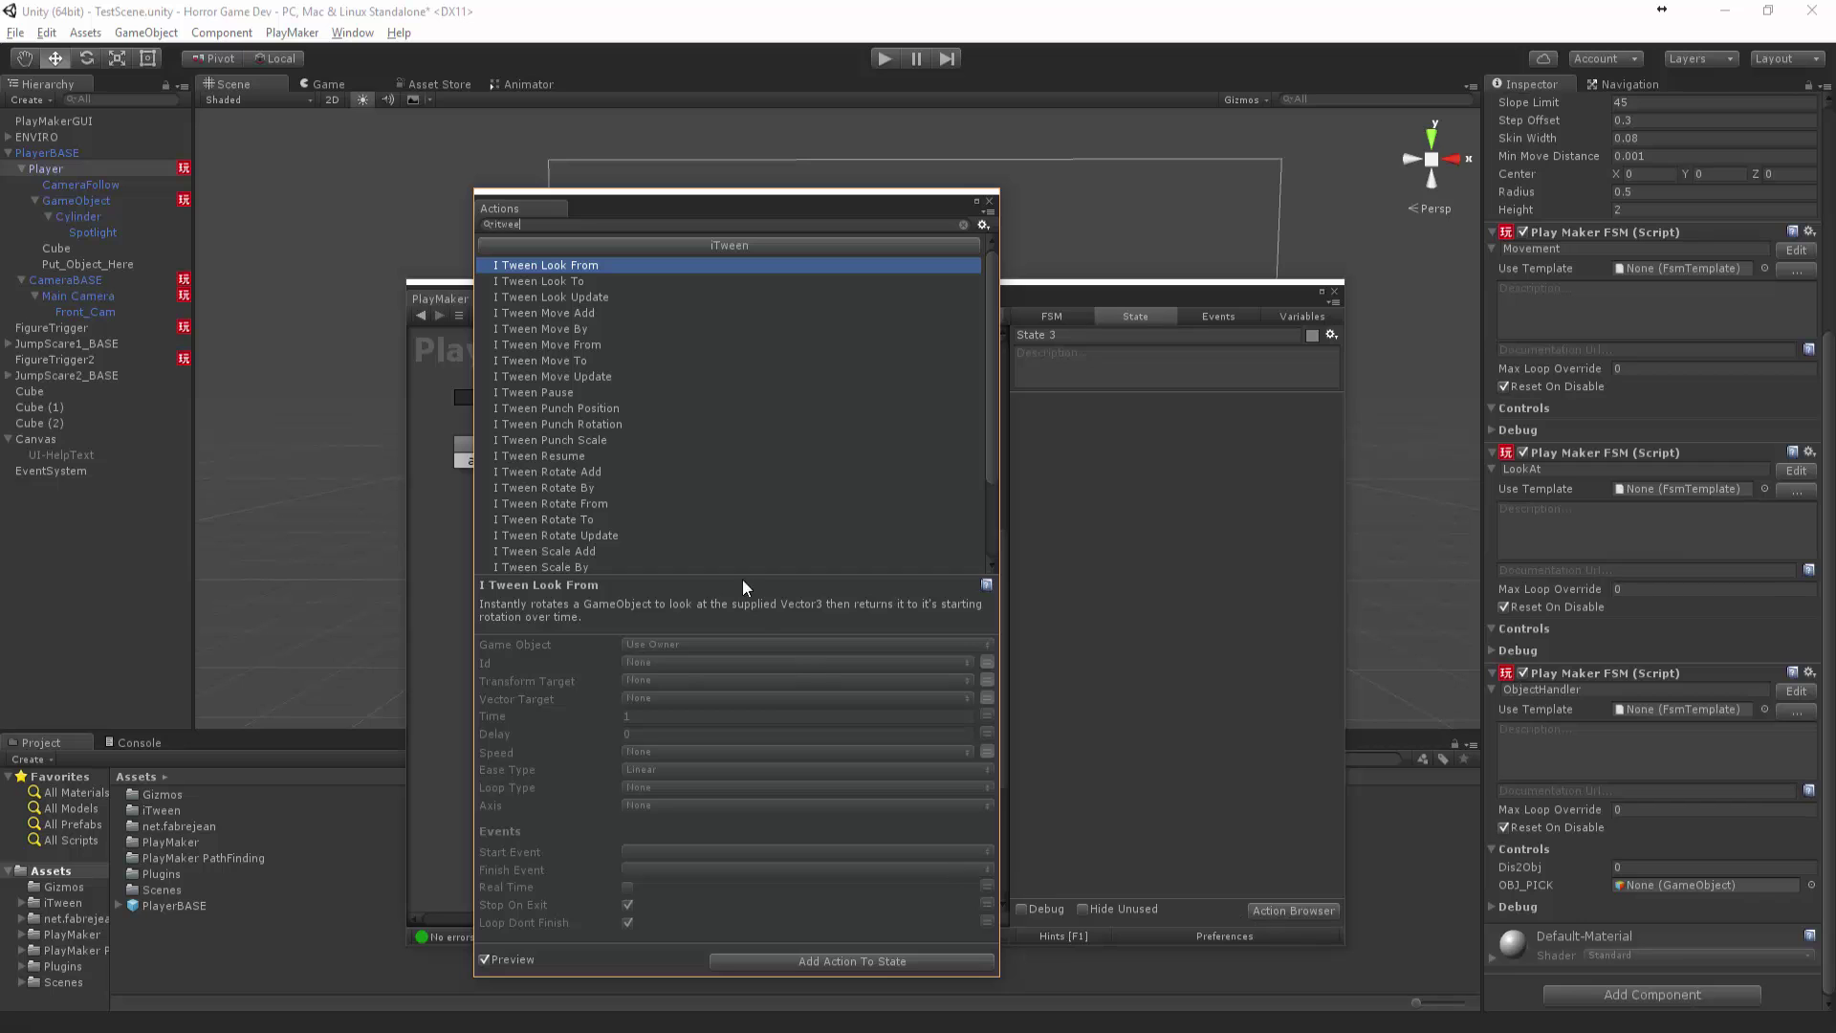
pyautogui.doubleClick(551, 379)
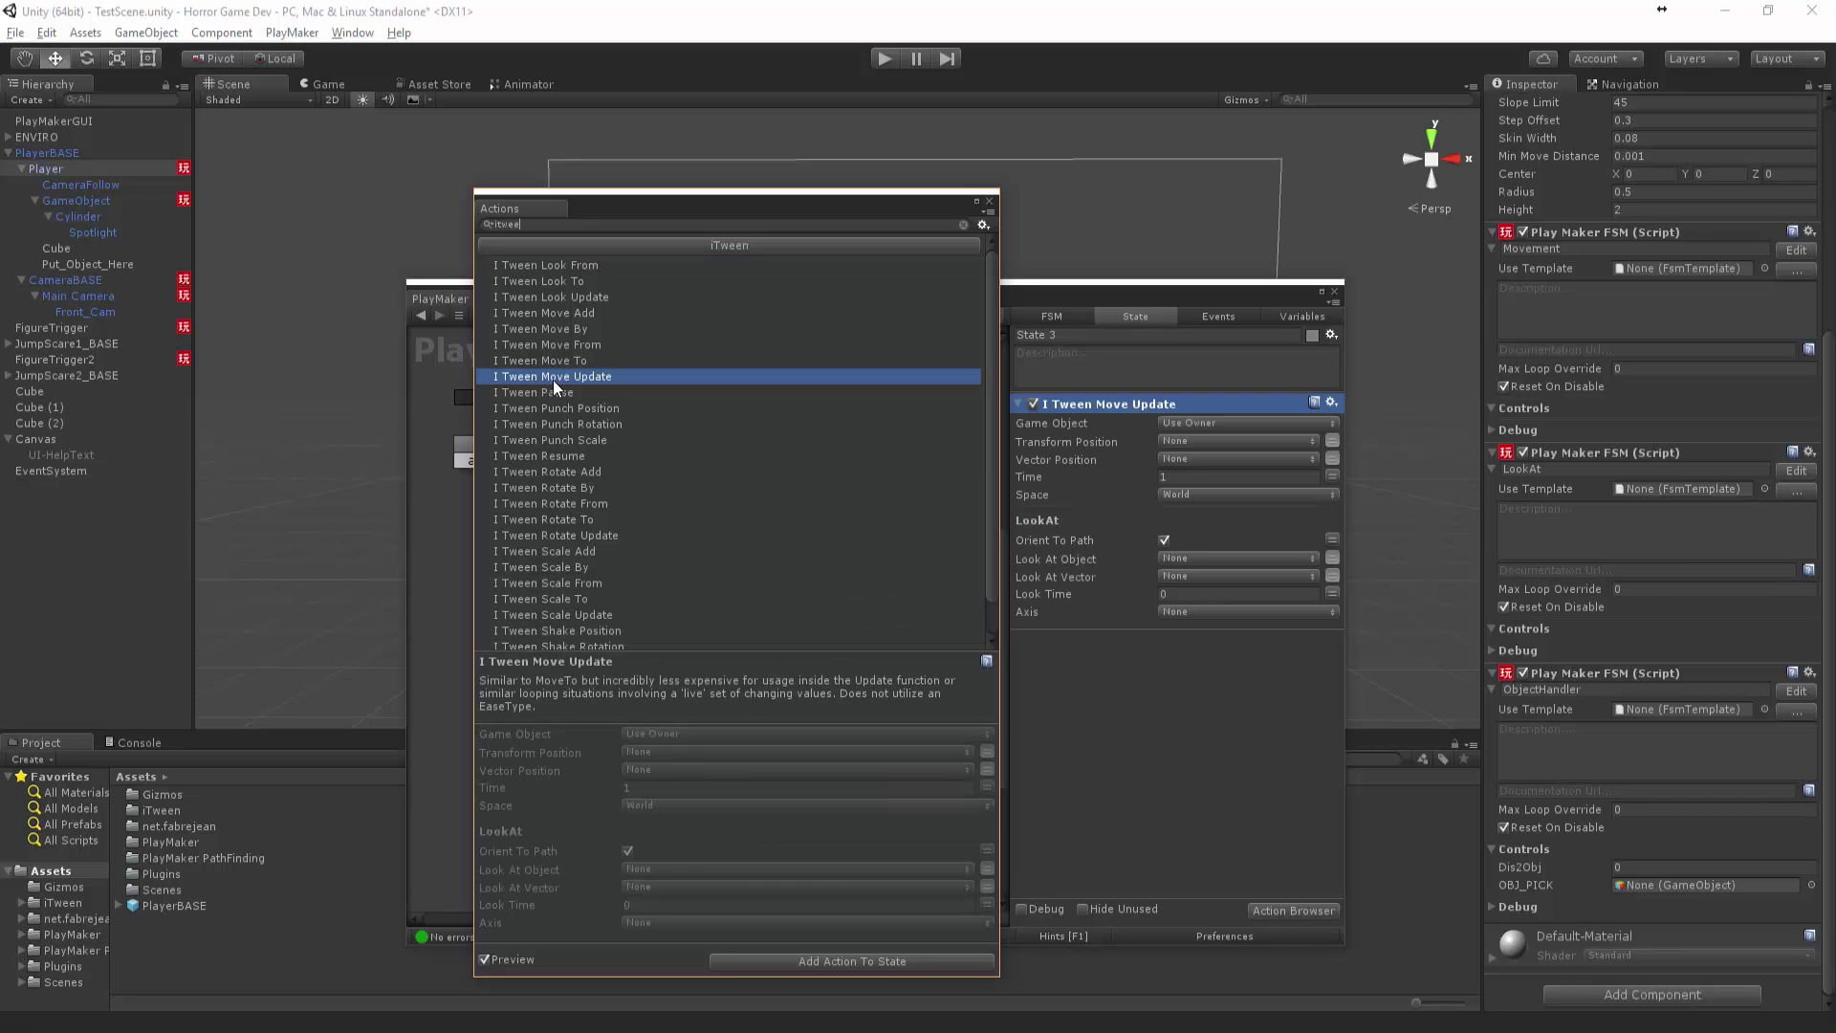
pyautogui.click(990, 202)
# Tween OBJ_PICK to Put_Object_Here with Time 0, Self space, orient-to-path off, then playtest
pyautogui.click(1228, 422)
pyautogui.click(1242, 466)
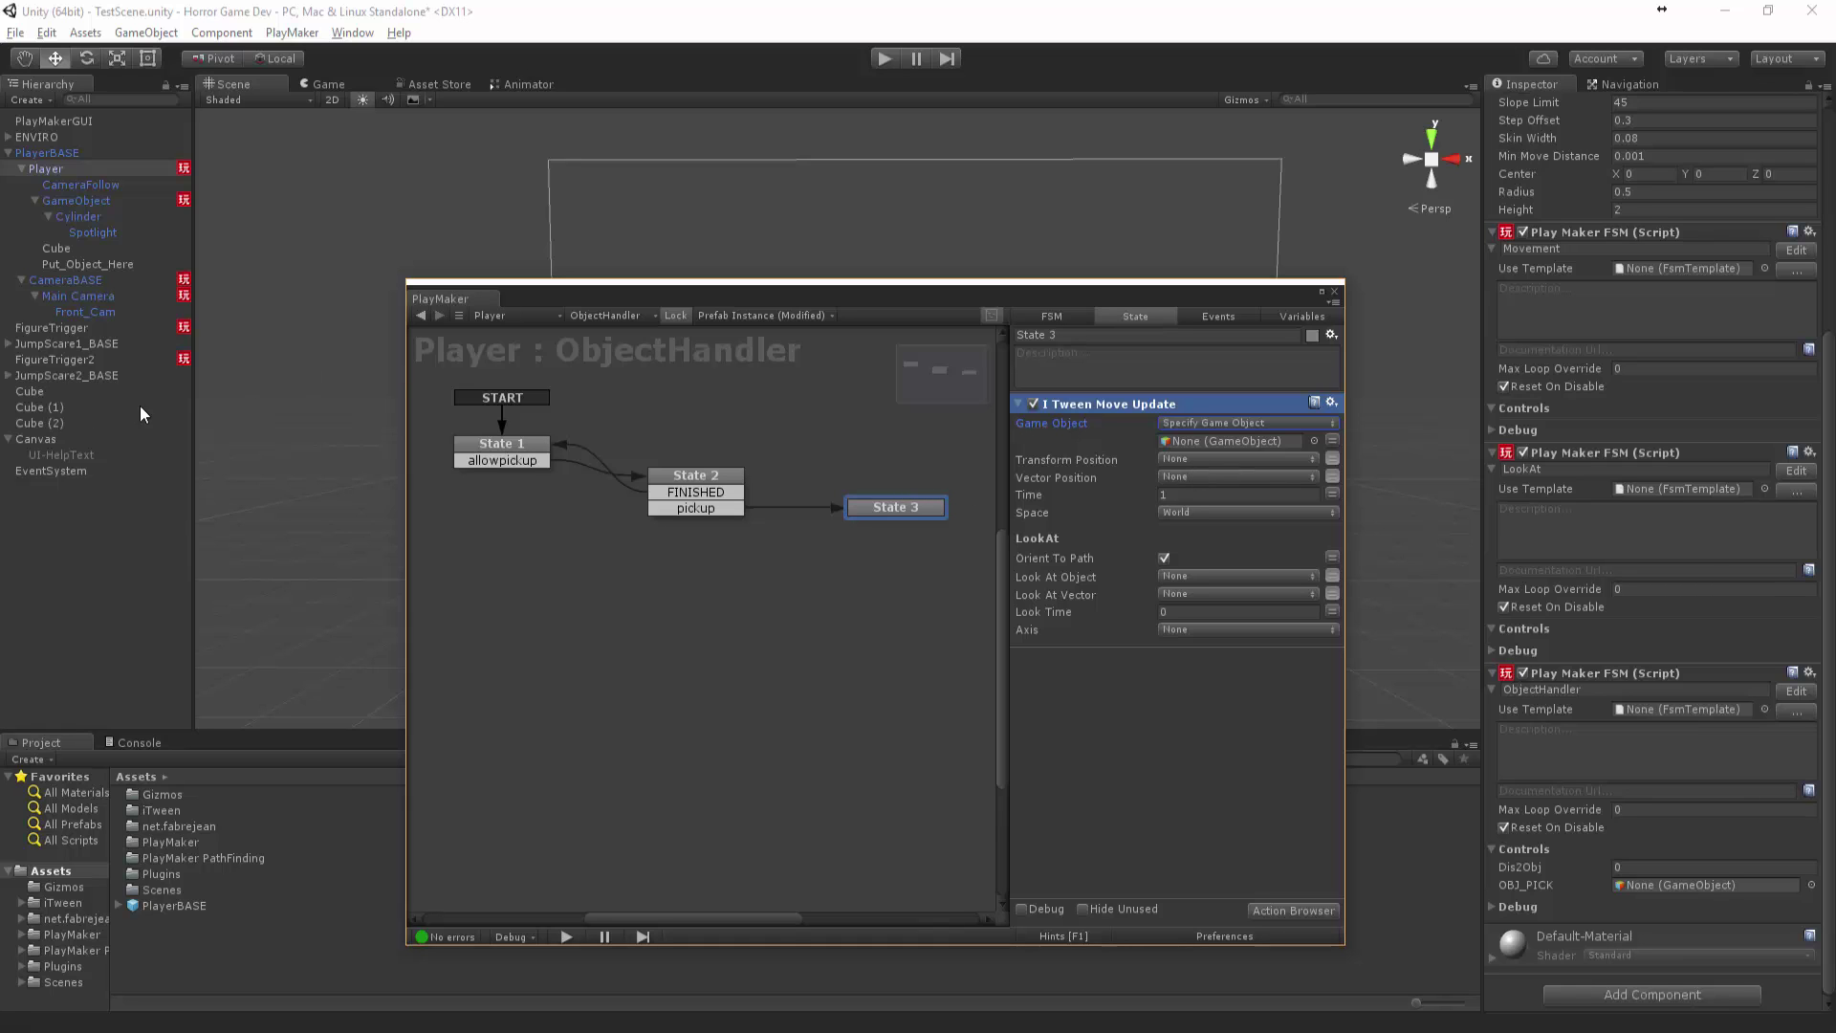
pyautogui.click(1332, 441)
pyautogui.click(1310, 441)
pyautogui.click(1310, 469)
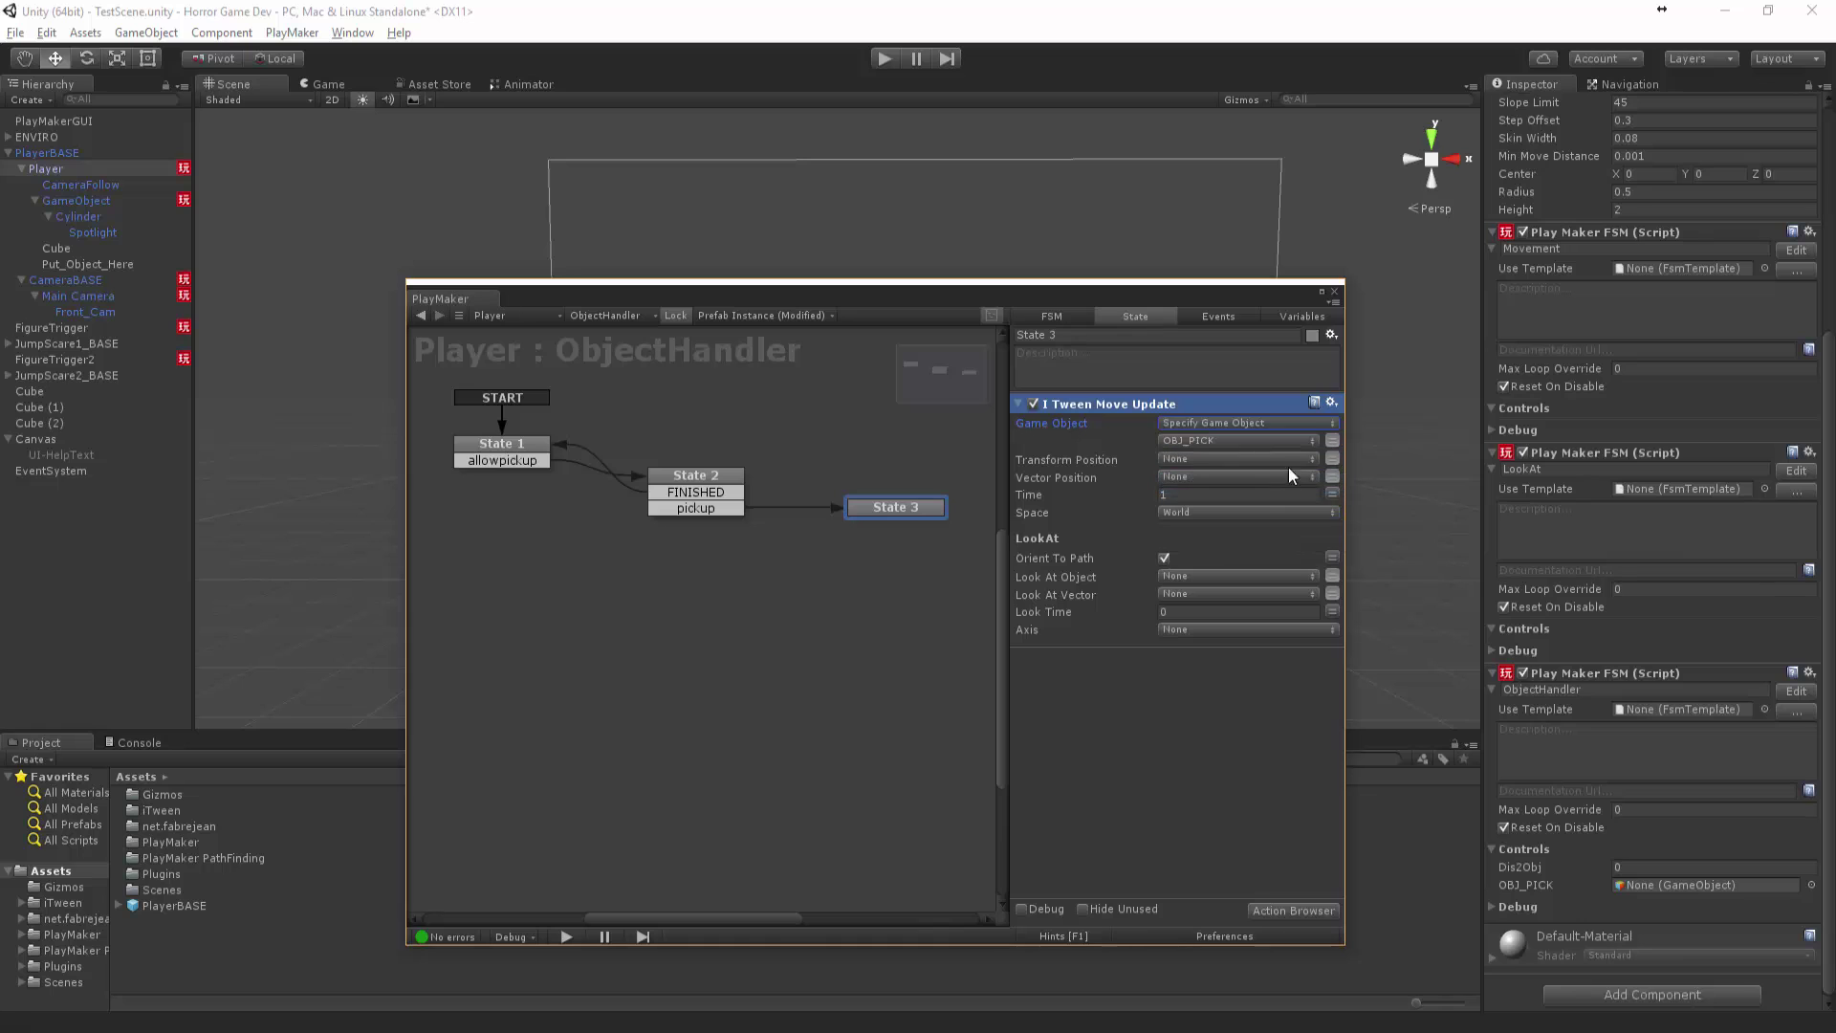
pyautogui.click(1332, 459)
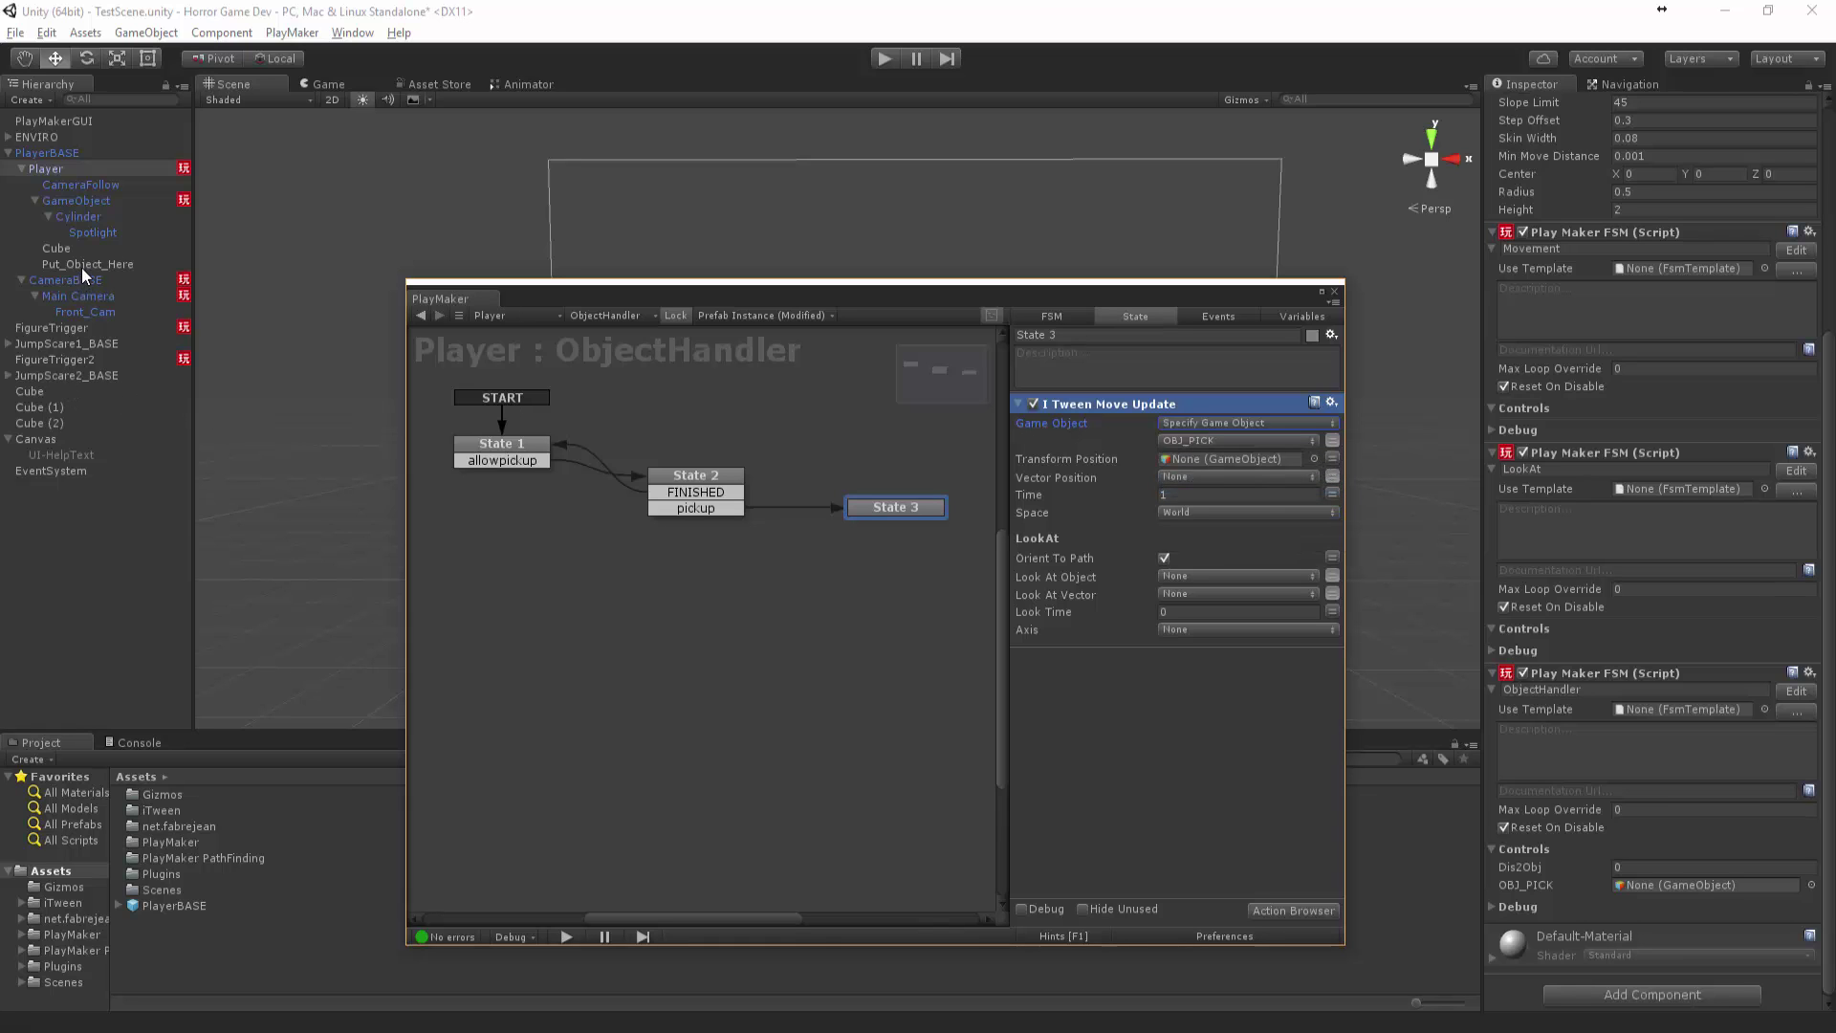
pyautogui.moveTo(86, 266); pyautogui.dragTo(1174, 464)
pyautogui.click(1180, 492)
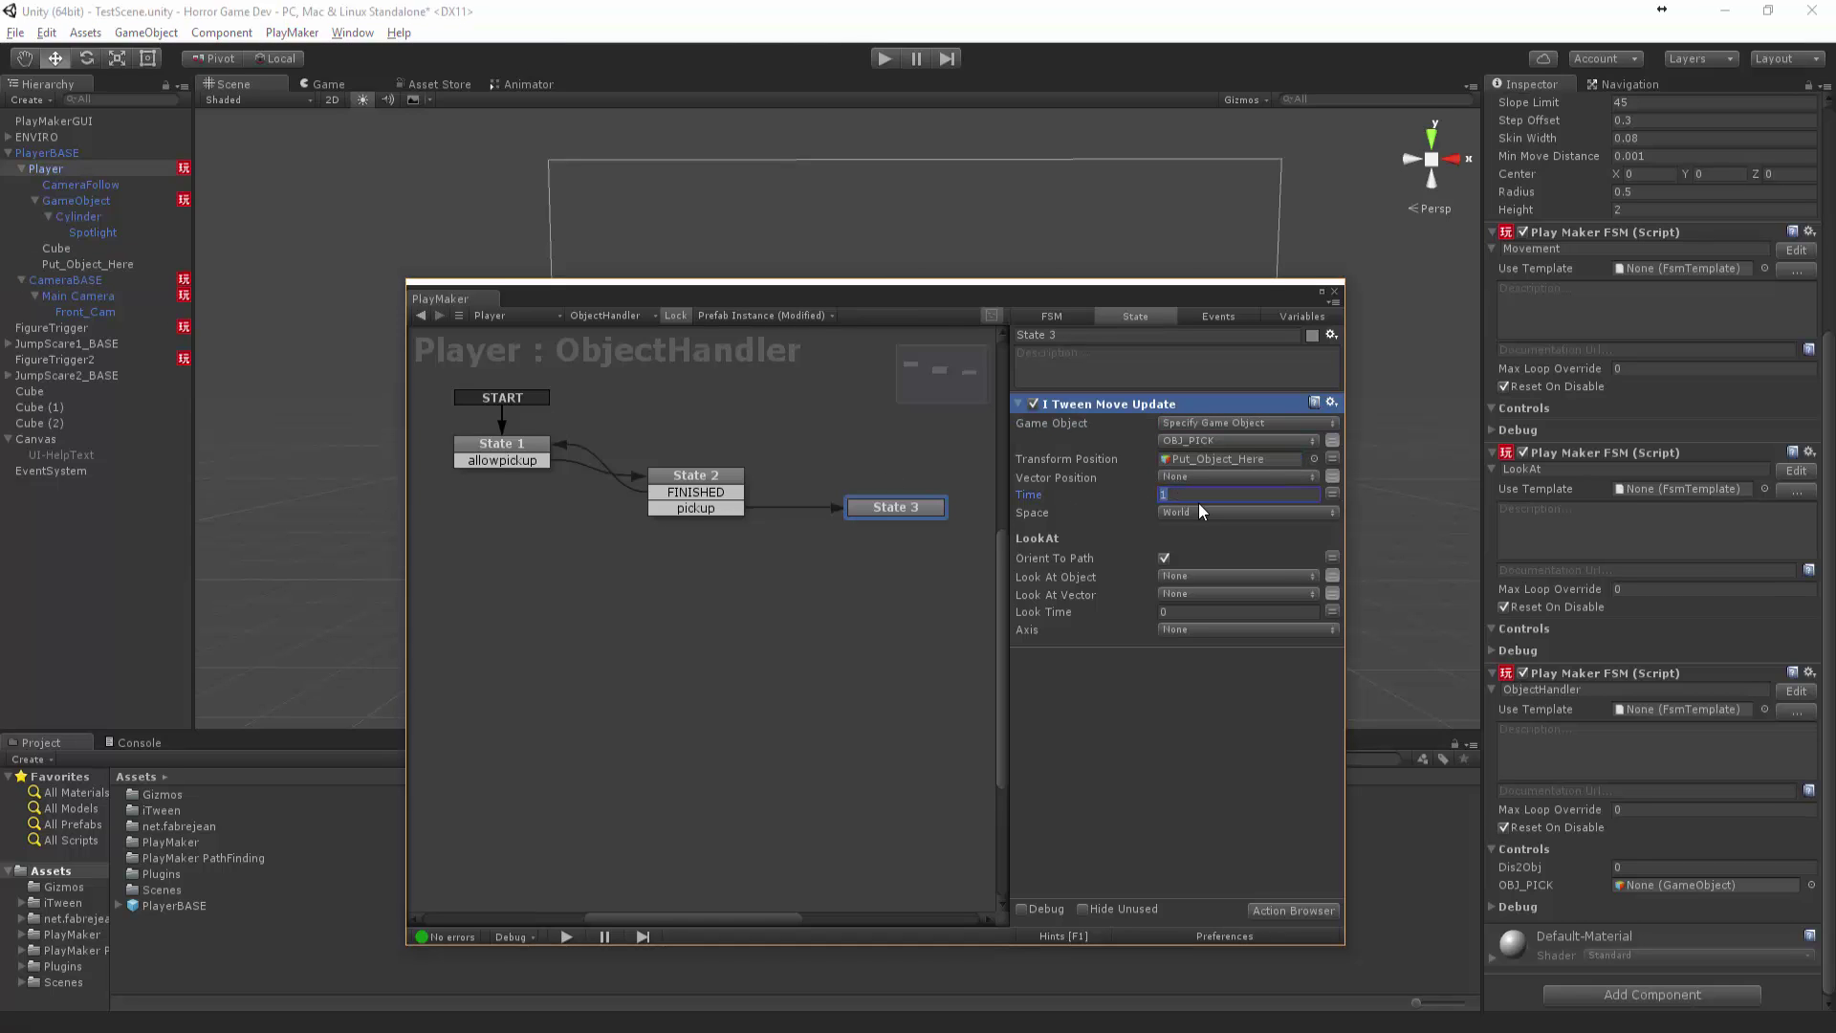
pyautogui.click(1197, 512)
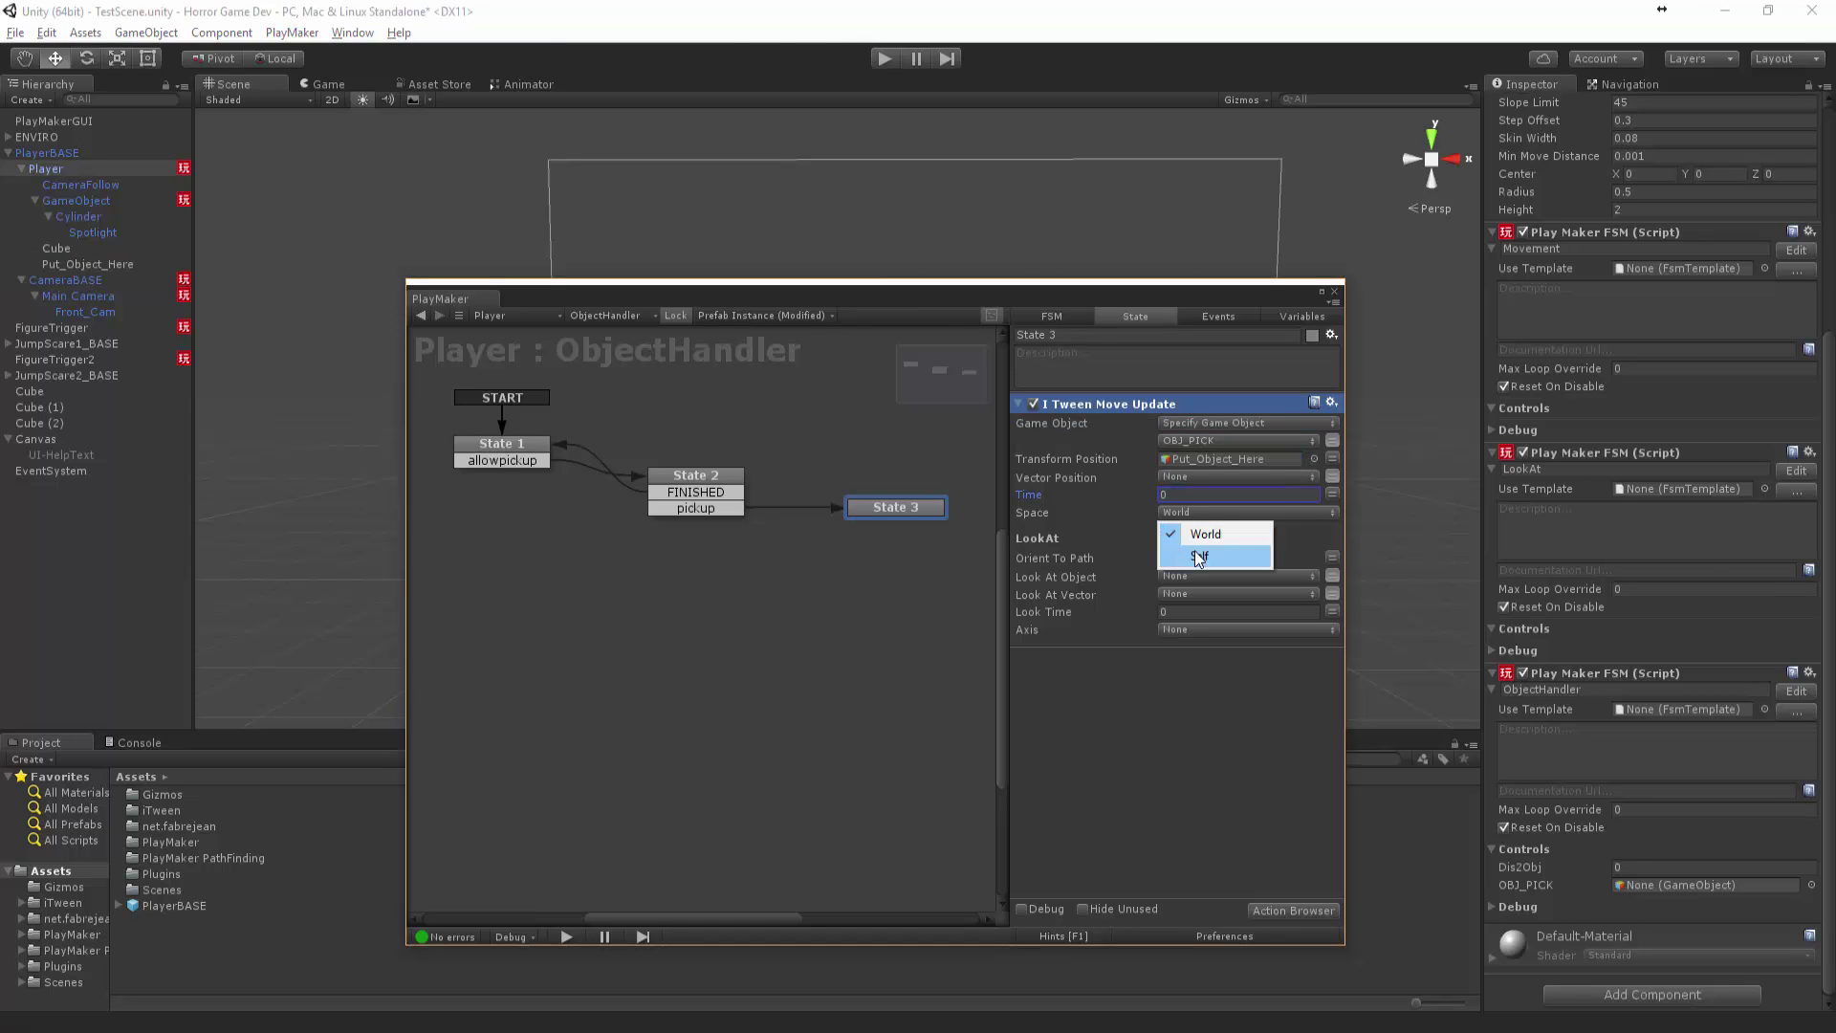
pyautogui.click(1233, 555)
pyautogui.click(1164, 557)
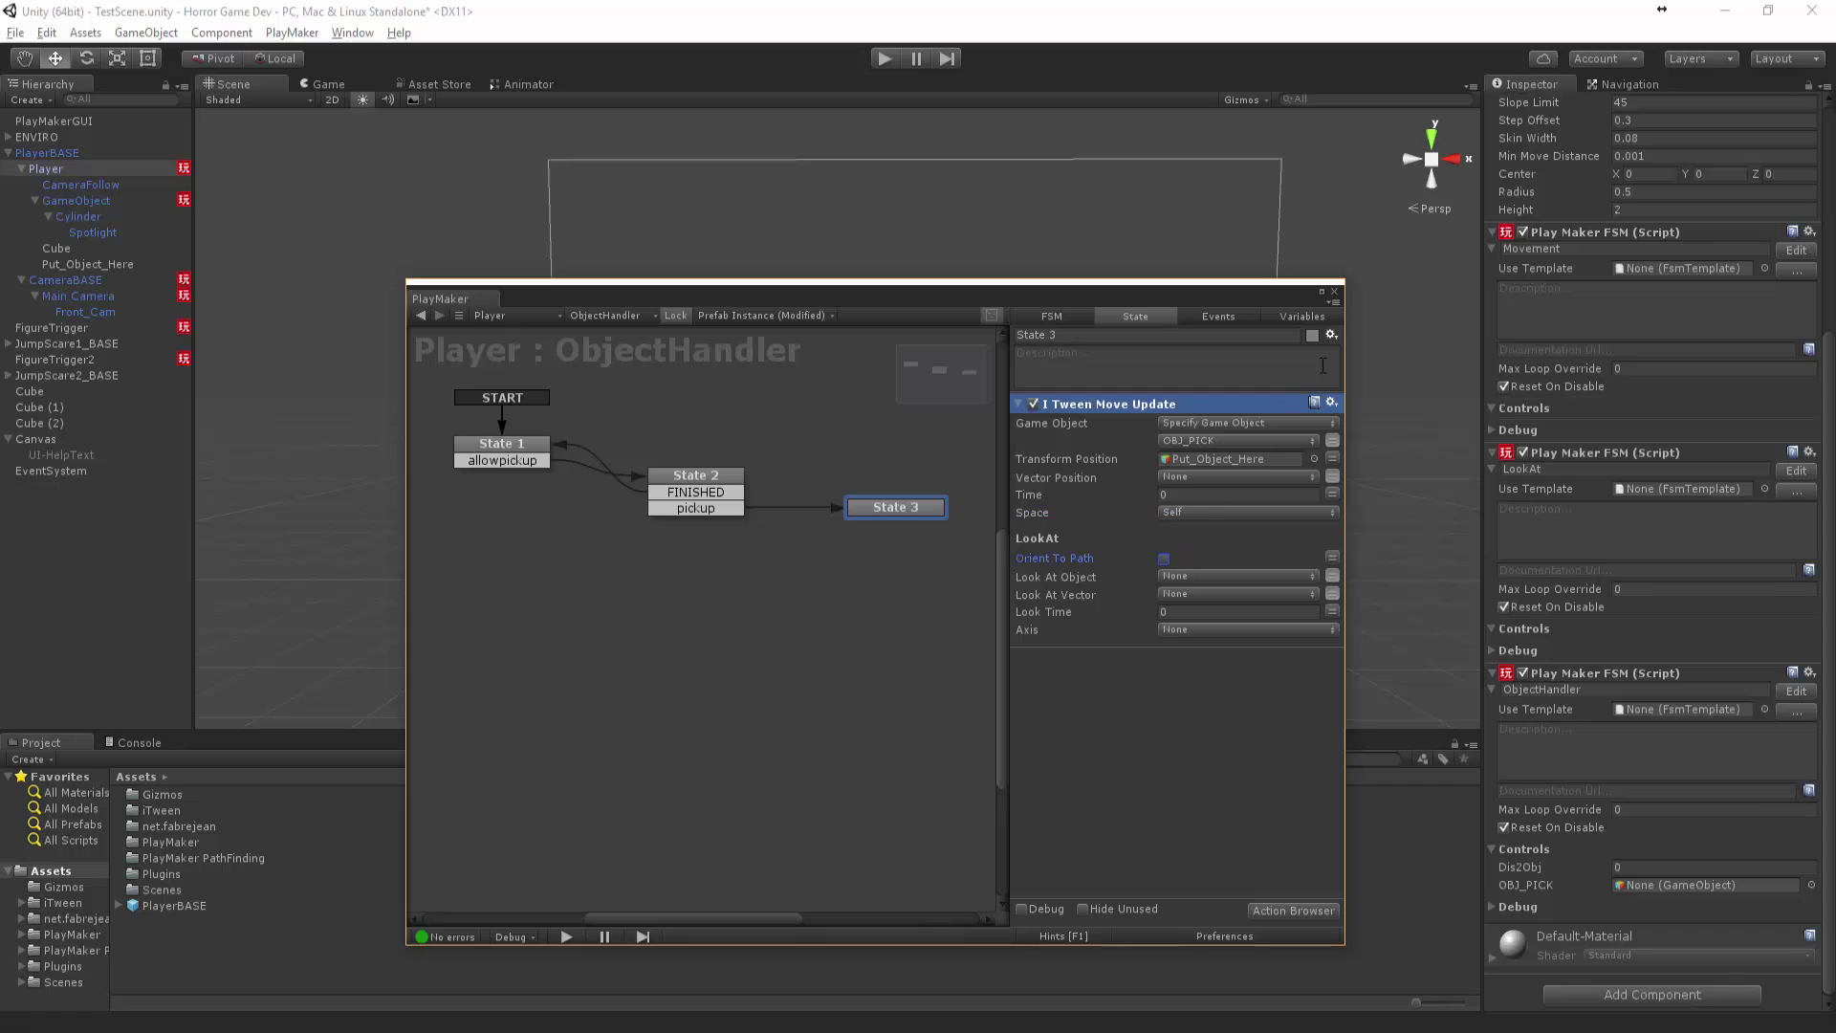
pyautogui.click(1335, 294)
pyautogui.click(884, 59)
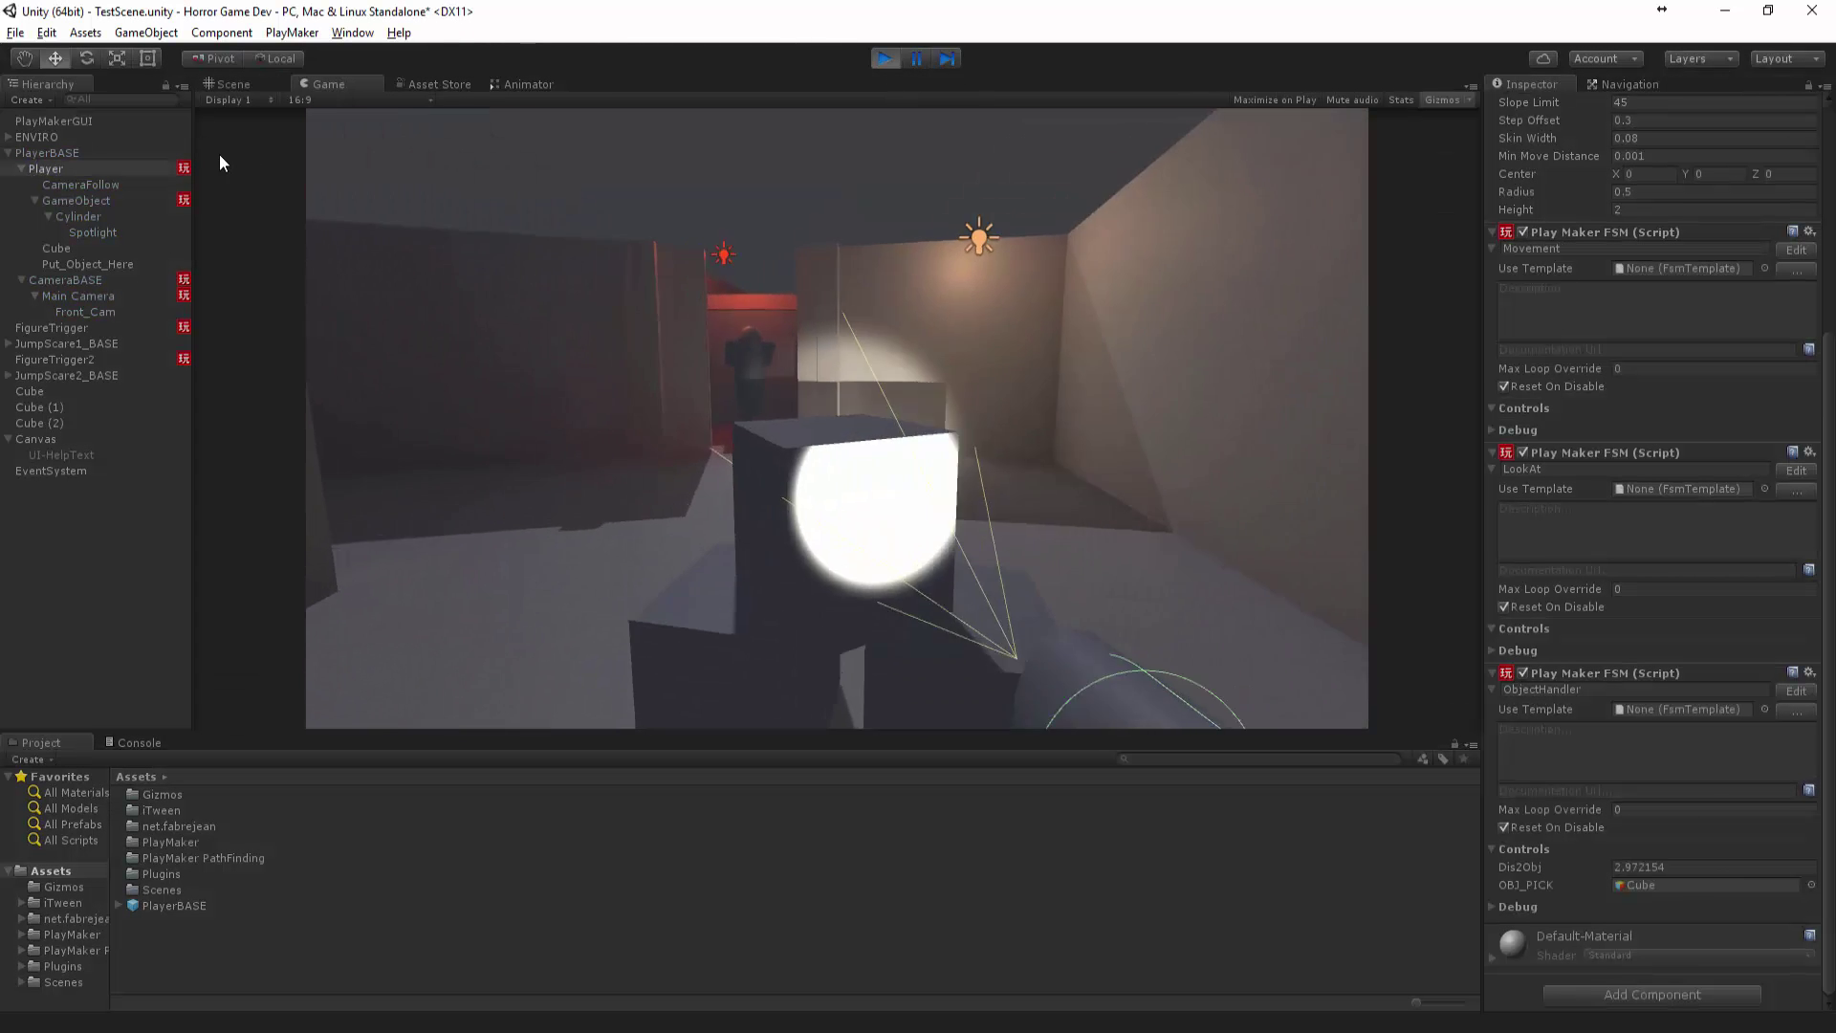
pyautogui.press('w')
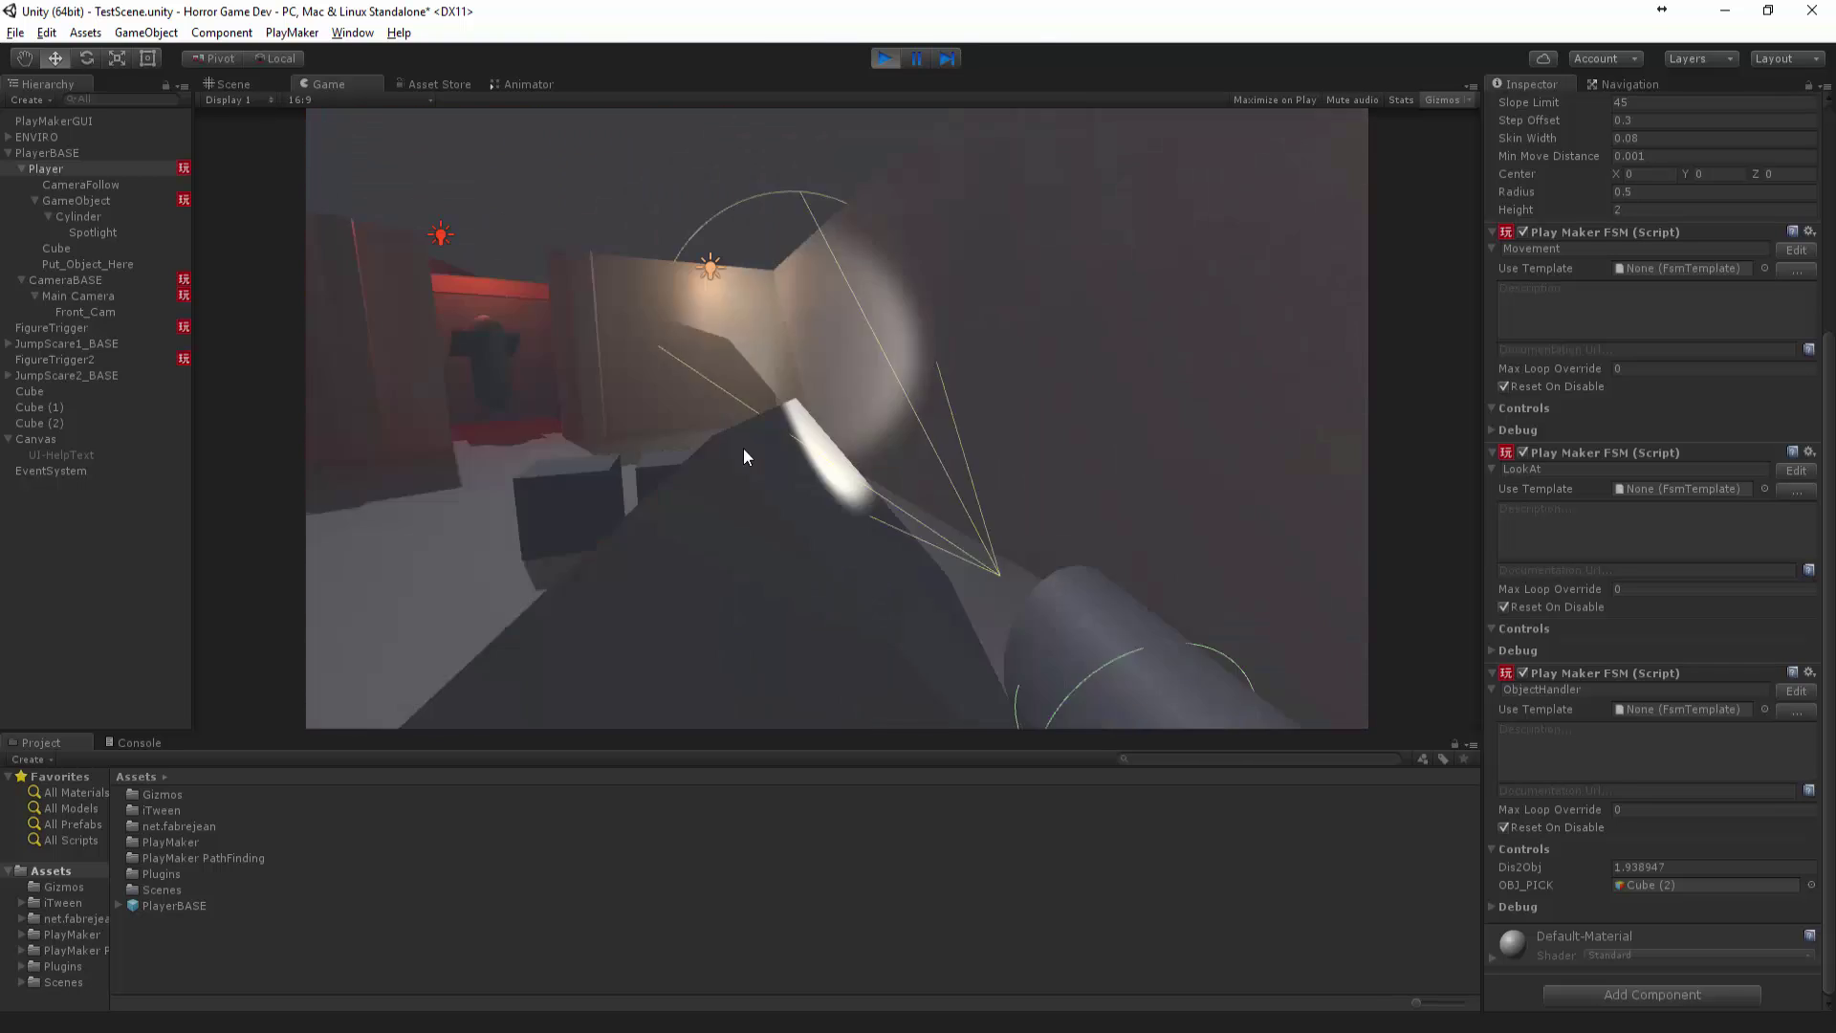
pyautogui.click(883, 57)
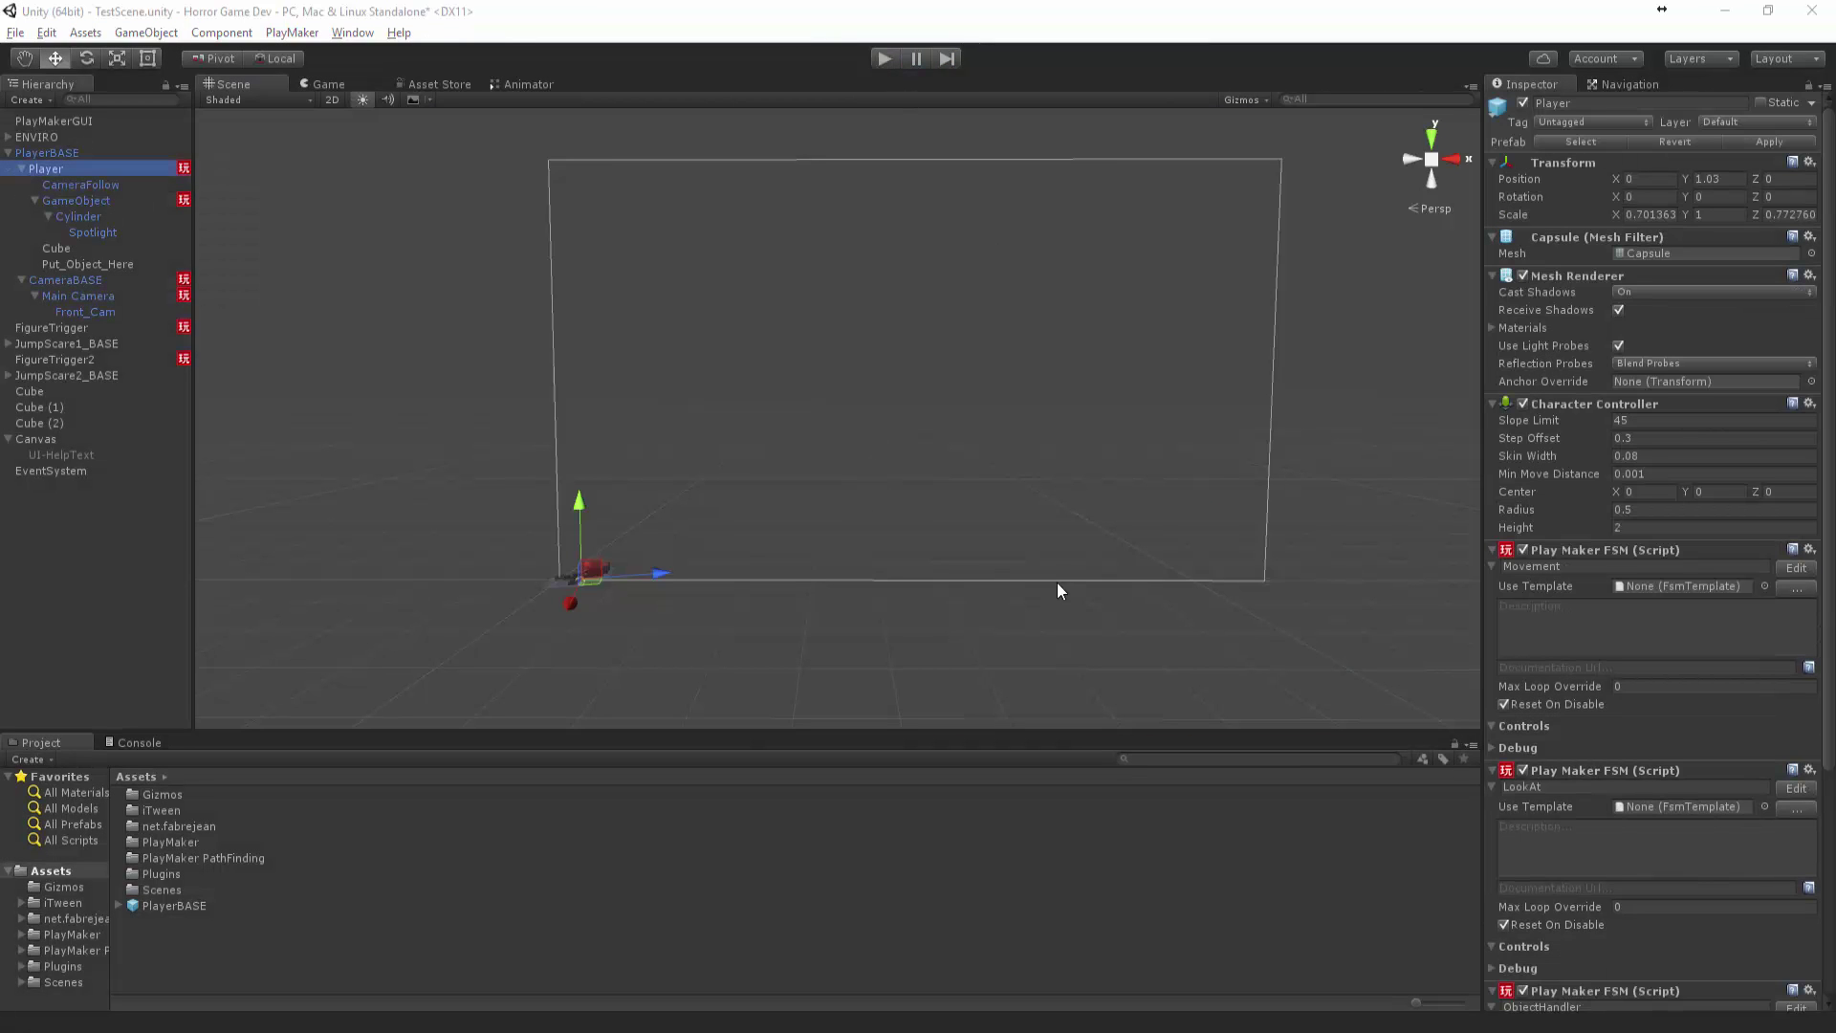
# Copy Player's ObjectHandler FSM, paste it as a new component on Cube, and open it
pyautogui.scroll(-5, 1667, 670)
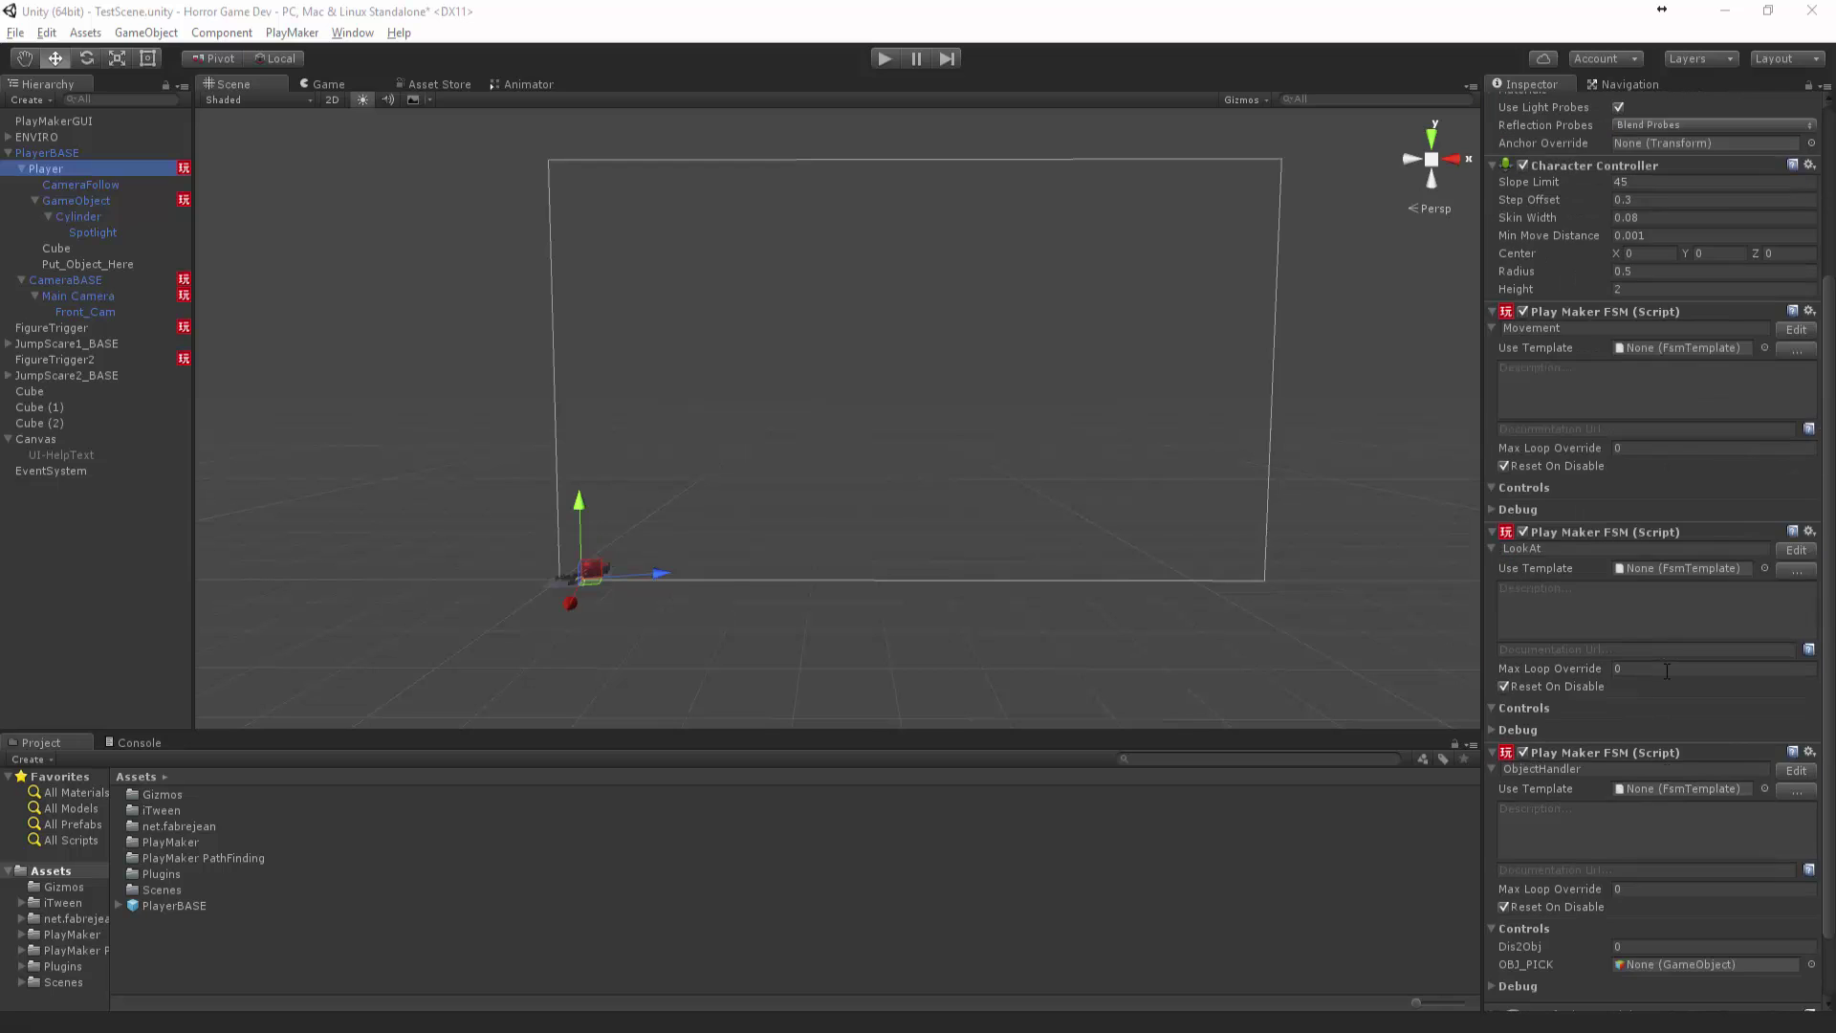
pyautogui.rightClick(1610, 752)
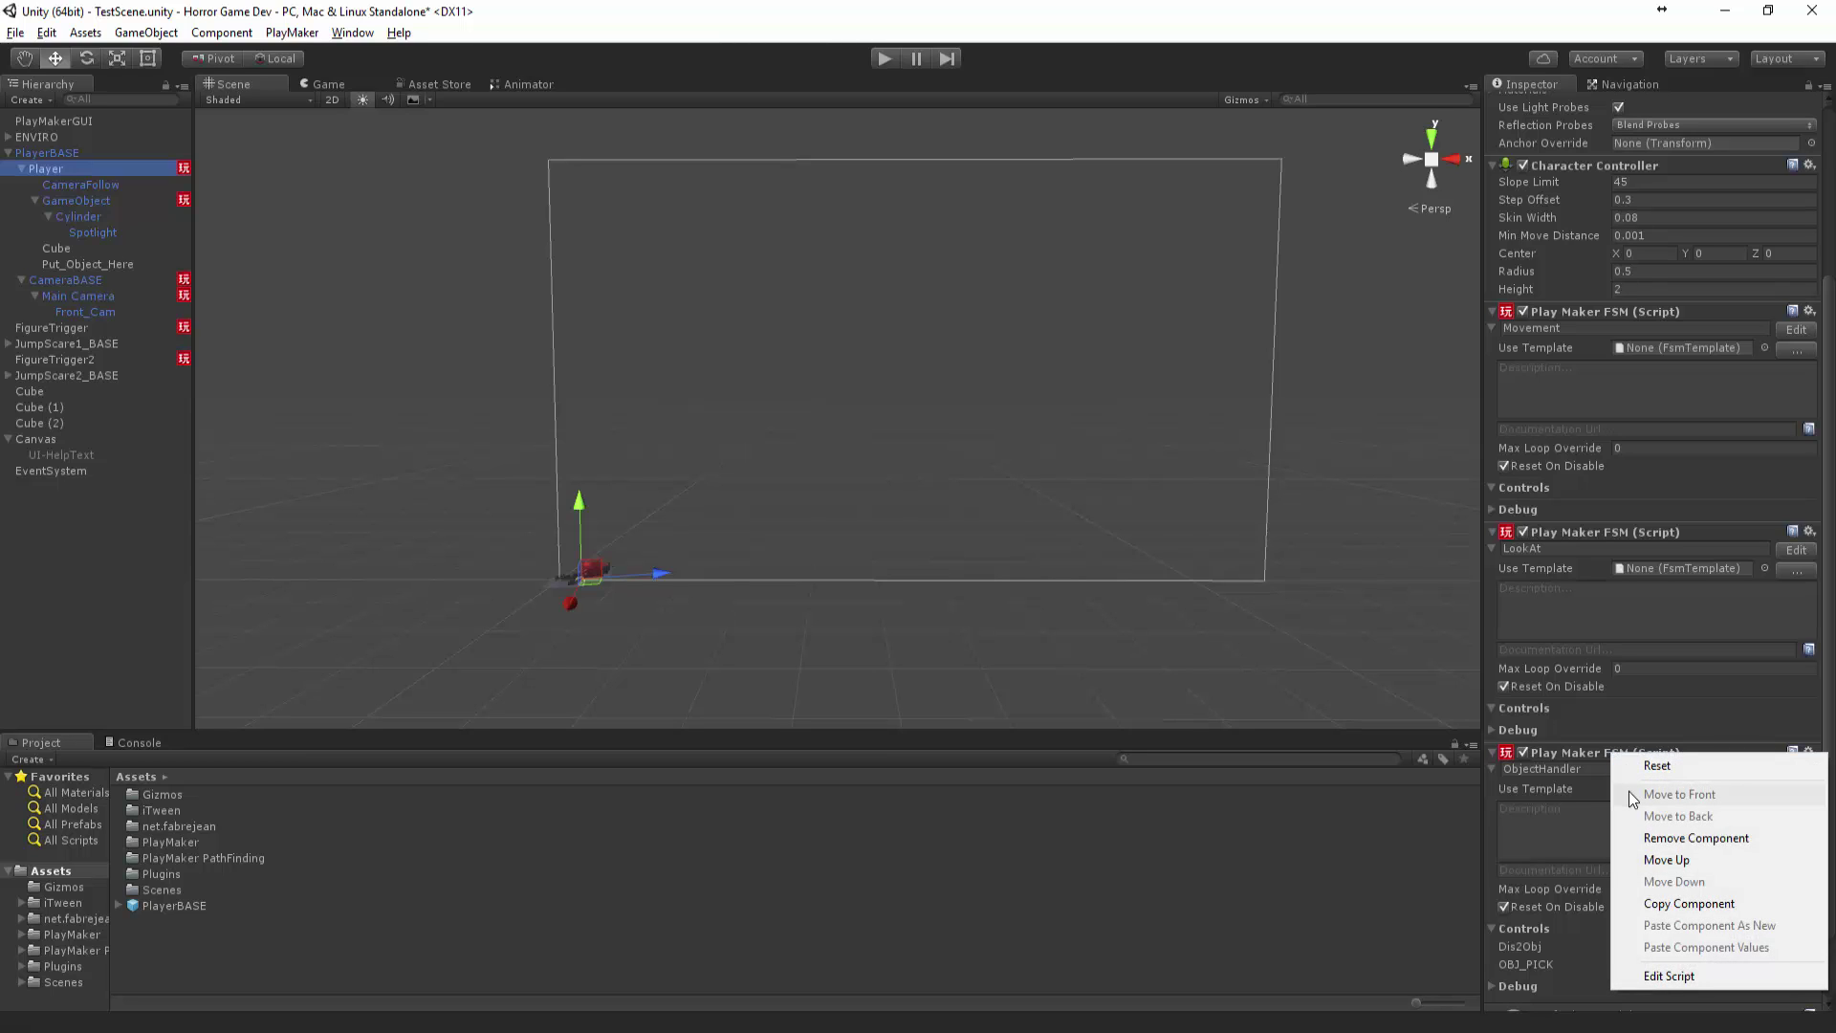
pyautogui.click(1689, 903)
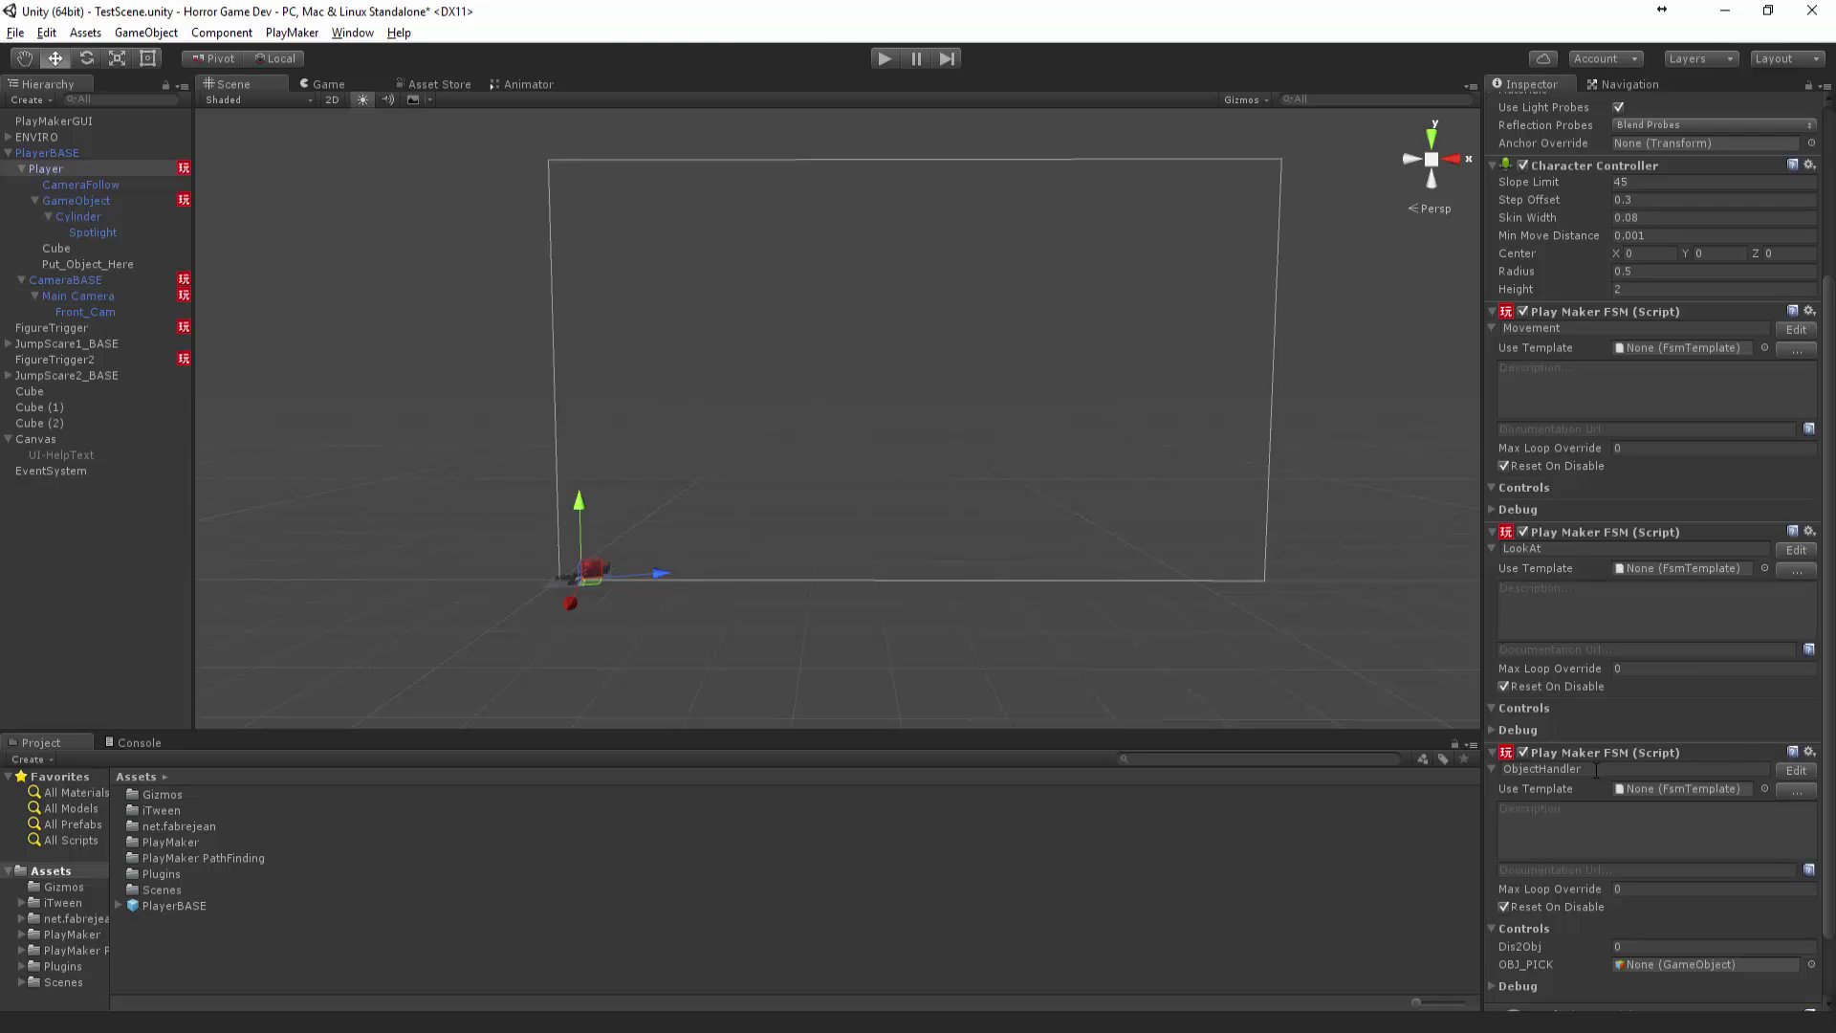
pyautogui.click(33, 391)
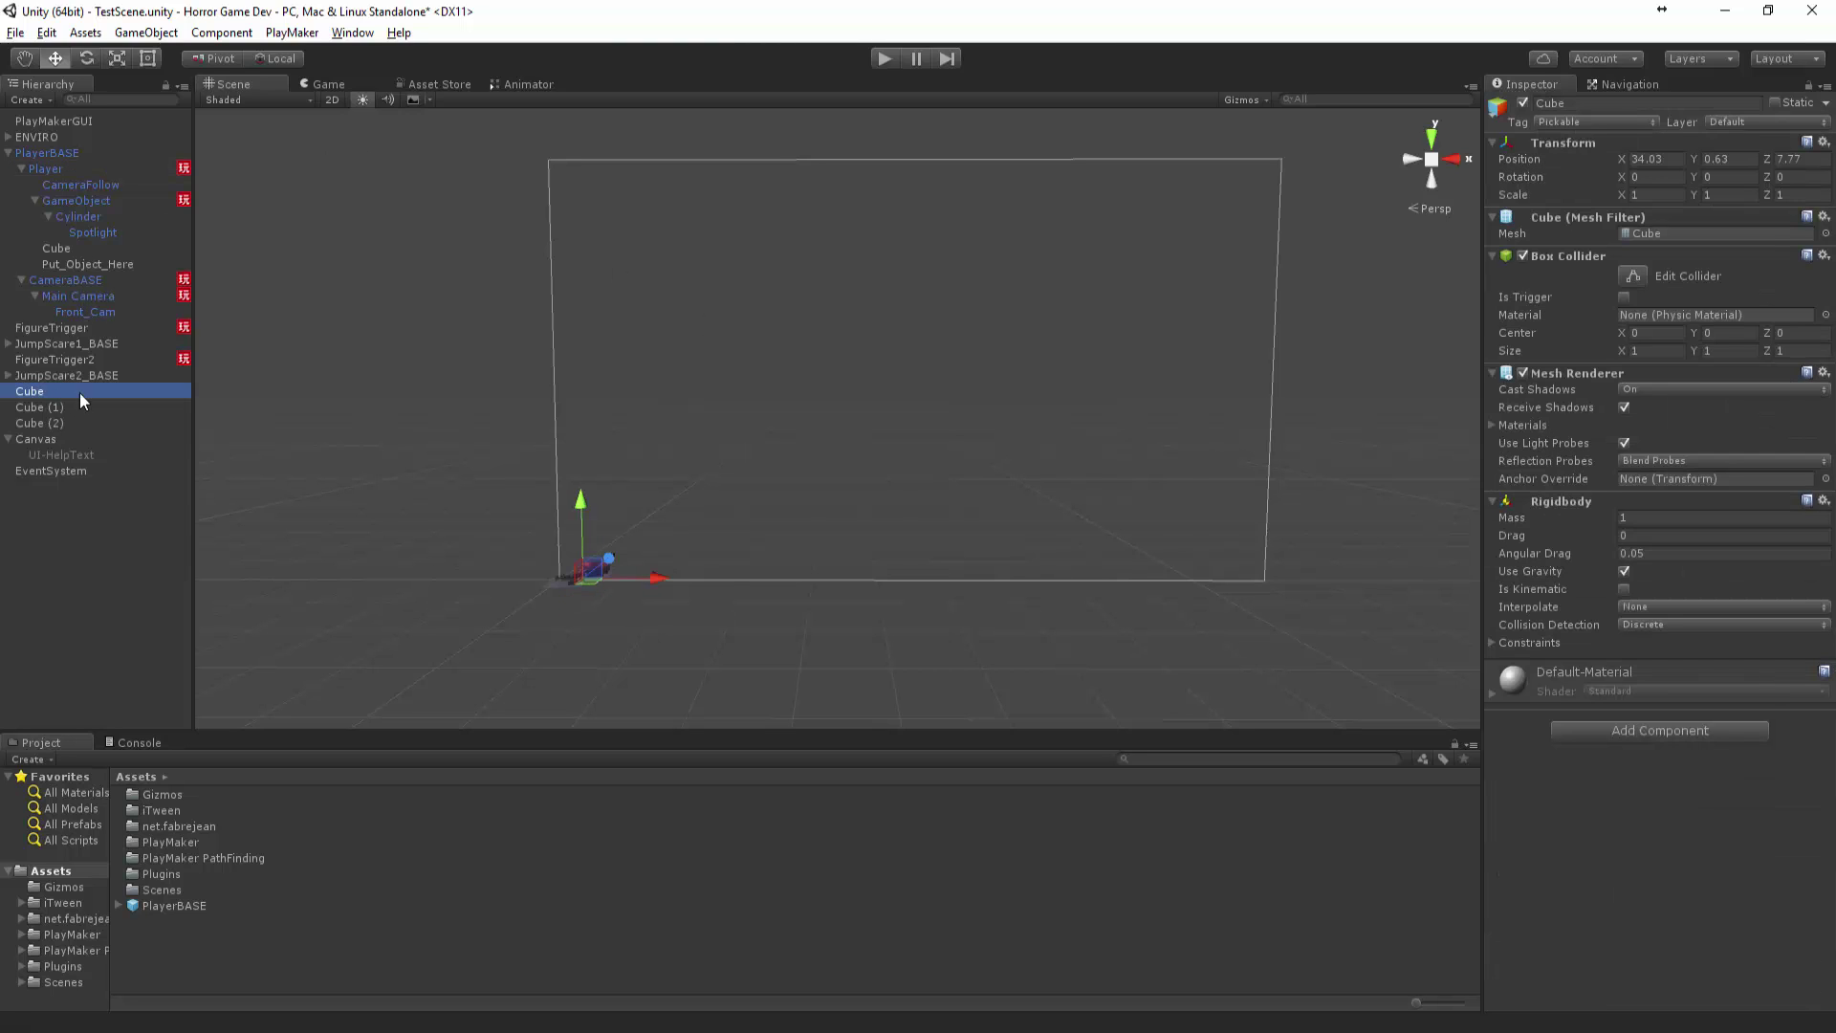
pyautogui.rightClick(1569, 494)
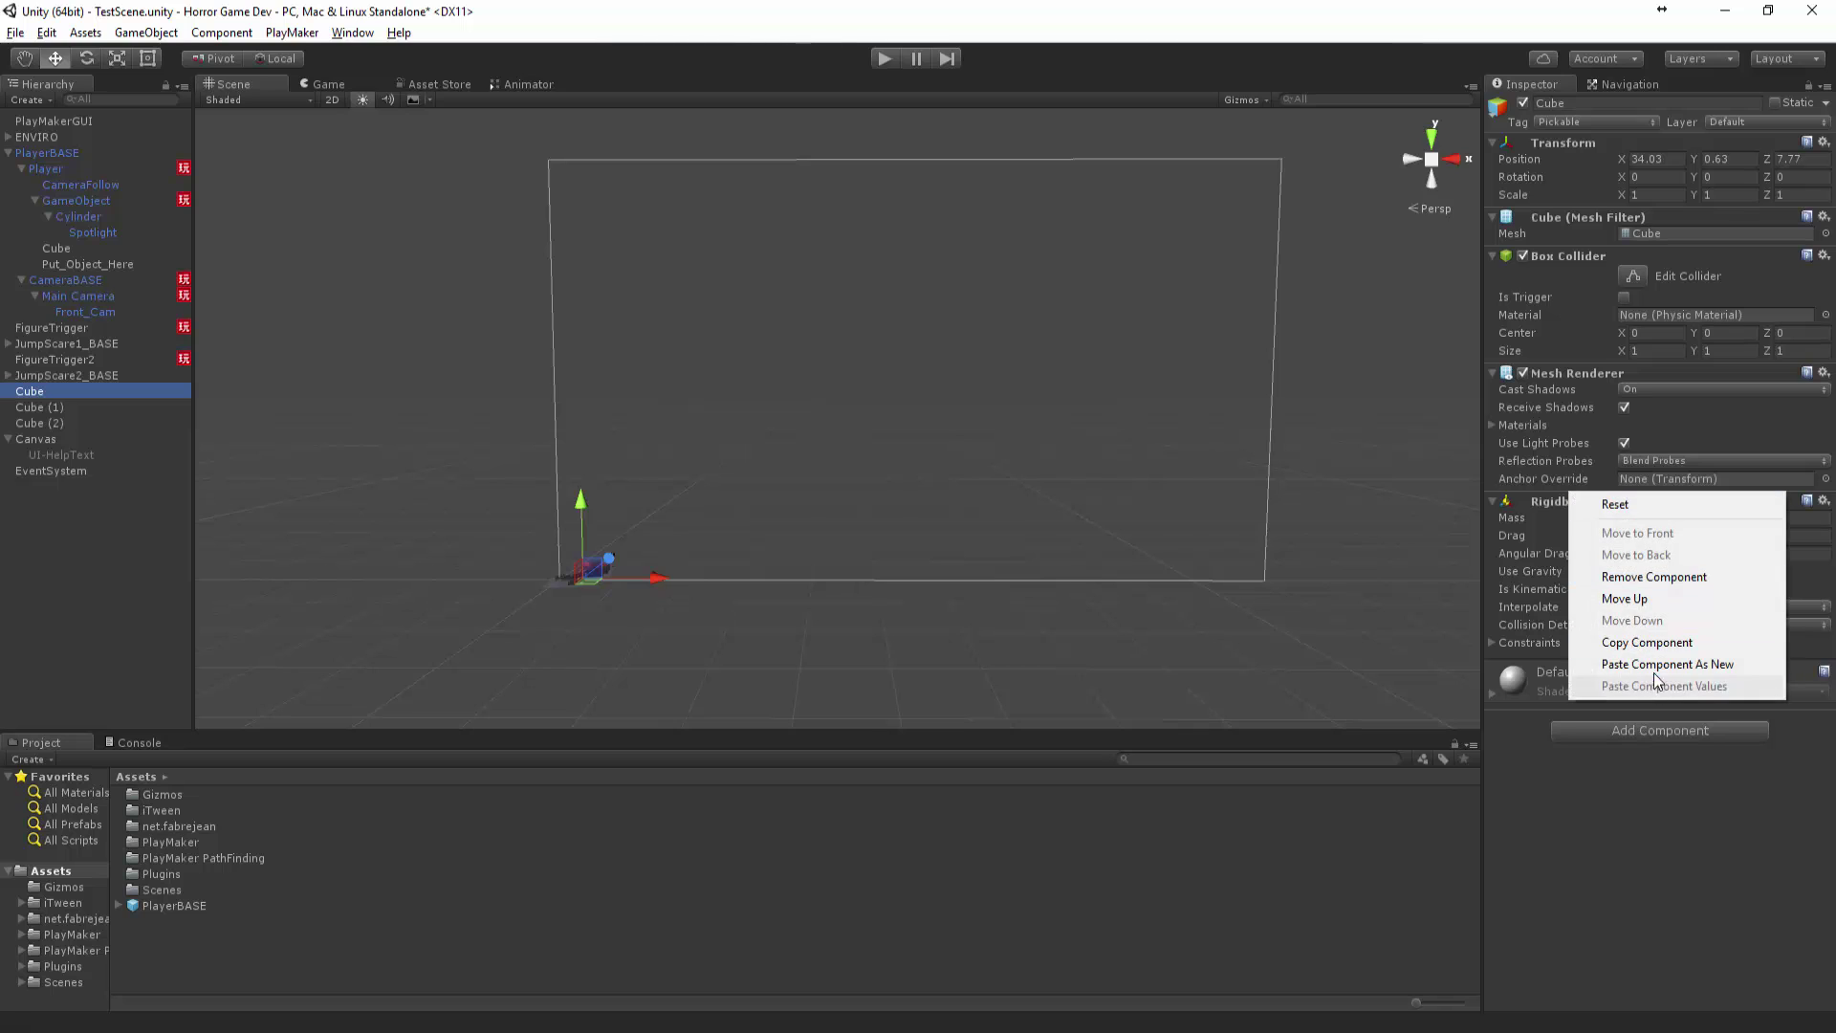
pyautogui.click(1664, 659)
pyautogui.click(1780, 687)
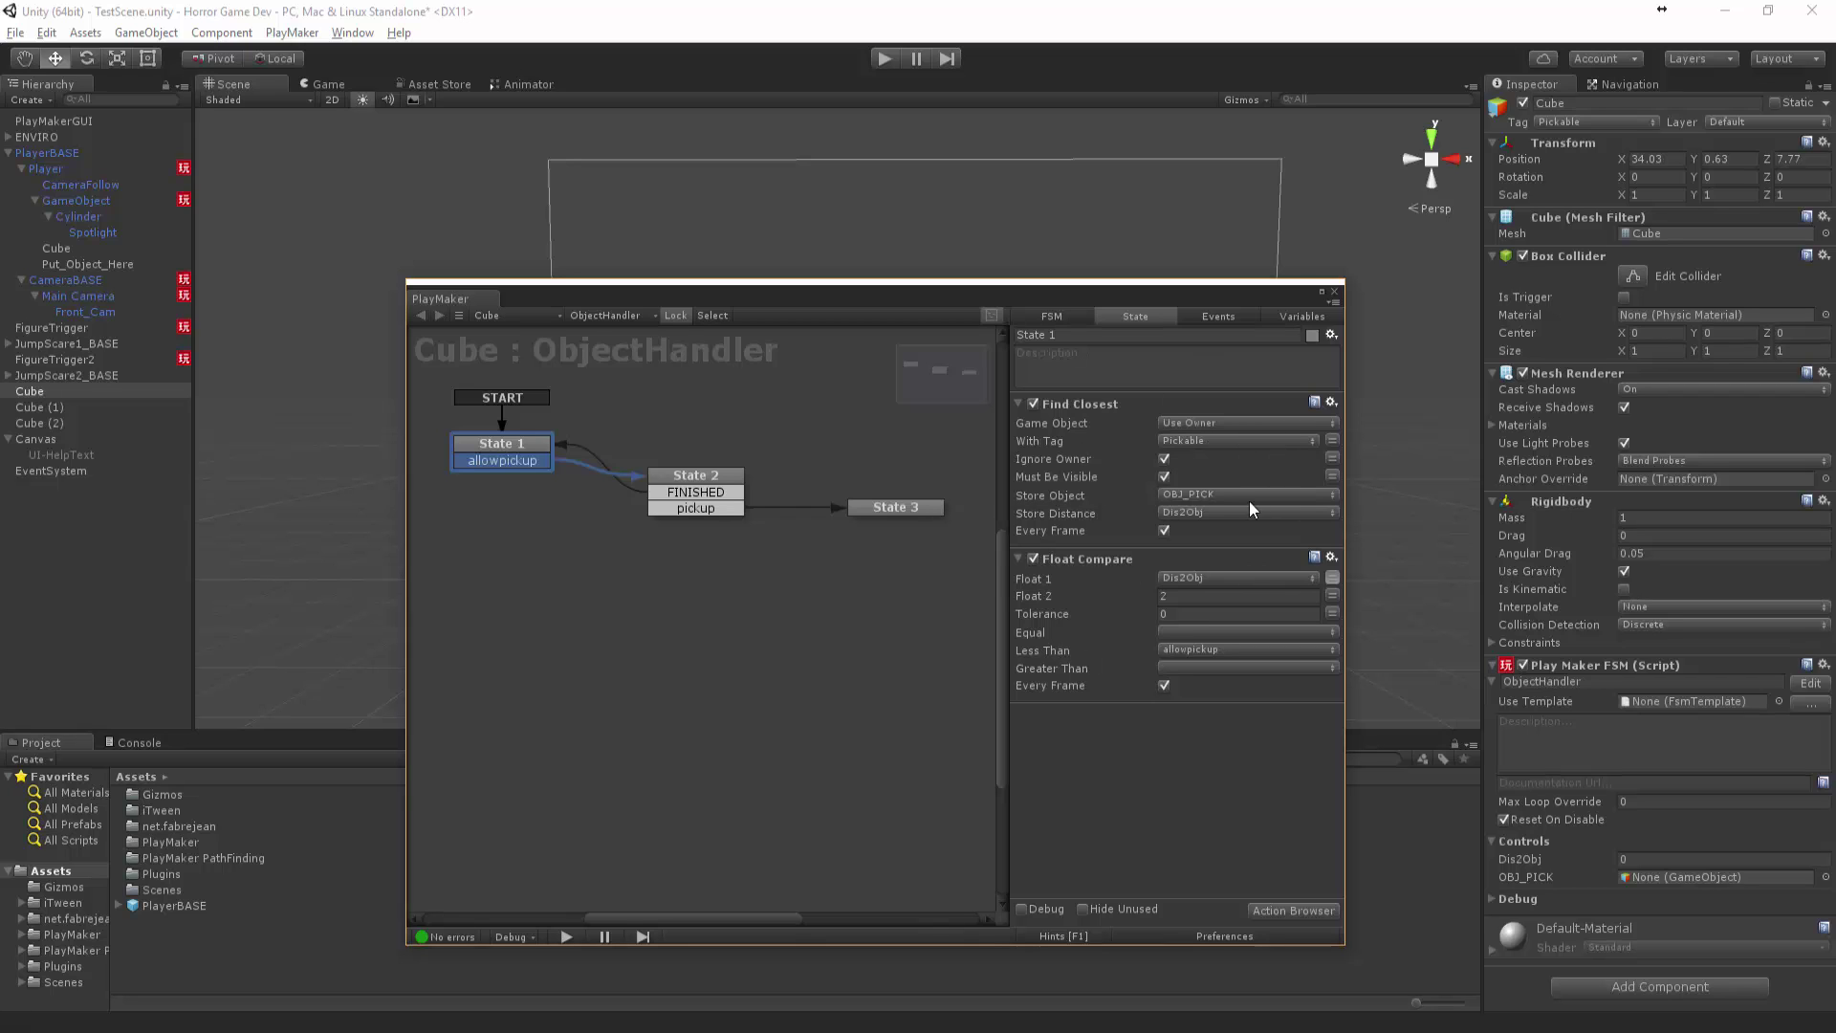
# Set the Player object's Tag to Player, then reselect the Cube
pyautogui.click(38, 175)
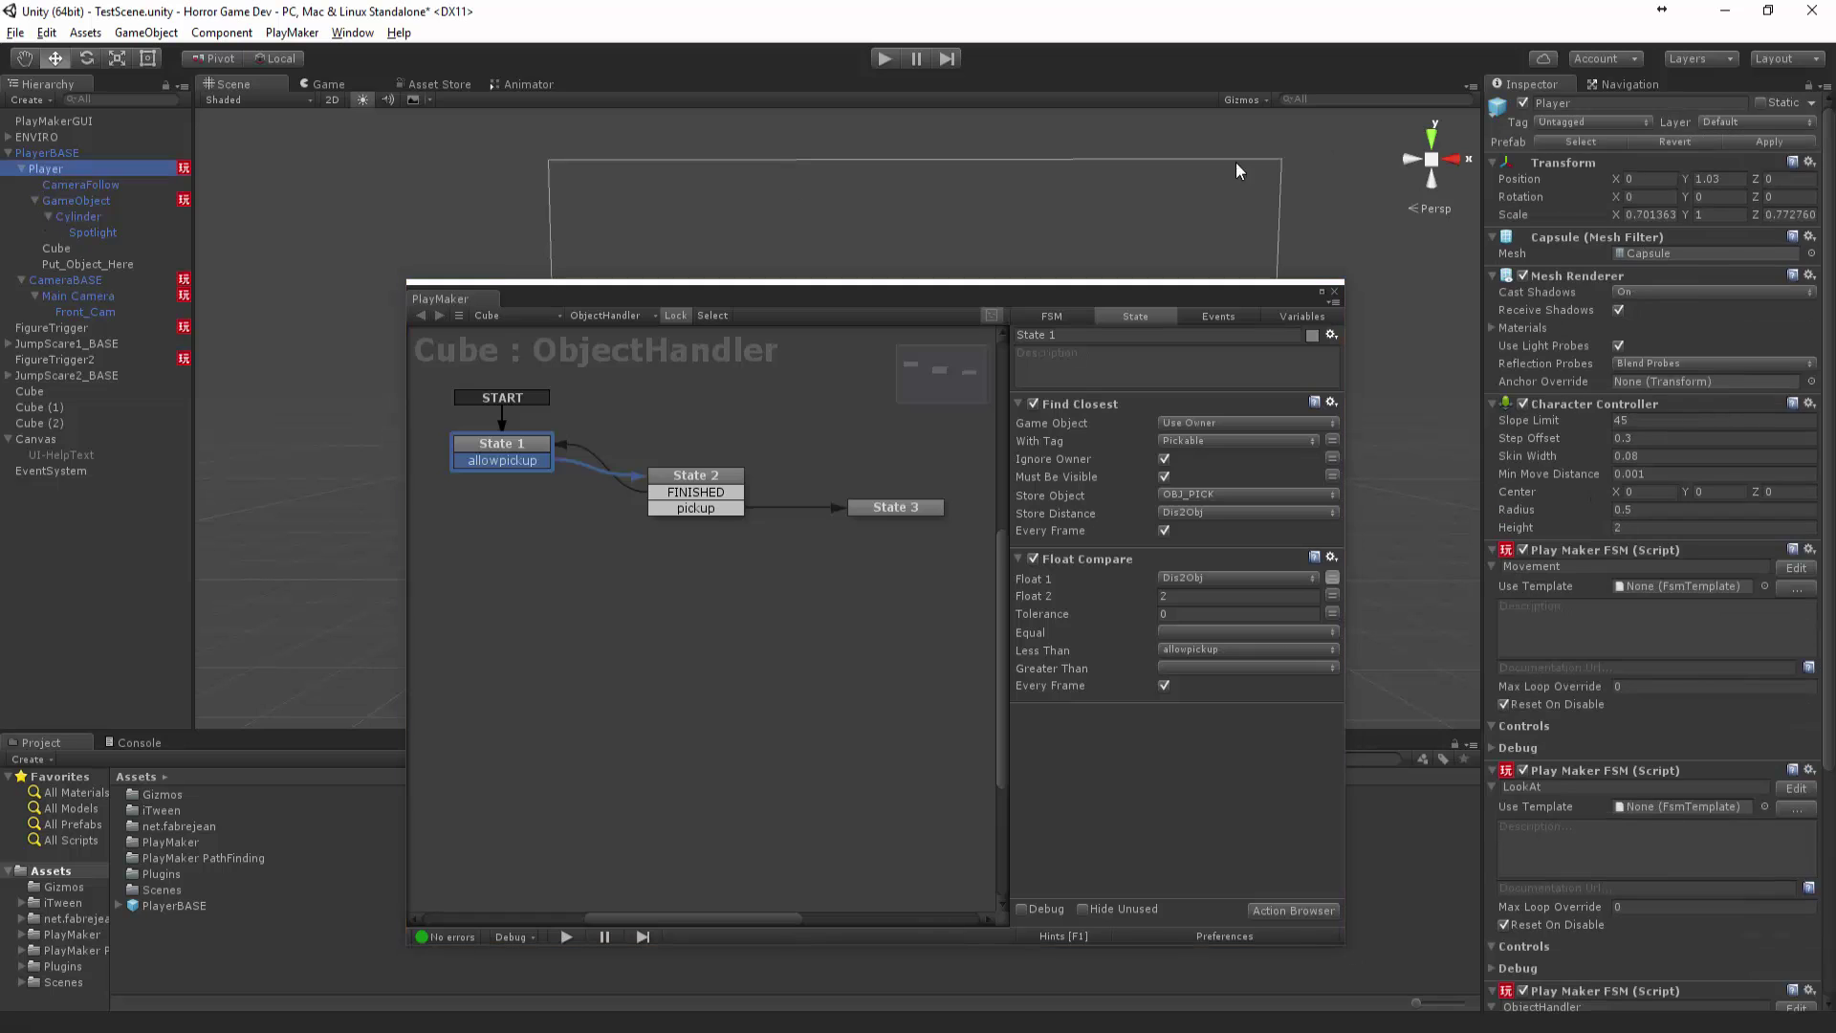
pyautogui.click(1594, 122)
pyautogui.click(1578, 181)
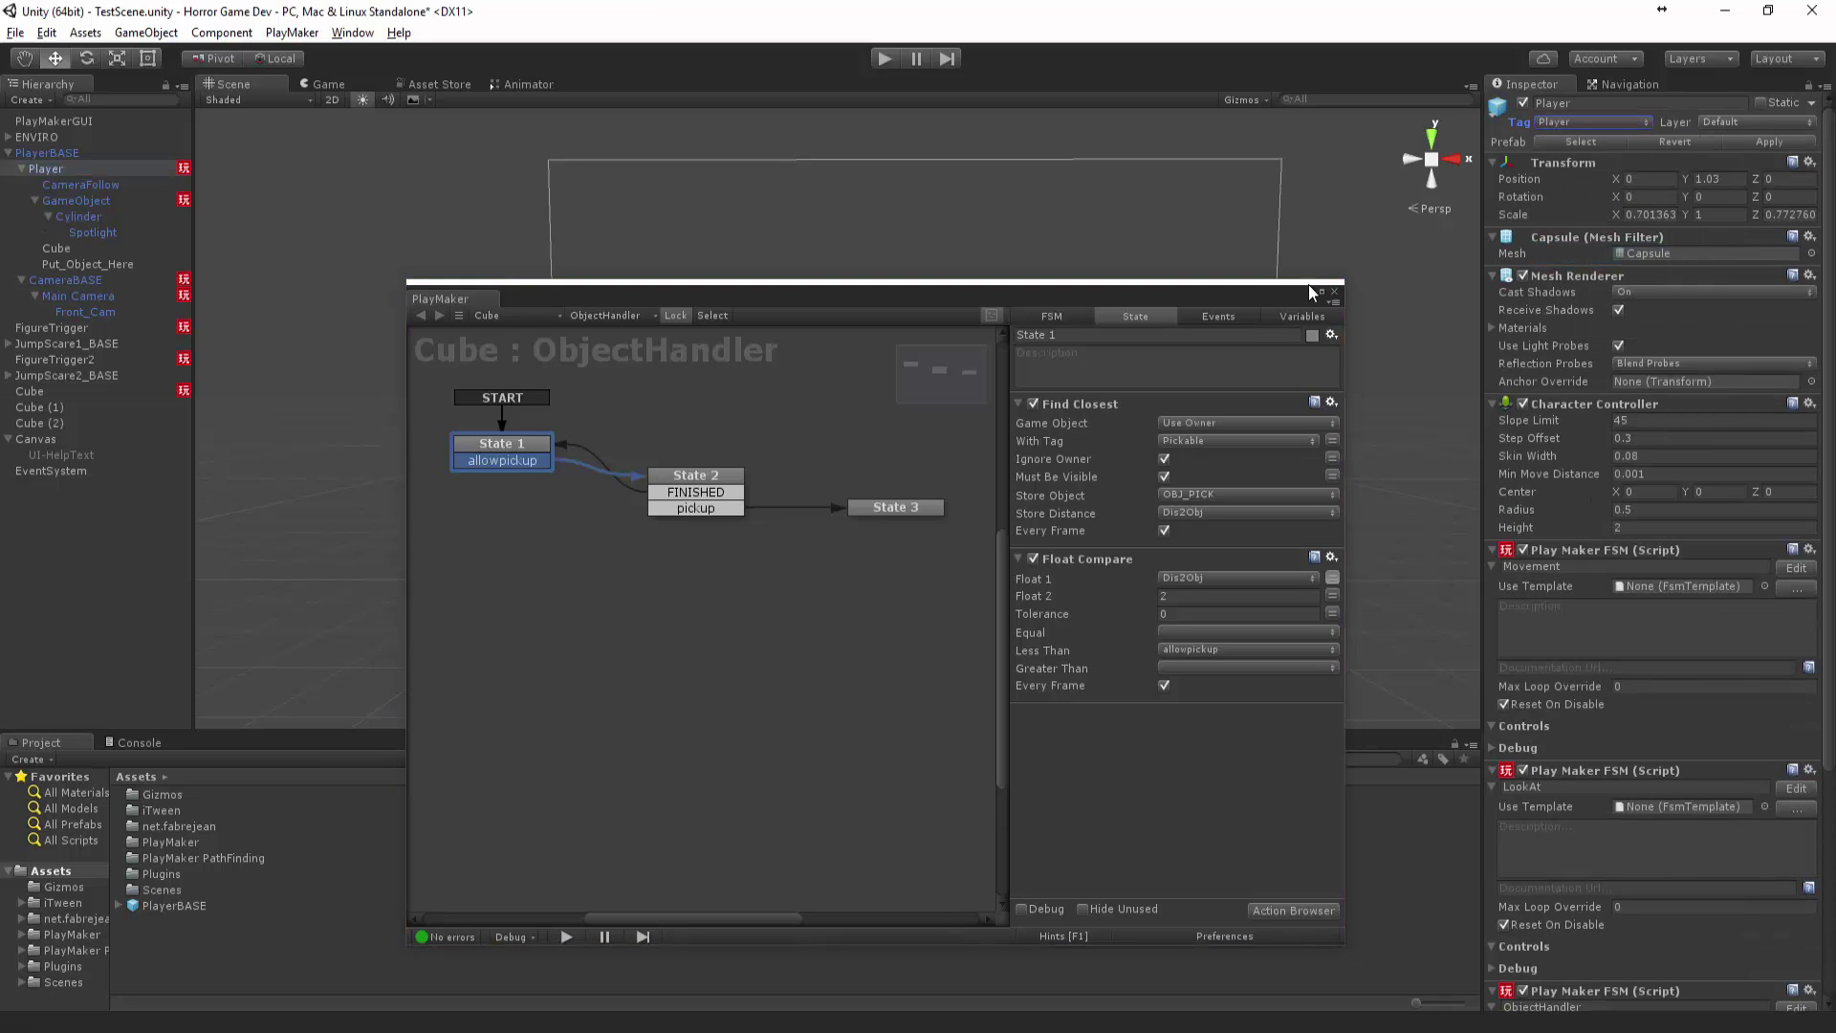
pyautogui.click(491, 444)
pyautogui.click(39, 457)
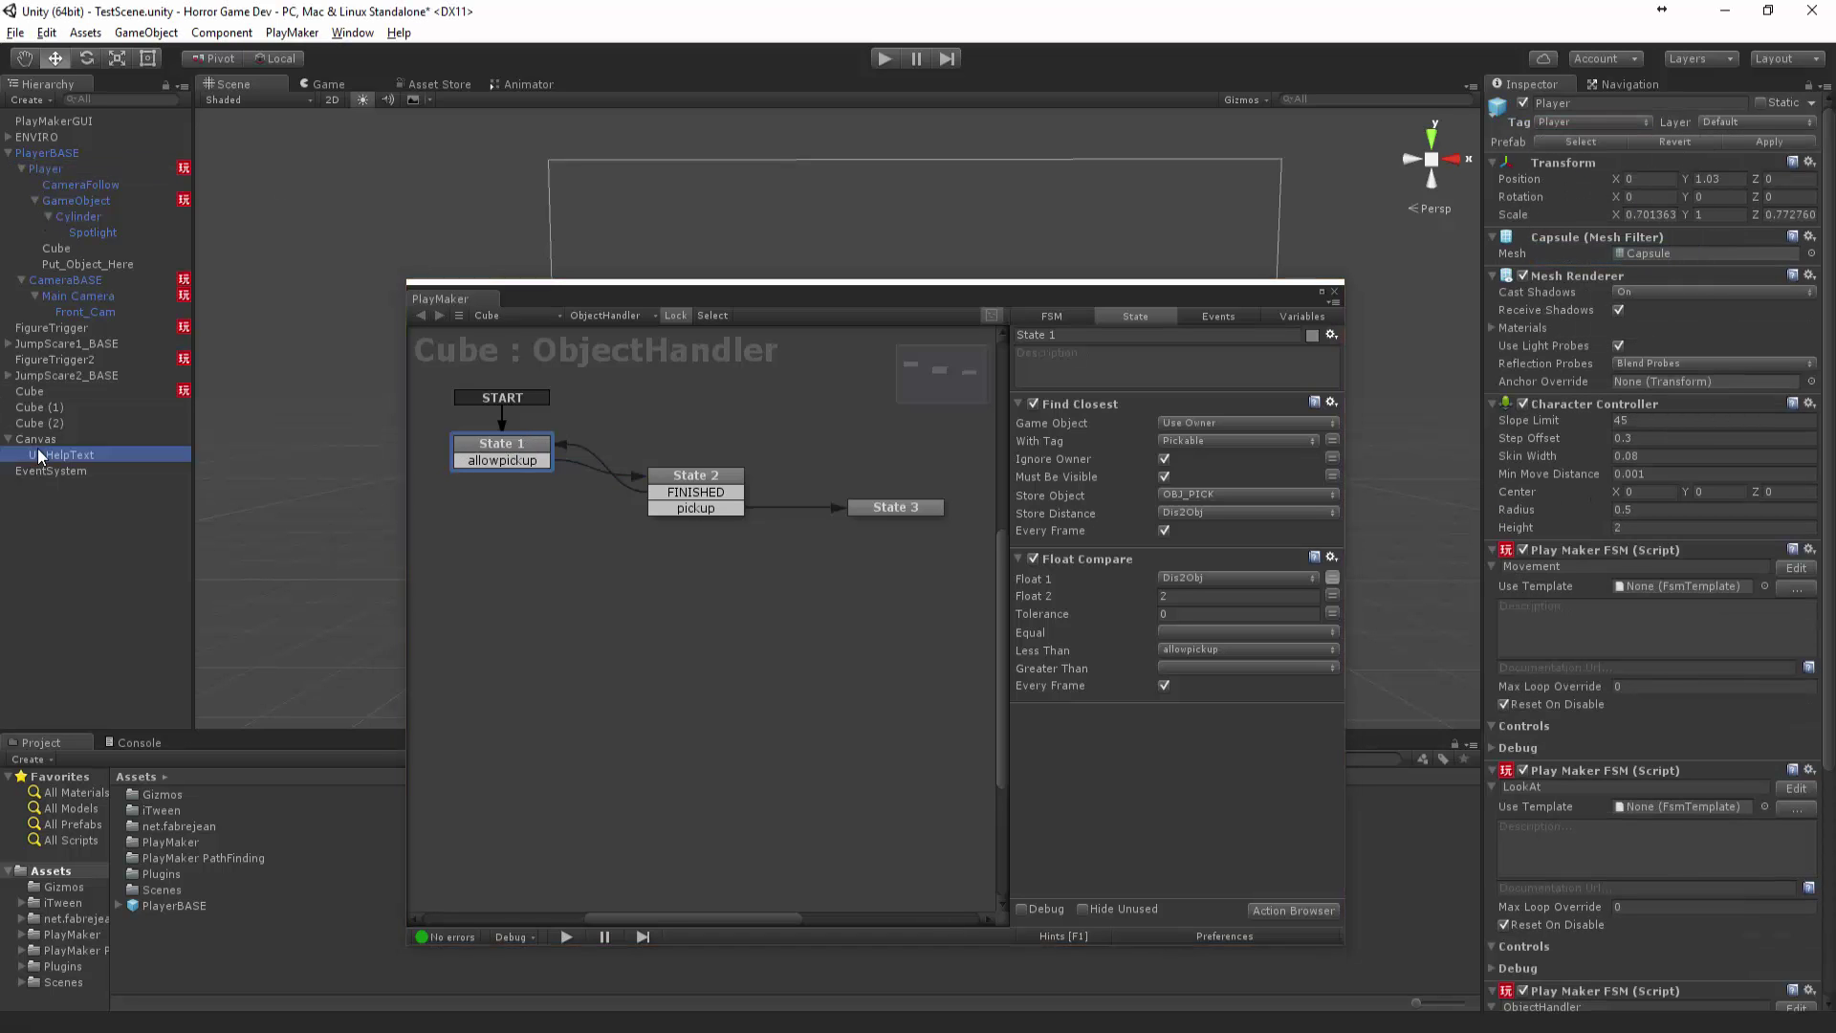
pyautogui.click(73, 169)
pyautogui.click(56, 393)
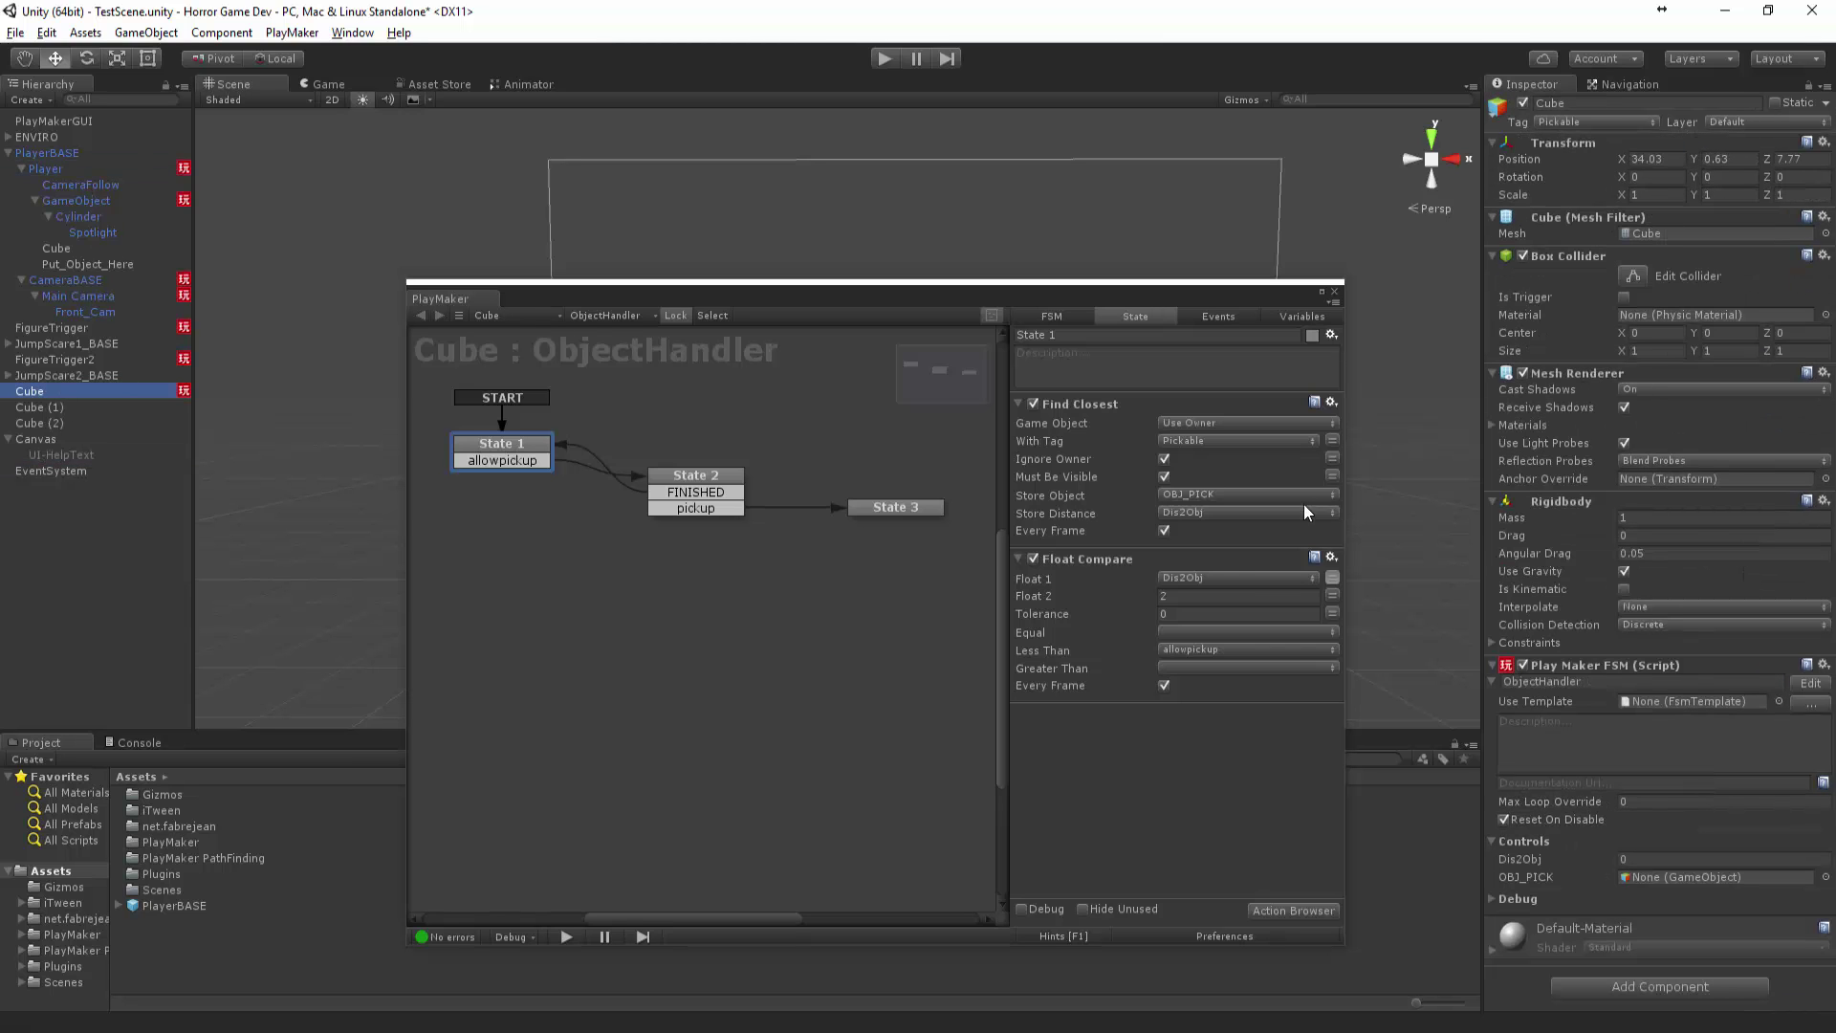
# Set Cube's State 1 Find Closest With Tag to Player and review States 2 and 3
pyautogui.click(1181, 441)
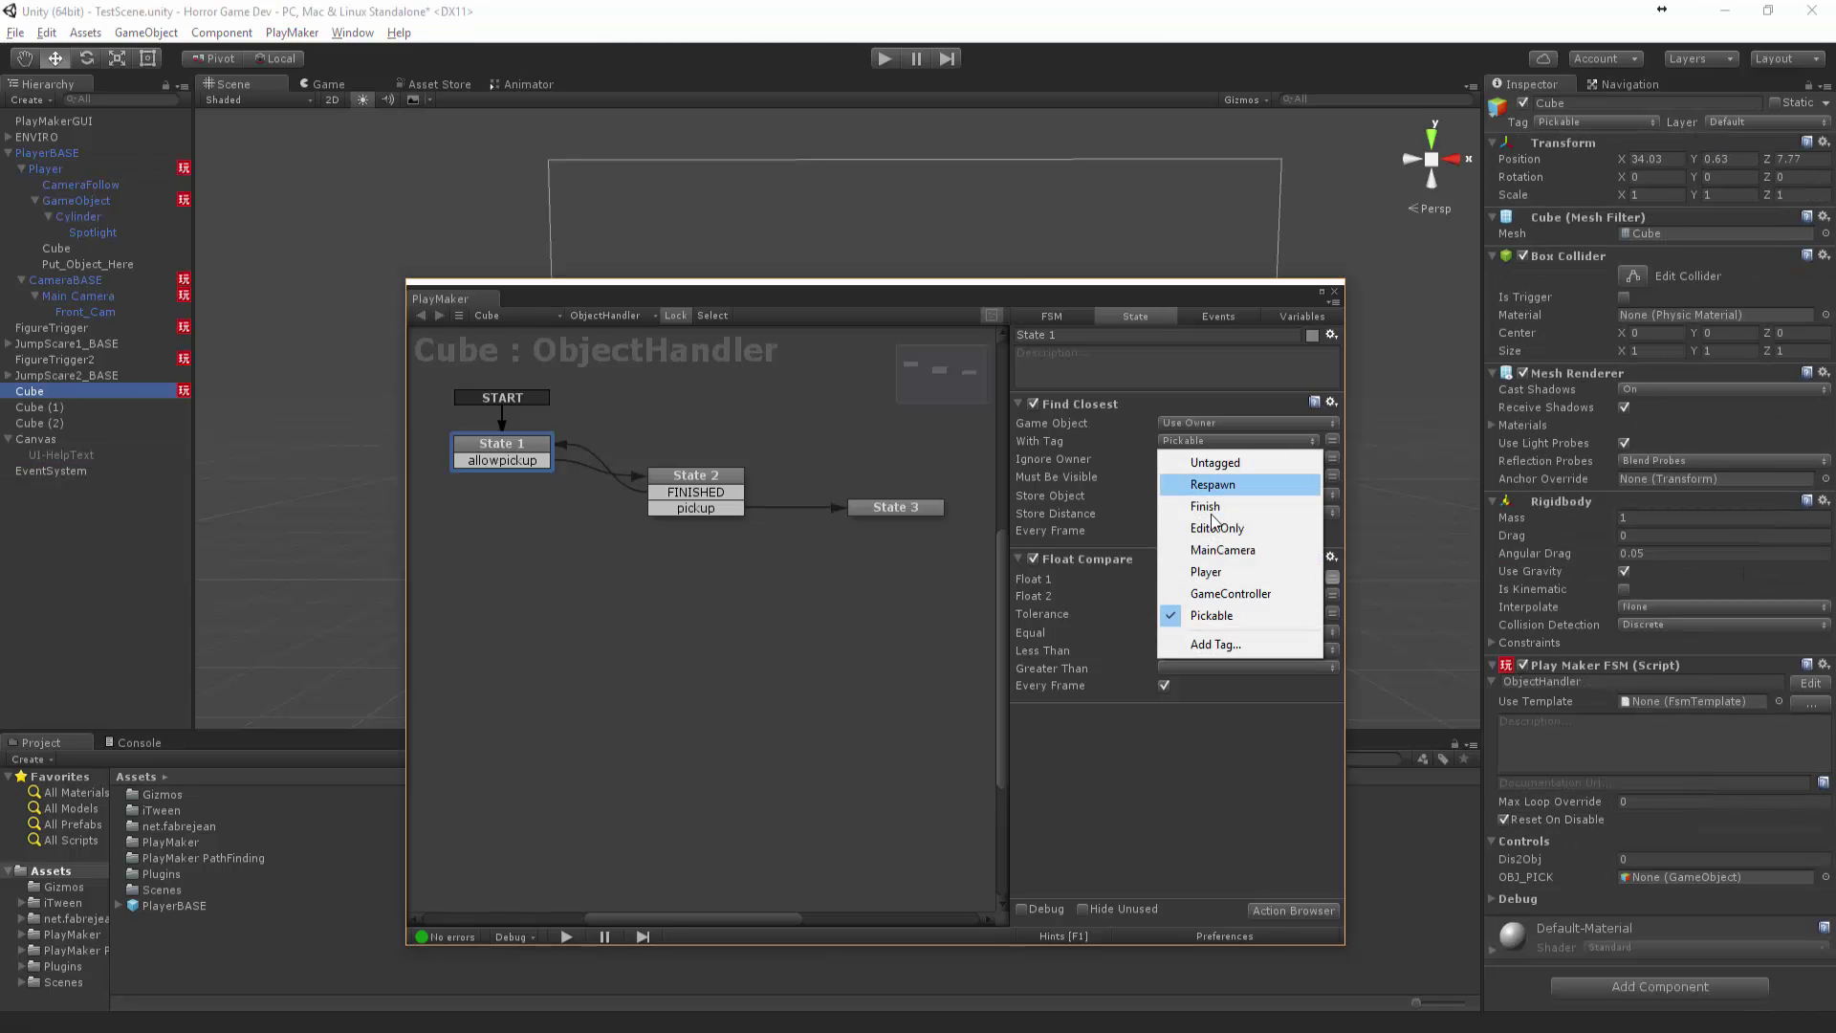
pyautogui.click(1234, 571)
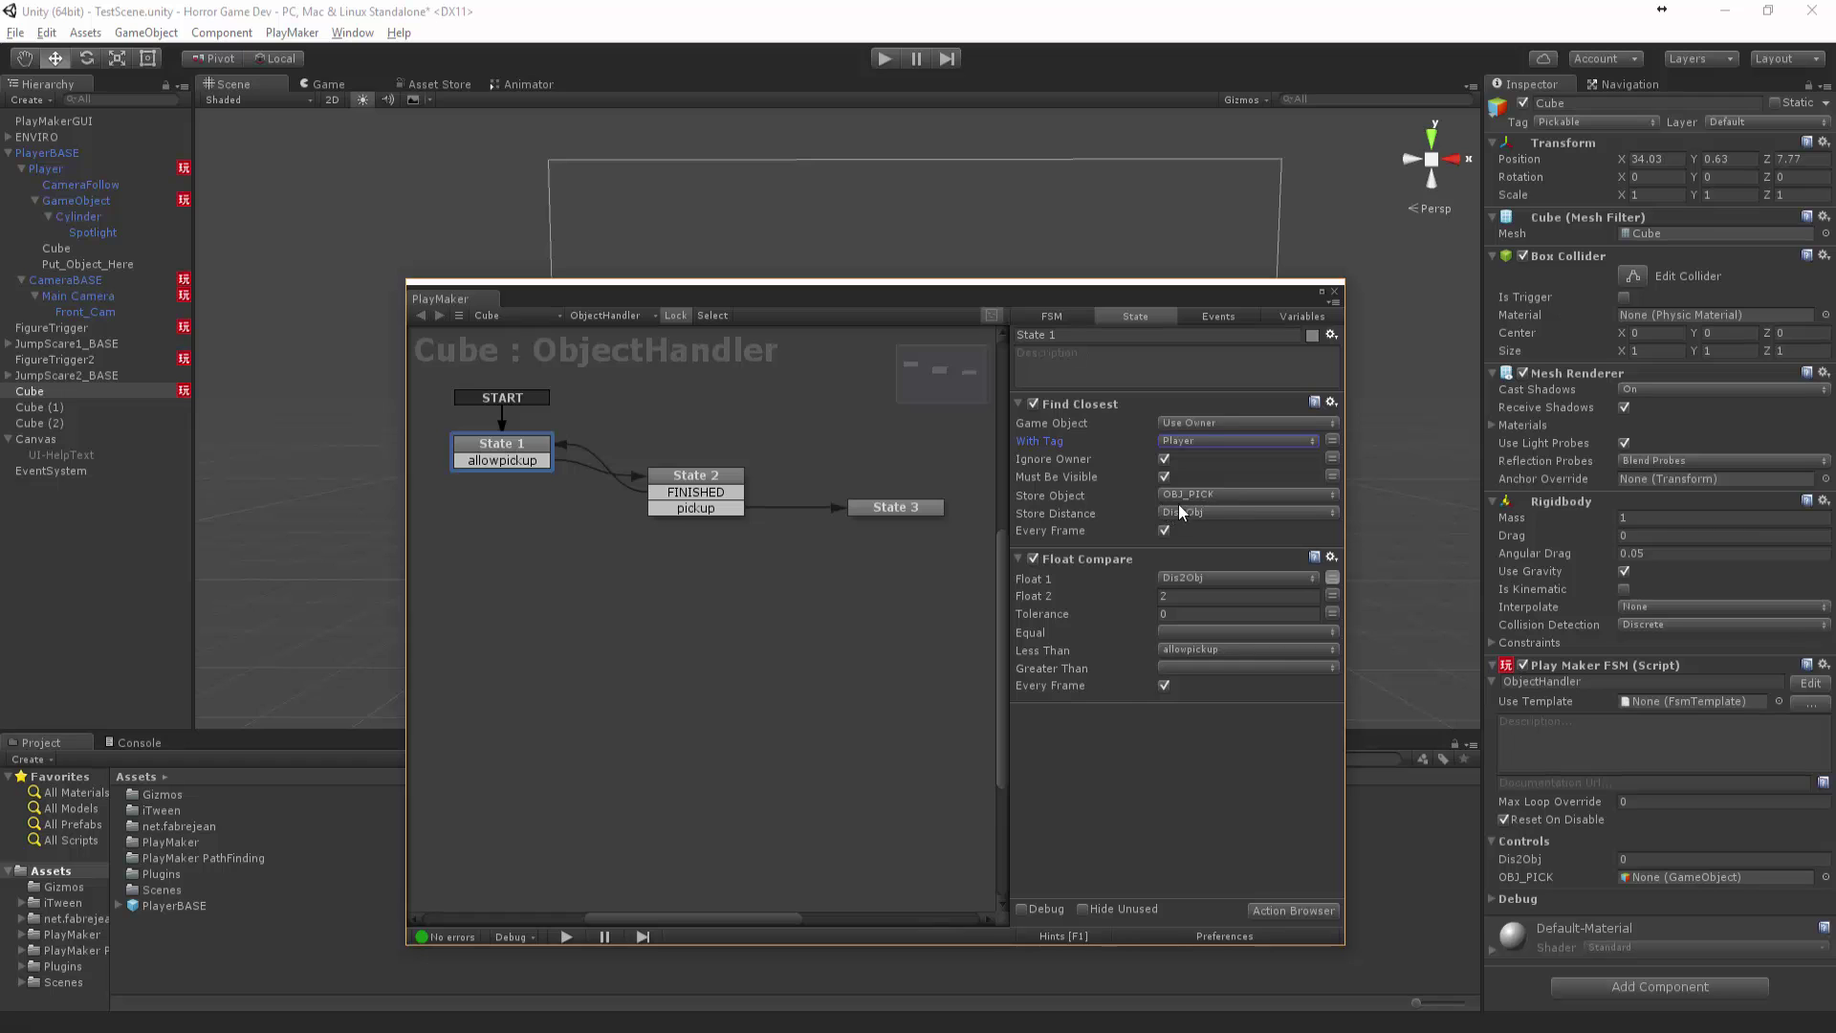
pyautogui.click(697, 475)
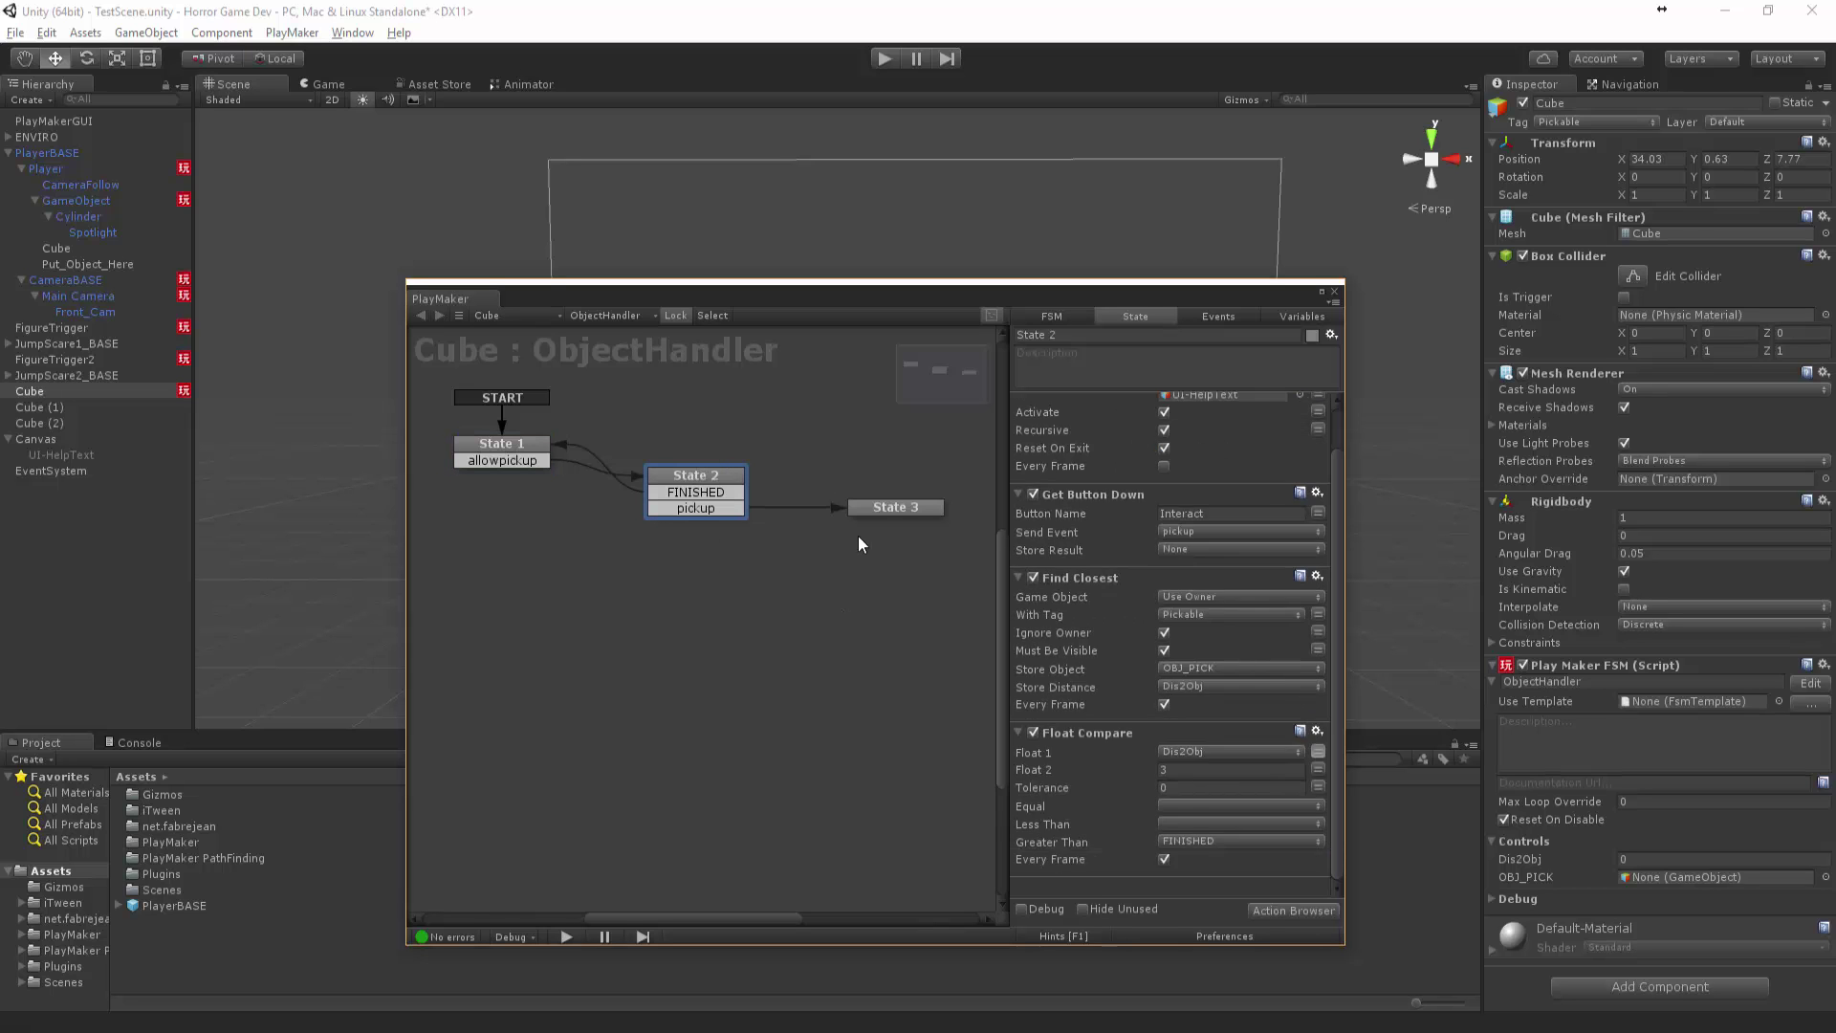
pyautogui.click(881, 508)
pyautogui.click(42, 407)
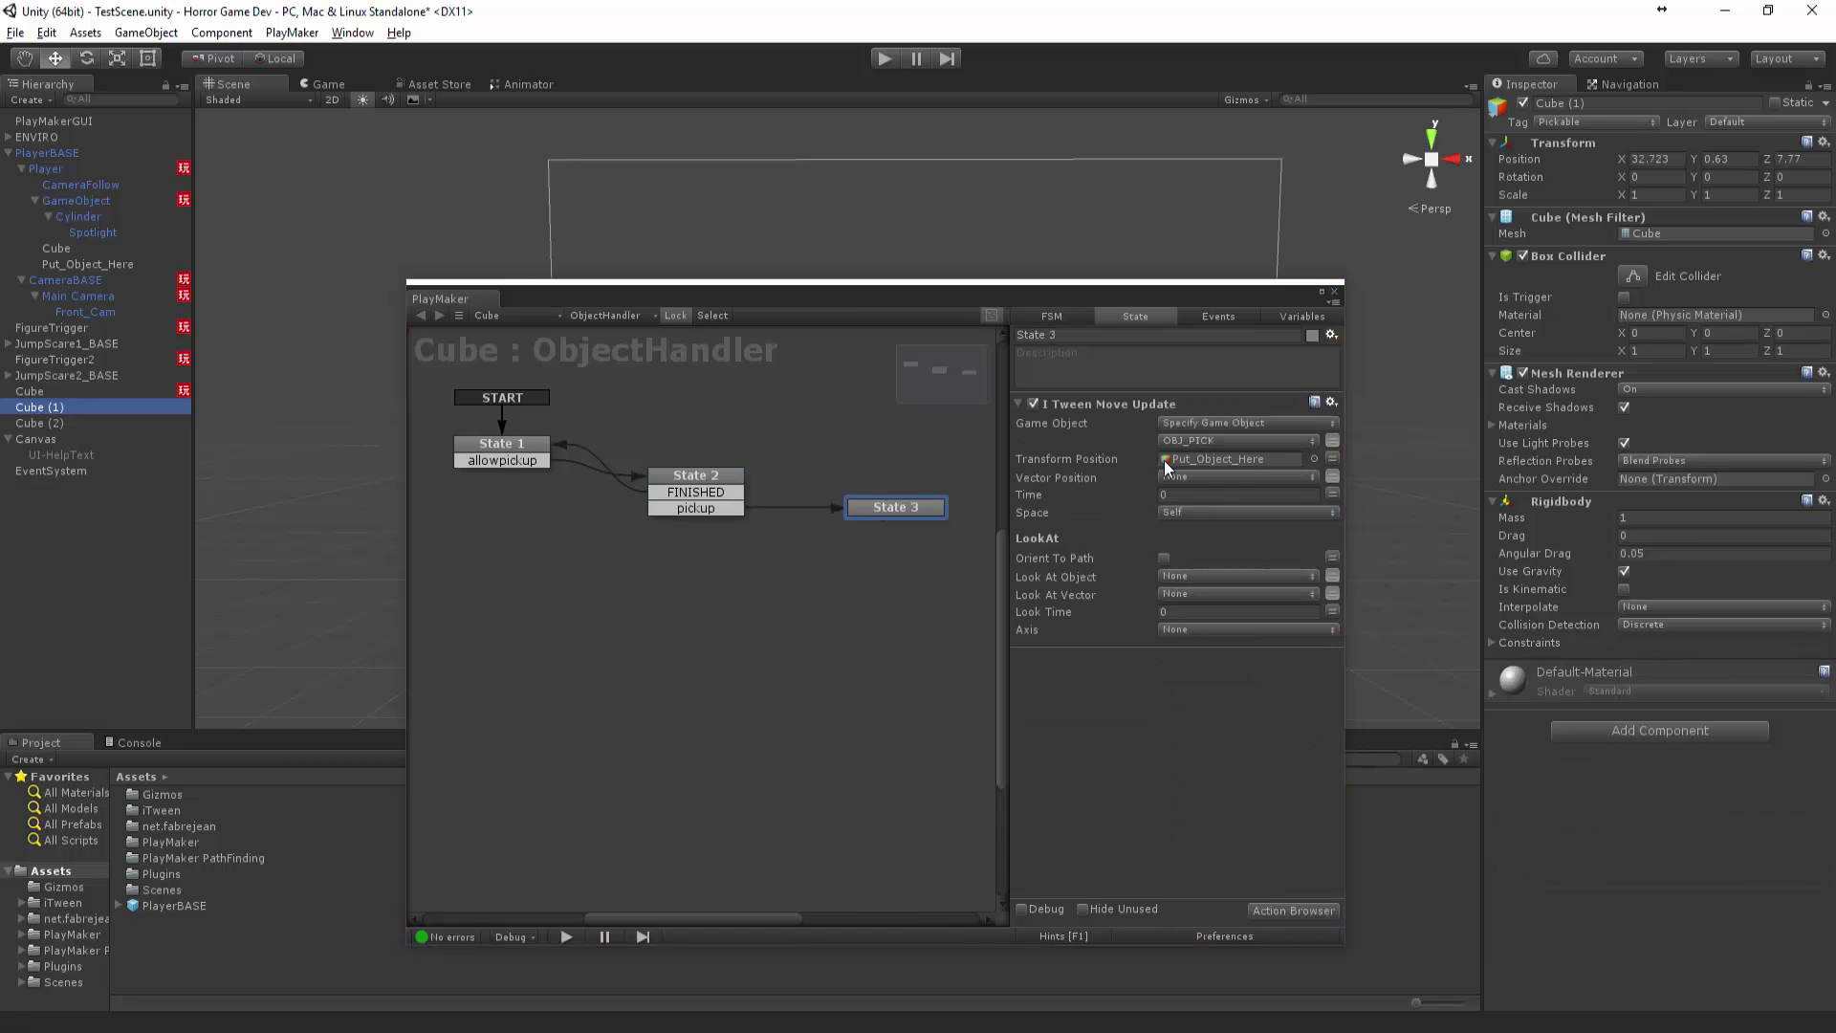
pyautogui.click(44, 391)
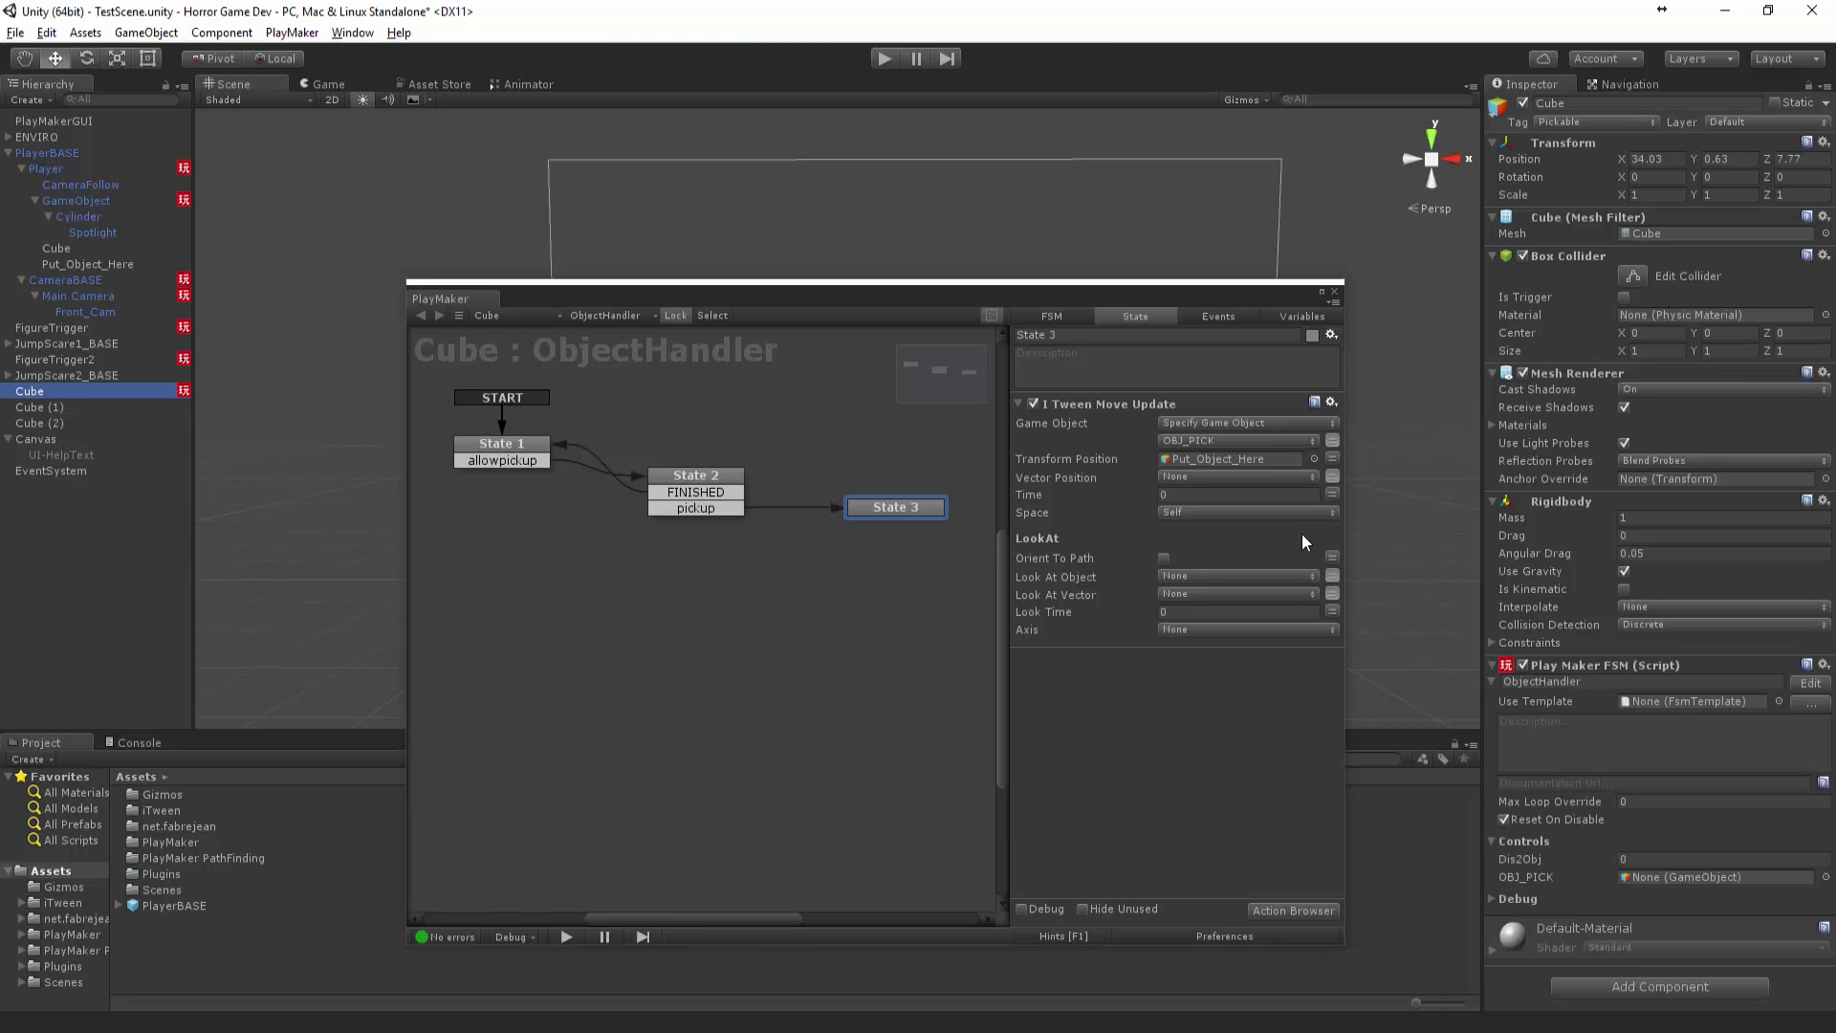
pyautogui.rightClick(1593, 670)
# Copy Cube's FSM and paste it as a new component on Cube (1) and Cube (2)
pyautogui.click(1644, 820)
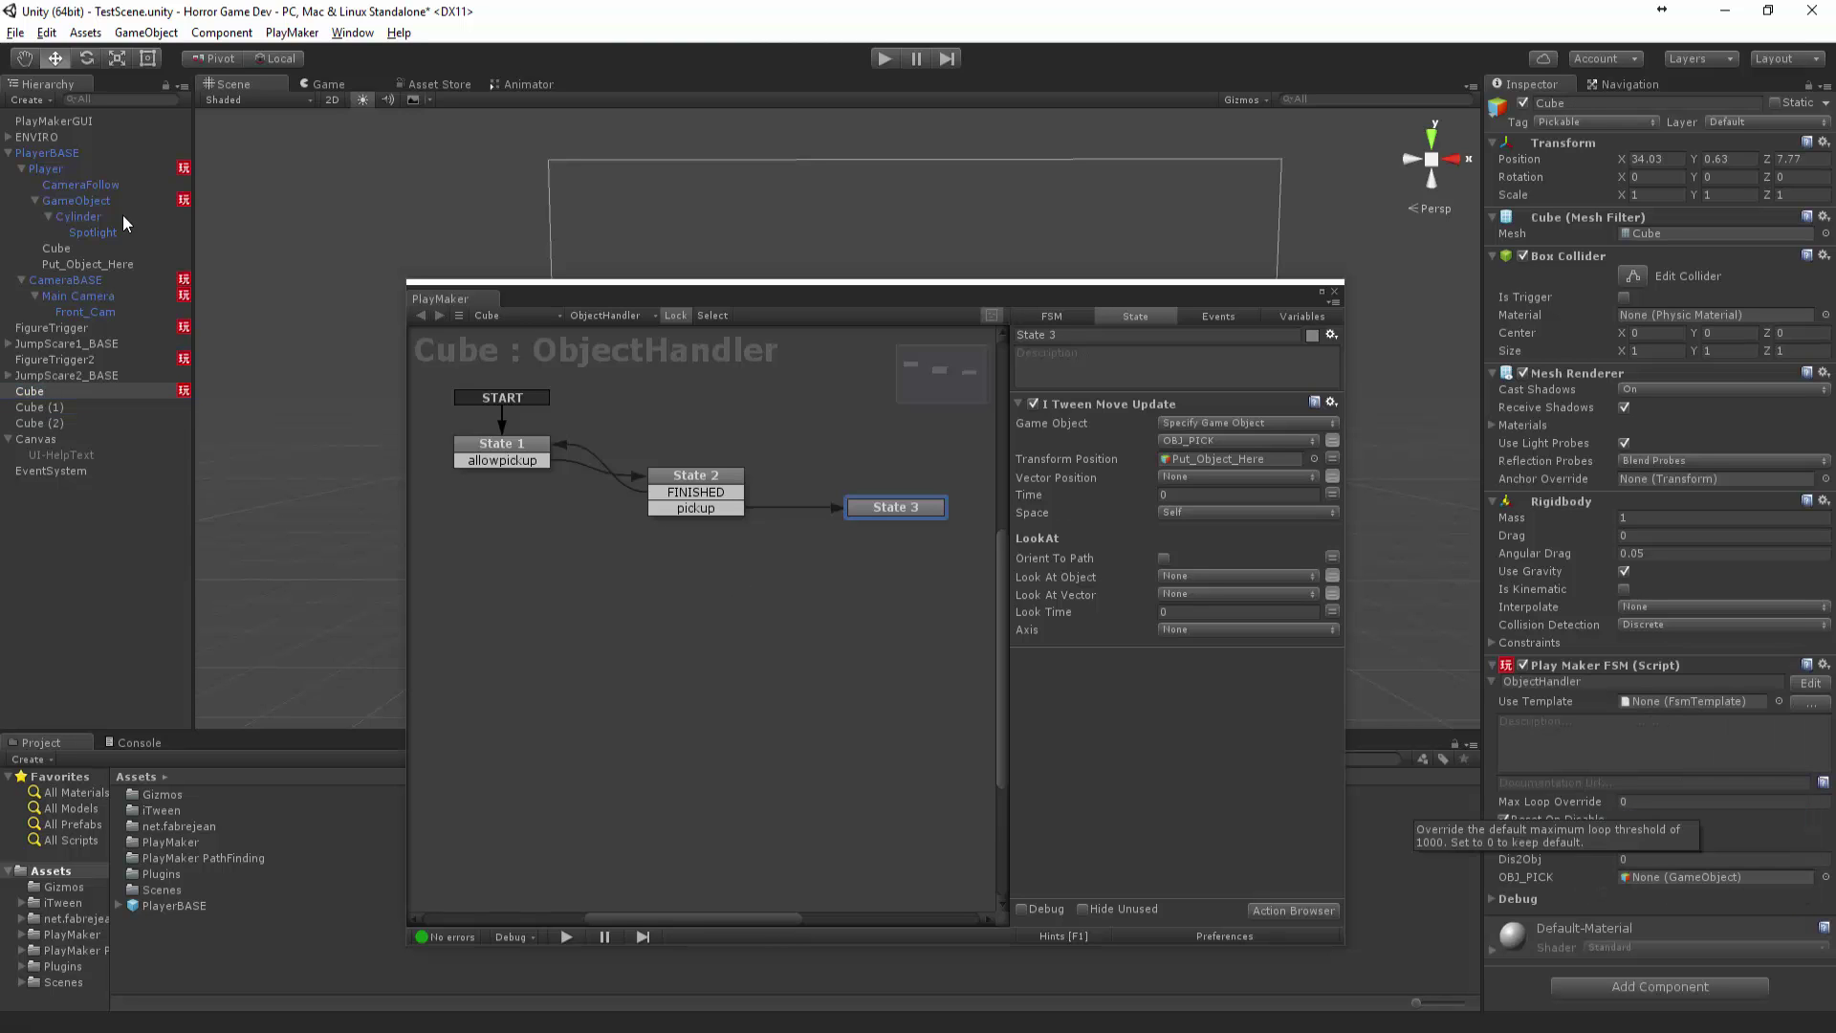
pyautogui.click(44, 407)
pyautogui.rightClick(1554, 501)
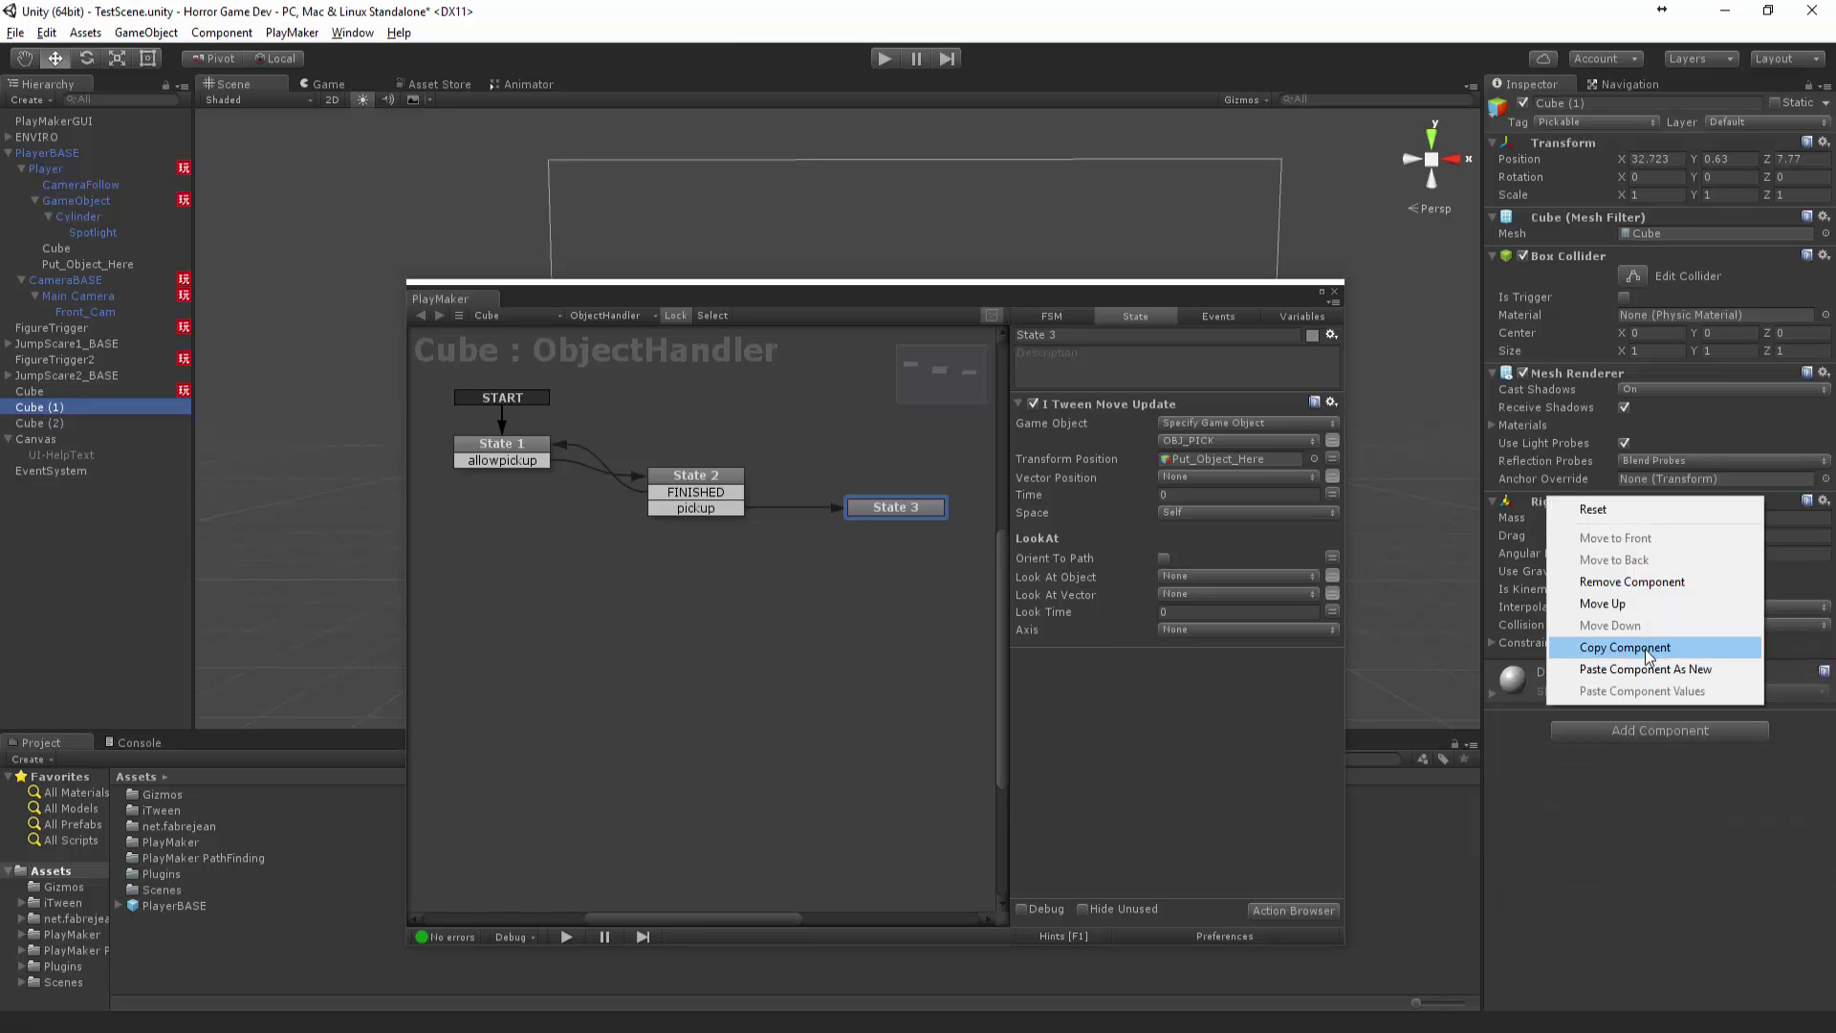
pyautogui.click(1606, 653)
pyautogui.click(62, 426)
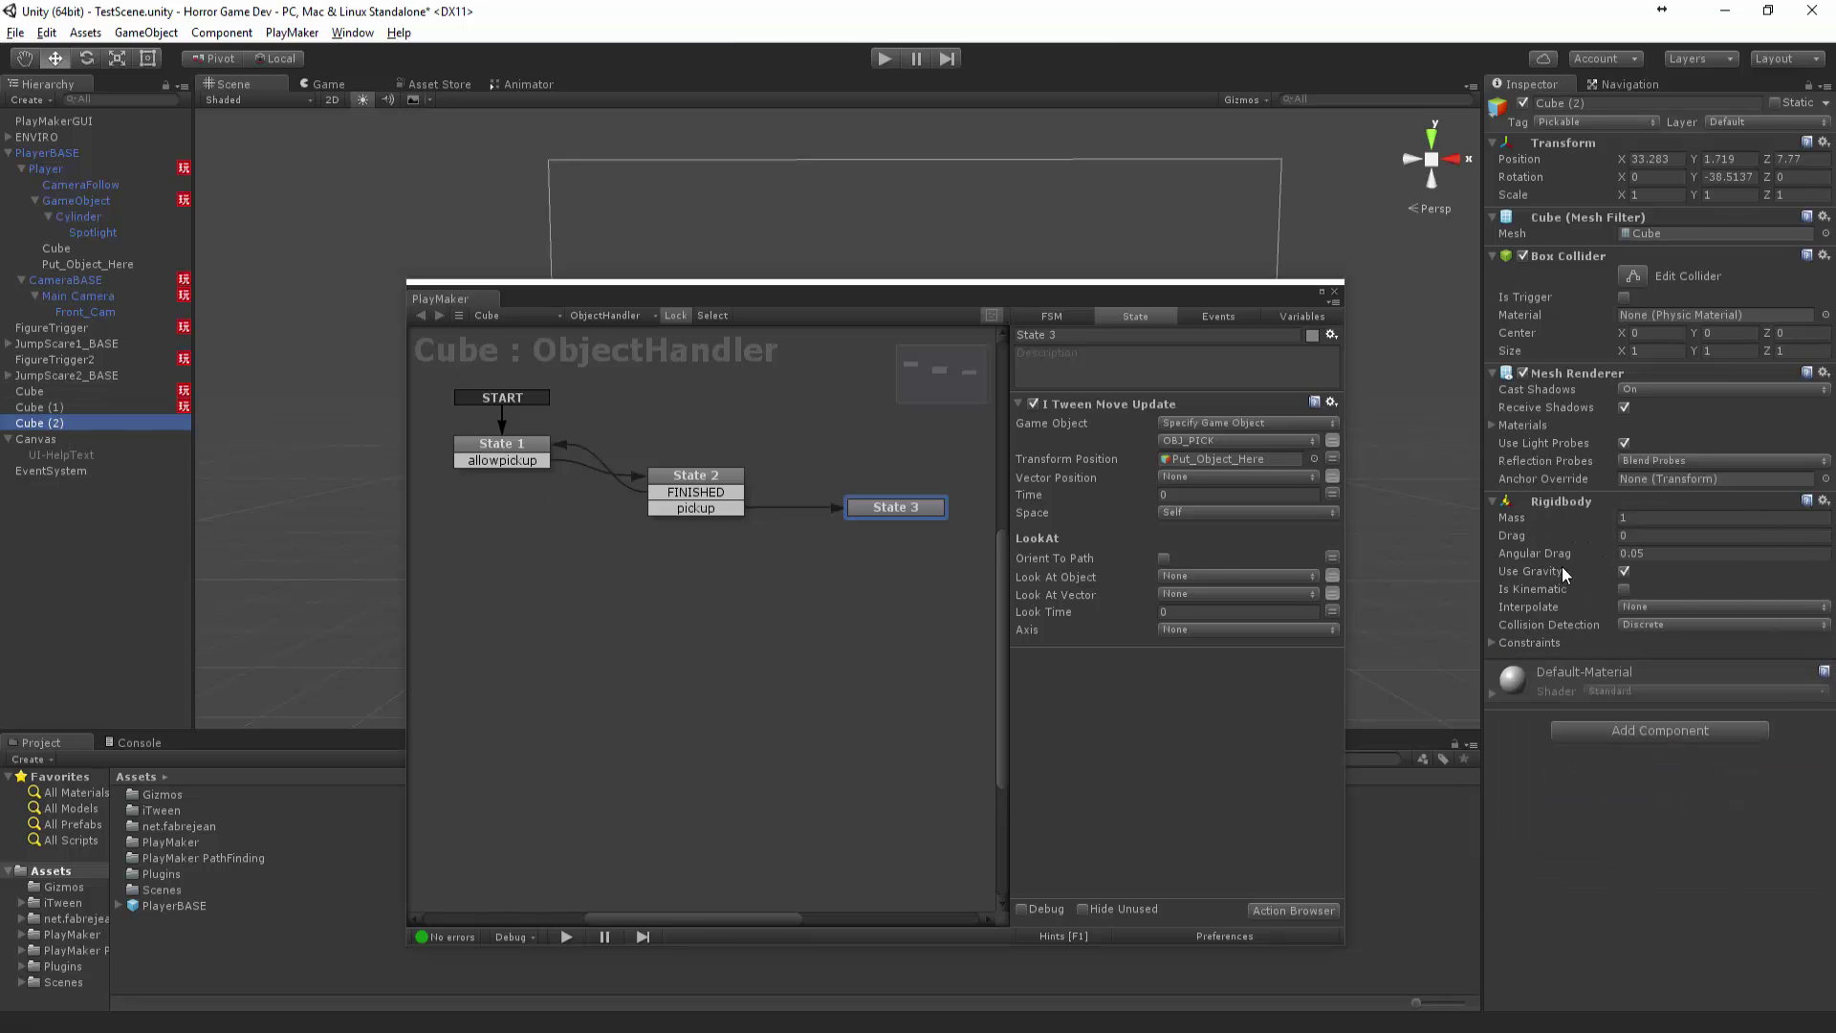
pyautogui.rightClick(1572, 507)
pyautogui.click(1665, 669)
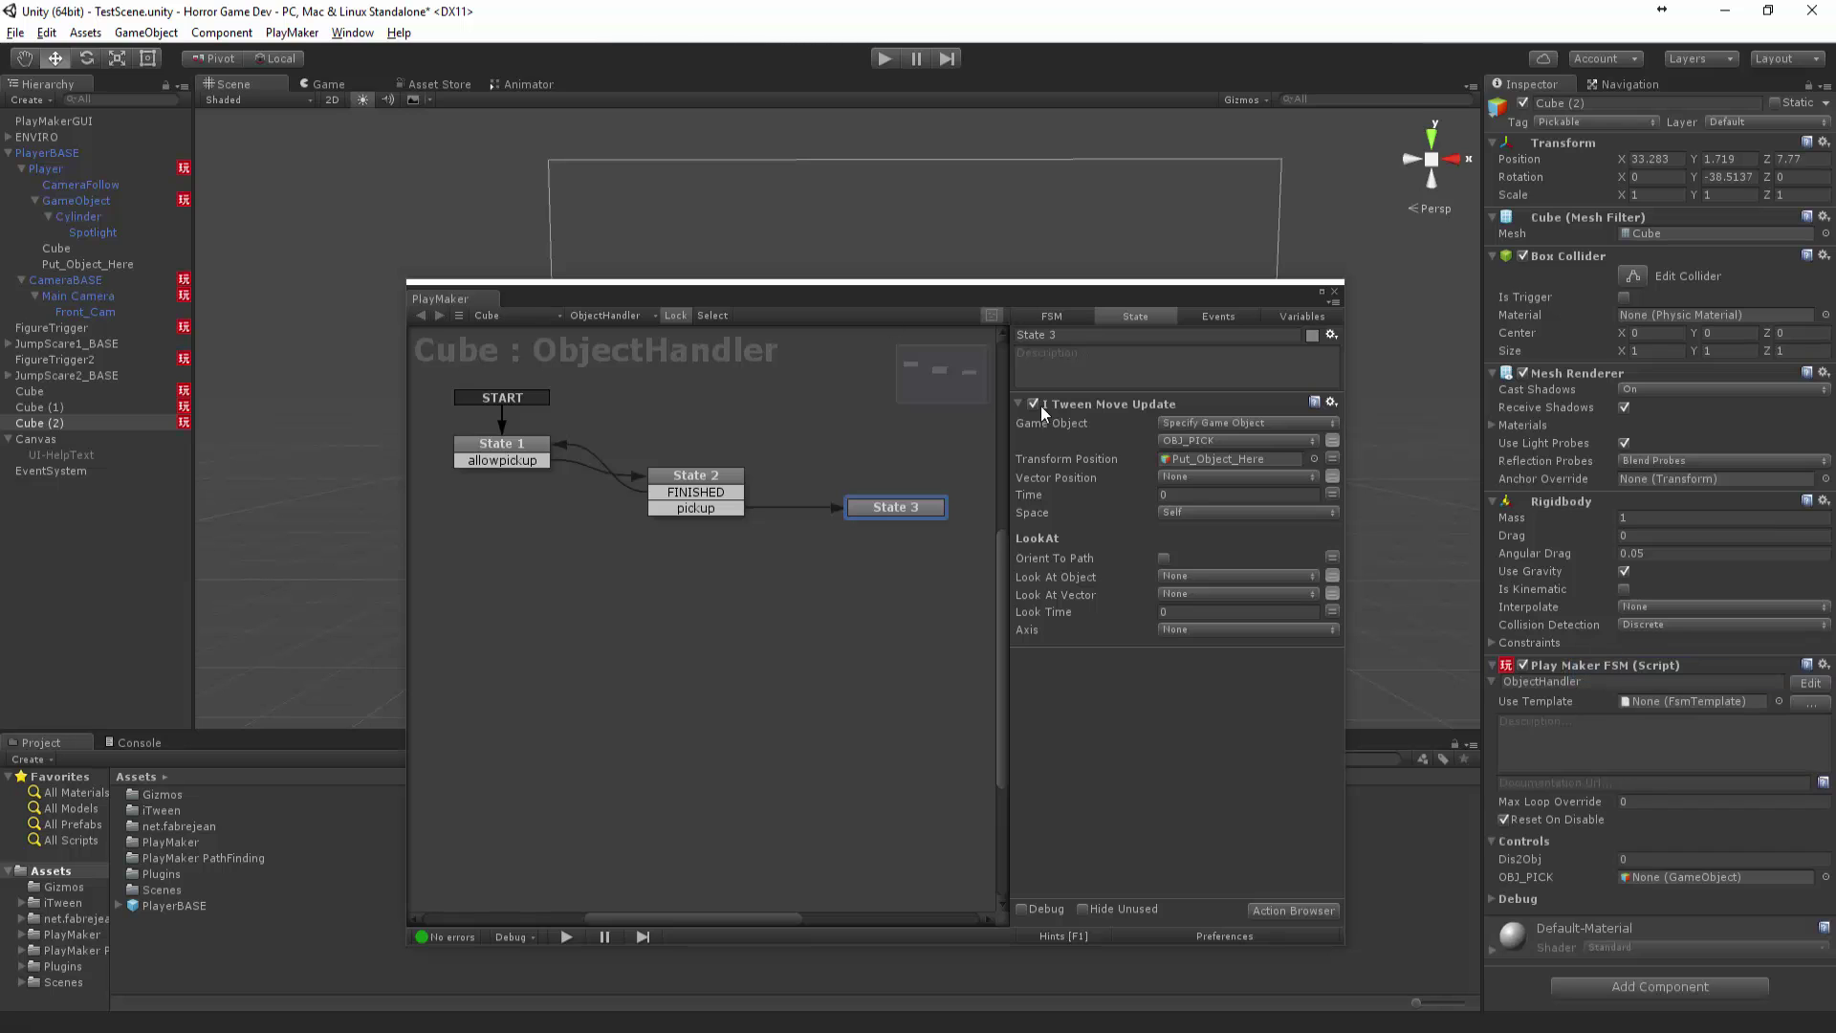
# Check Player's FSMs, close the floating editor, and expand Cube's ObjectHandler FSM
pyautogui.click(58, 169)
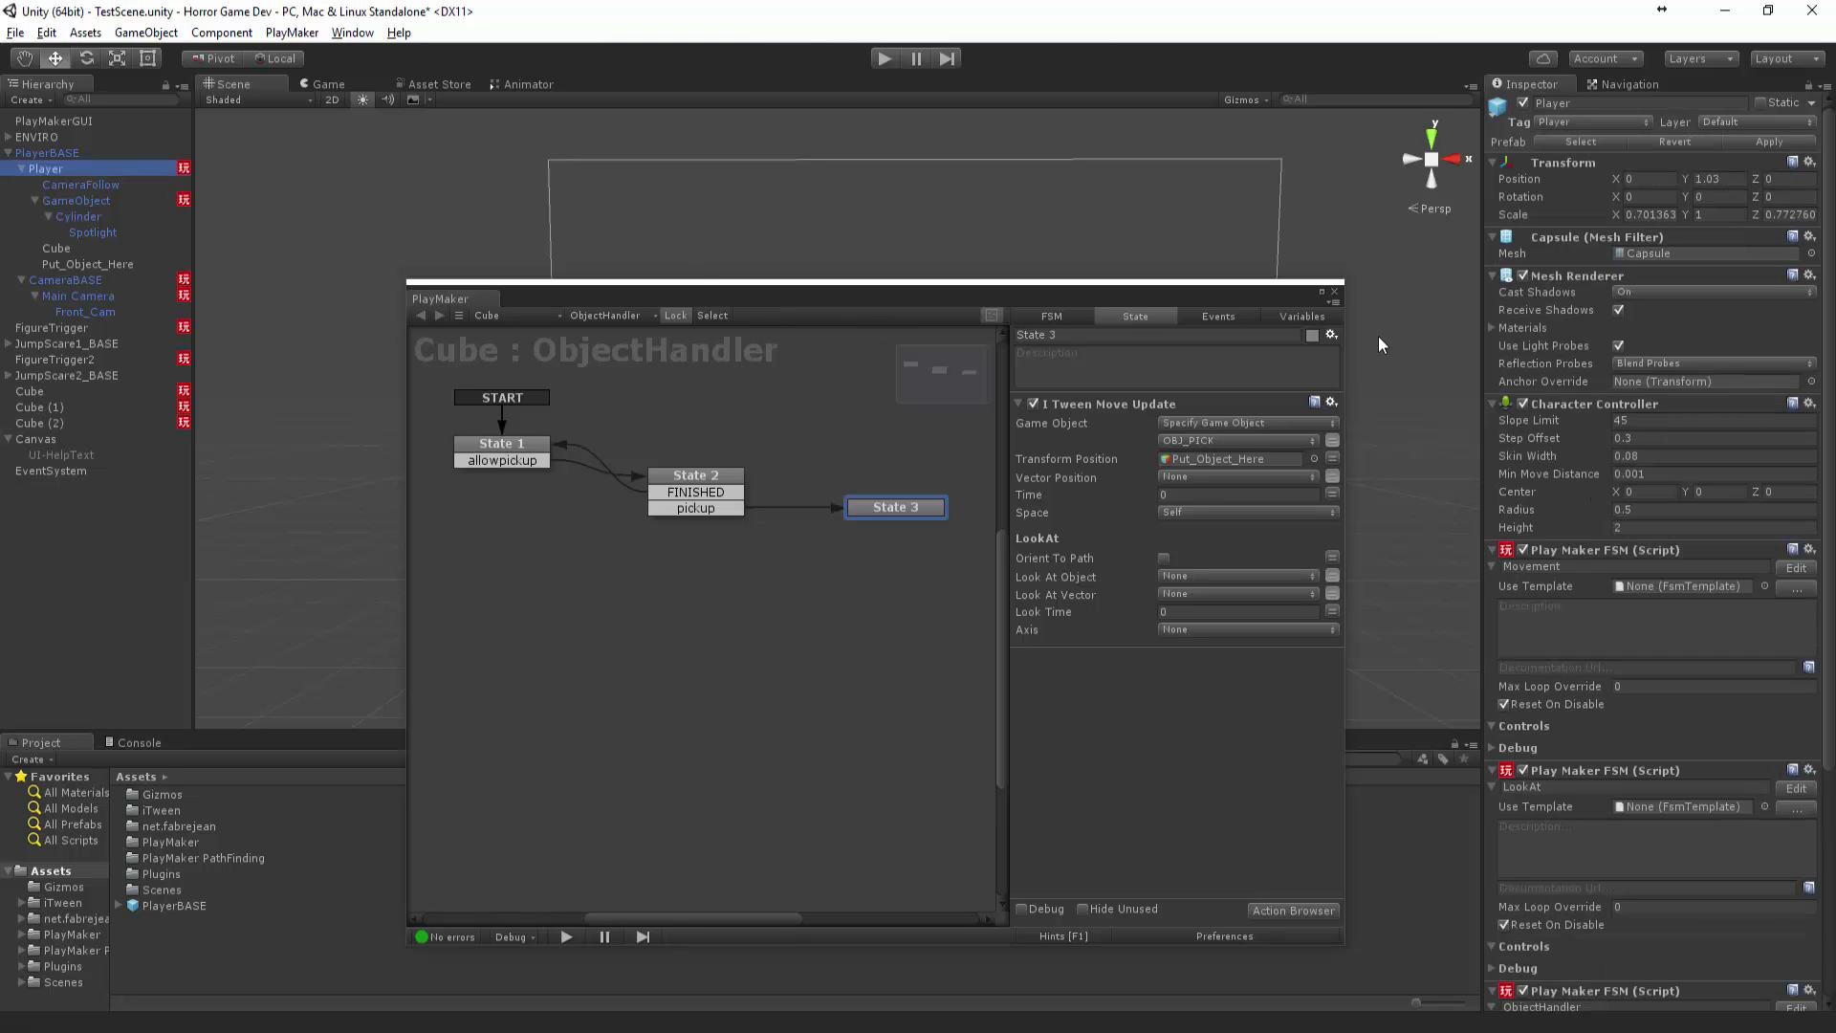
pyautogui.scroll(-3, 1592, 803)
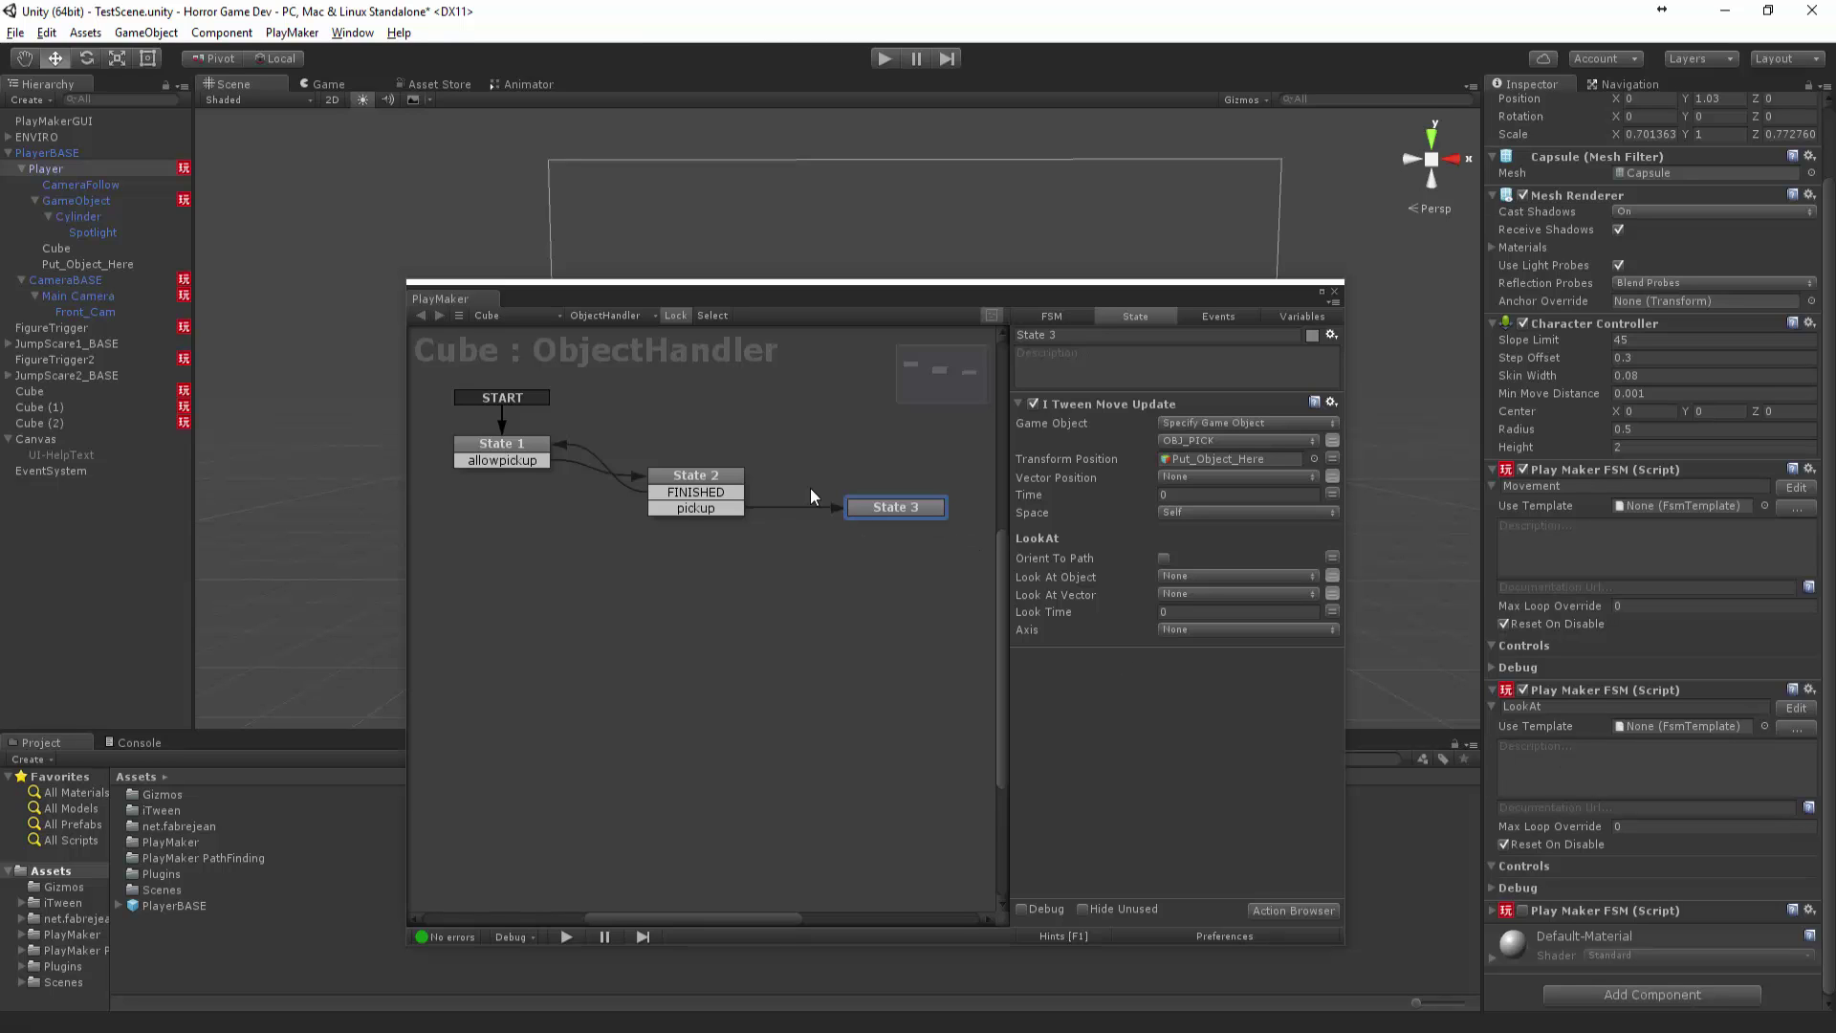
pyautogui.click(903, 508)
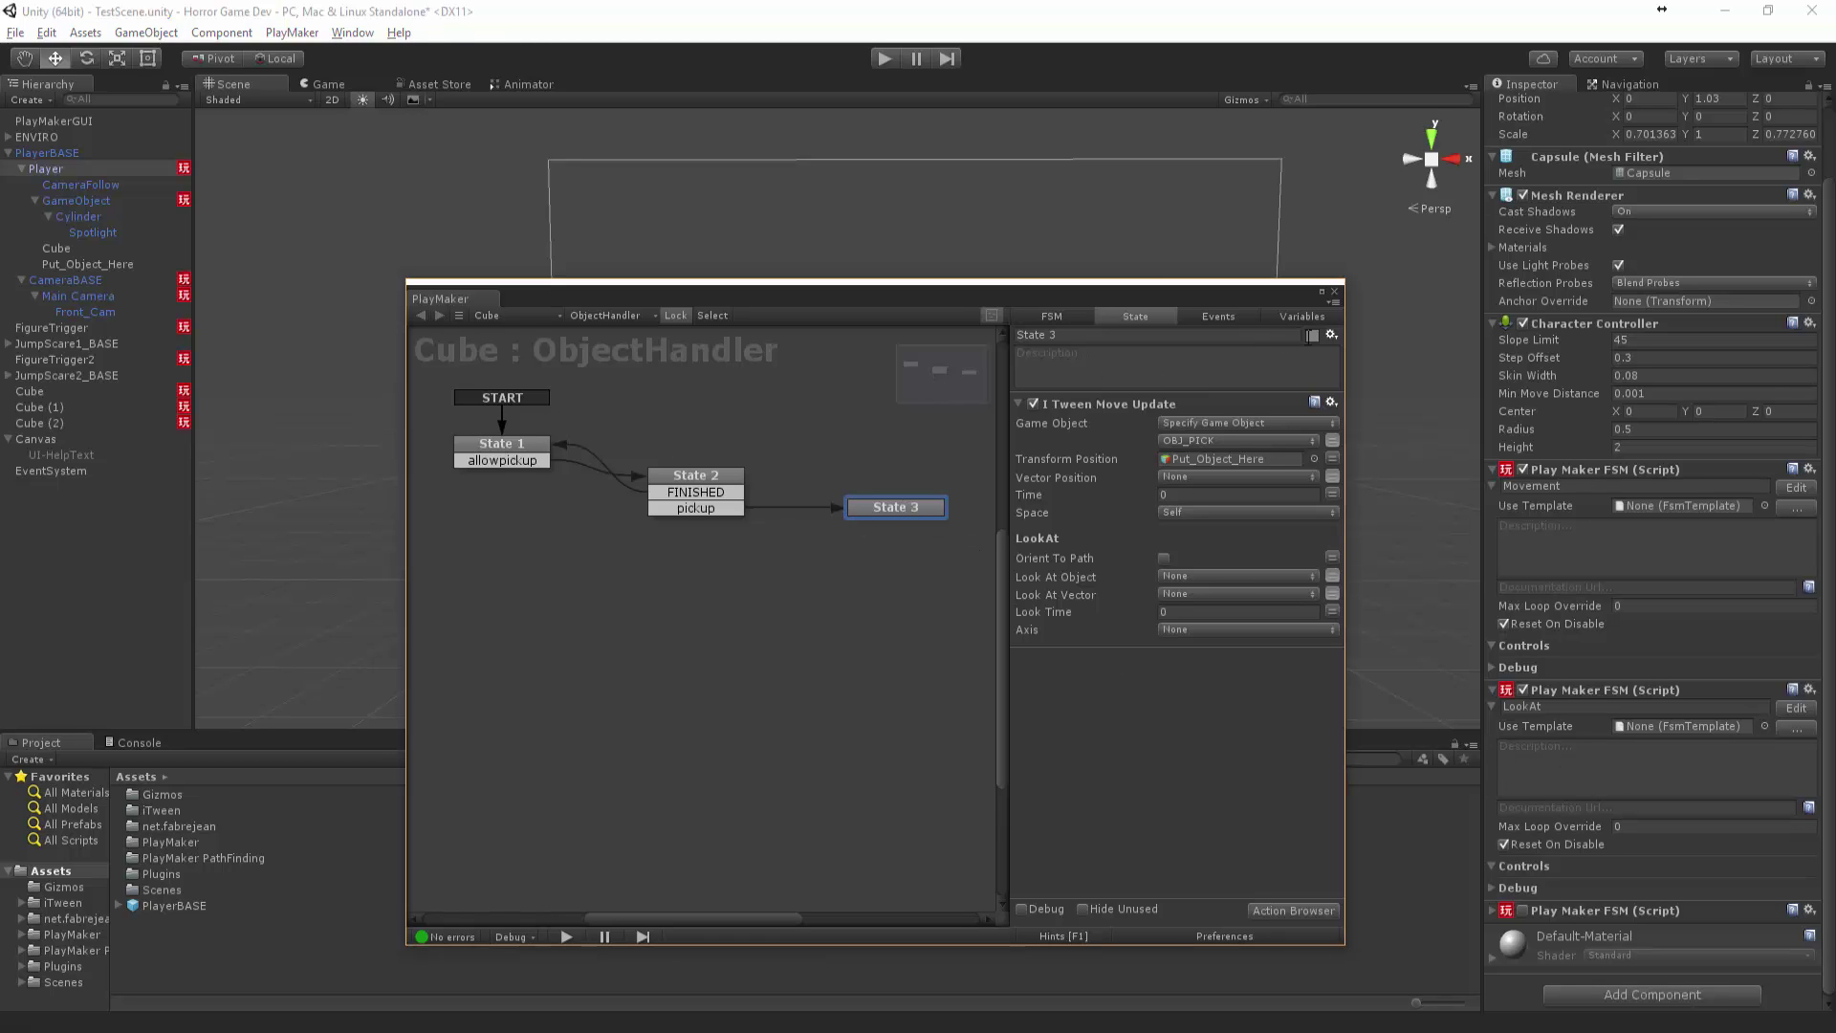
pyautogui.click(1332, 294)
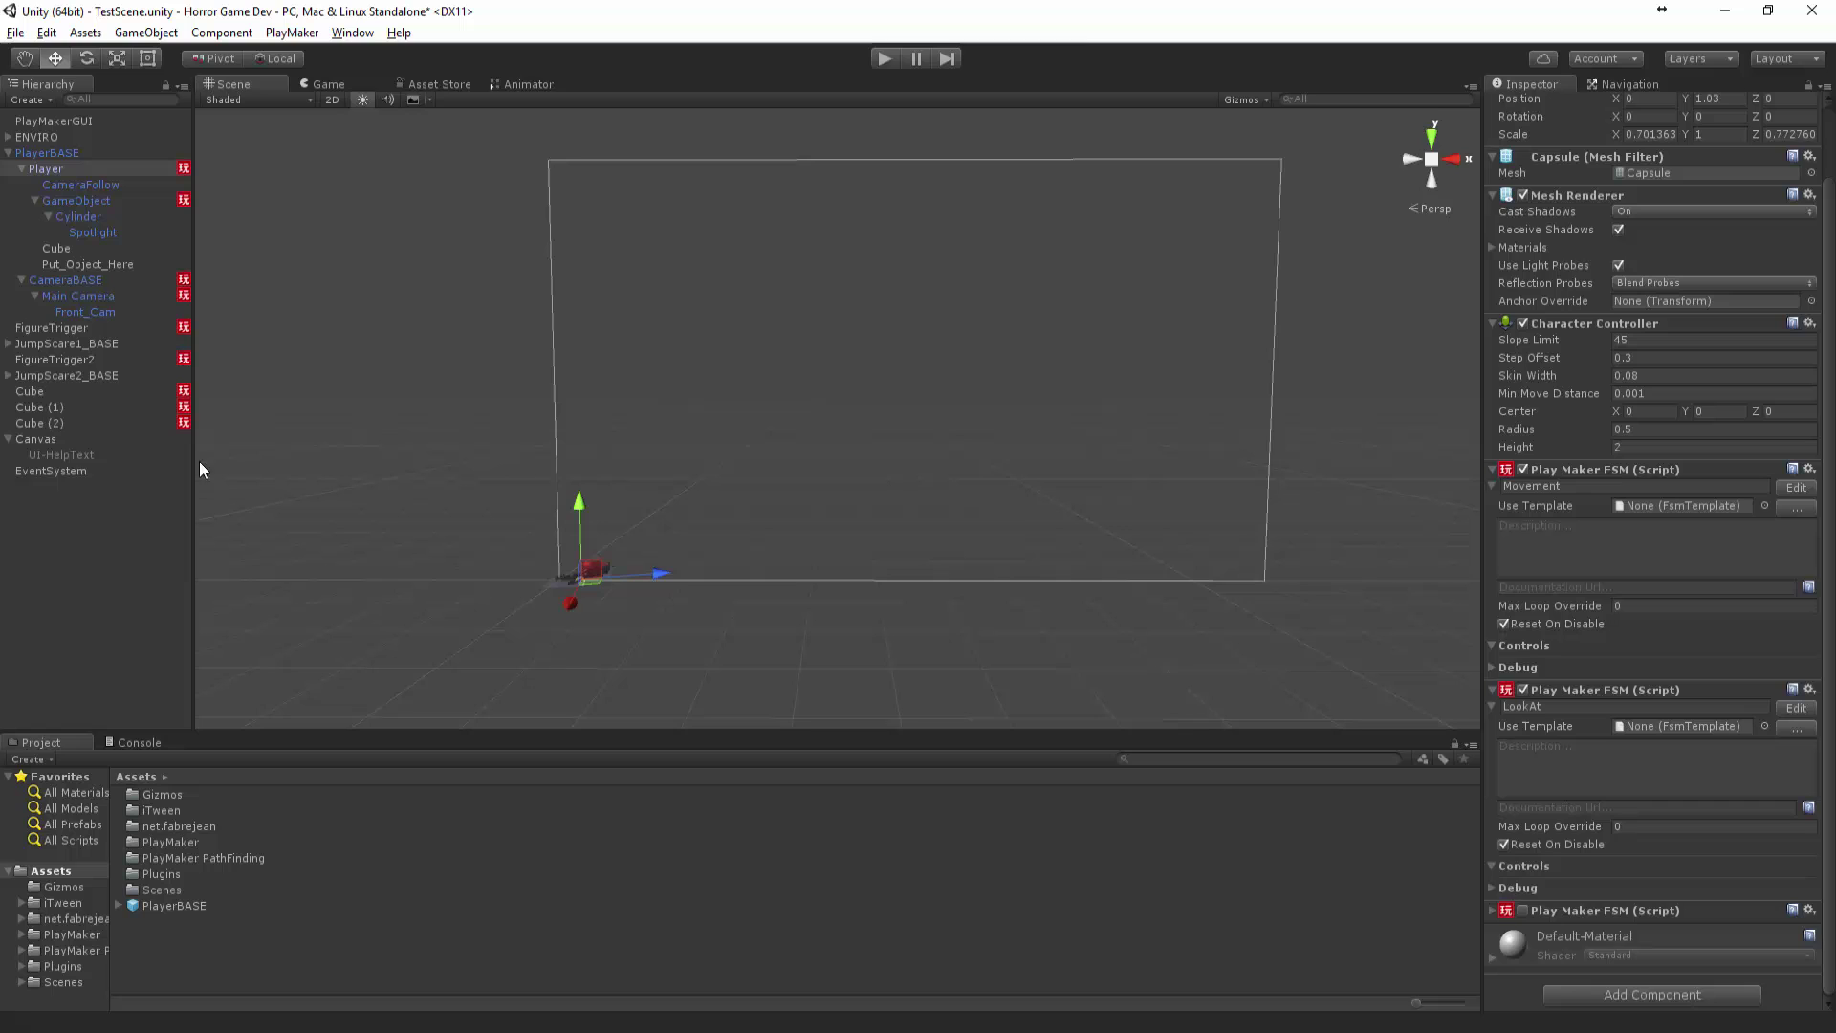
pyautogui.click(40, 391)
pyautogui.click(1499, 667)
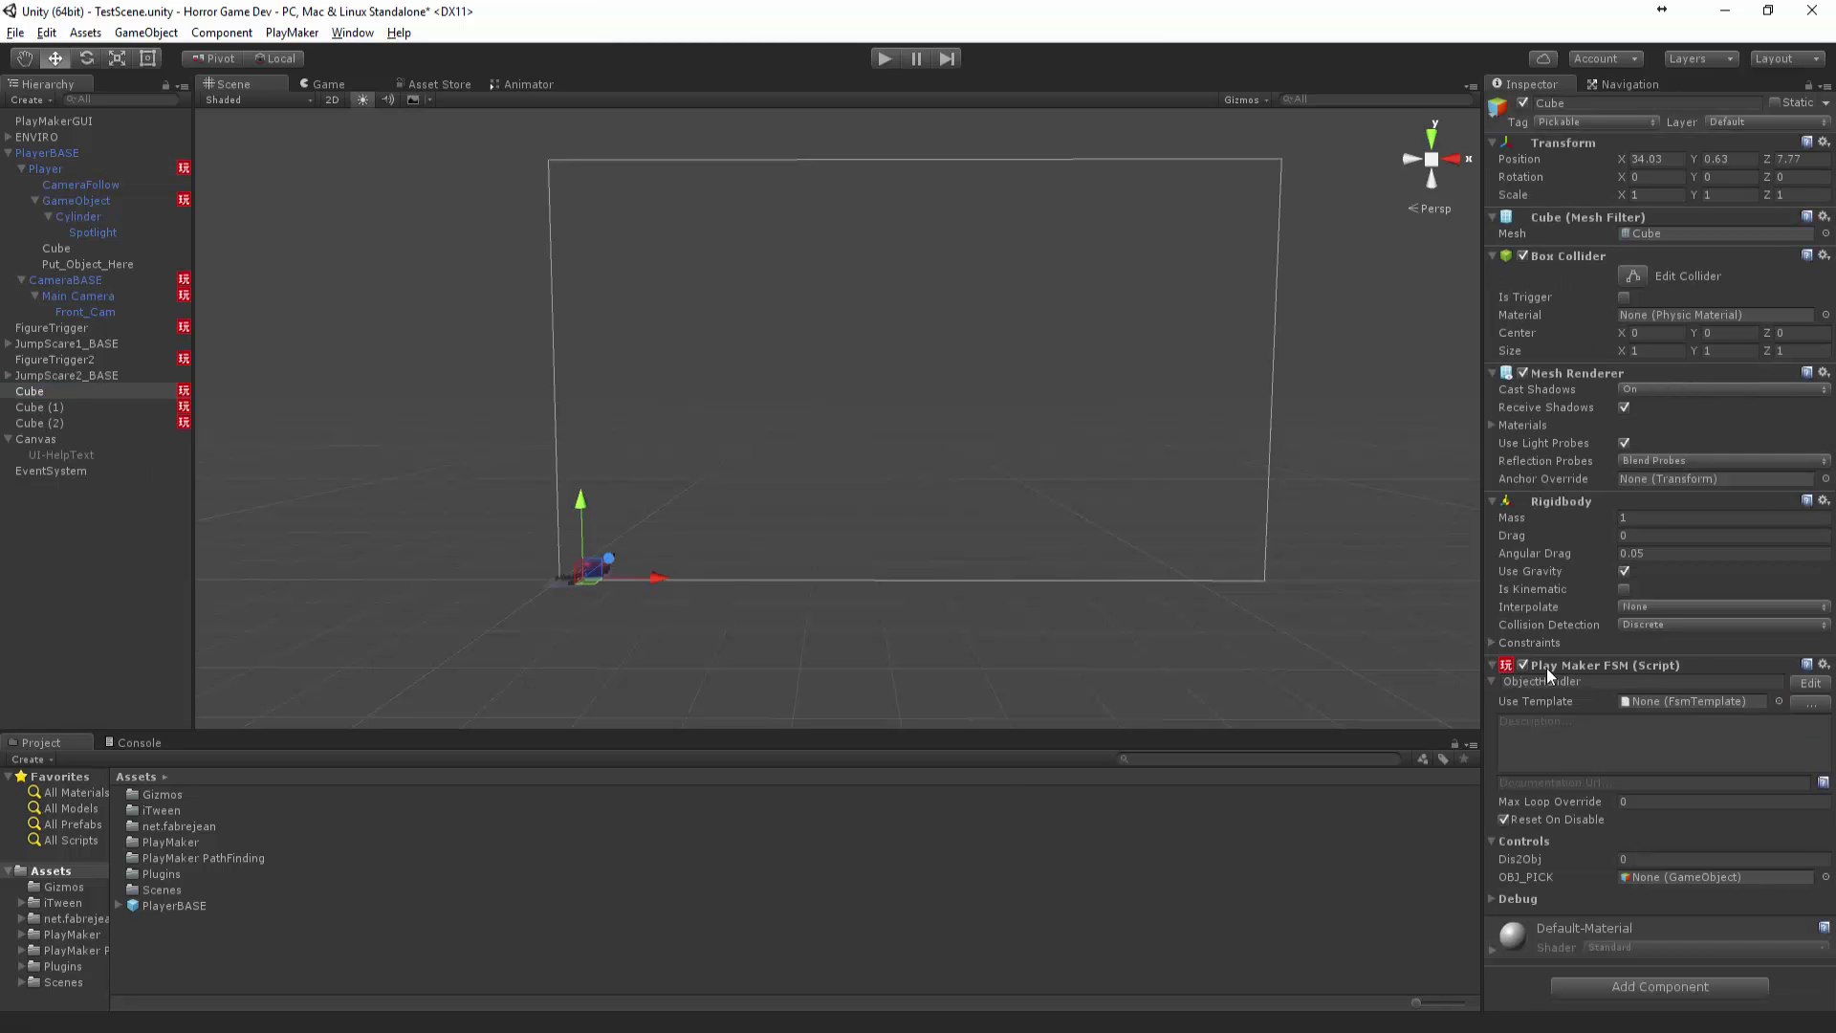
# Dock Cube's ObjectHandler editor beside the Scene view and playtest walking toward the cubes
pyautogui.click(1810, 684)
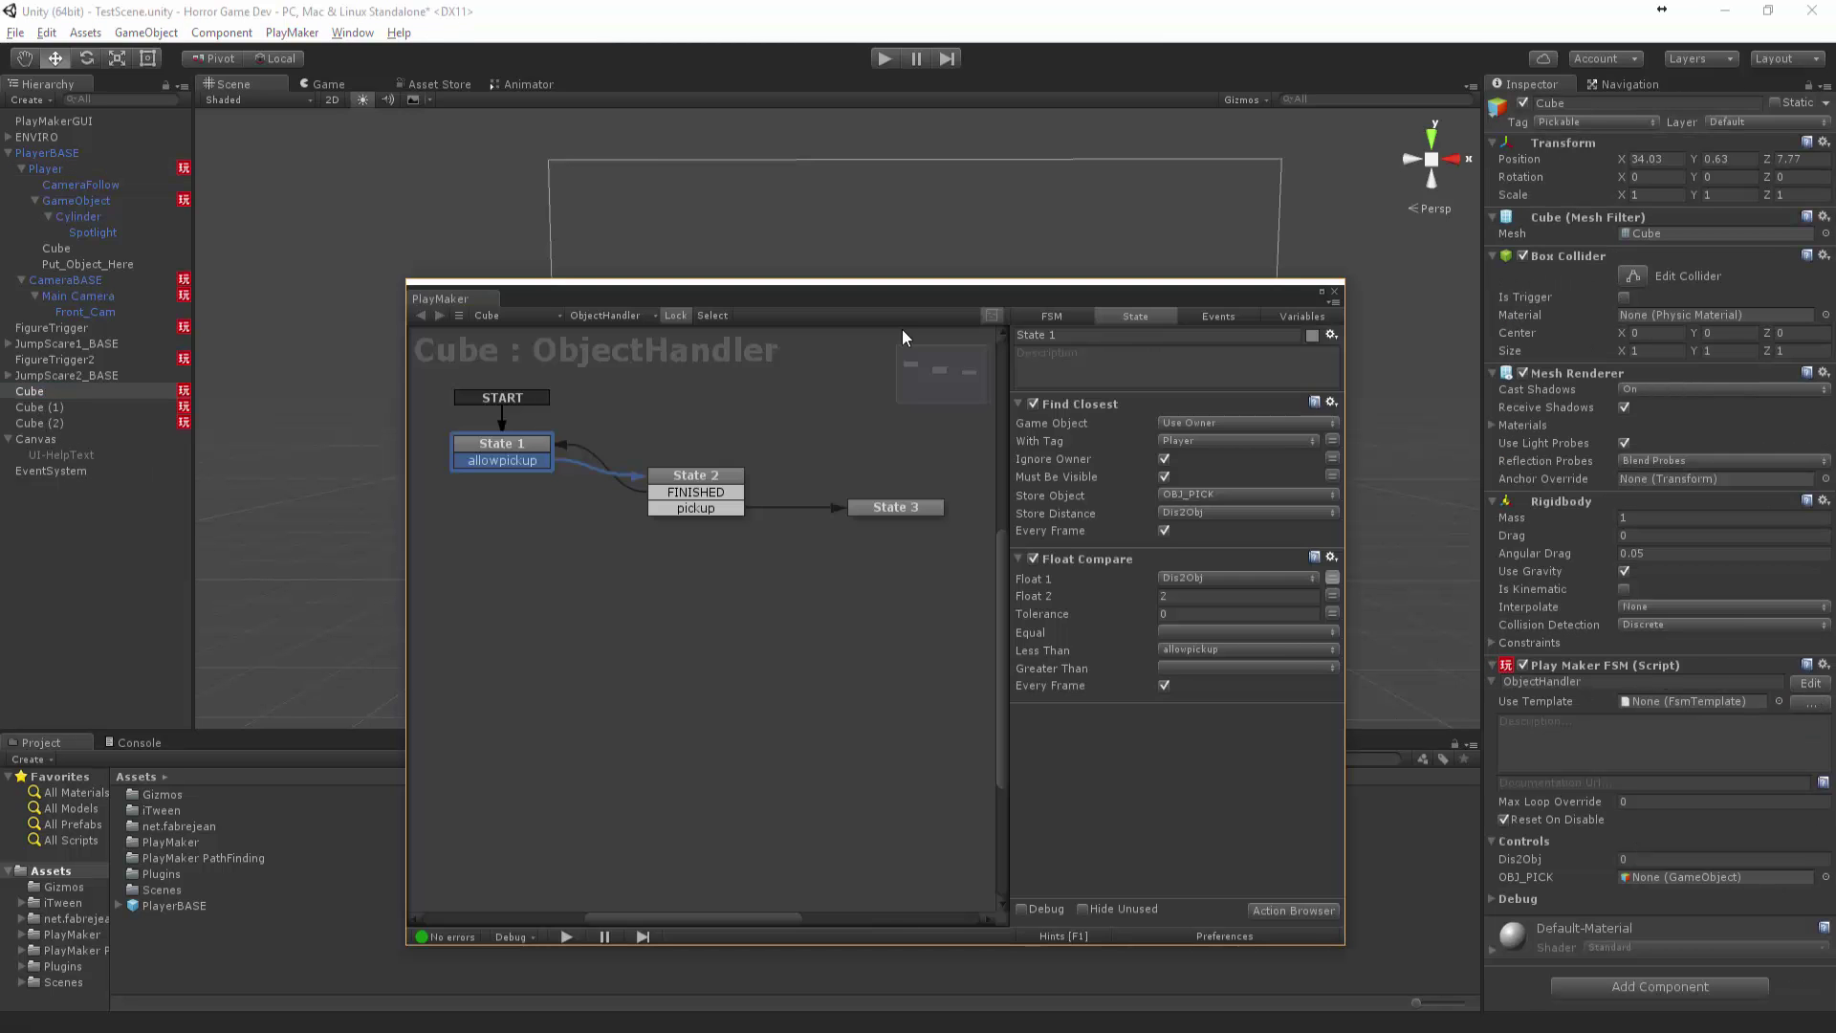
pyautogui.moveTo(882, 302); pyautogui.dragTo(1185, 263)
pyautogui.moveTo(950, 272); pyautogui.dragTo(1430, 224)
pyautogui.click(876, 56)
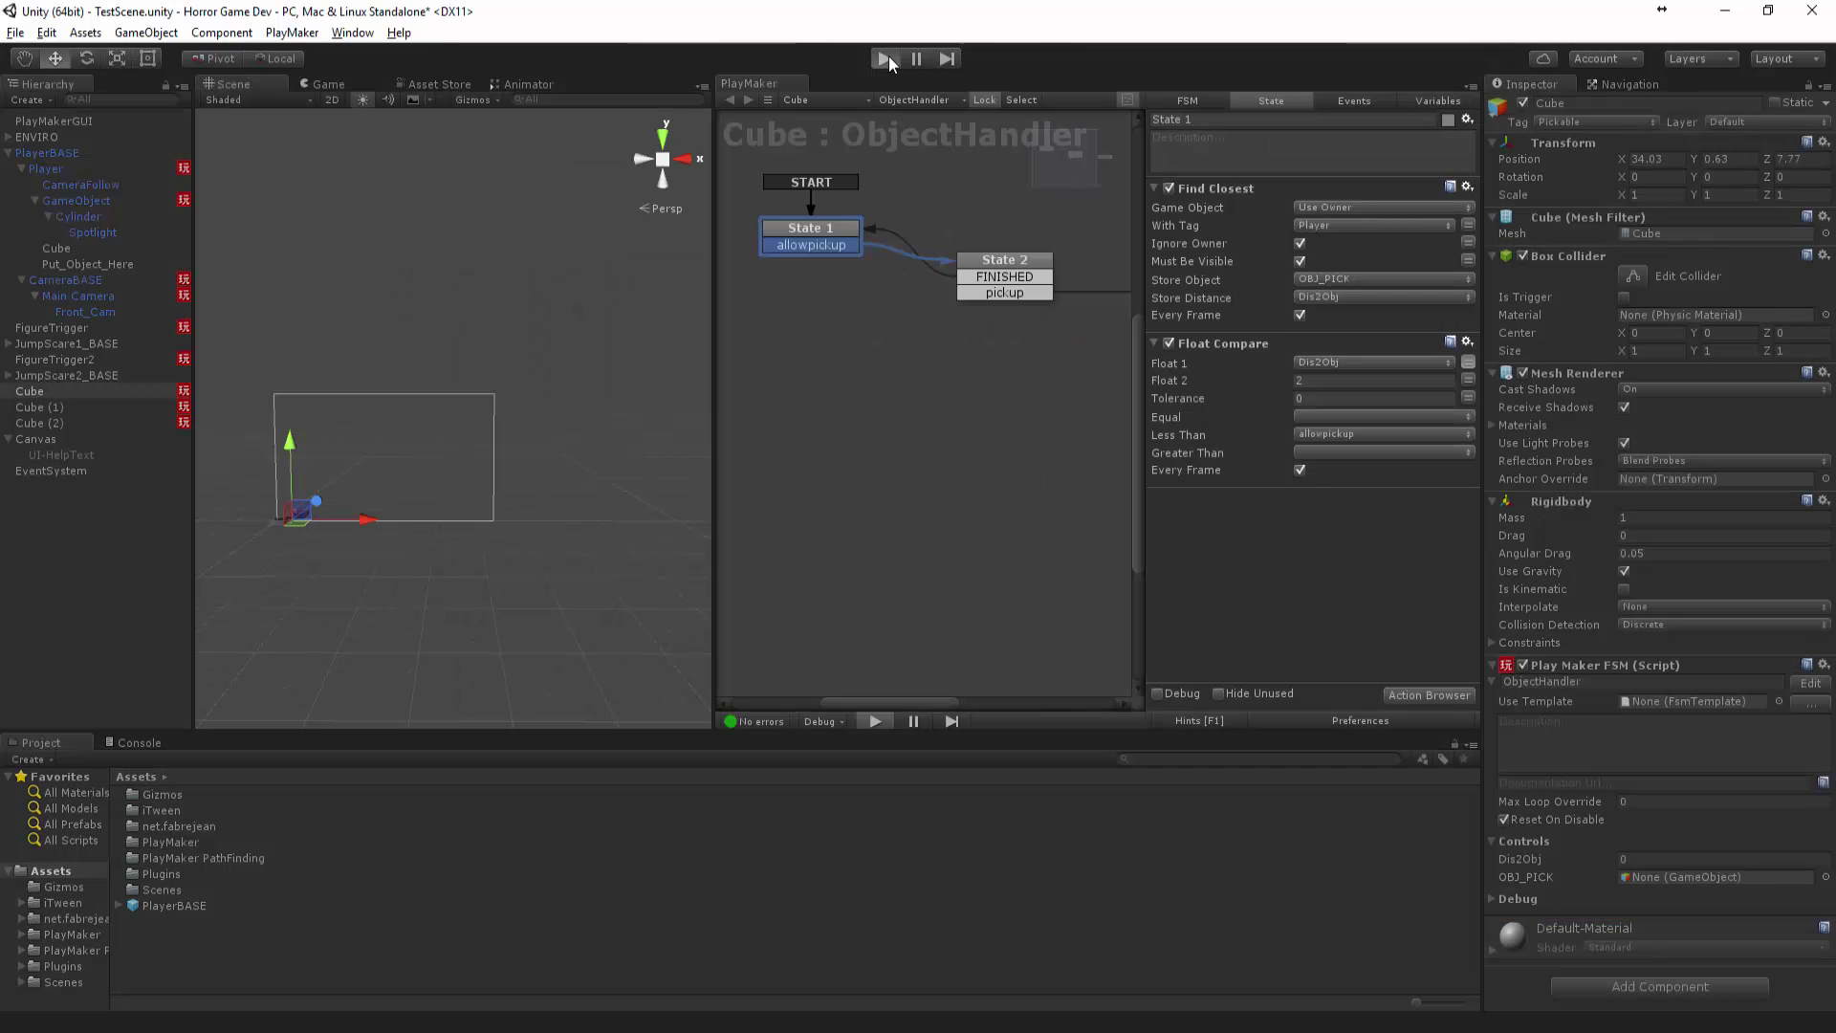
pyautogui.press('w')
pyautogui.press('w')
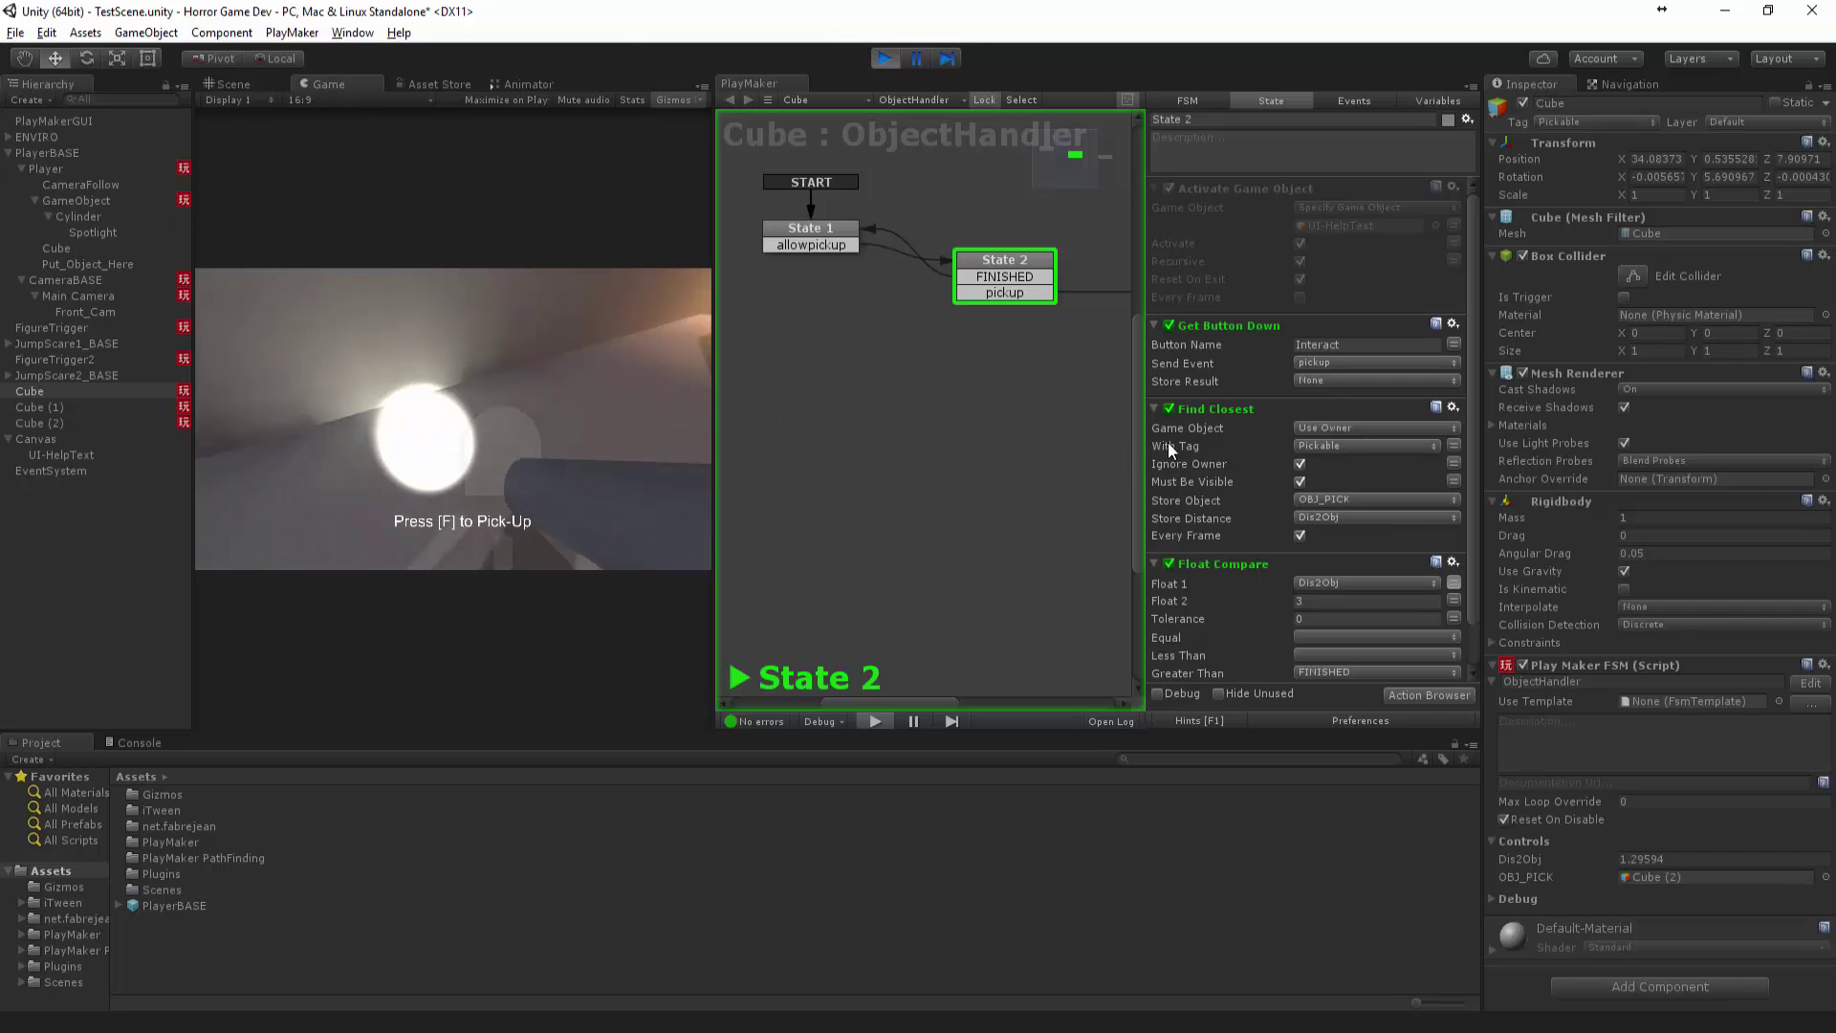
# Stop the playtest and set Cube's State 2 Find Closest tag to Player
pyautogui.click(884, 58)
pyautogui.click(1033, 259)
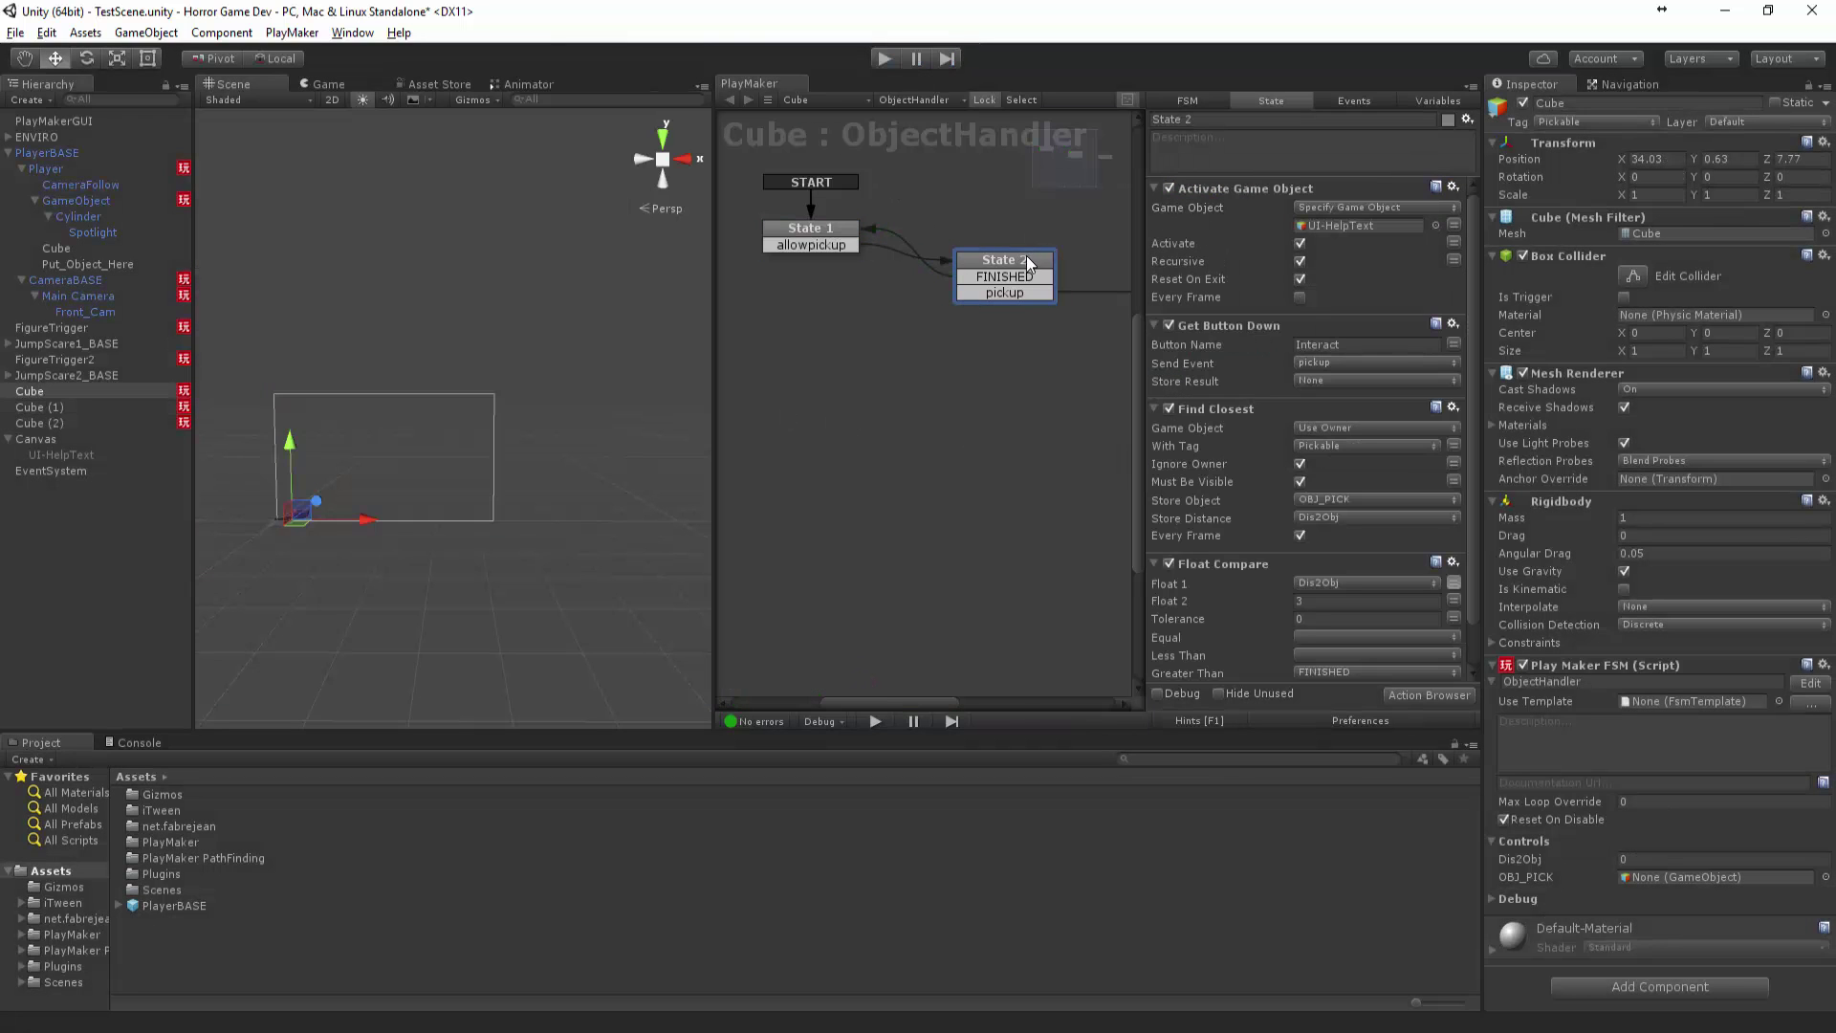
pyautogui.click(1368, 445)
pyautogui.click(1338, 575)
# Set State 2's Find Closest tag to Player on Cube (1) and Cube (2)
pyautogui.click(51, 408)
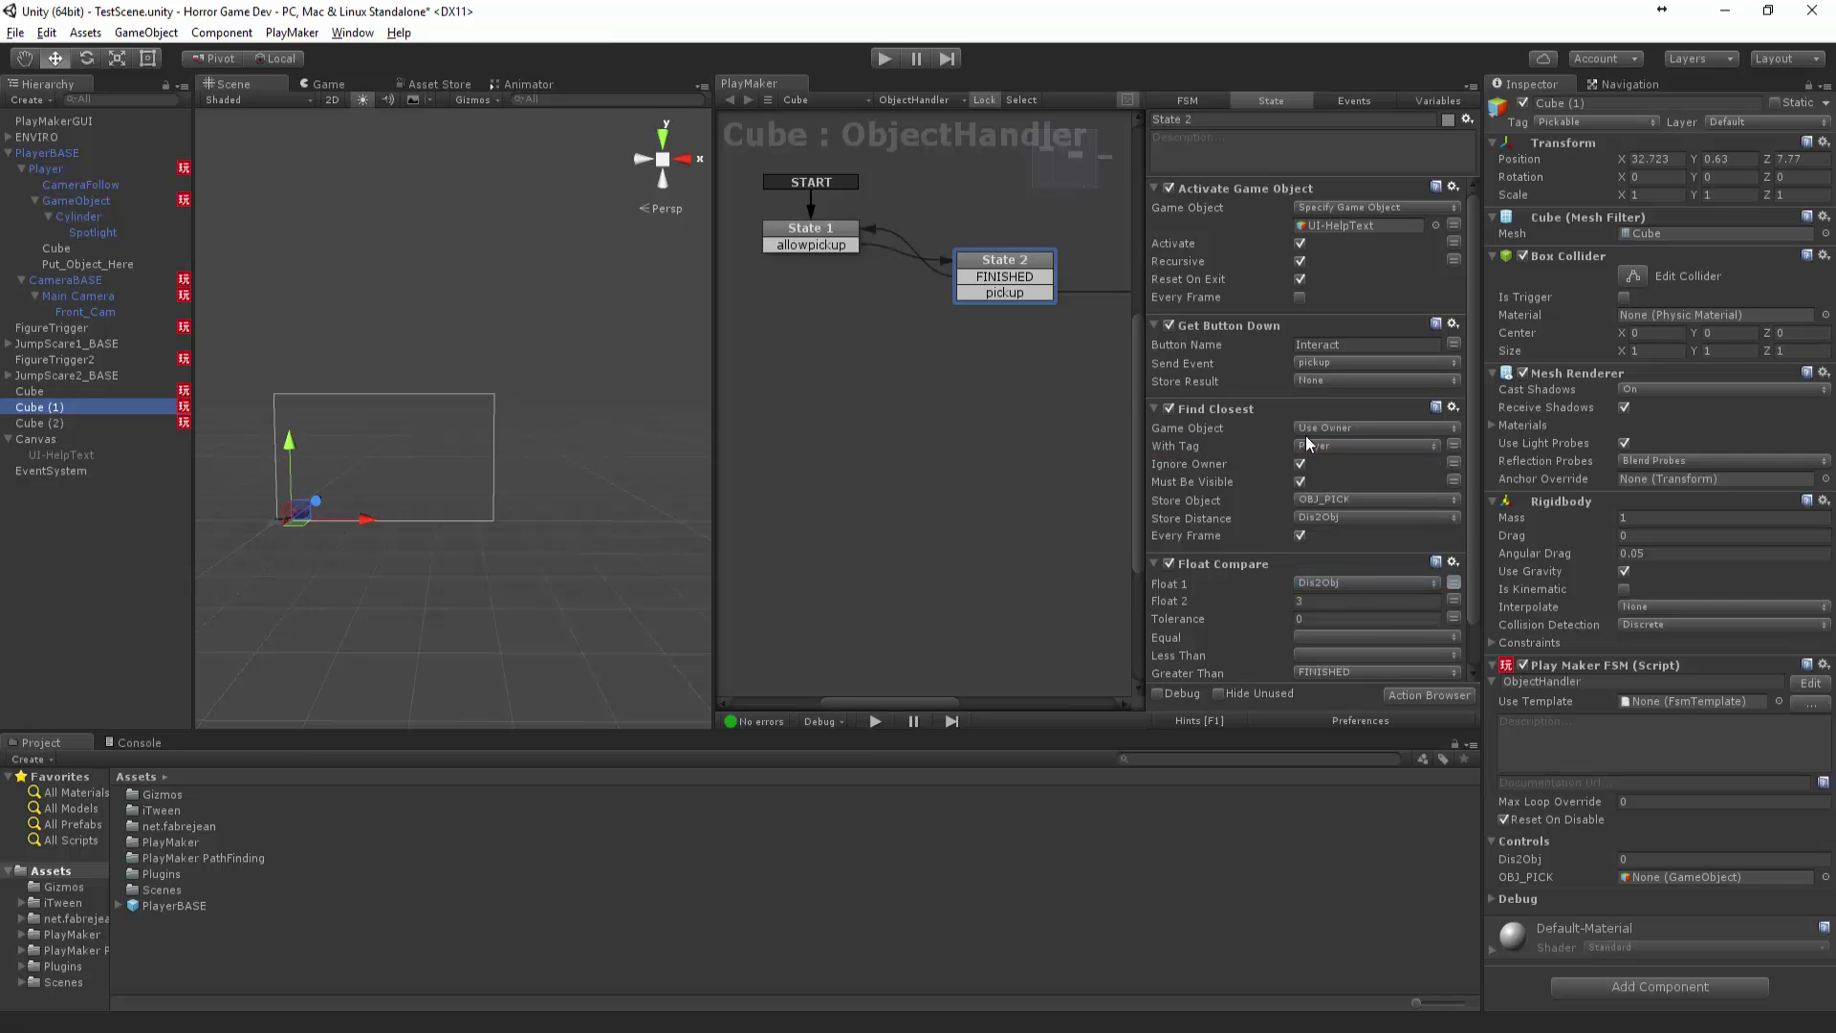
pyautogui.click(984, 100)
pyautogui.click(42, 393)
pyautogui.click(51, 408)
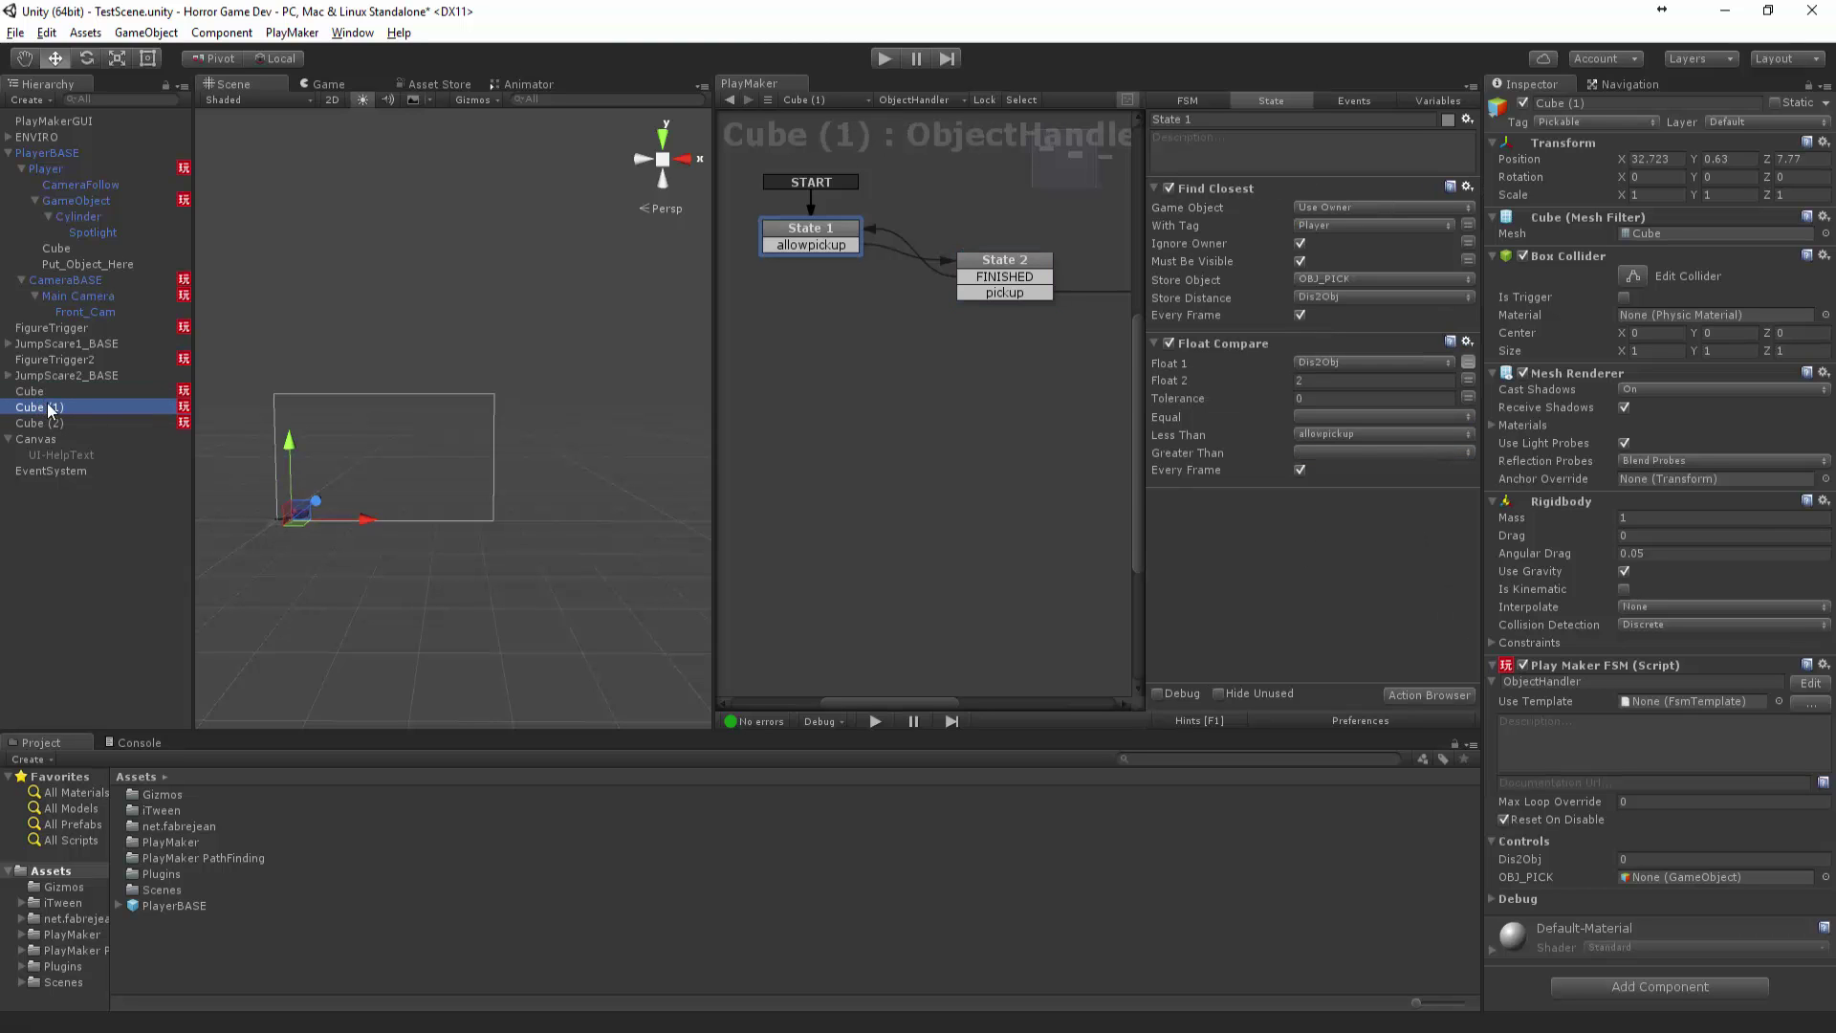
pyautogui.click(977, 262)
pyautogui.click(1297, 446)
pyautogui.click(1358, 578)
pyautogui.click(75, 423)
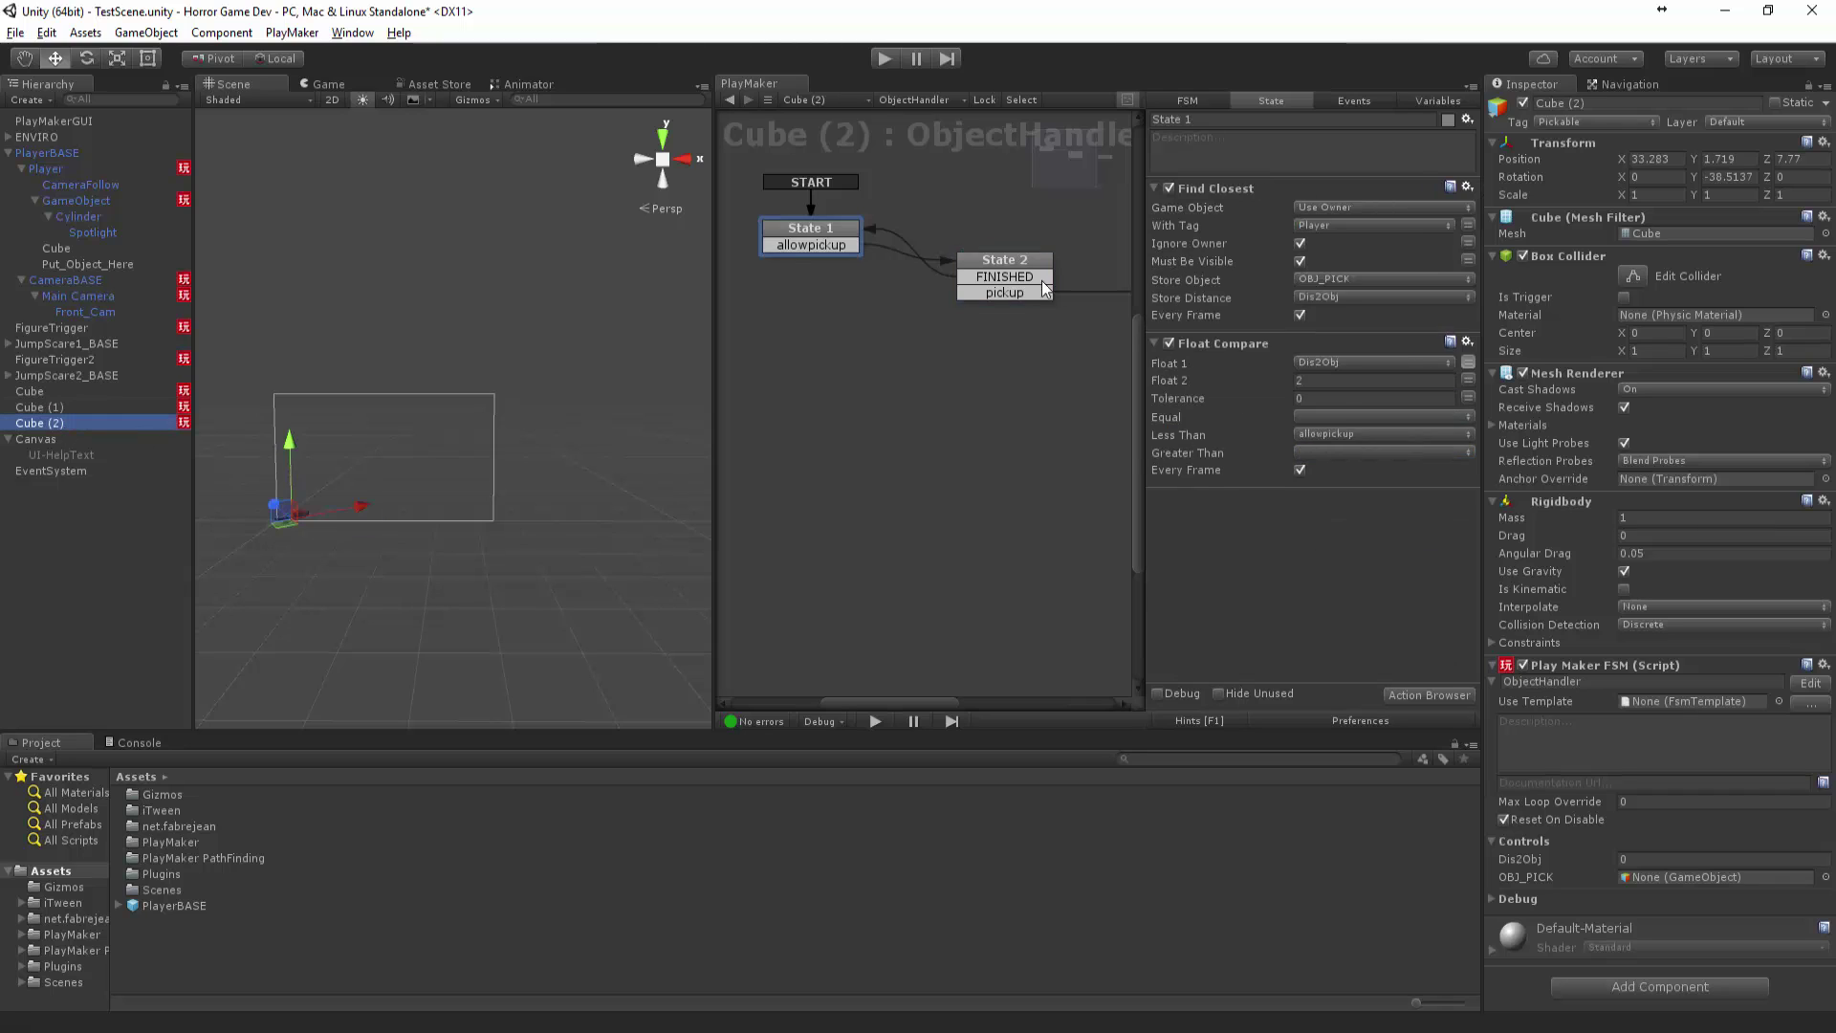
pyautogui.click(1358, 445)
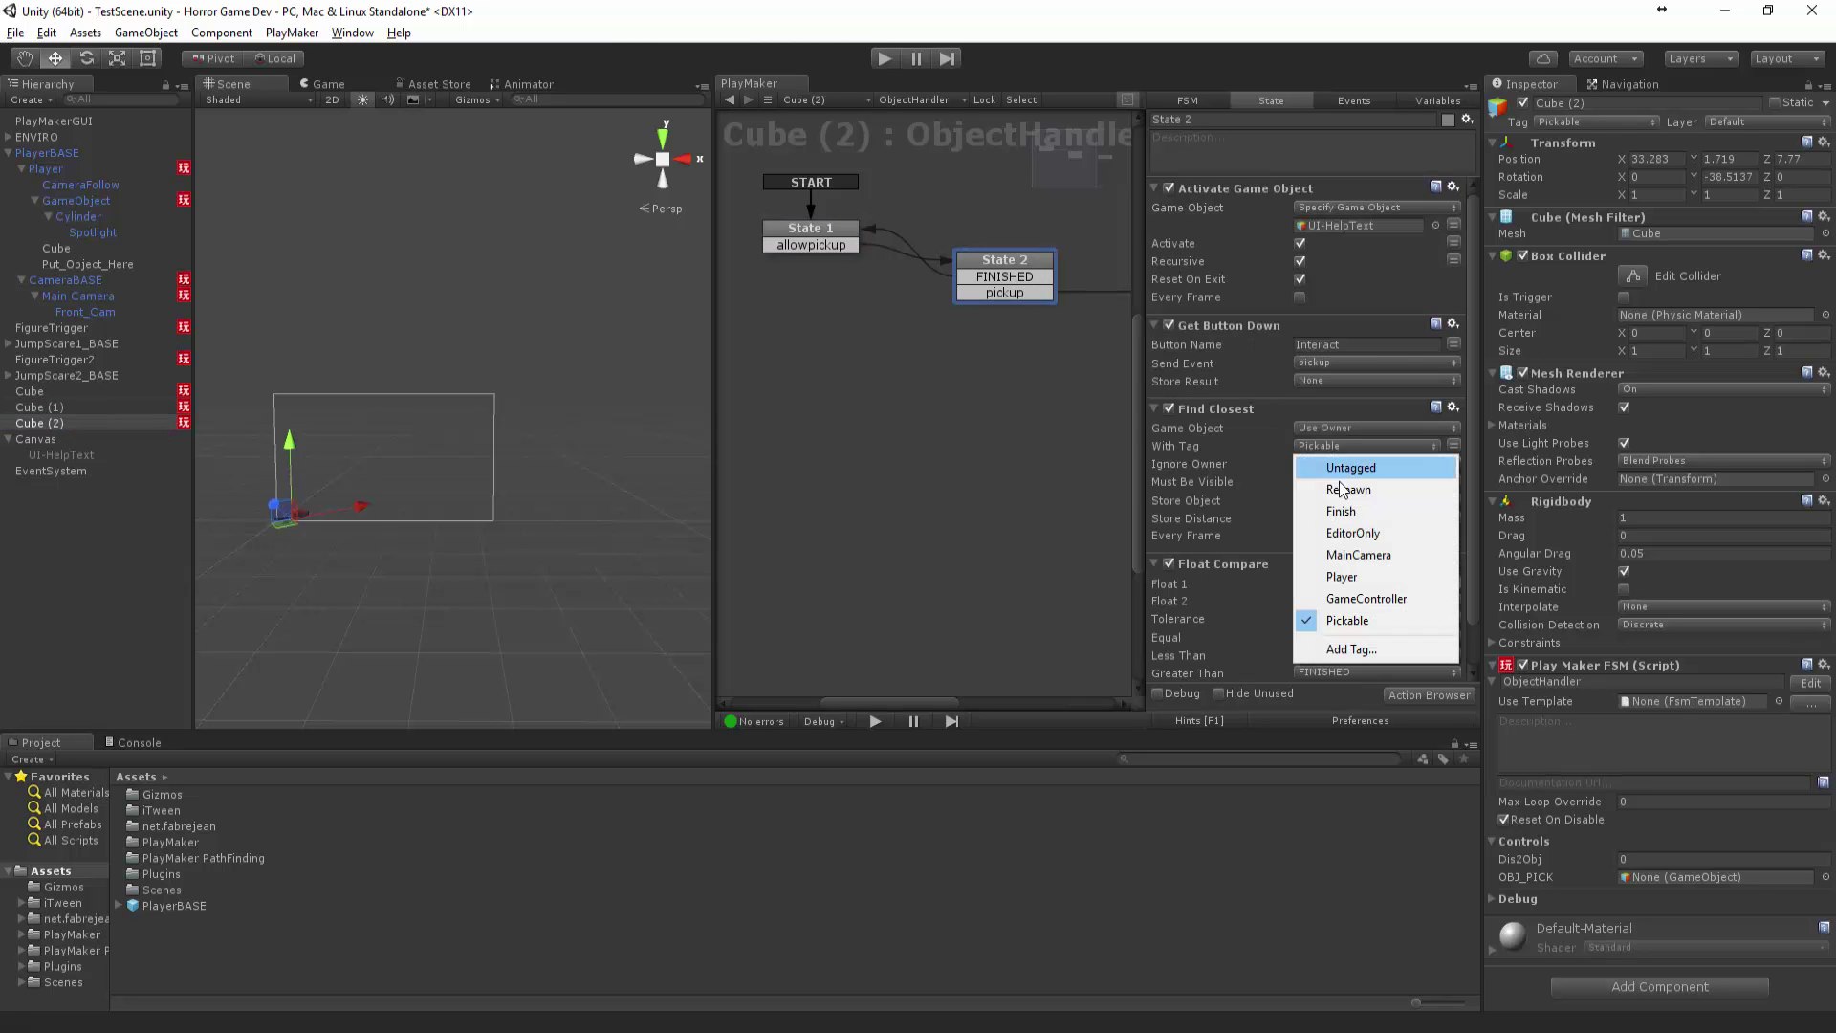
pyautogui.click(1354, 576)
# Review Cube's States 2 and 3, ending on State 3's tween to Put_Object_Here
pyautogui.moveTo(886, 343); pyautogui.dragTo(711, 384, button='middle')
pyautogui.click(1046, 329)
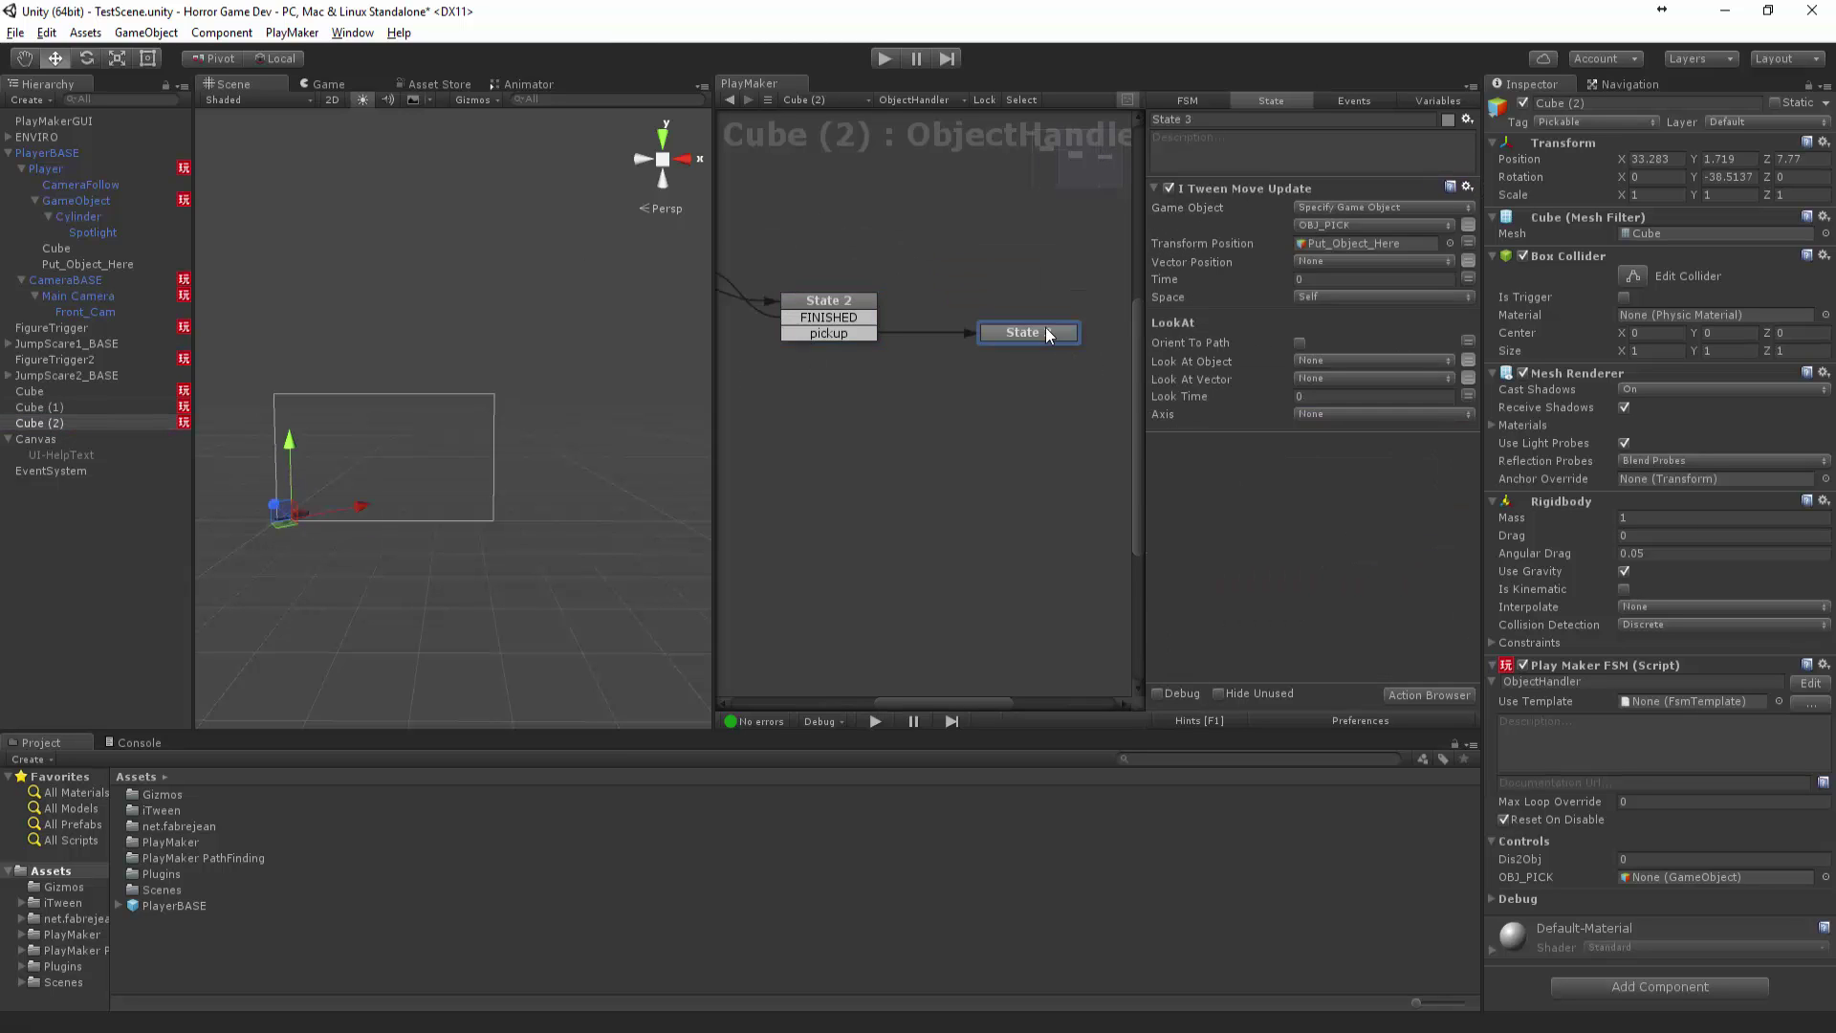
pyautogui.click(823, 319)
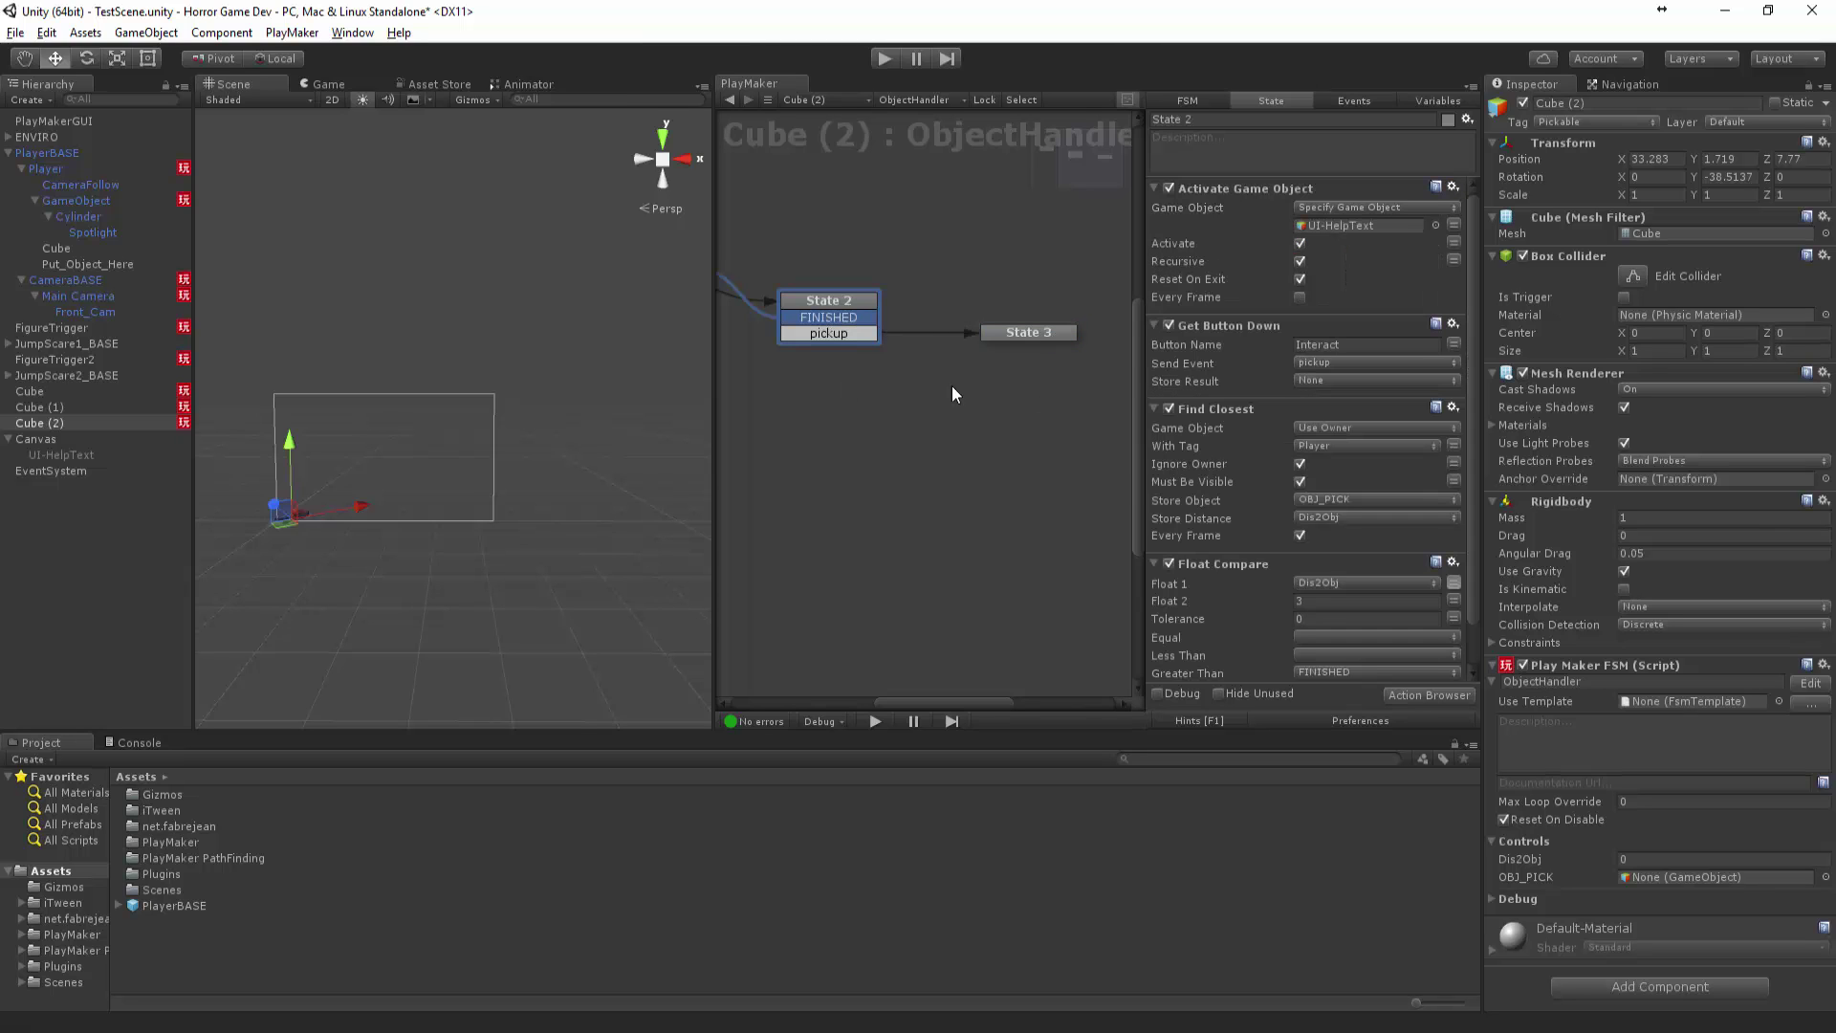
pyautogui.click(1071, 337)
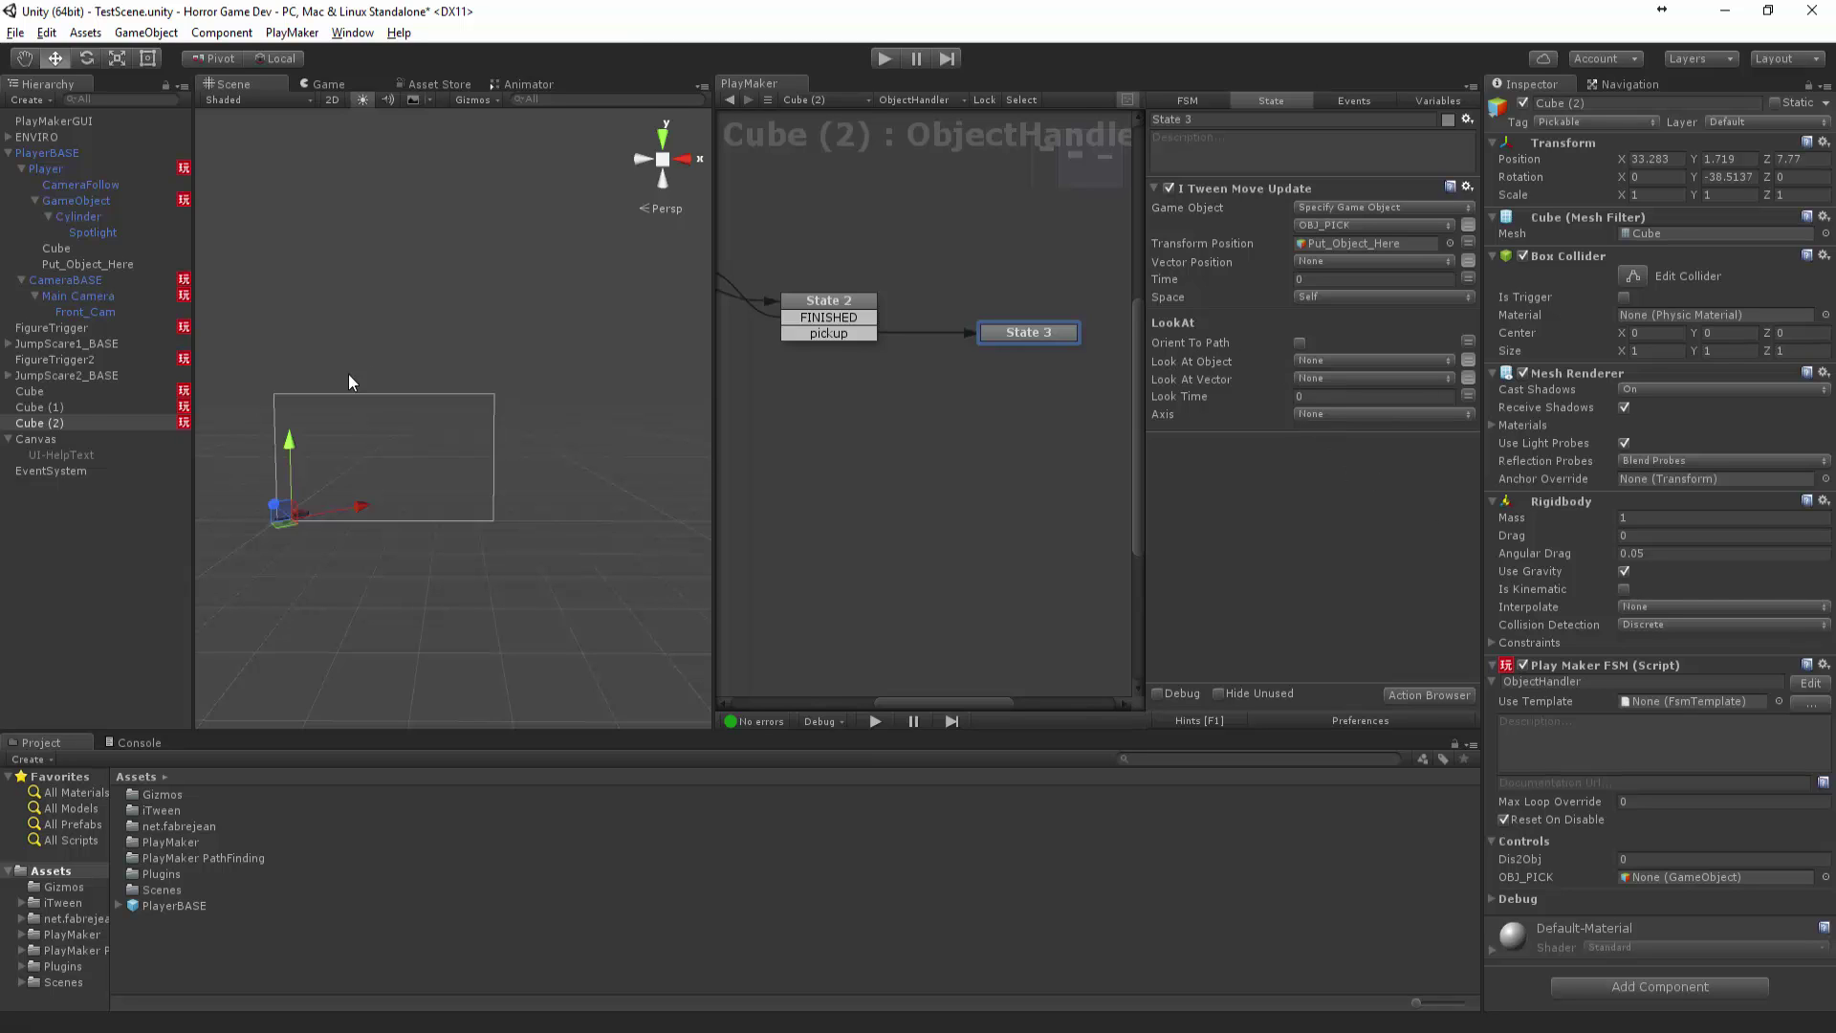
pyautogui.click(46, 408)
pyautogui.click(29, 391)
pyautogui.click(983, 365)
pyautogui.click(849, 309)
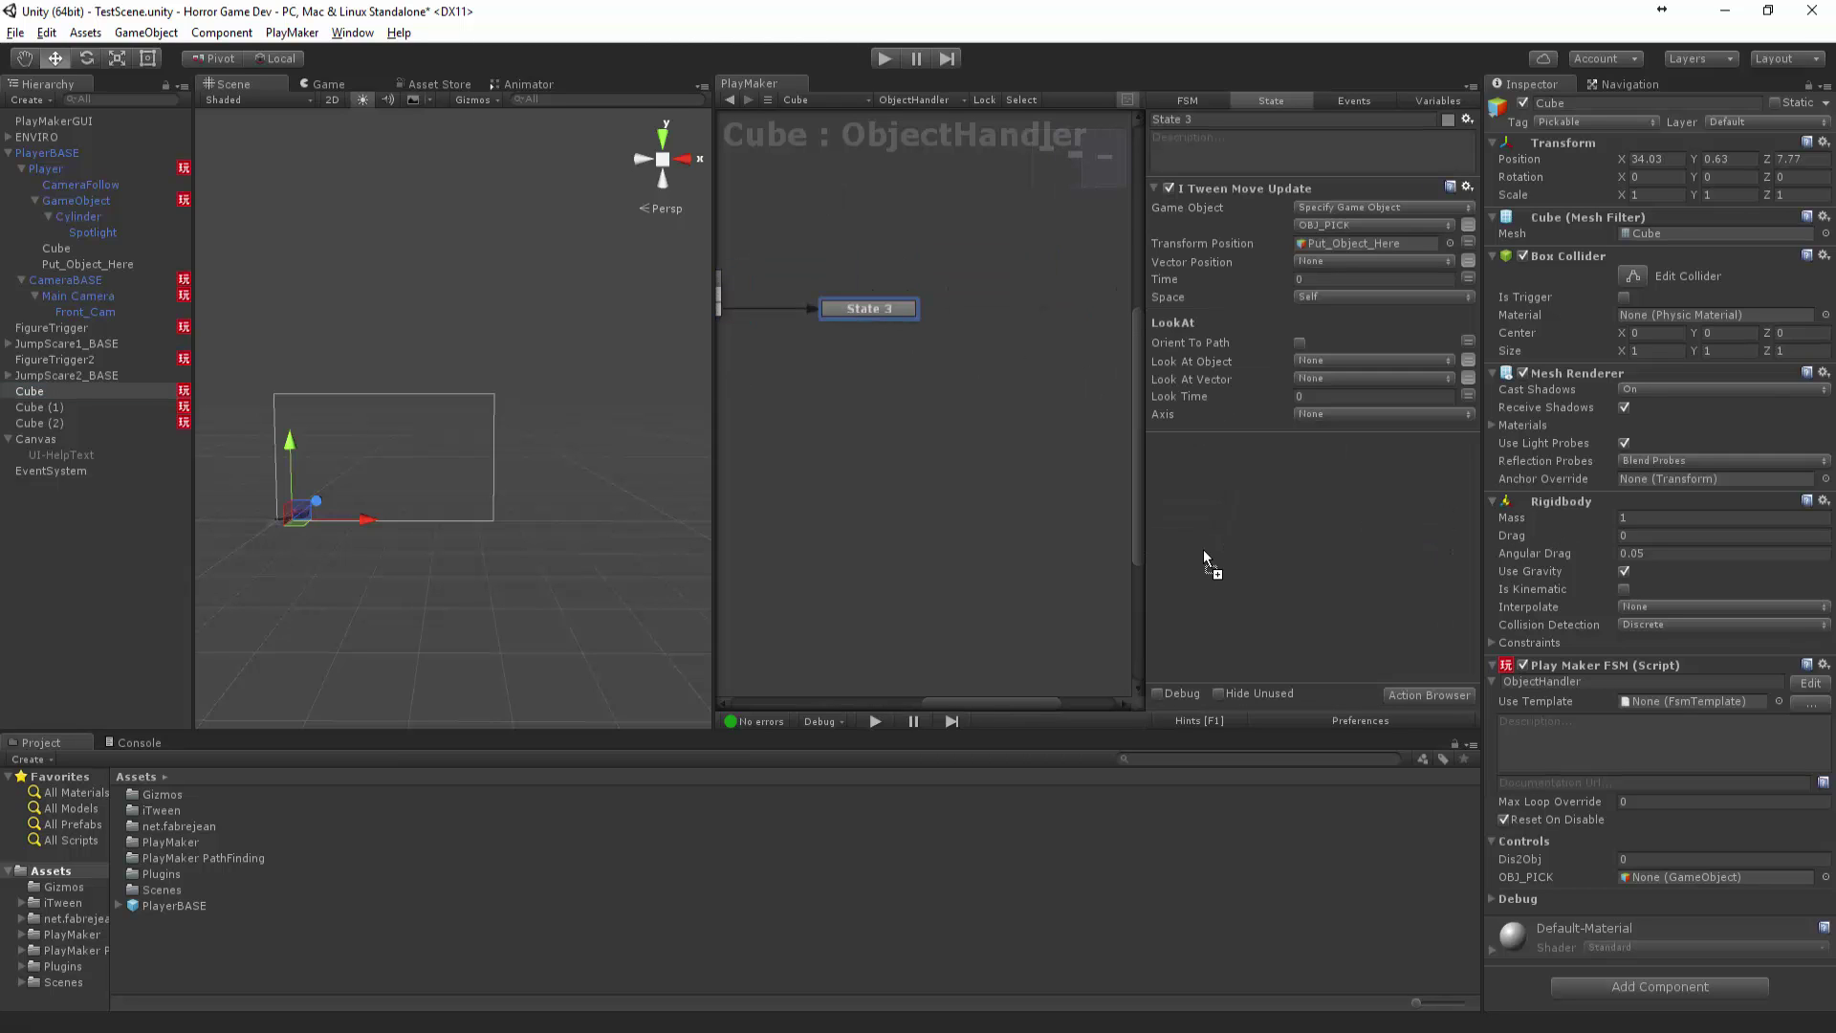
# Add a Set Is Kinematic action to Cube's State 3 from its Rigidbody and copy it
pyautogui.moveTo(1206, 552); pyautogui.dragTo(1206, 552)
pyautogui.moveTo(1253, 640)
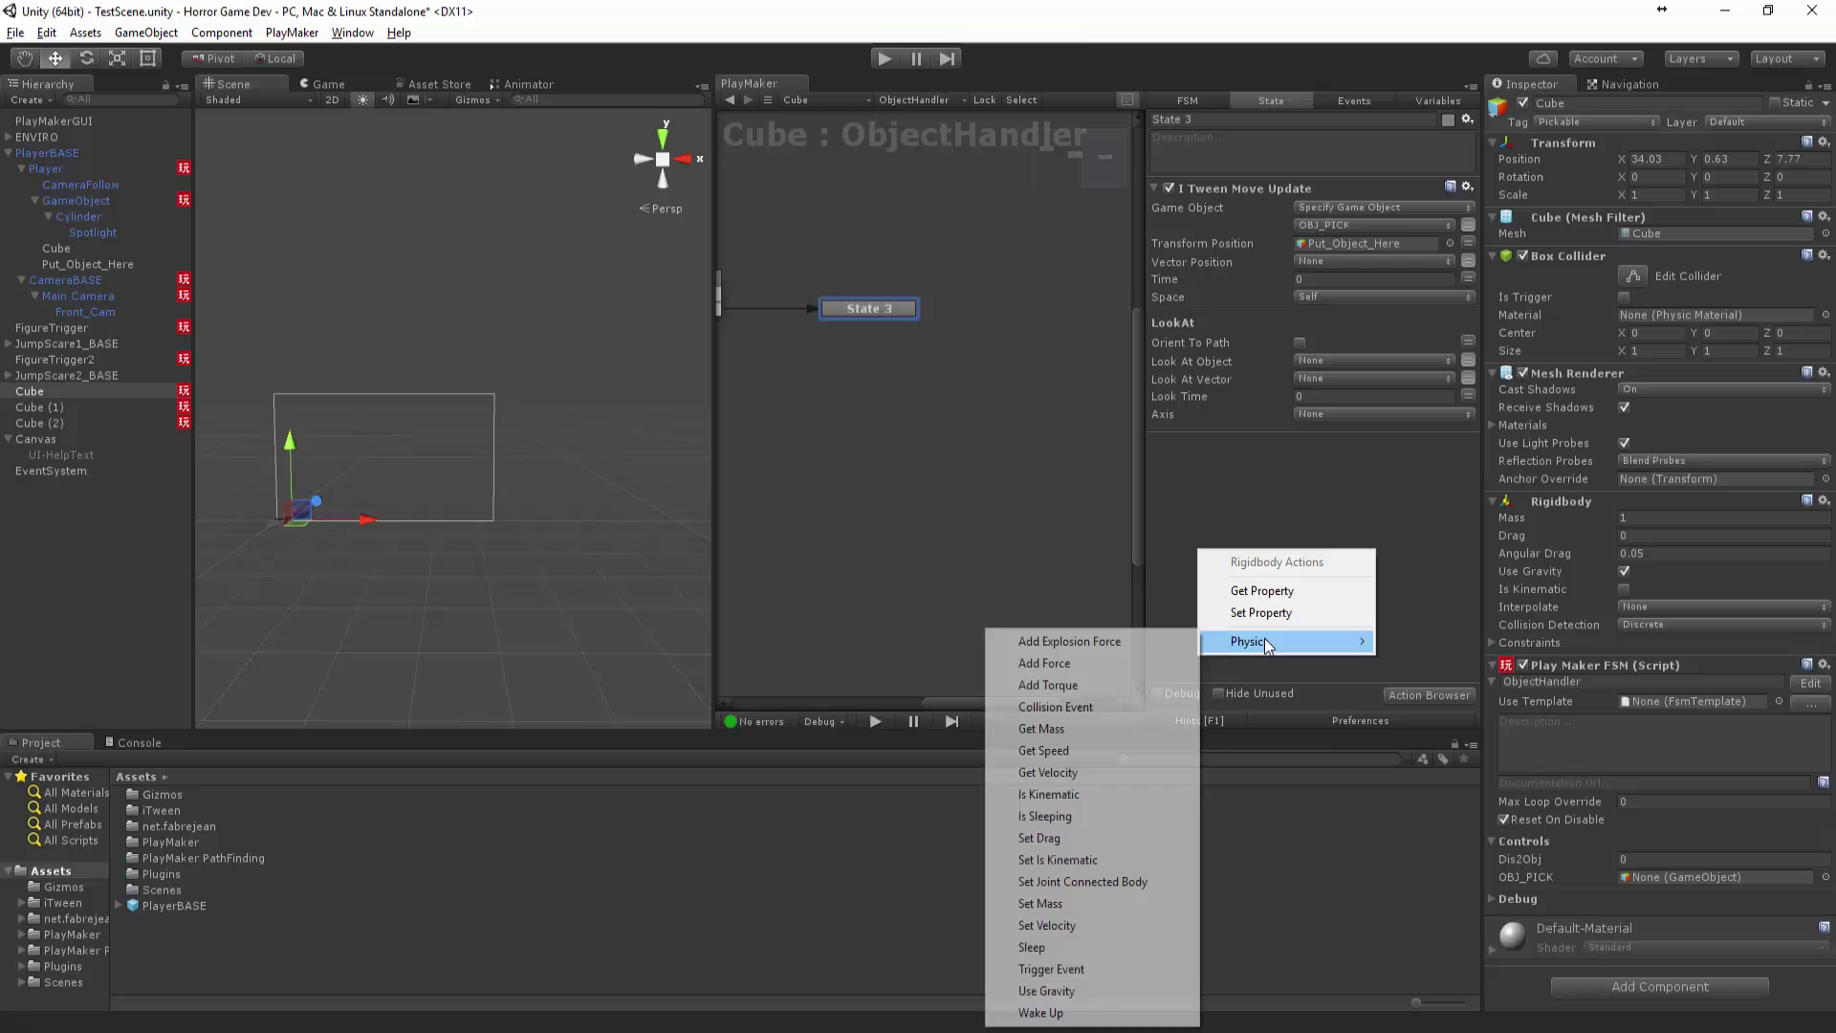
pyautogui.click(1081, 860)
pyautogui.rightClick(1207, 442)
pyautogui.click(1449, 576)
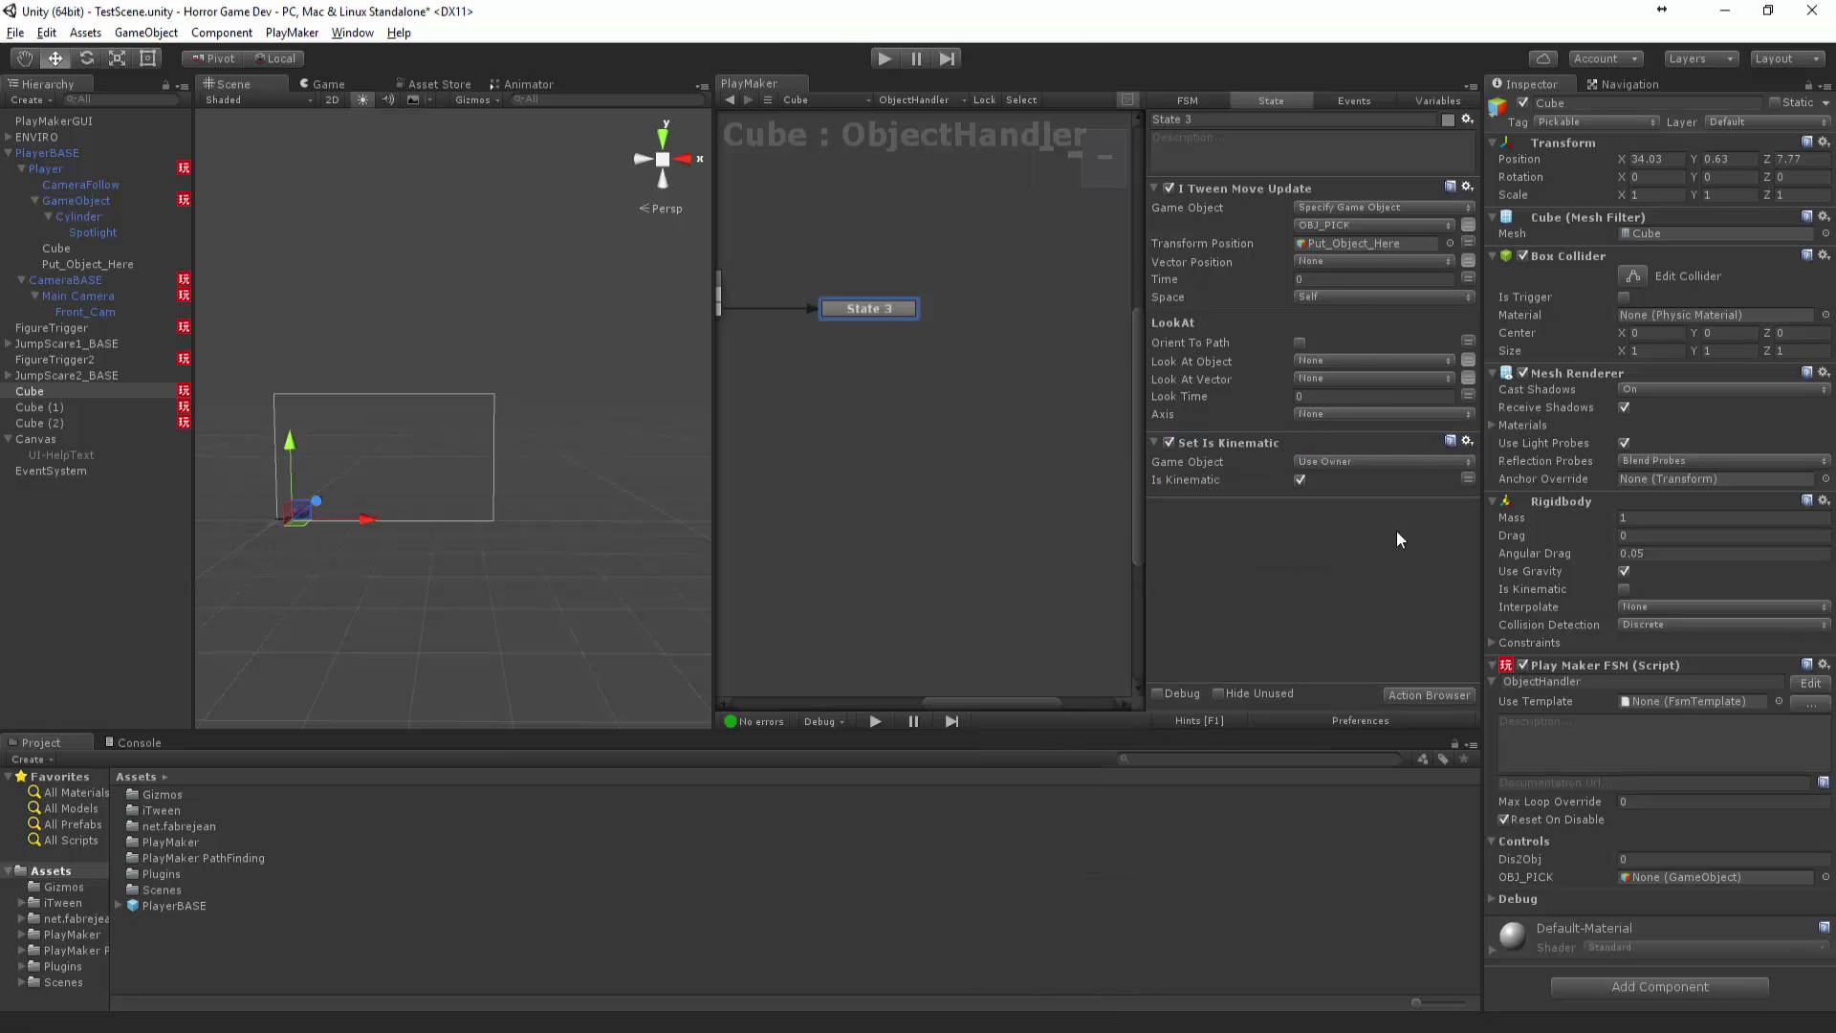
pyautogui.rightClick(1259, 444)
pyautogui.click(246, 413)
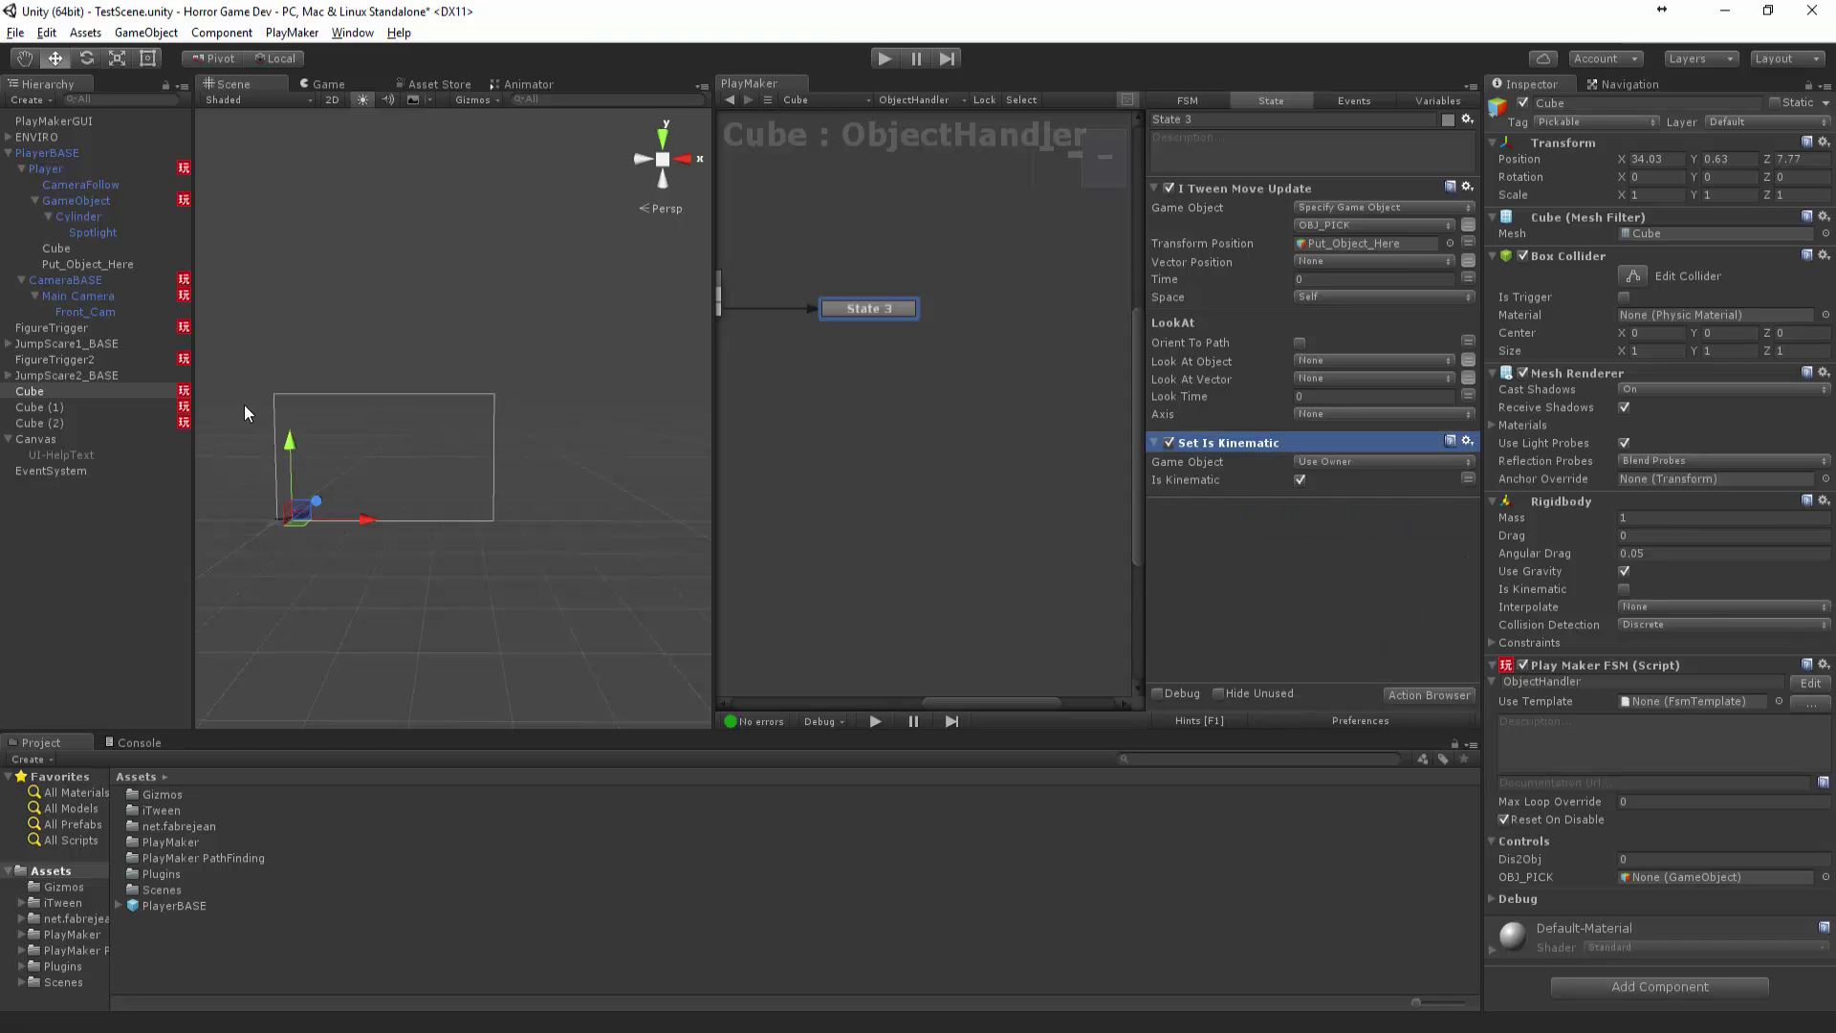
# Paste the Set Is Kinematic action into Cube (1)'s State 3
pyautogui.click(88, 411)
pyautogui.click(971, 277)
pyautogui.rightClick(1267, 551)
pyautogui.click(1377, 744)
# Float the PlayMaker editor, paste Set Is Kinematic into Cube (2)'s State 3, and close it
pyautogui.moveTo(736, 83); pyautogui.dragTo(628, 148)
pyautogui.moveTo(607, 83); pyautogui.dragTo(882, 150)
pyautogui.click(43, 423)
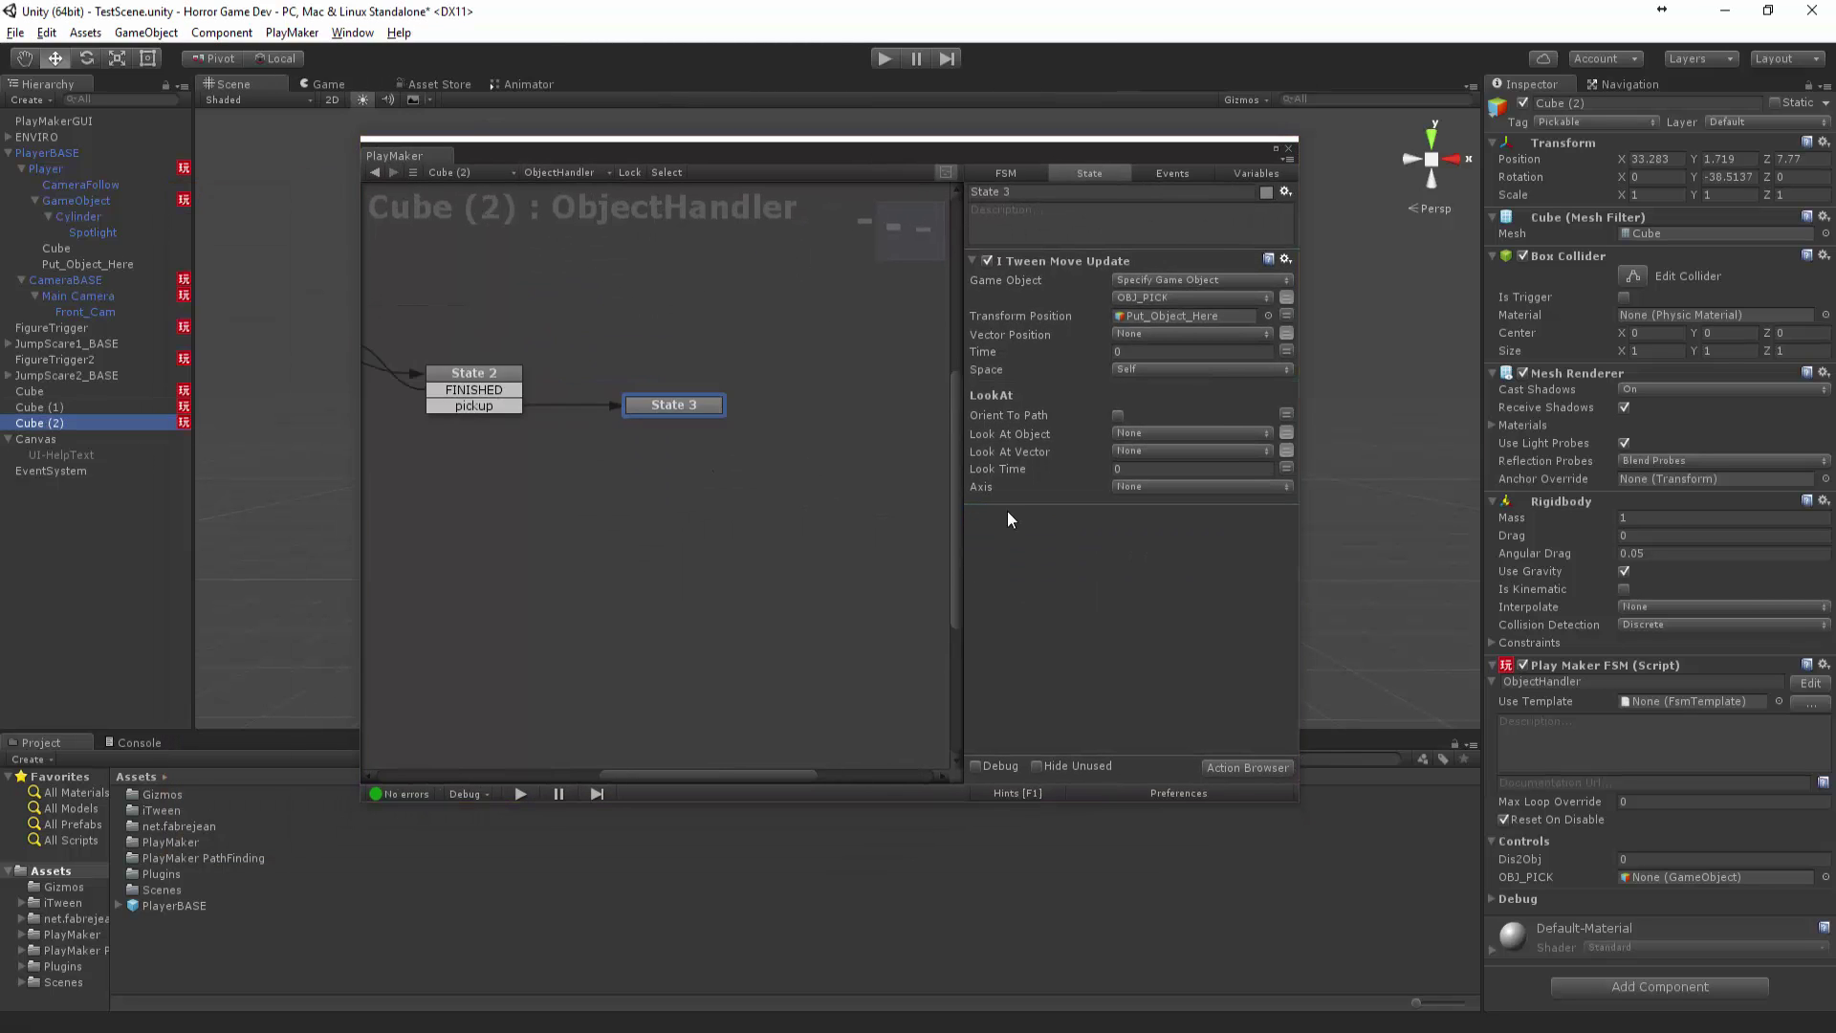
pyautogui.rightClick(1020, 531)
pyautogui.click(1136, 714)
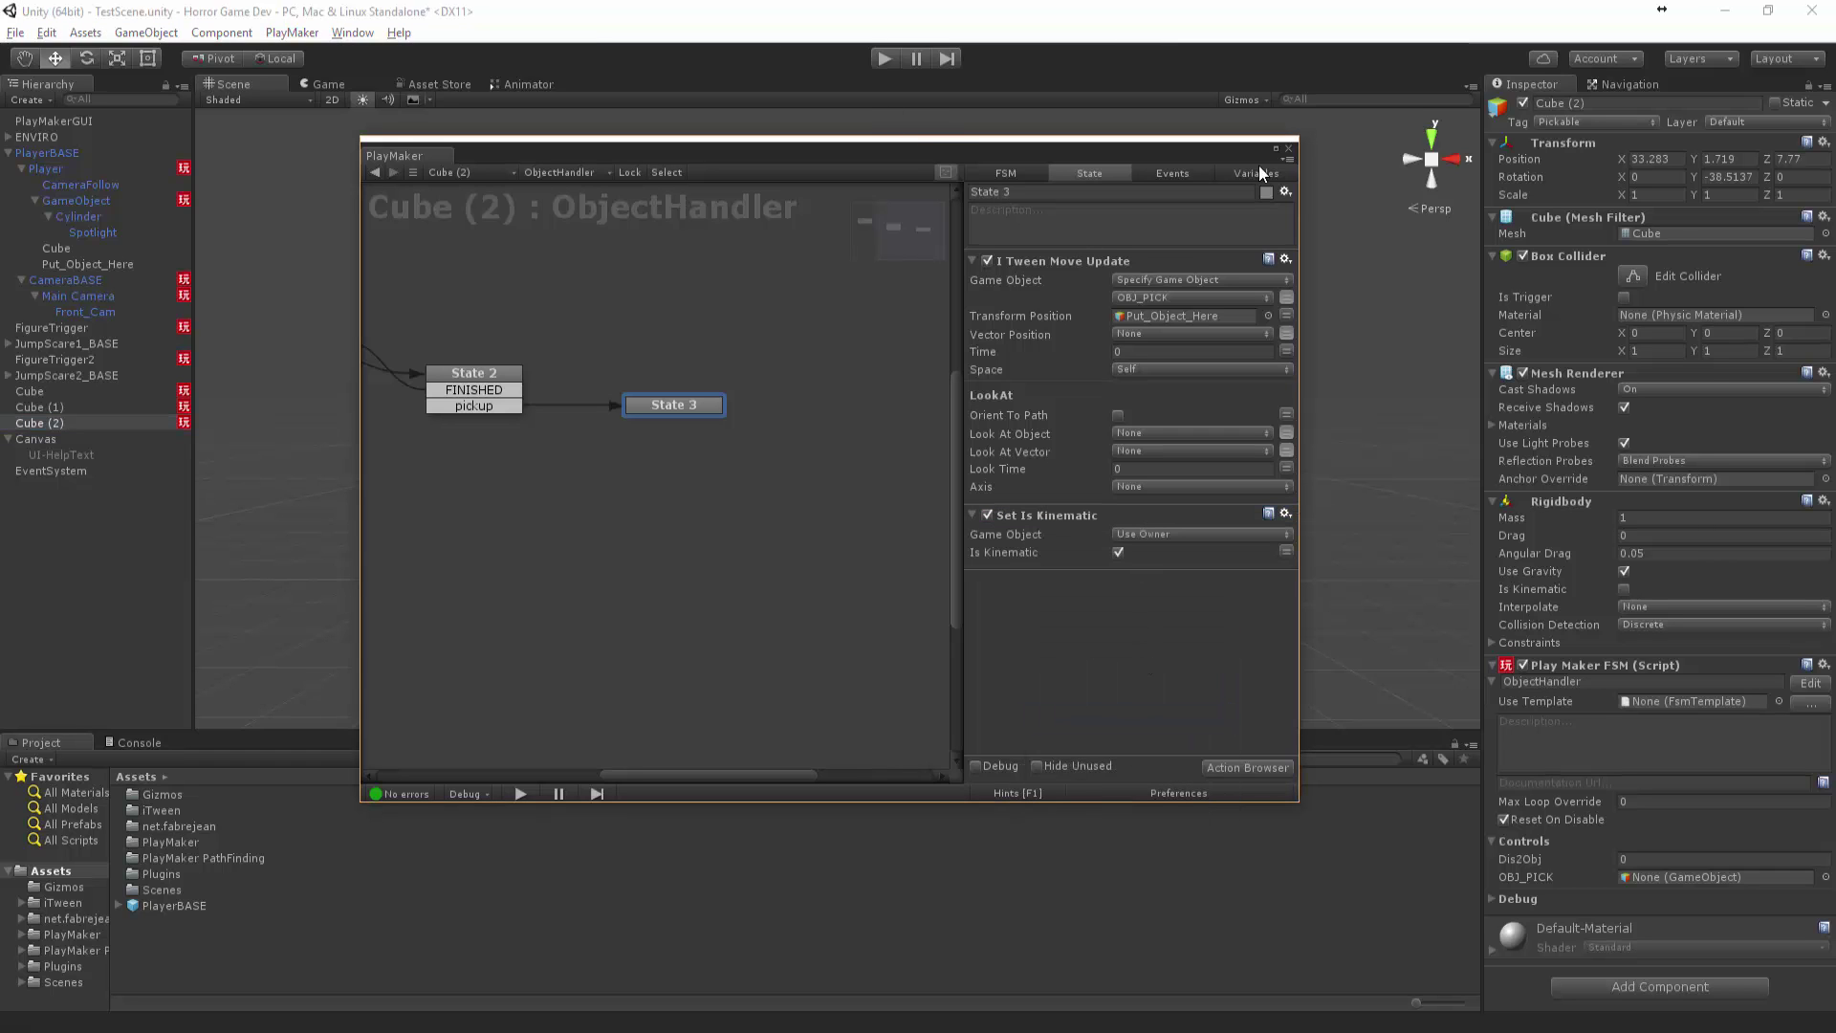
pyautogui.click(1288, 150)
# Play-test walking to a cube and picking it up with F, then frame the Player in Scene view
pyautogui.click(884, 59)
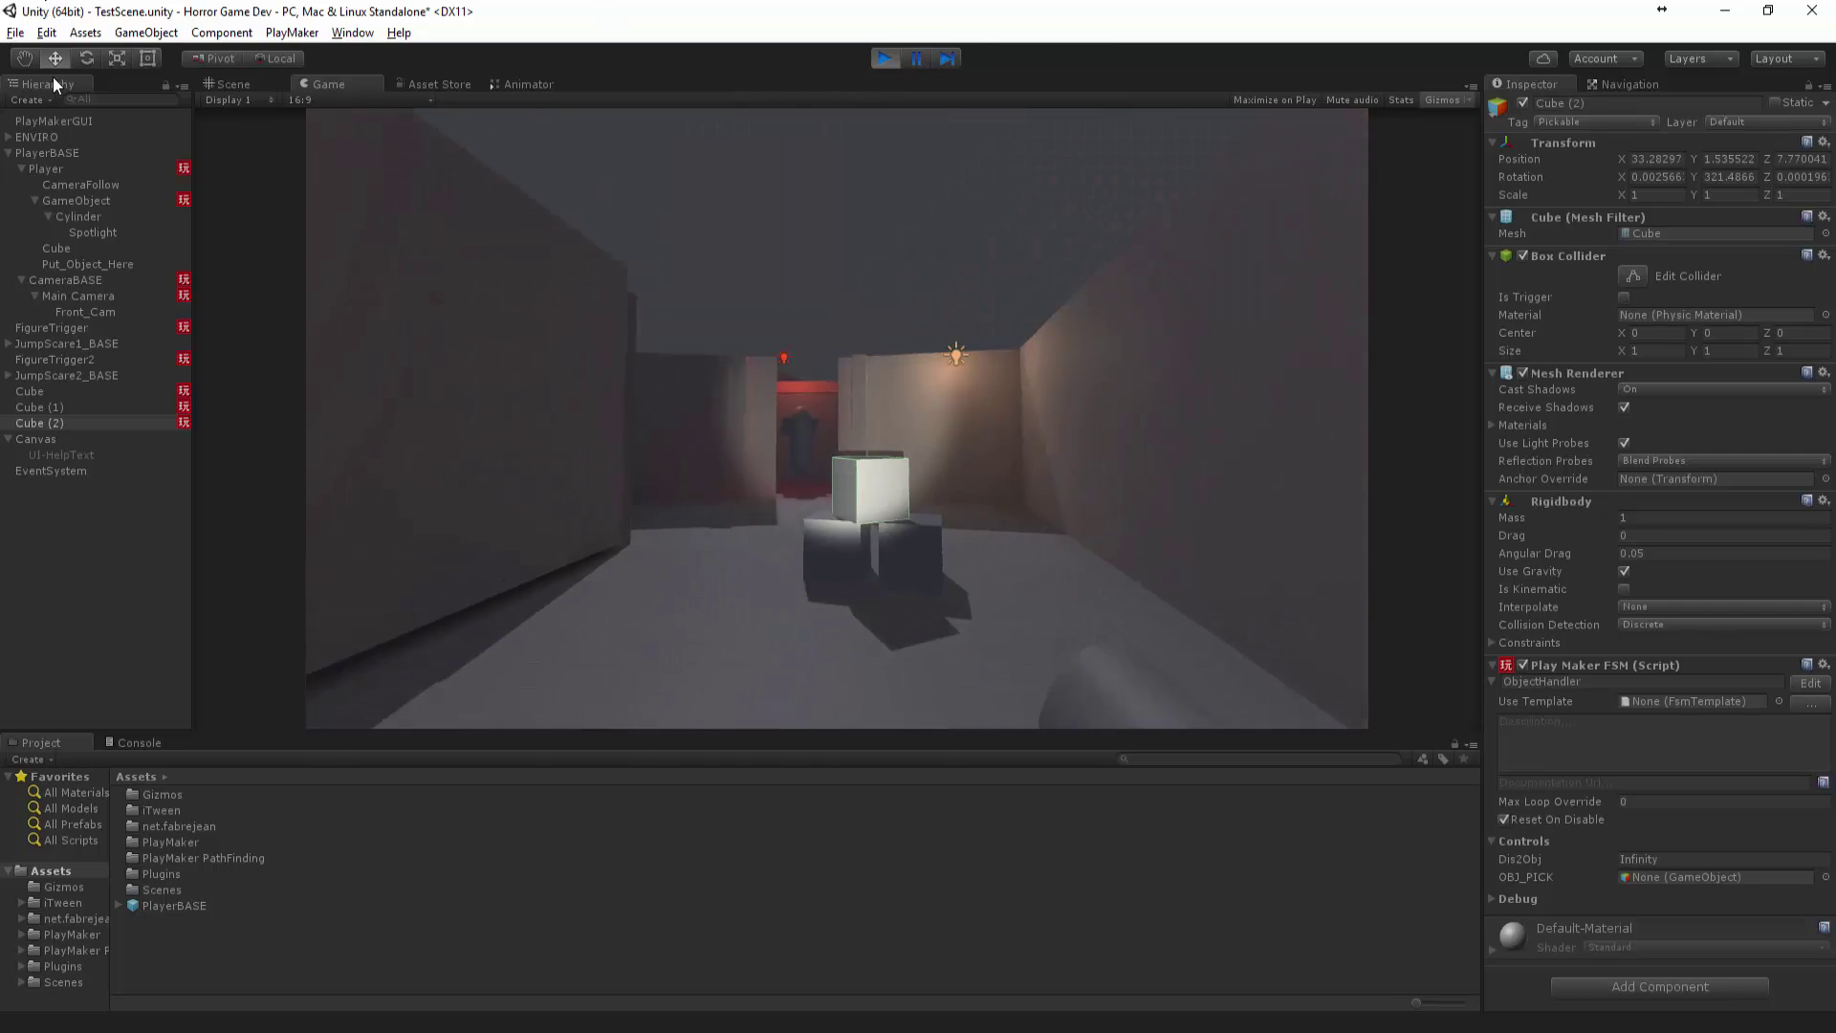
pyautogui.press('w')
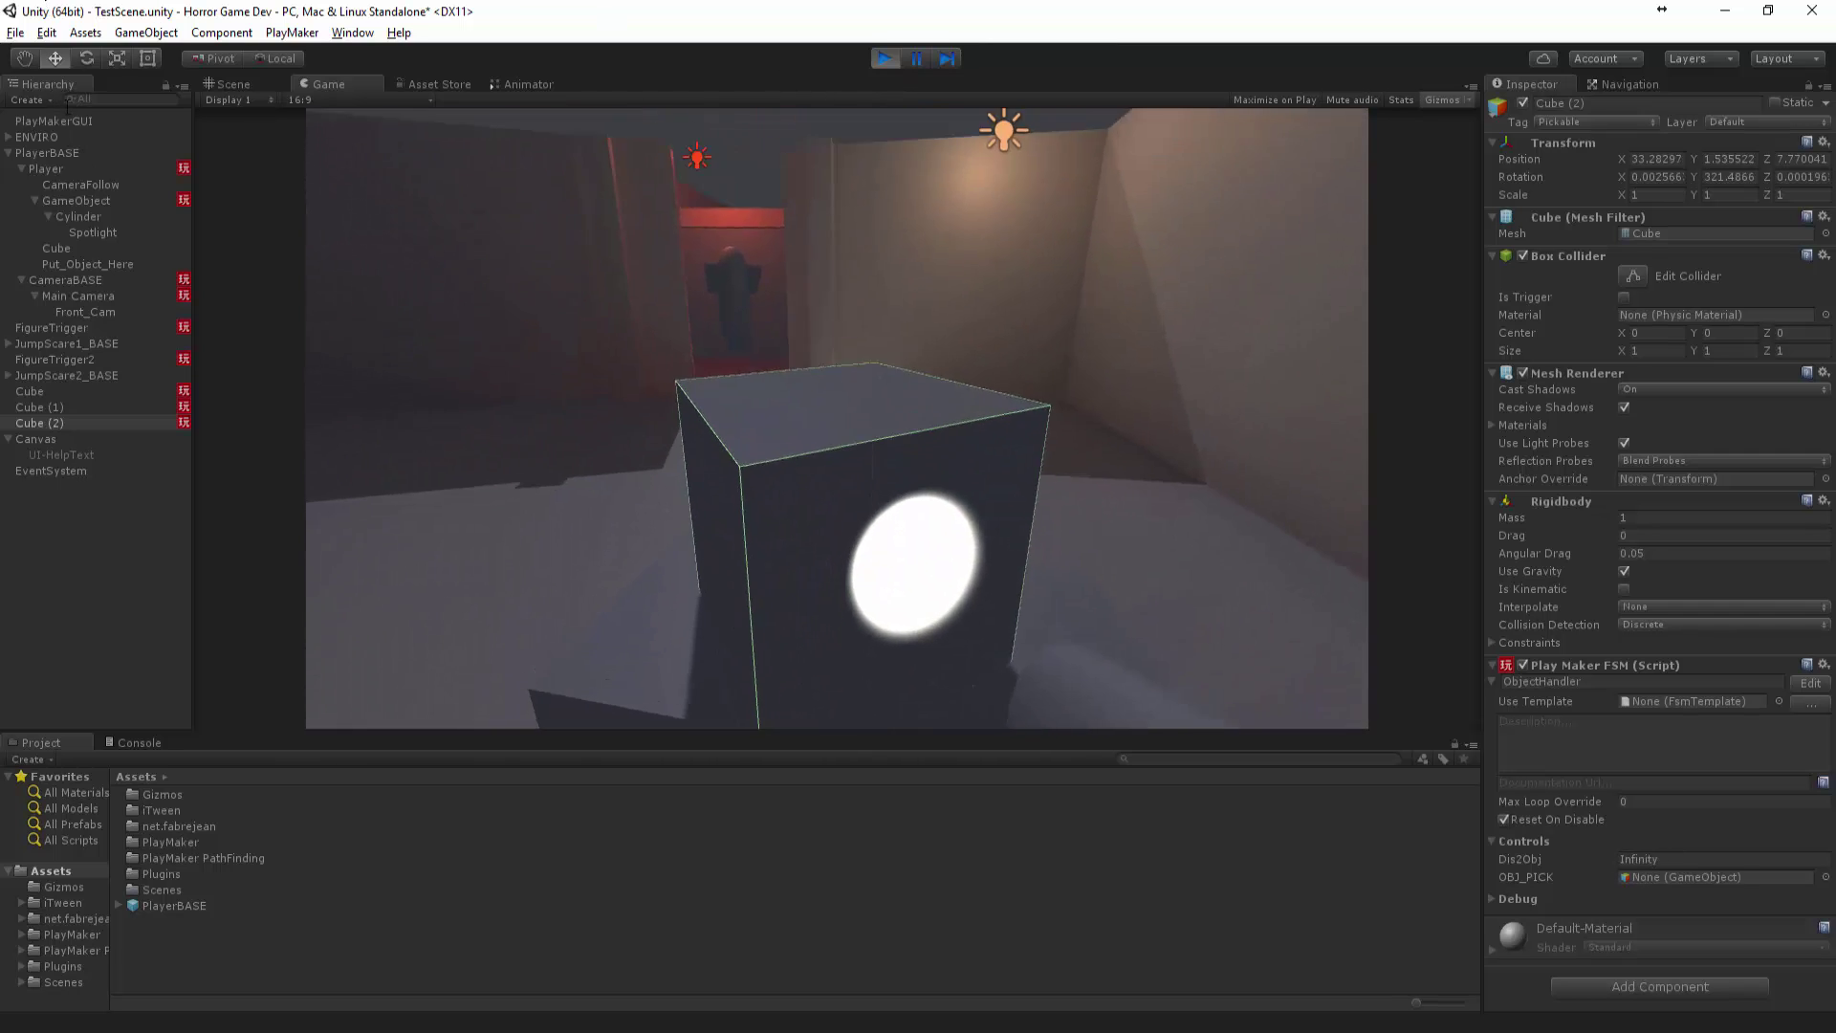
pyautogui.press('f')
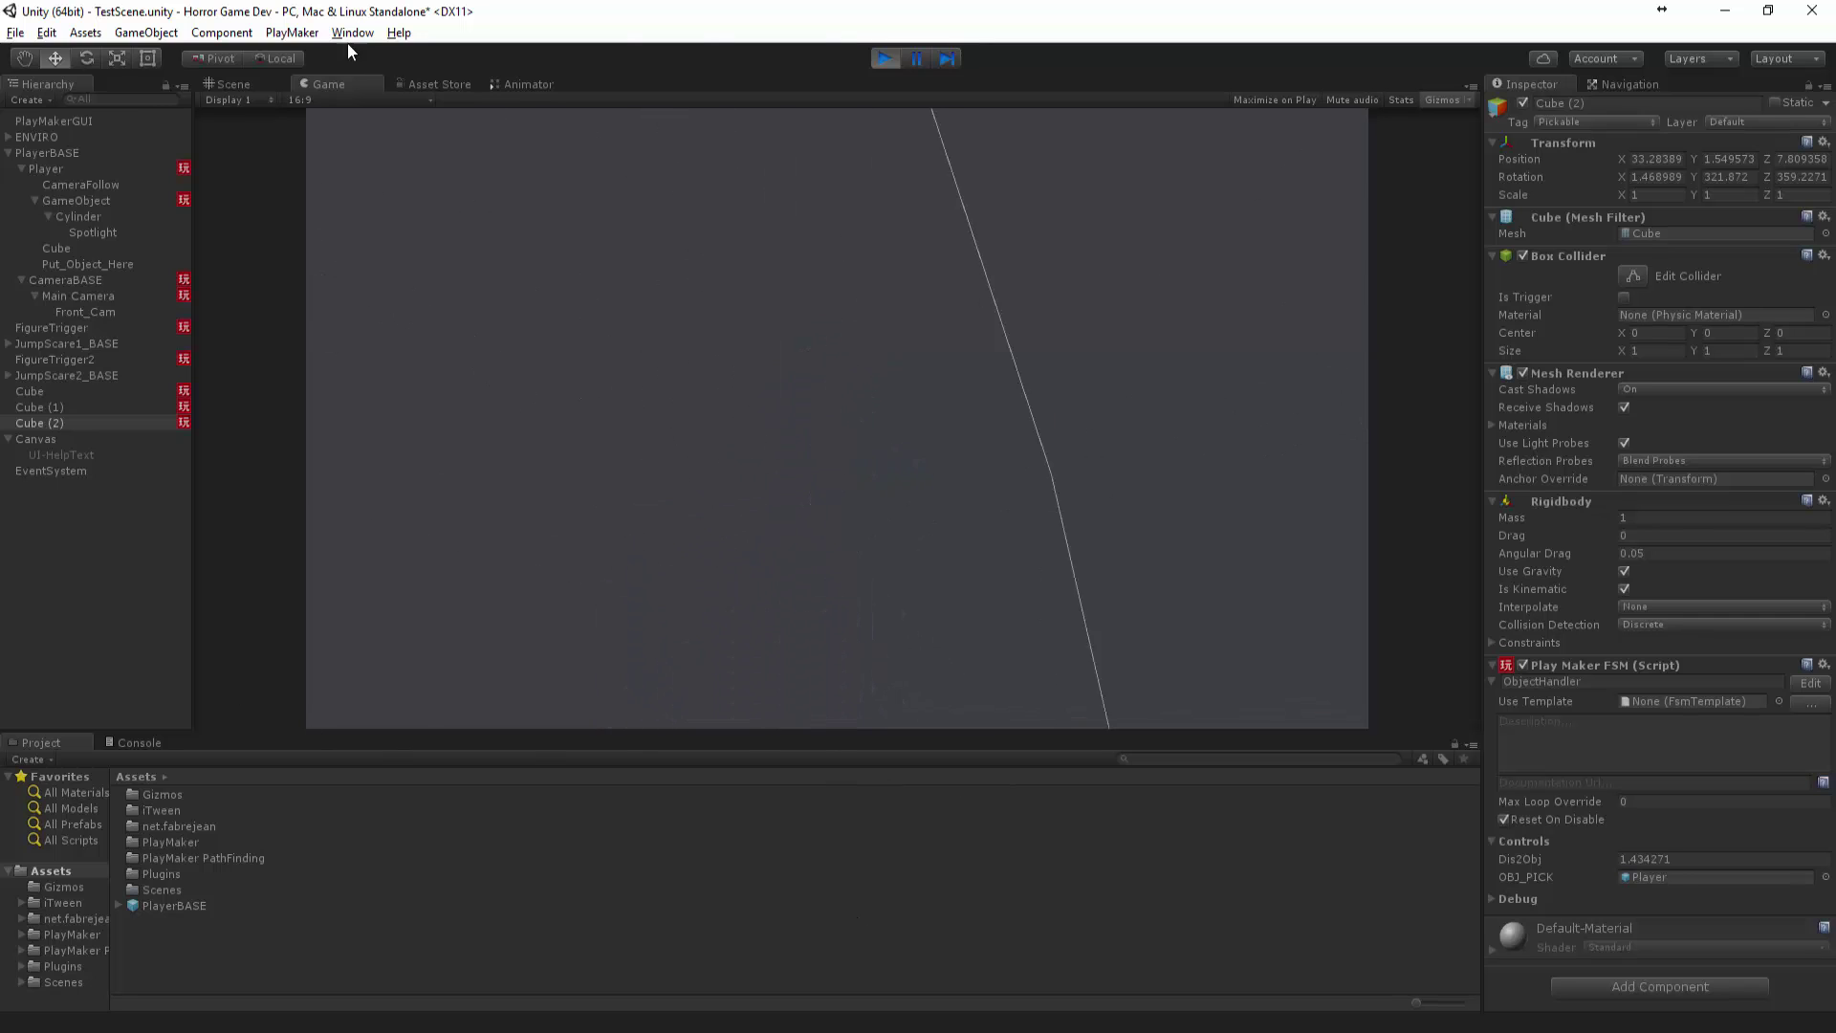
pyautogui.hotkey('ctrl', '1')
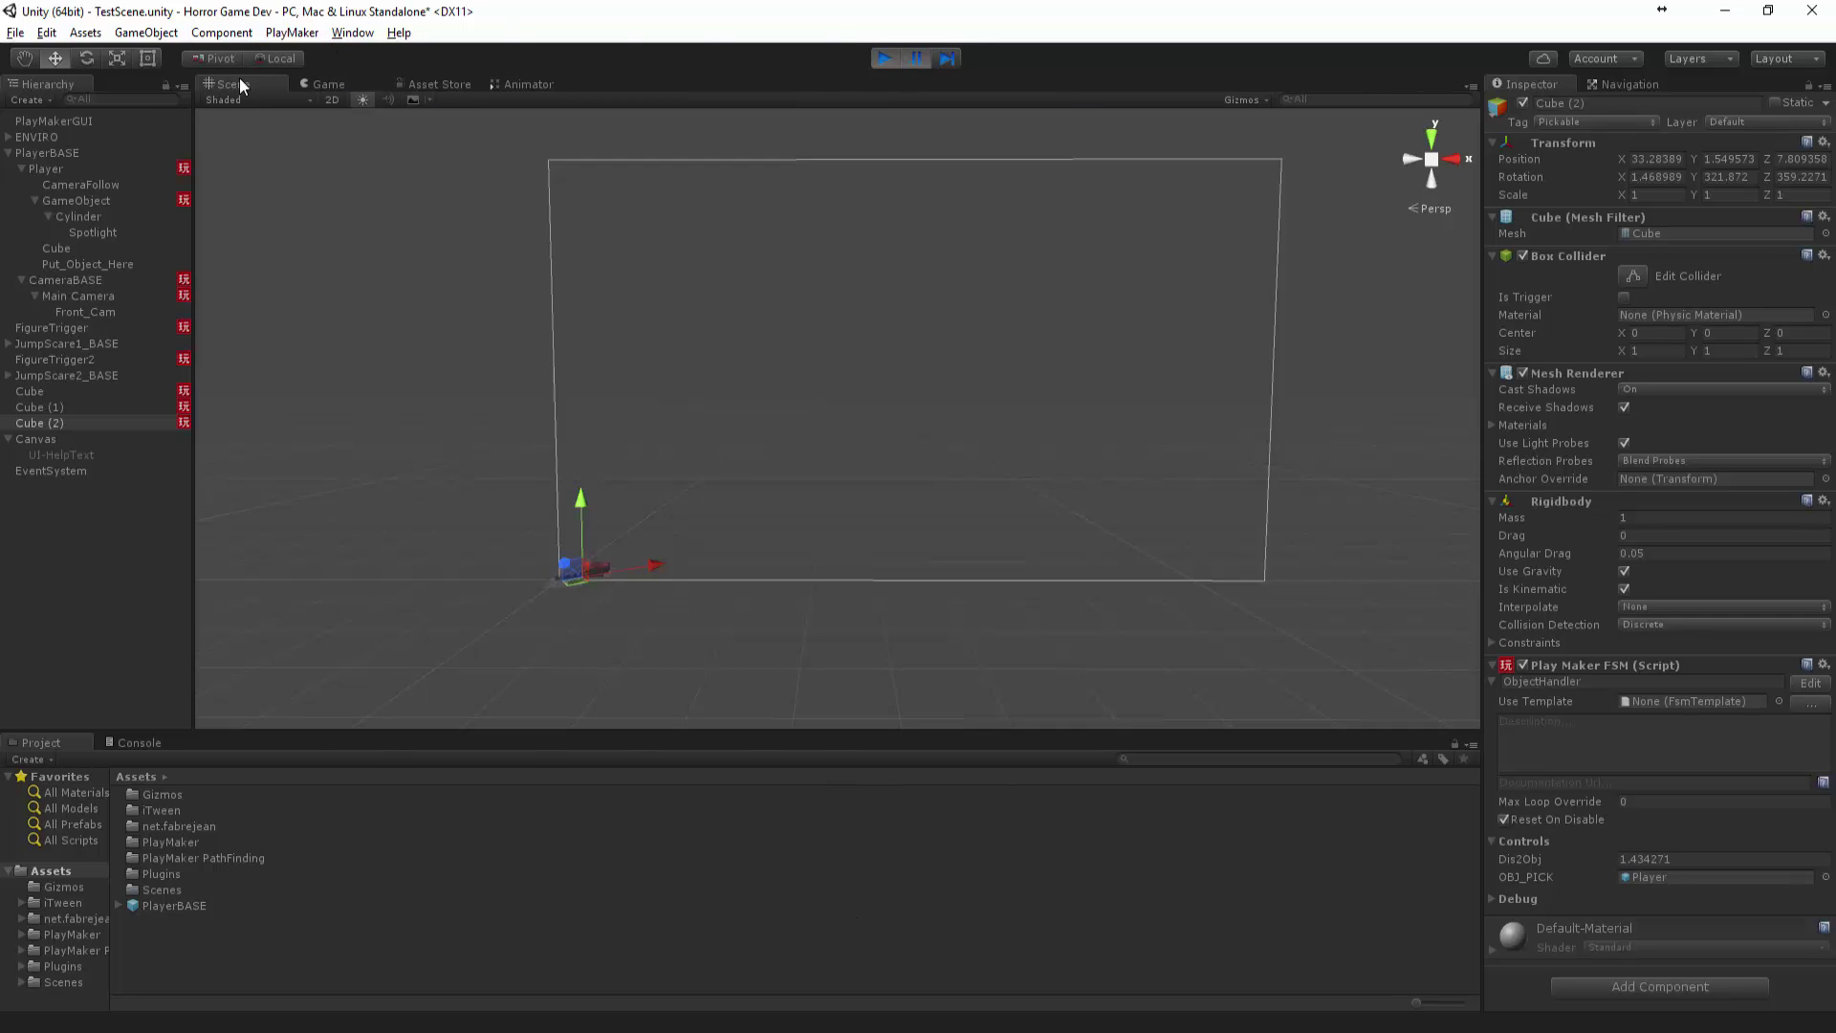
pyautogui.press('f')
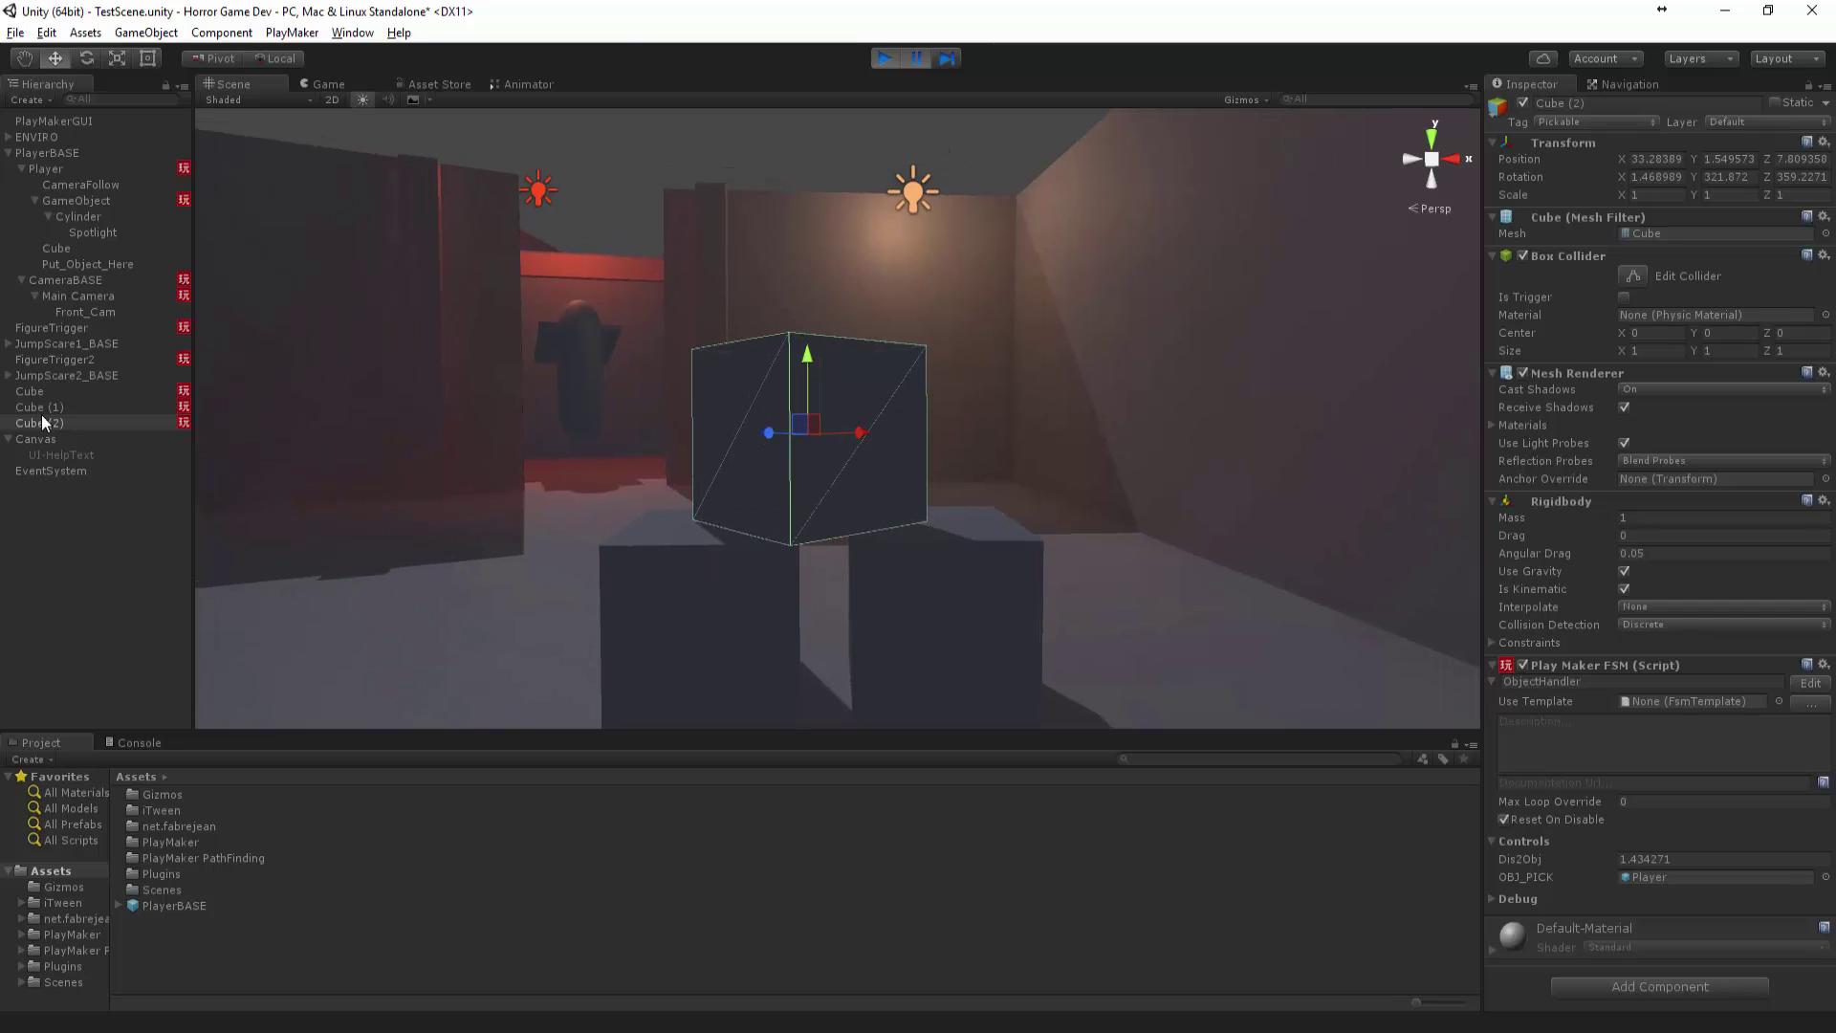
pyautogui.click(144, 169)
pyautogui.press('f')
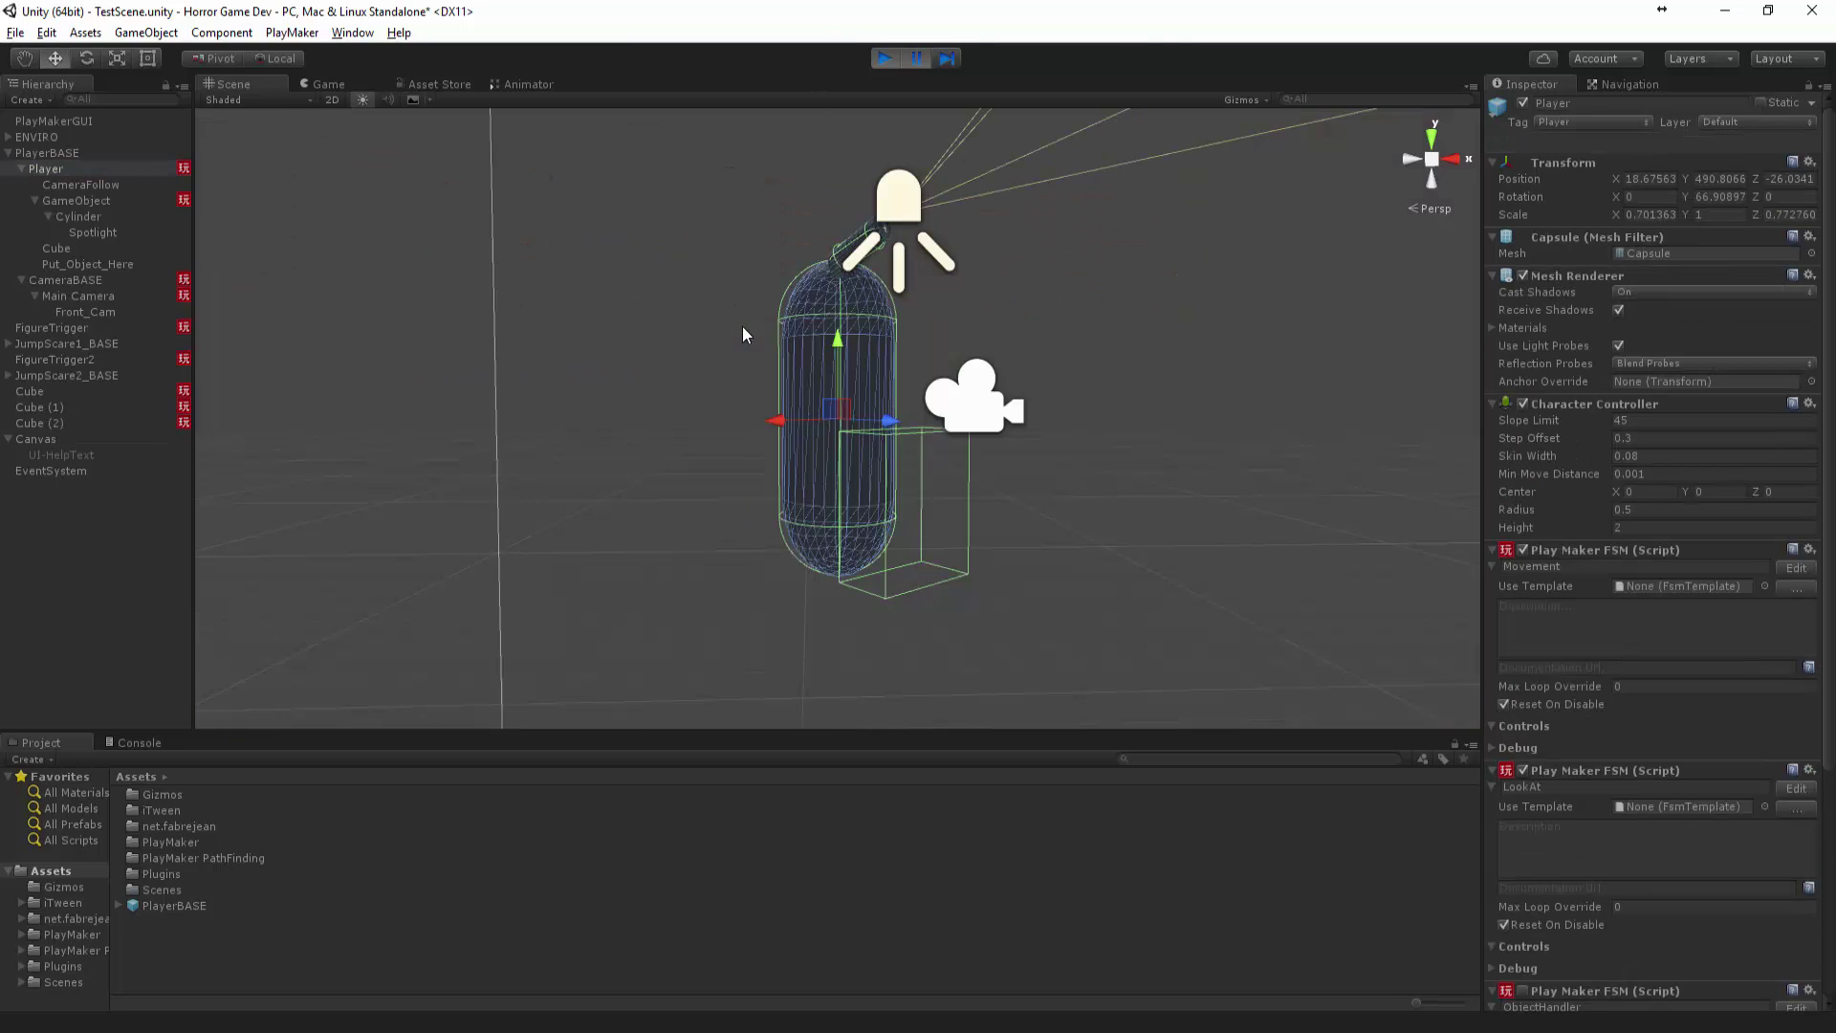
pyautogui.moveTo(921, 417); pyautogui.dragTo(998, 294, button='right')
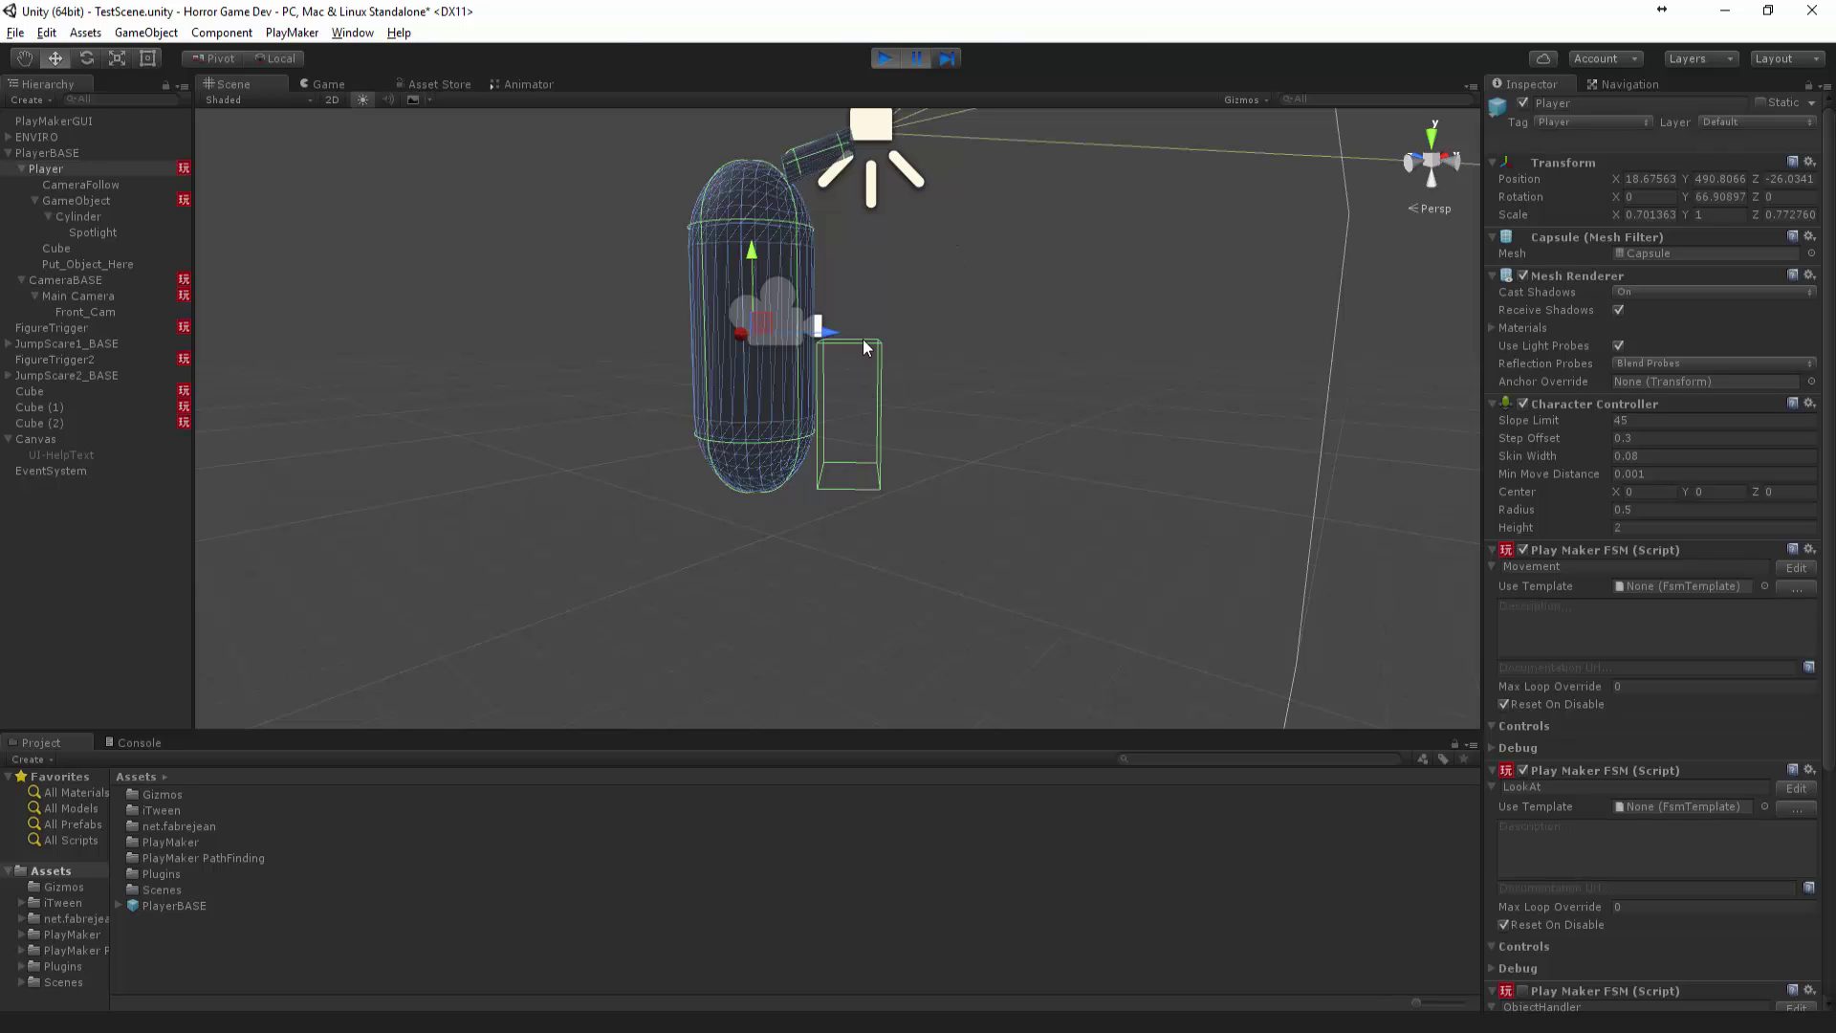
# Stop the game, frame the Player, and select Cube in the Hierarchy
pyautogui.click(883, 59)
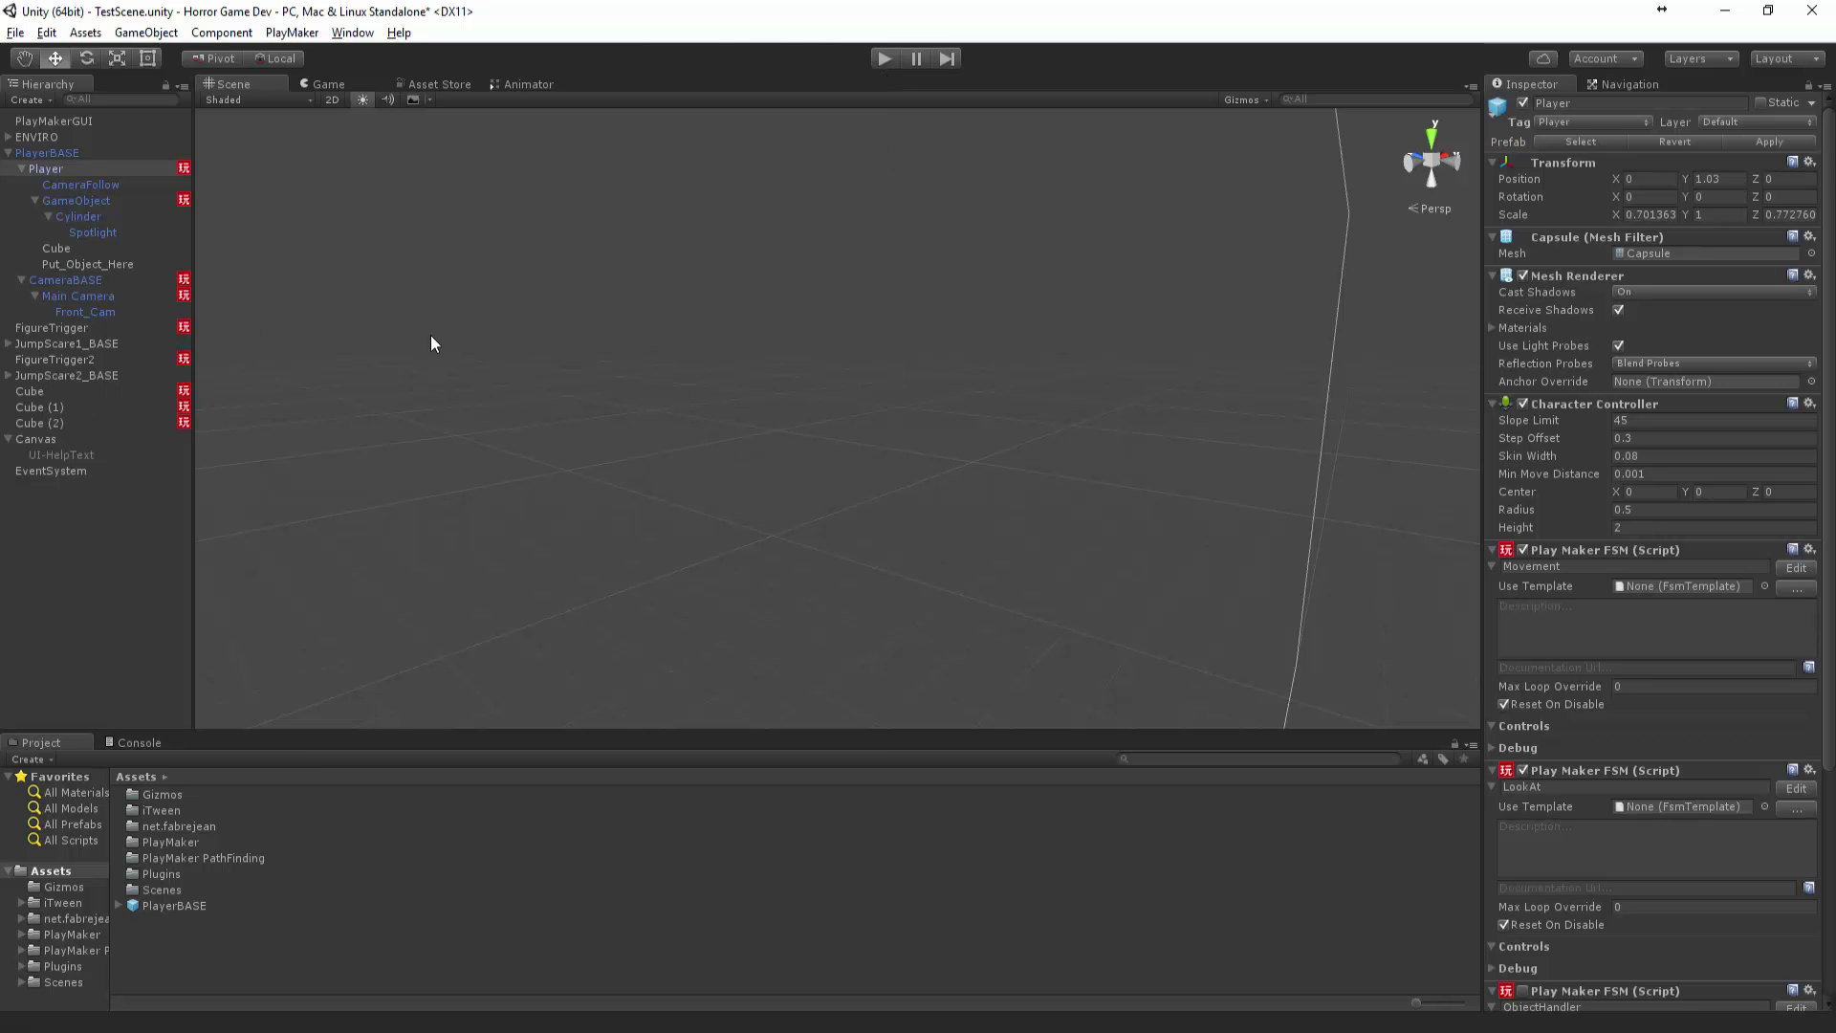
pyautogui.press('f')
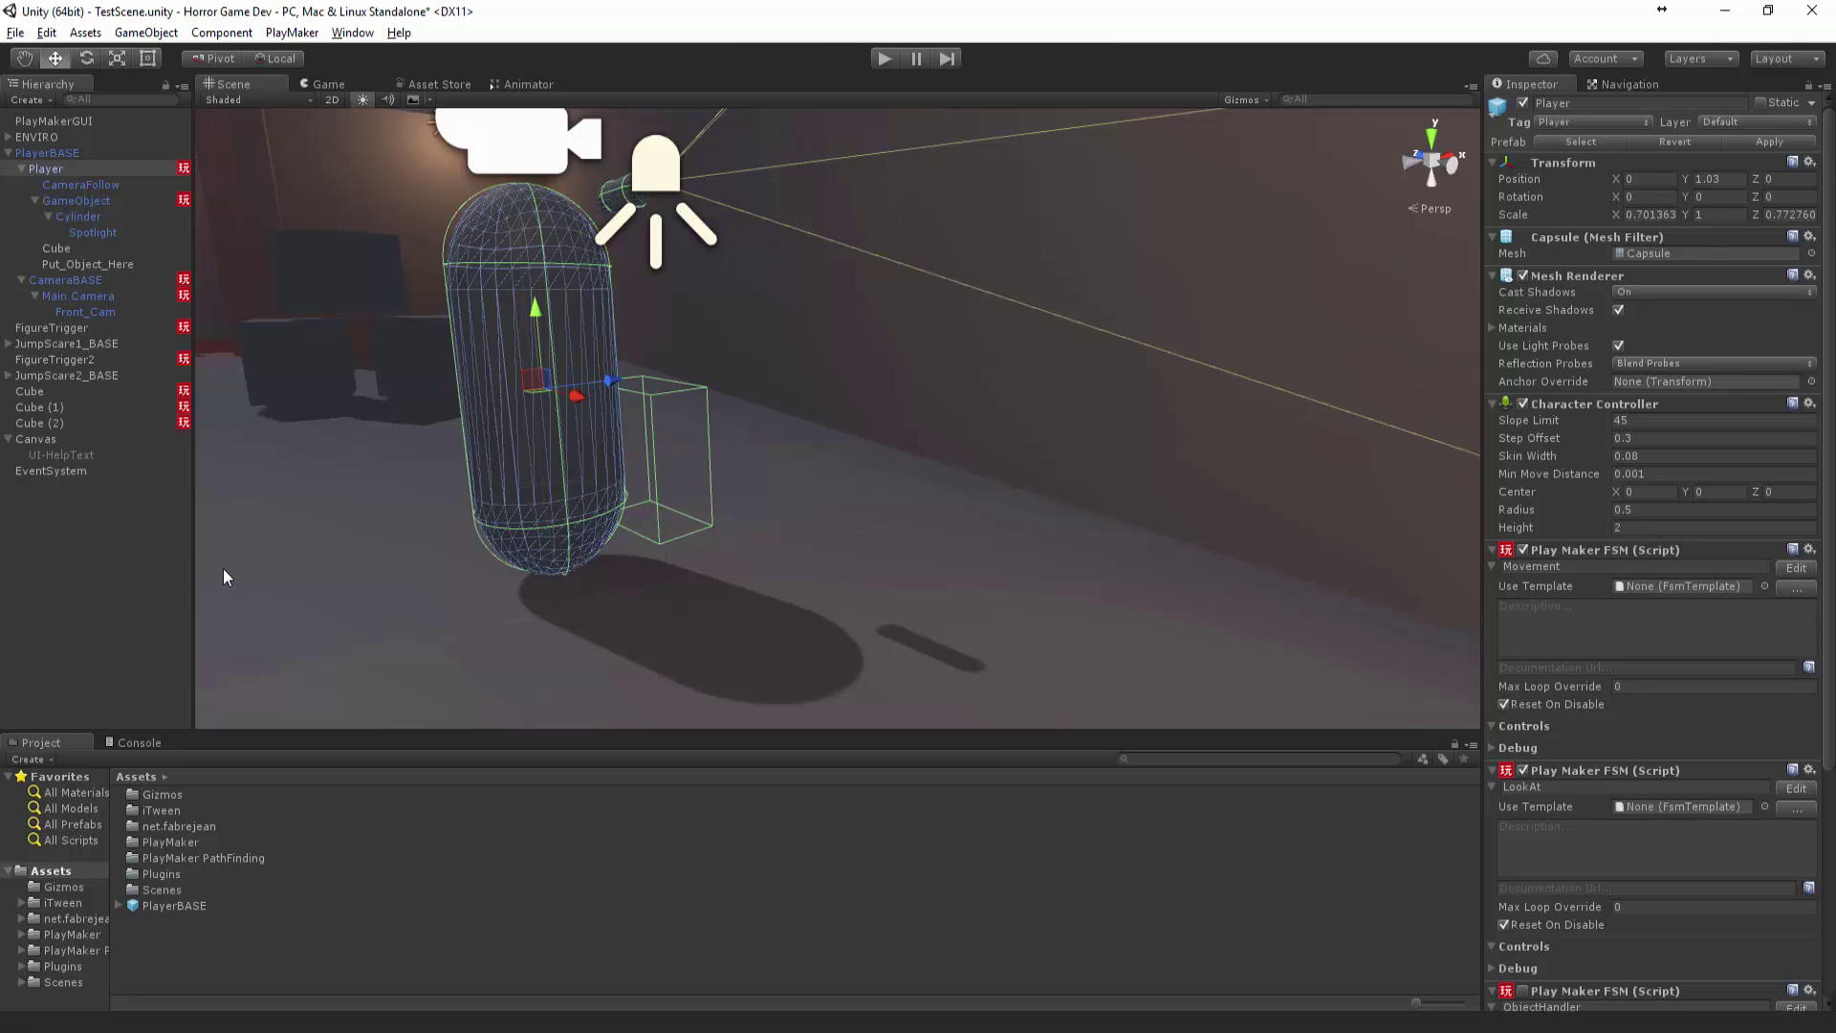
pyautogui.click(63, 389)
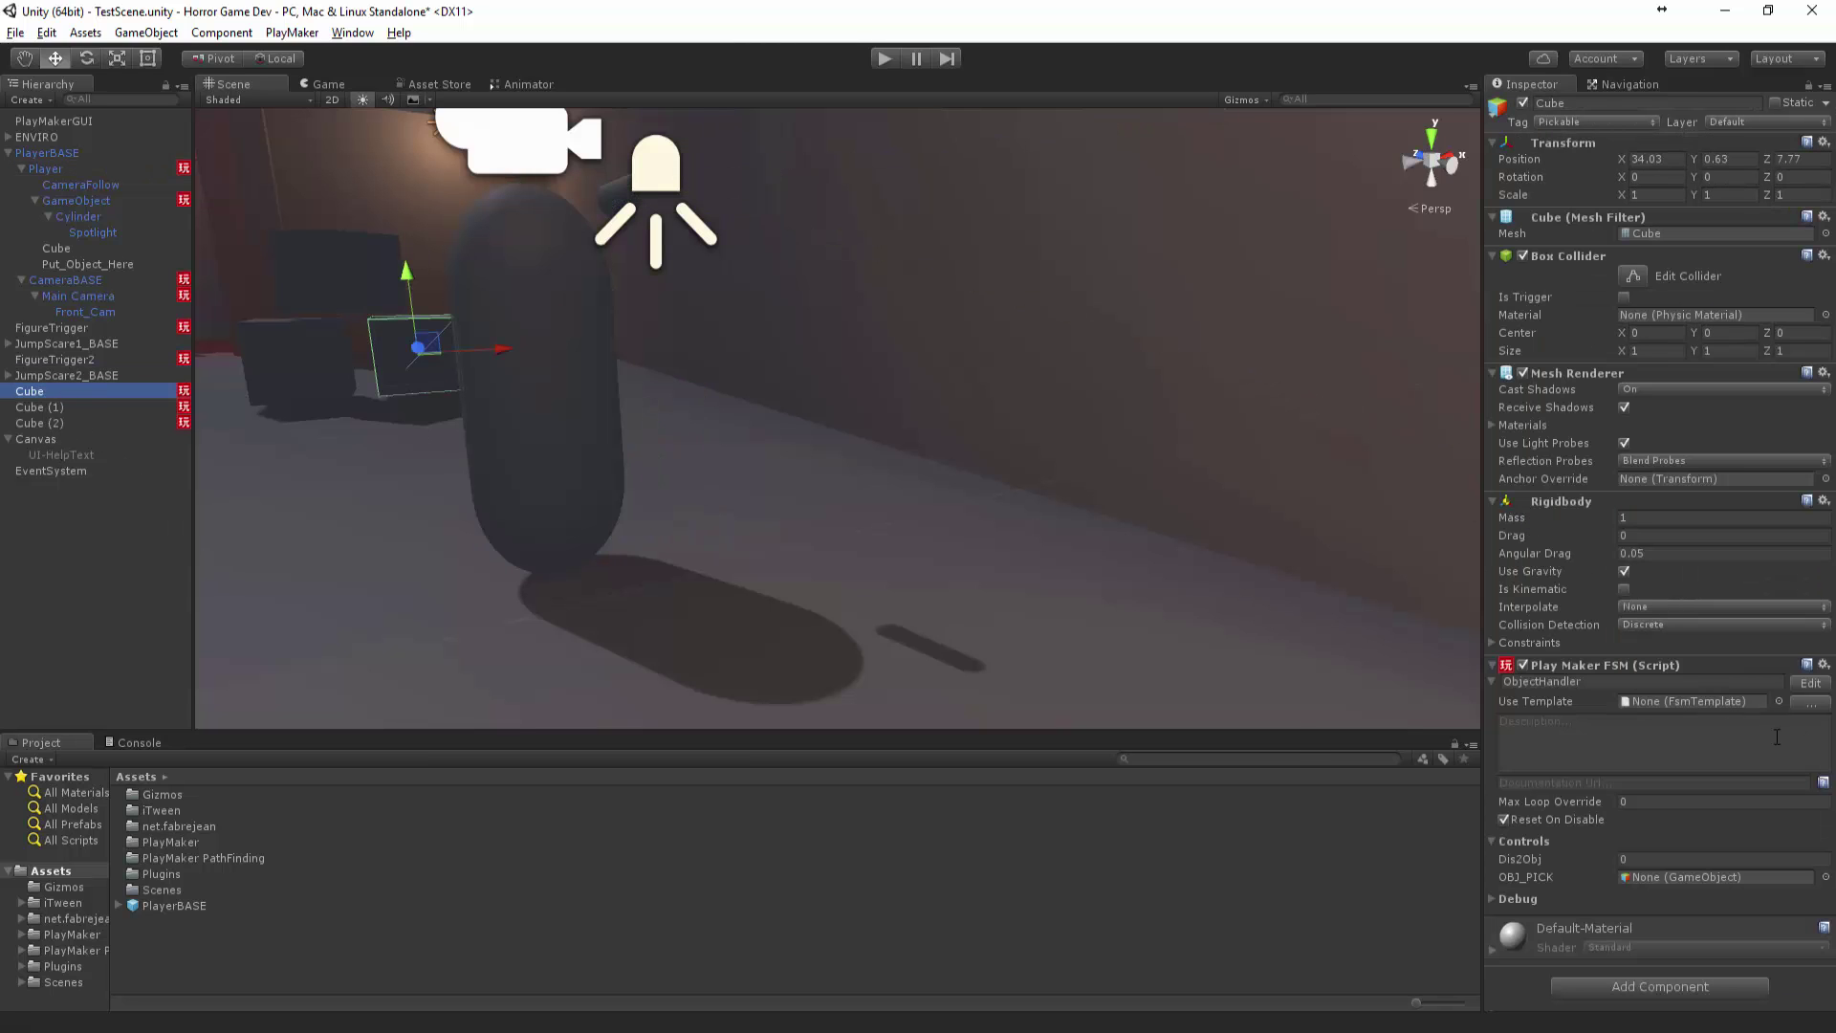
# Open Cube's FSM at State 3 and paste a second copy of Set Is Kinematic
pyautogui.click(1810, 683)
pyautogui.click(736, 378)
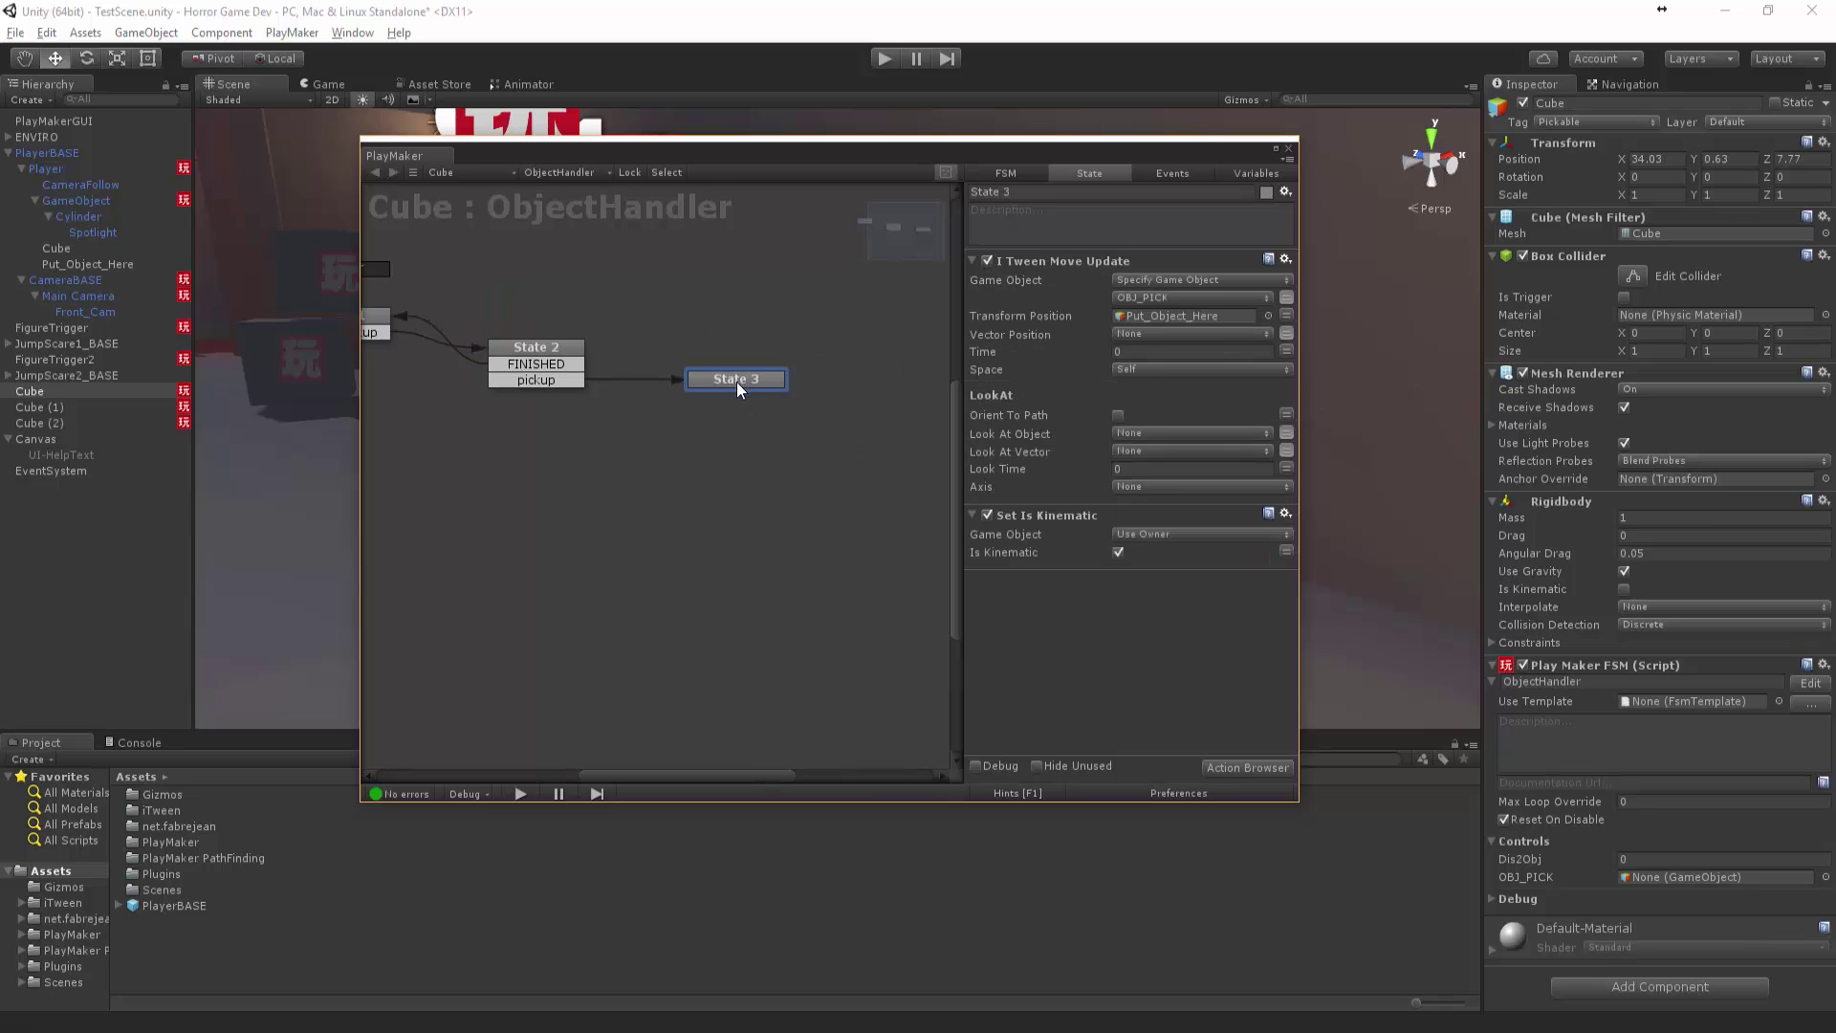
pyautogui.moveTo(559, 147); pyautogui.dragTo(862, 180)
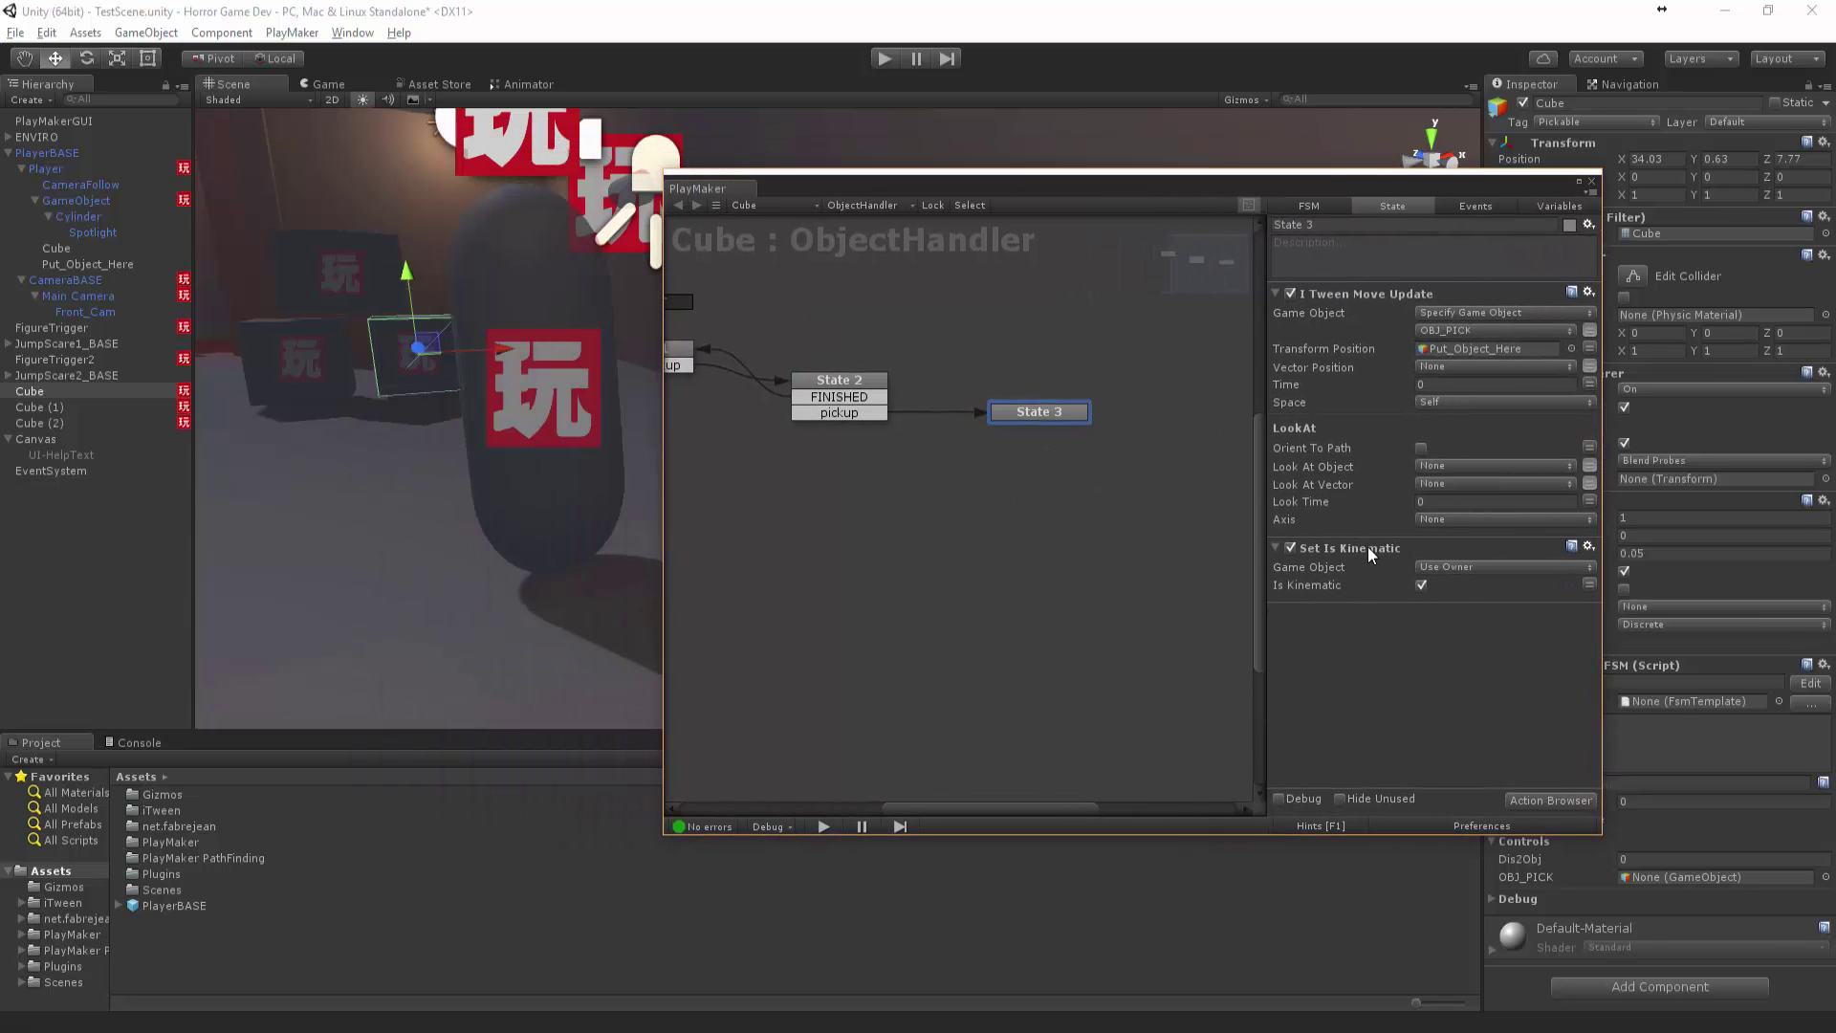
pyautogui.rightClick(1368, 548)
pyautogui.click(1440, 630)
pyautogui.rightClick(1381, 623)
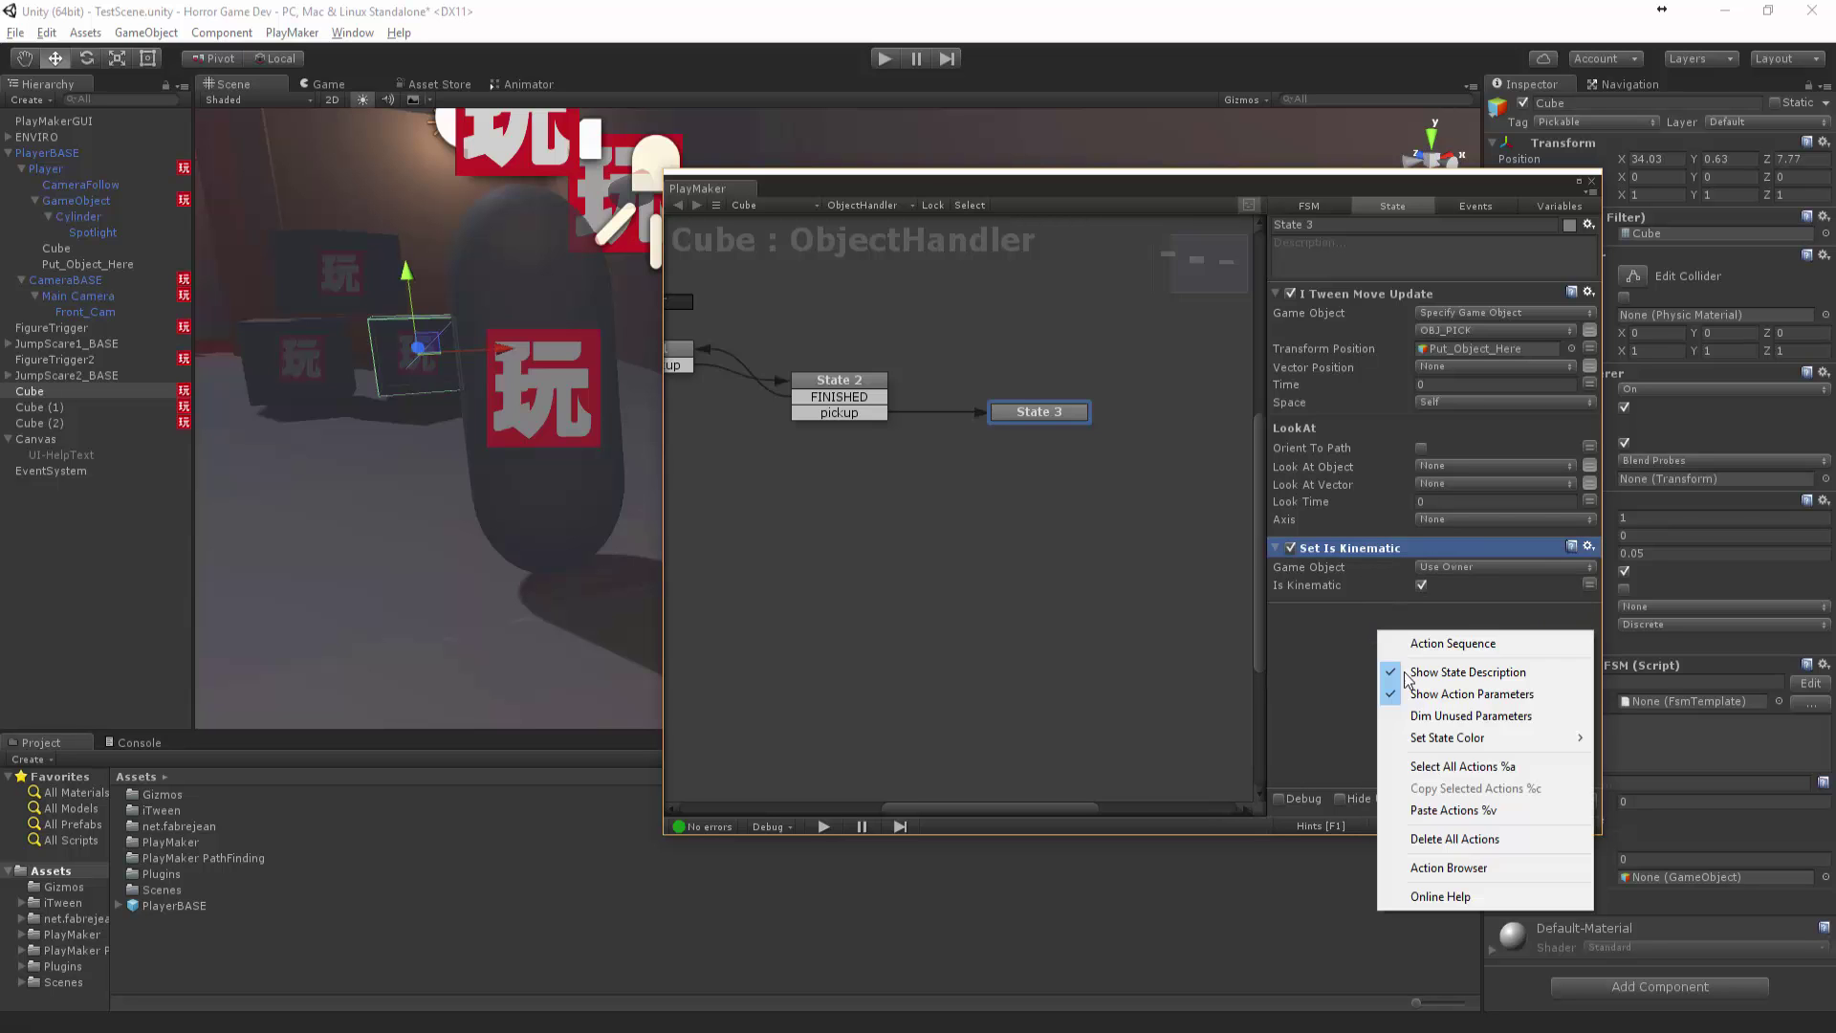
pyautogui.click(1434, 809)
# Set the second Set Is Kinematic to target the Cube game object directly
pyautogui.click(1444, 633)
pyautogui.click(1459, 679)
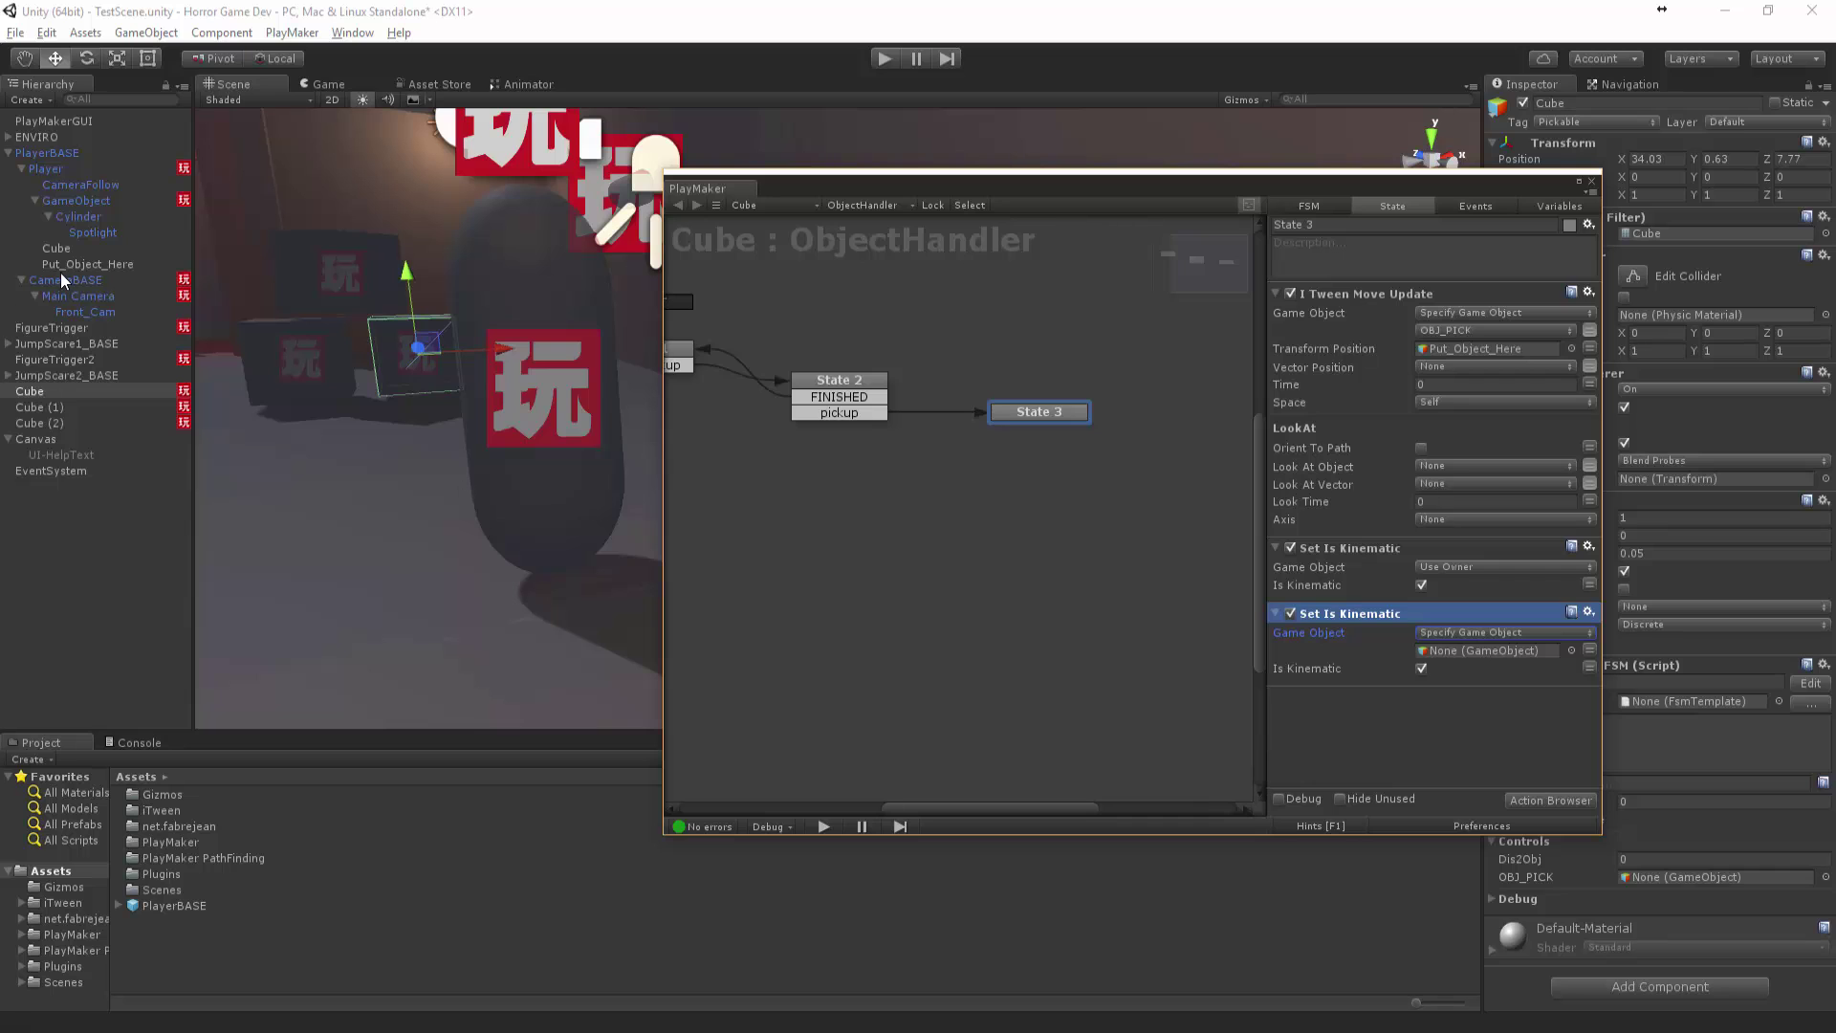
pyautogui.moveTo(29, 391); pyautogui.dragTo(67, 269)
pyautogui.click(69, 247)
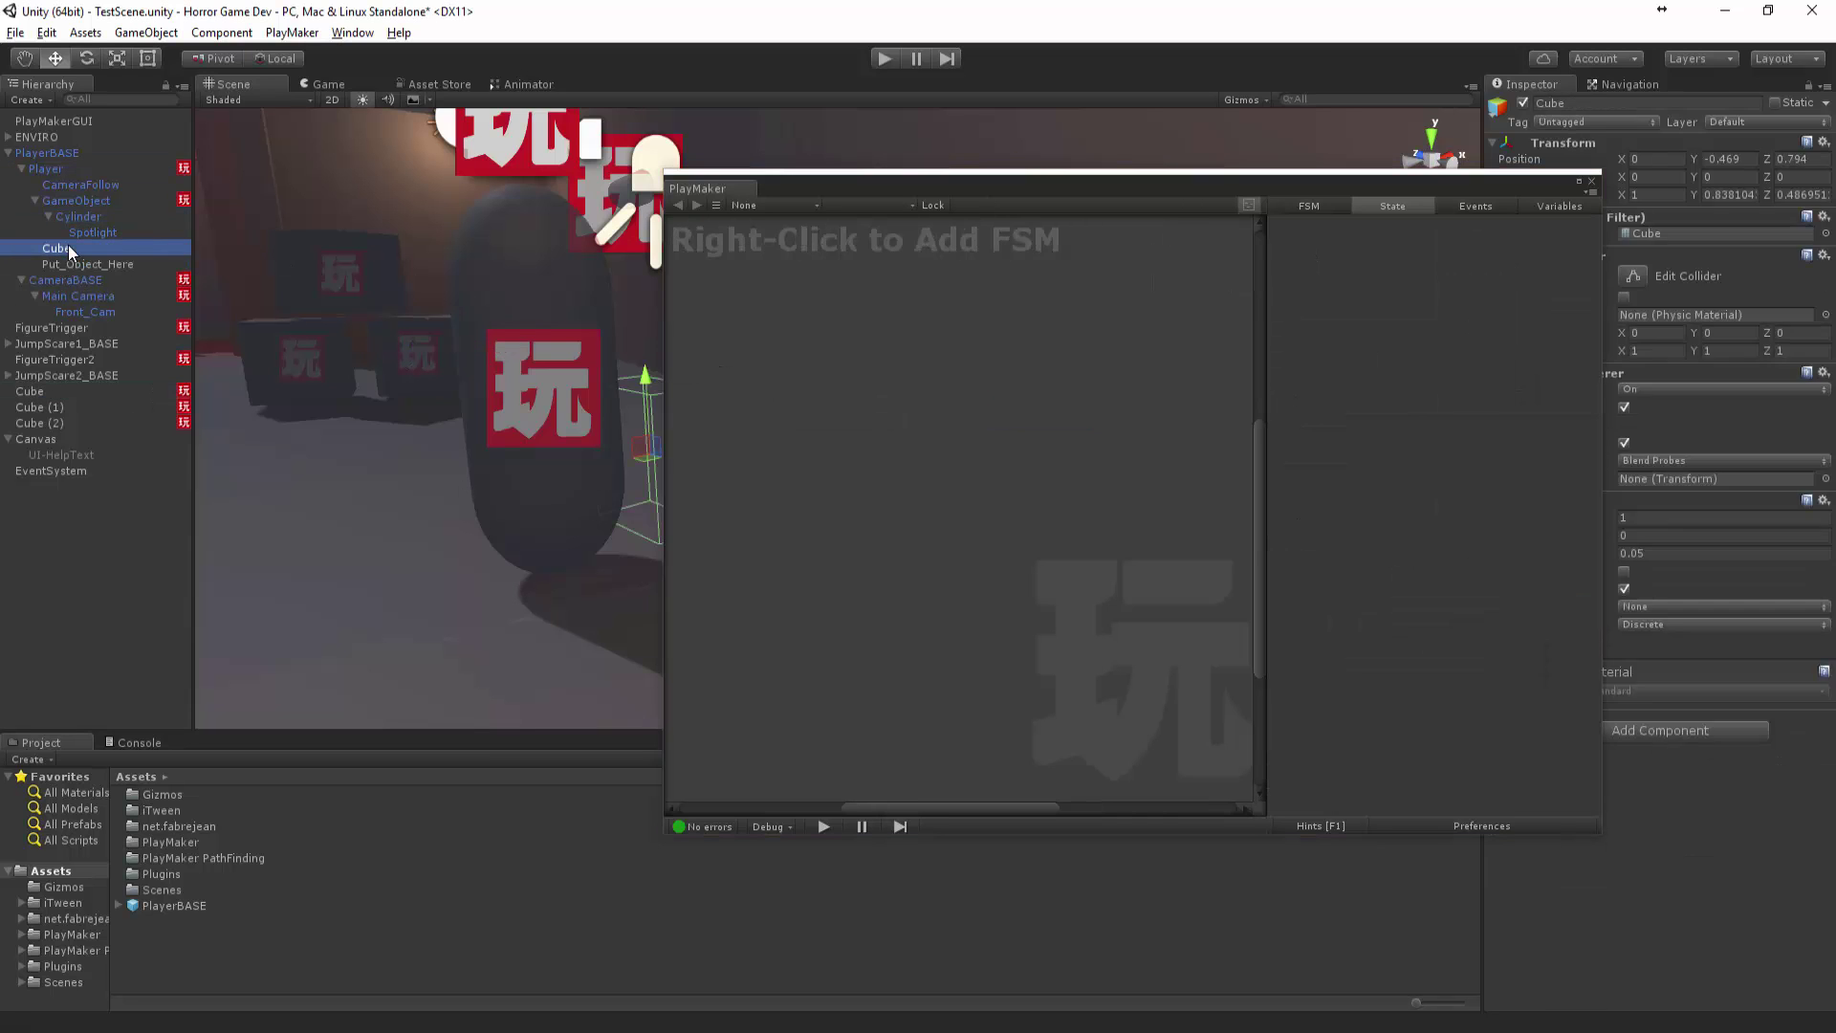
pyautogui.click(46, 391)
pyautogui.moveTo(61, 251); pyautogui.dragTo(1447, 669)
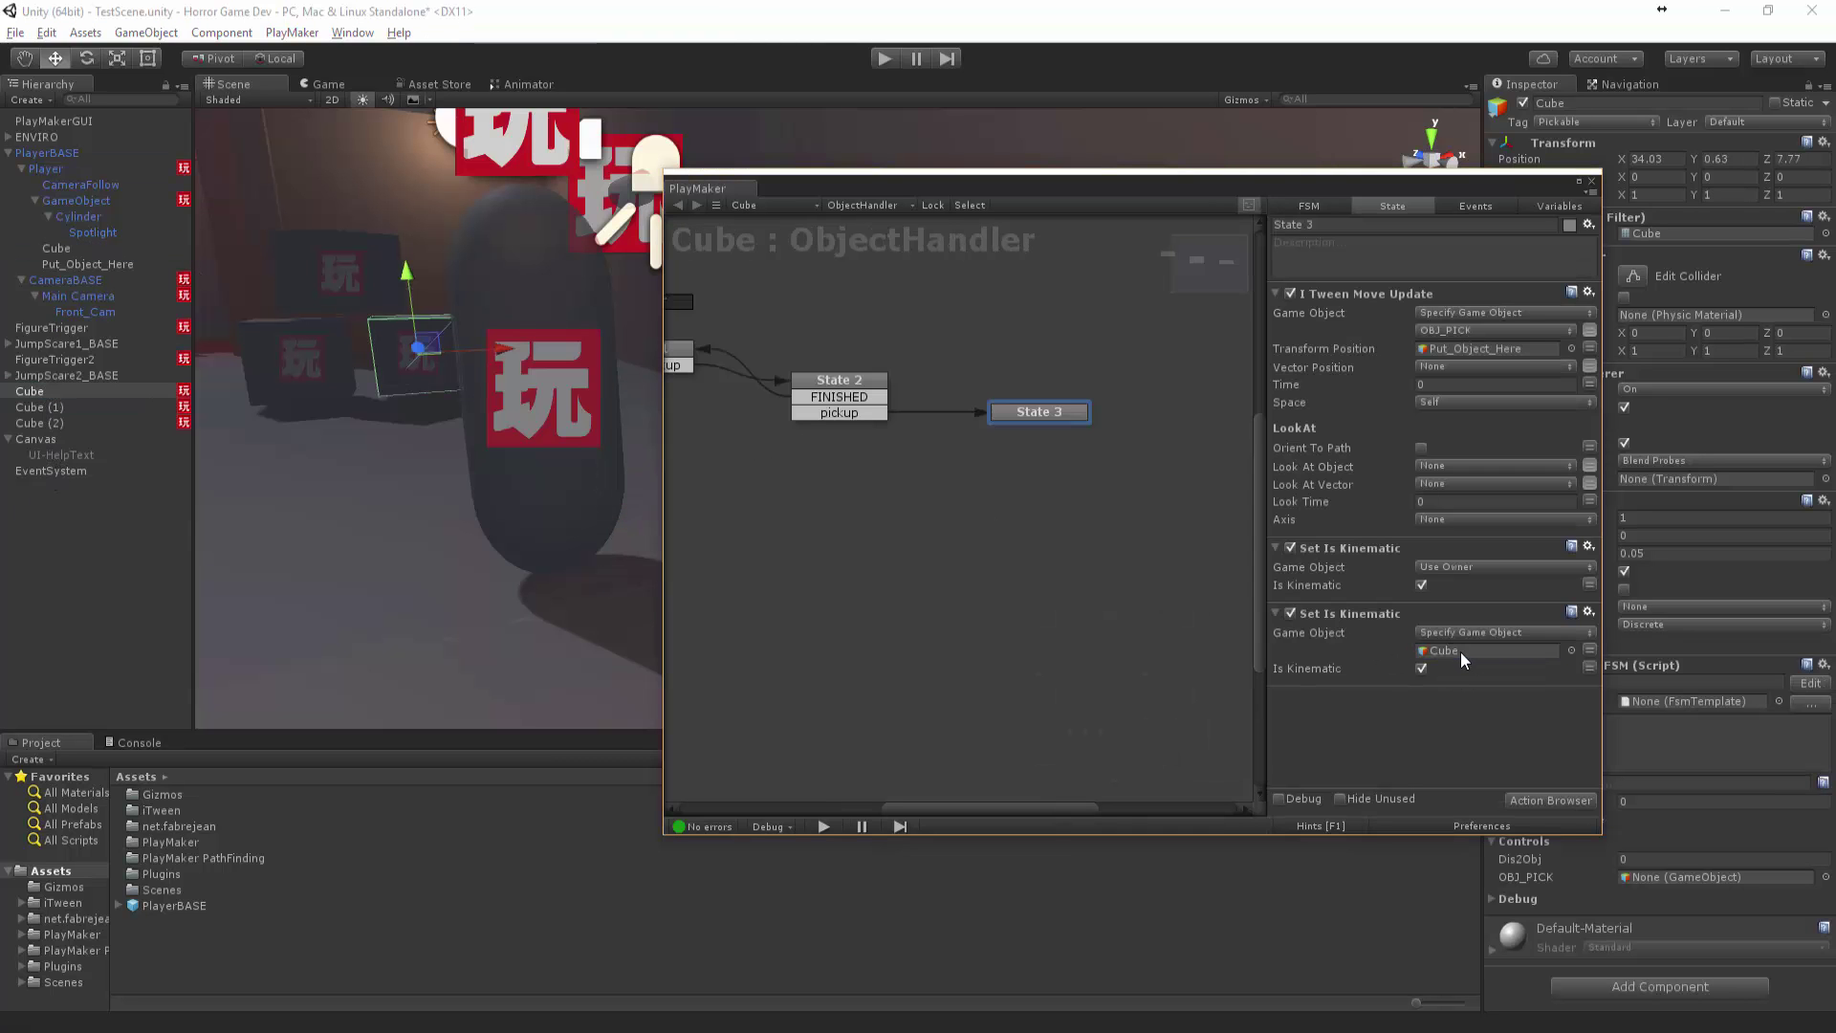
# Remove the second, Cube-targeted Set Is Kinematic action from State 3
pyautogui.rightClick(1372, 614)
pyautogui.click(1450, 932)
pyautogui.rightClick(1350, 630)
pyautogui.click(1073, 461)
# Lock the editor to this FSM and drag Cube into State 3 to list its actions
pyautogui.moveTo(675, 189); pyautogui.dragTo(674, 191)
pyautogui.click(914, 204)
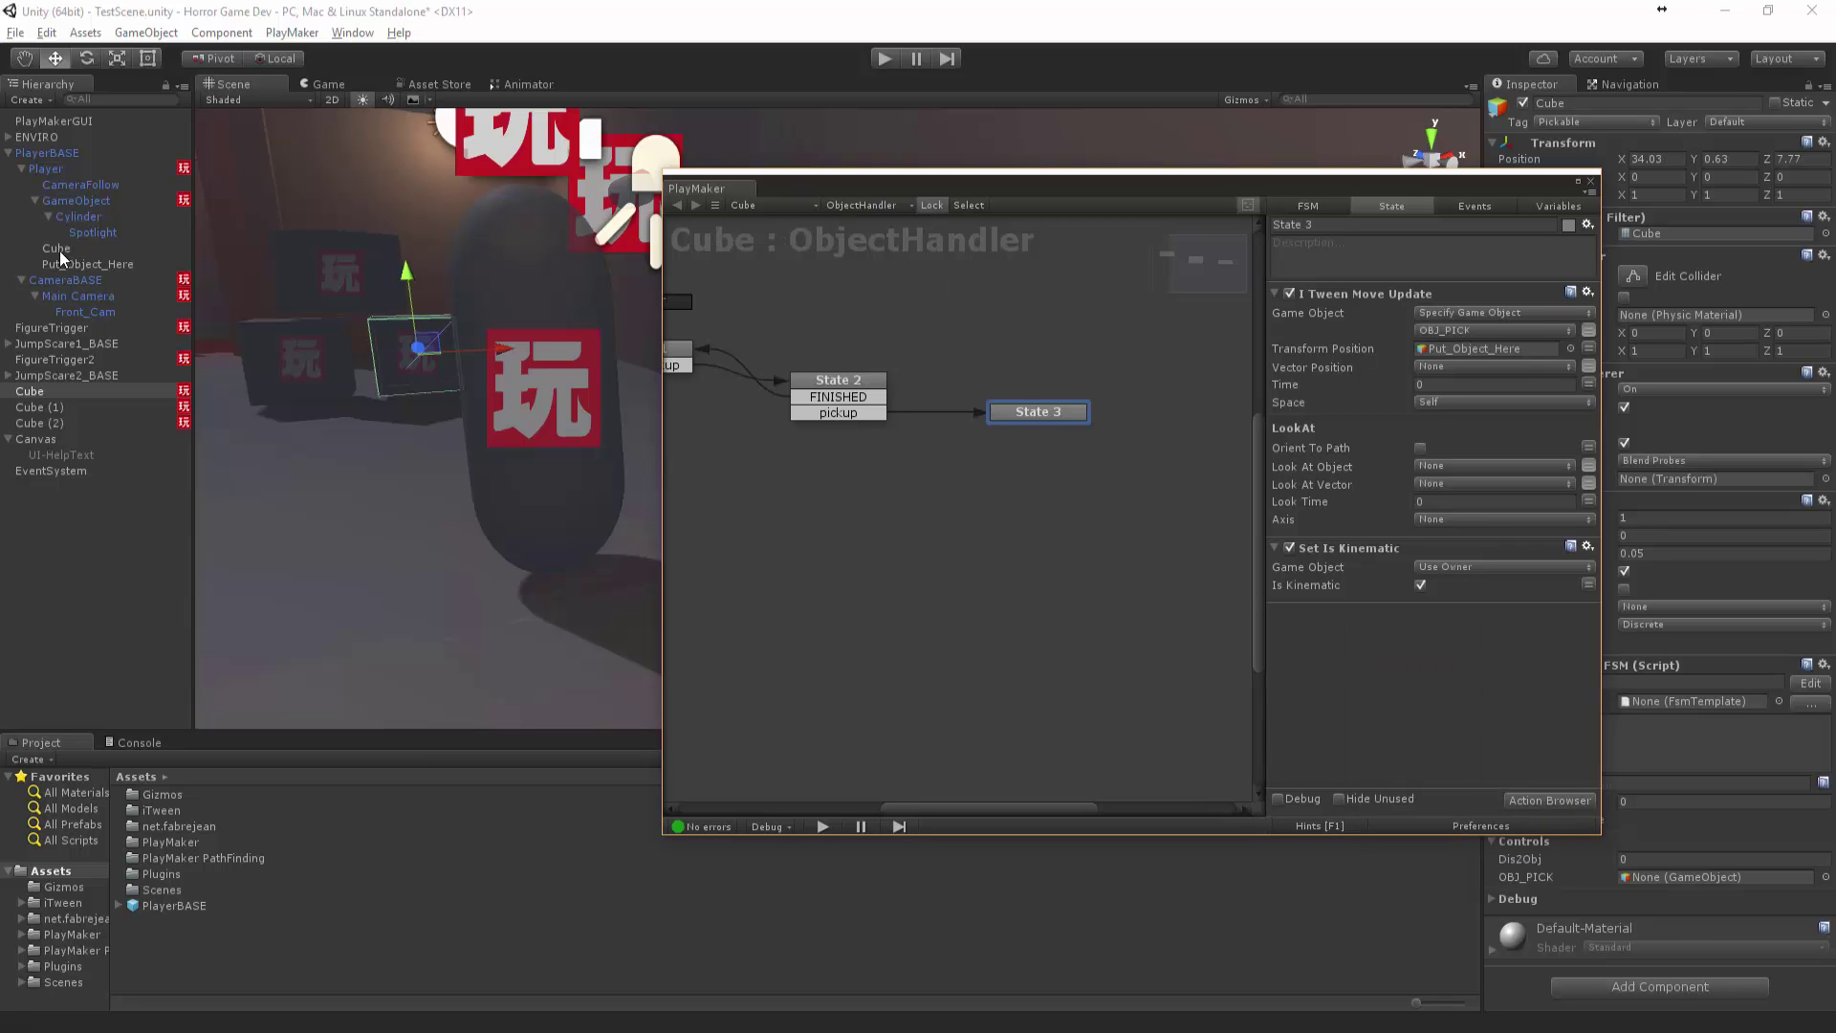
pyautogui.moveTo(60, 250); pyautogui.dragTo(1528, 616)
pyautogui.moveTo(1462, 742); pyautogui.dragTo(1467, 742)
pyautogui.moveTo(1485, 730)
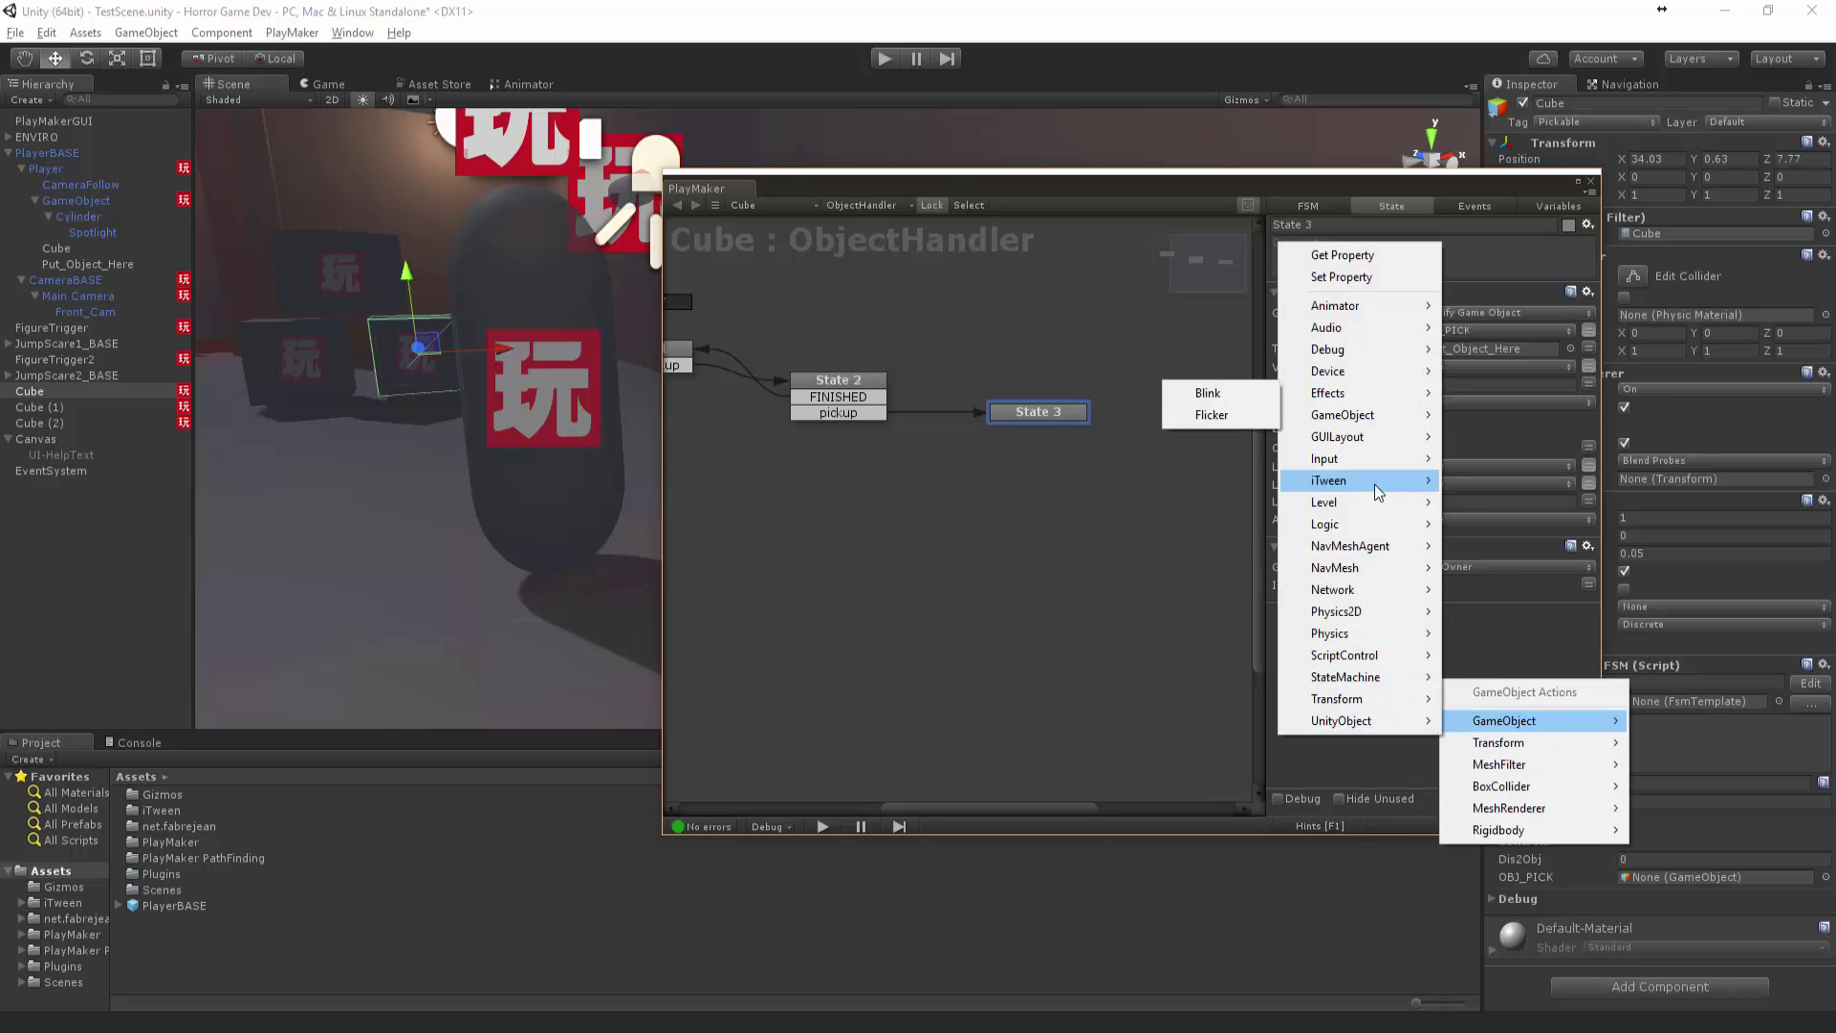
pyautogui.moveTo(1488, 770)
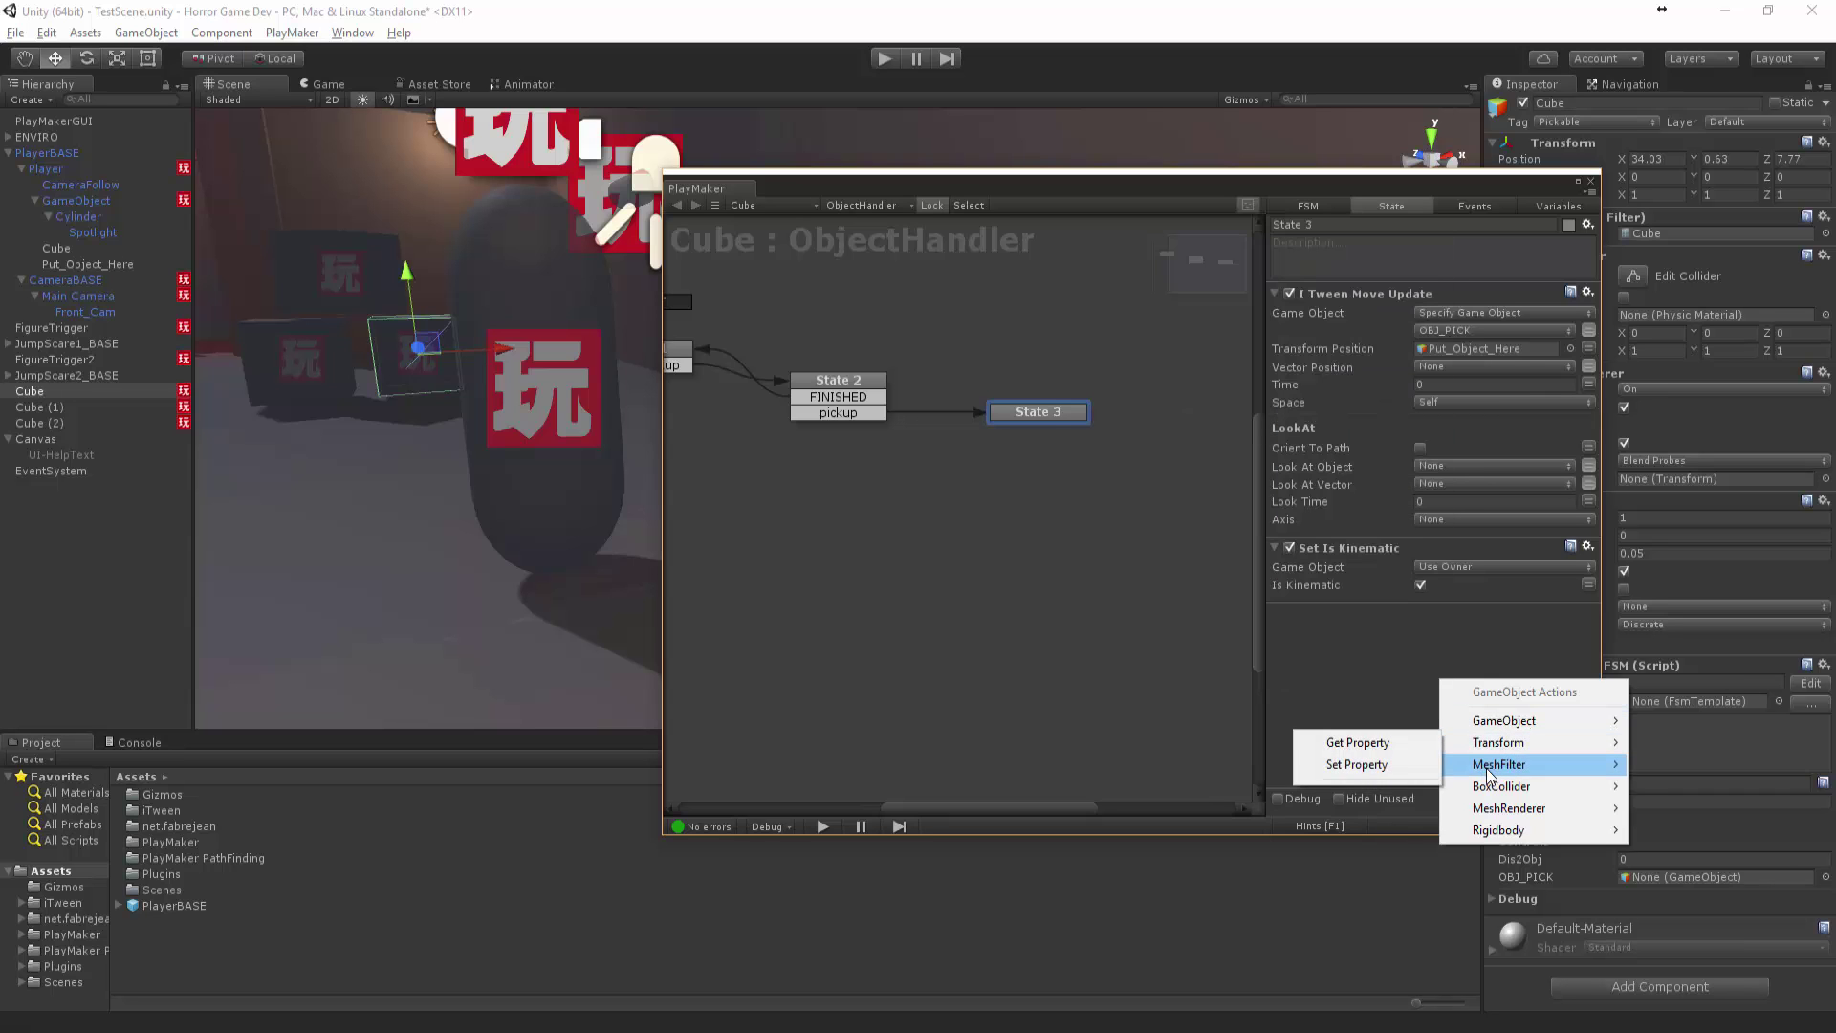
pyautogui.moveTo(1485, 830)
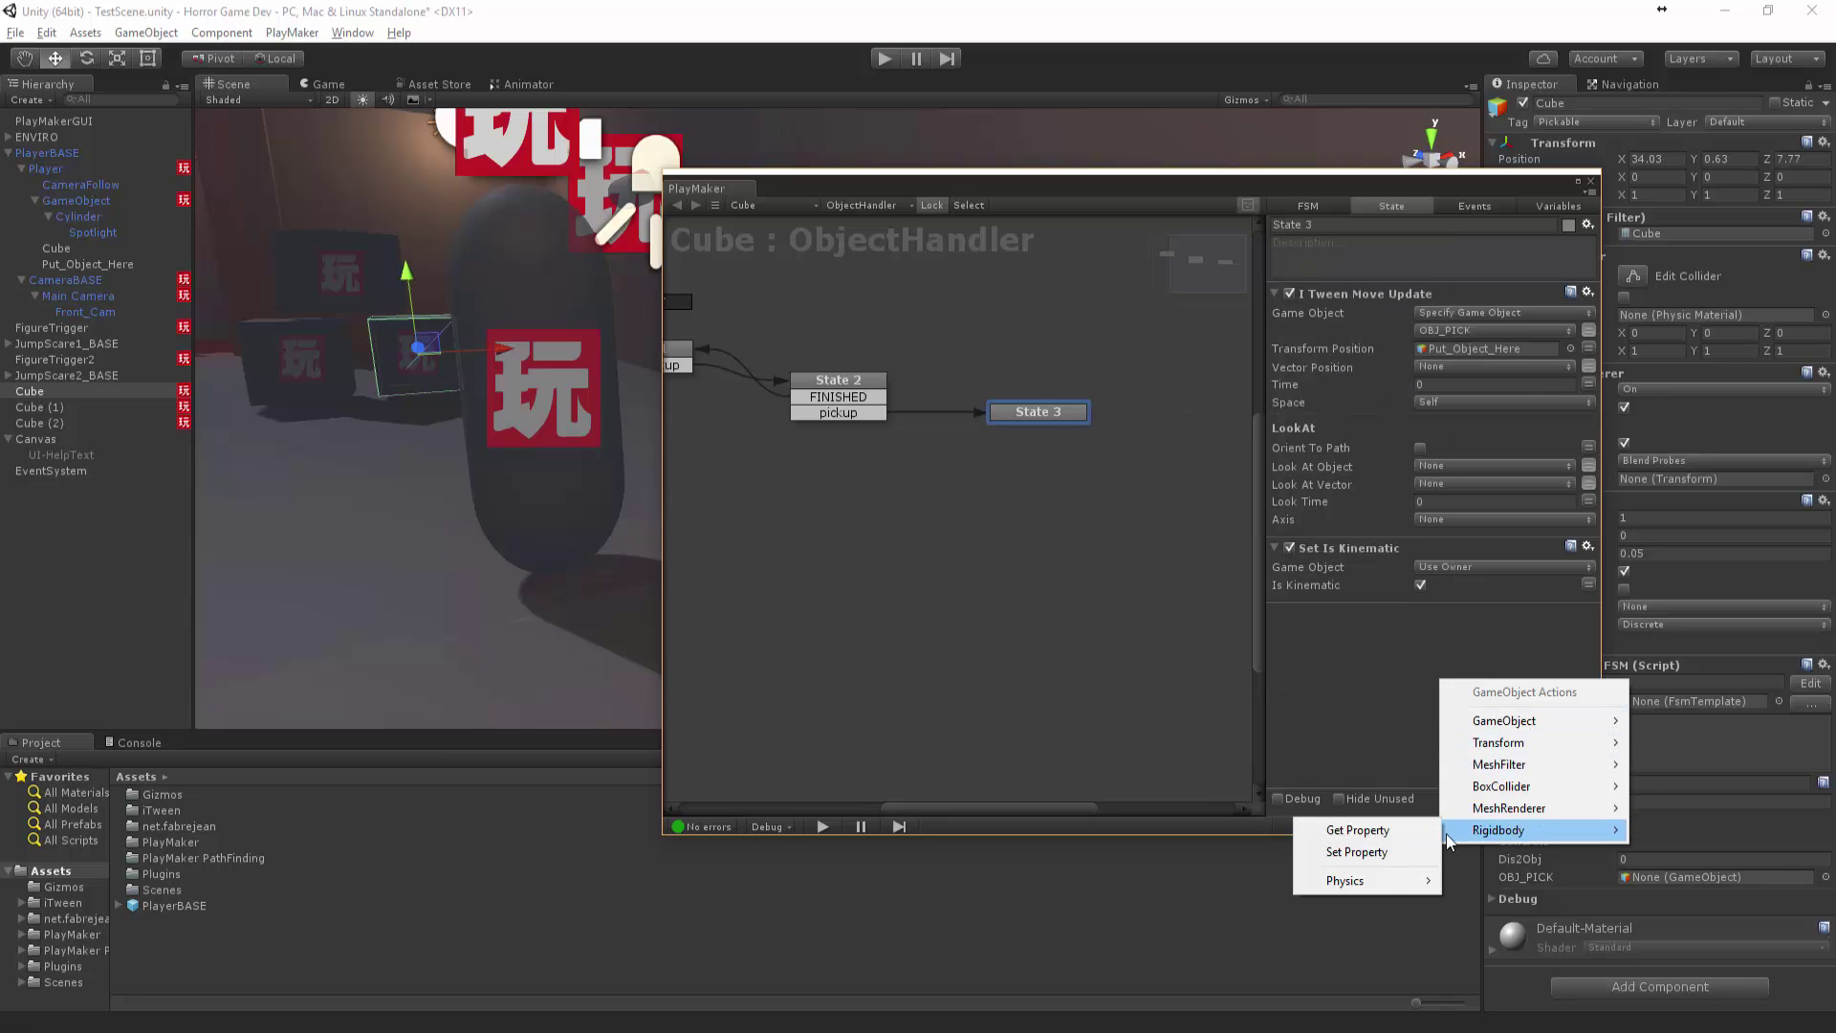
pyautogui.moveTo(1386, 886)
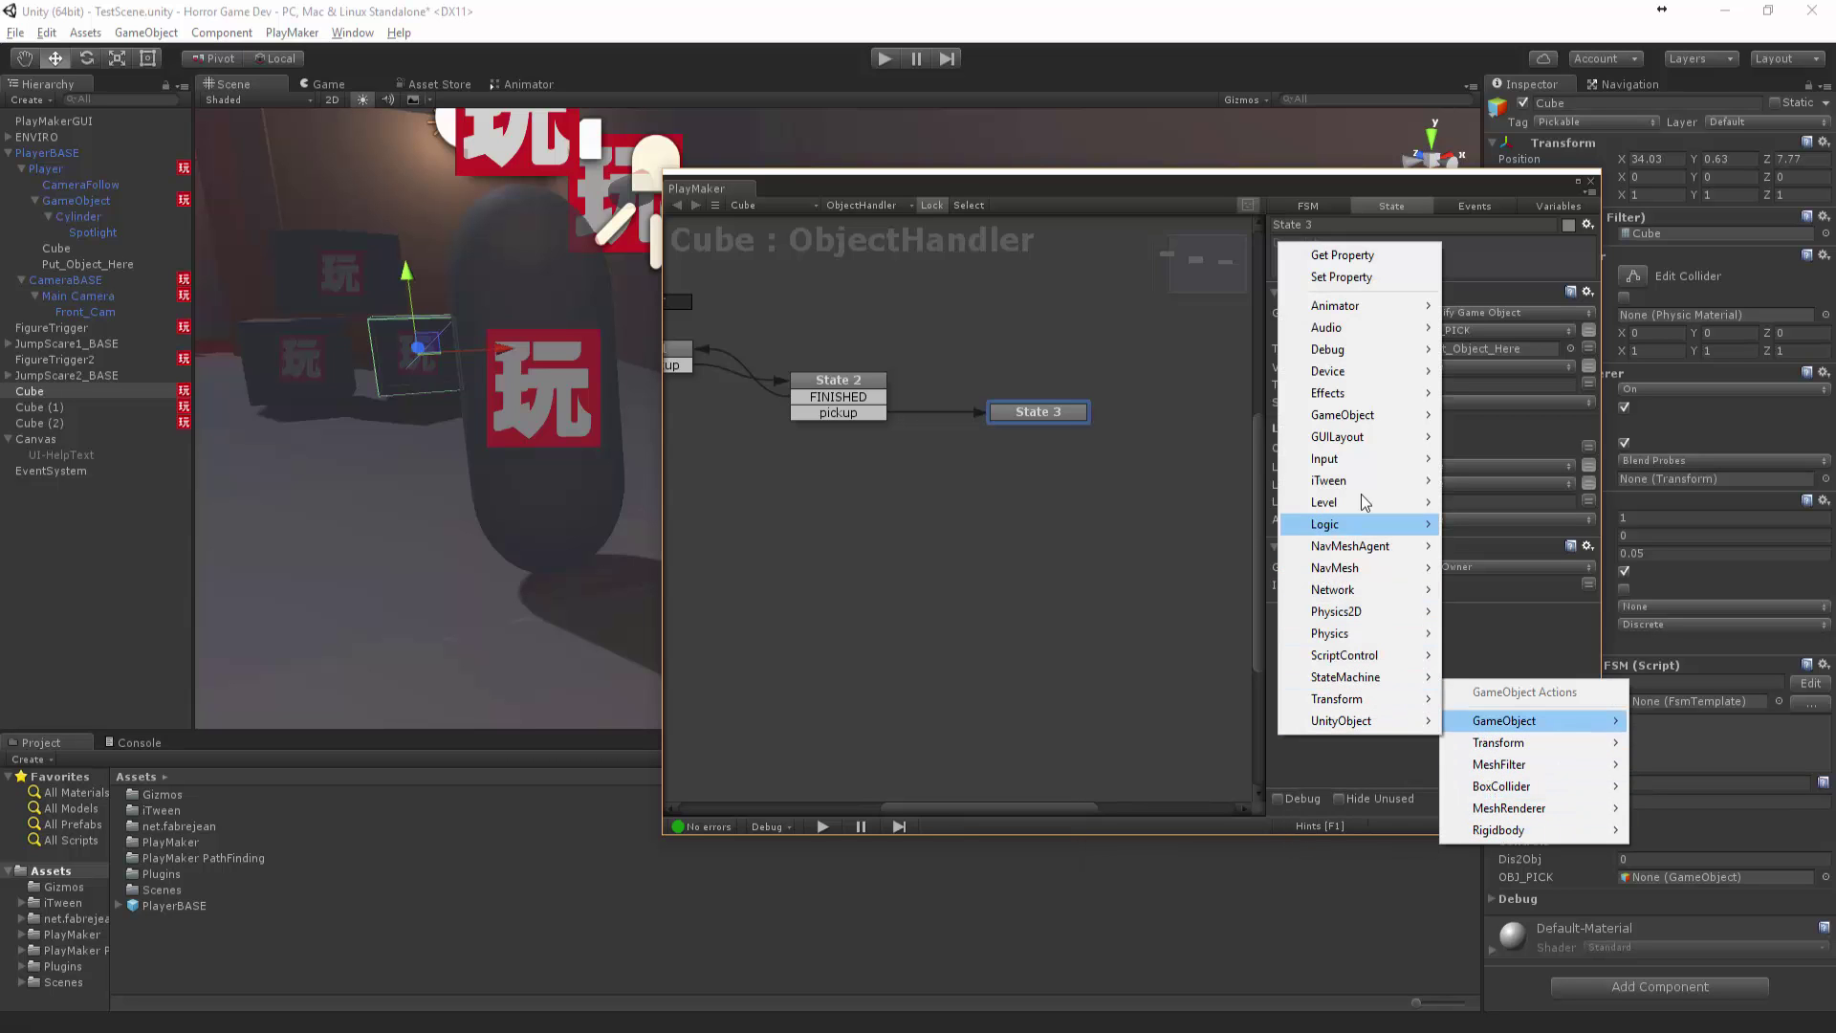
pyautogui.moveTo(1406, 317)
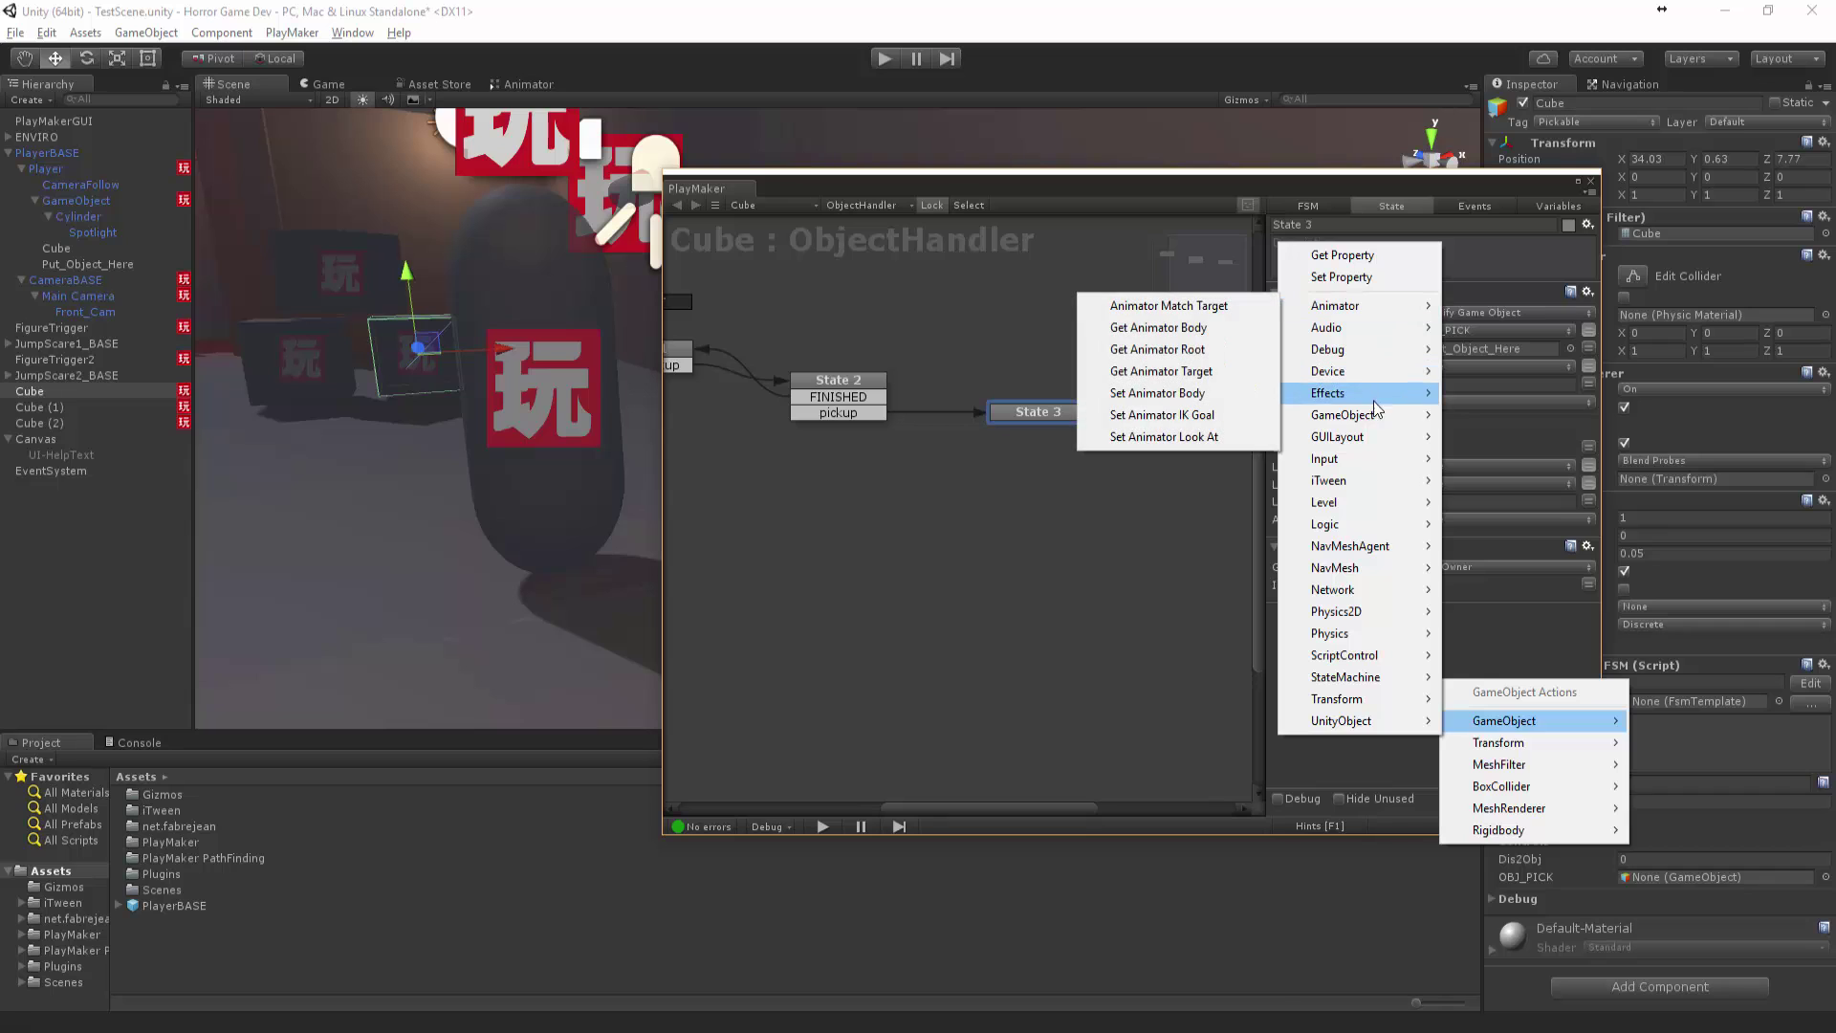
pyautogui.moveTo(1371, 407)
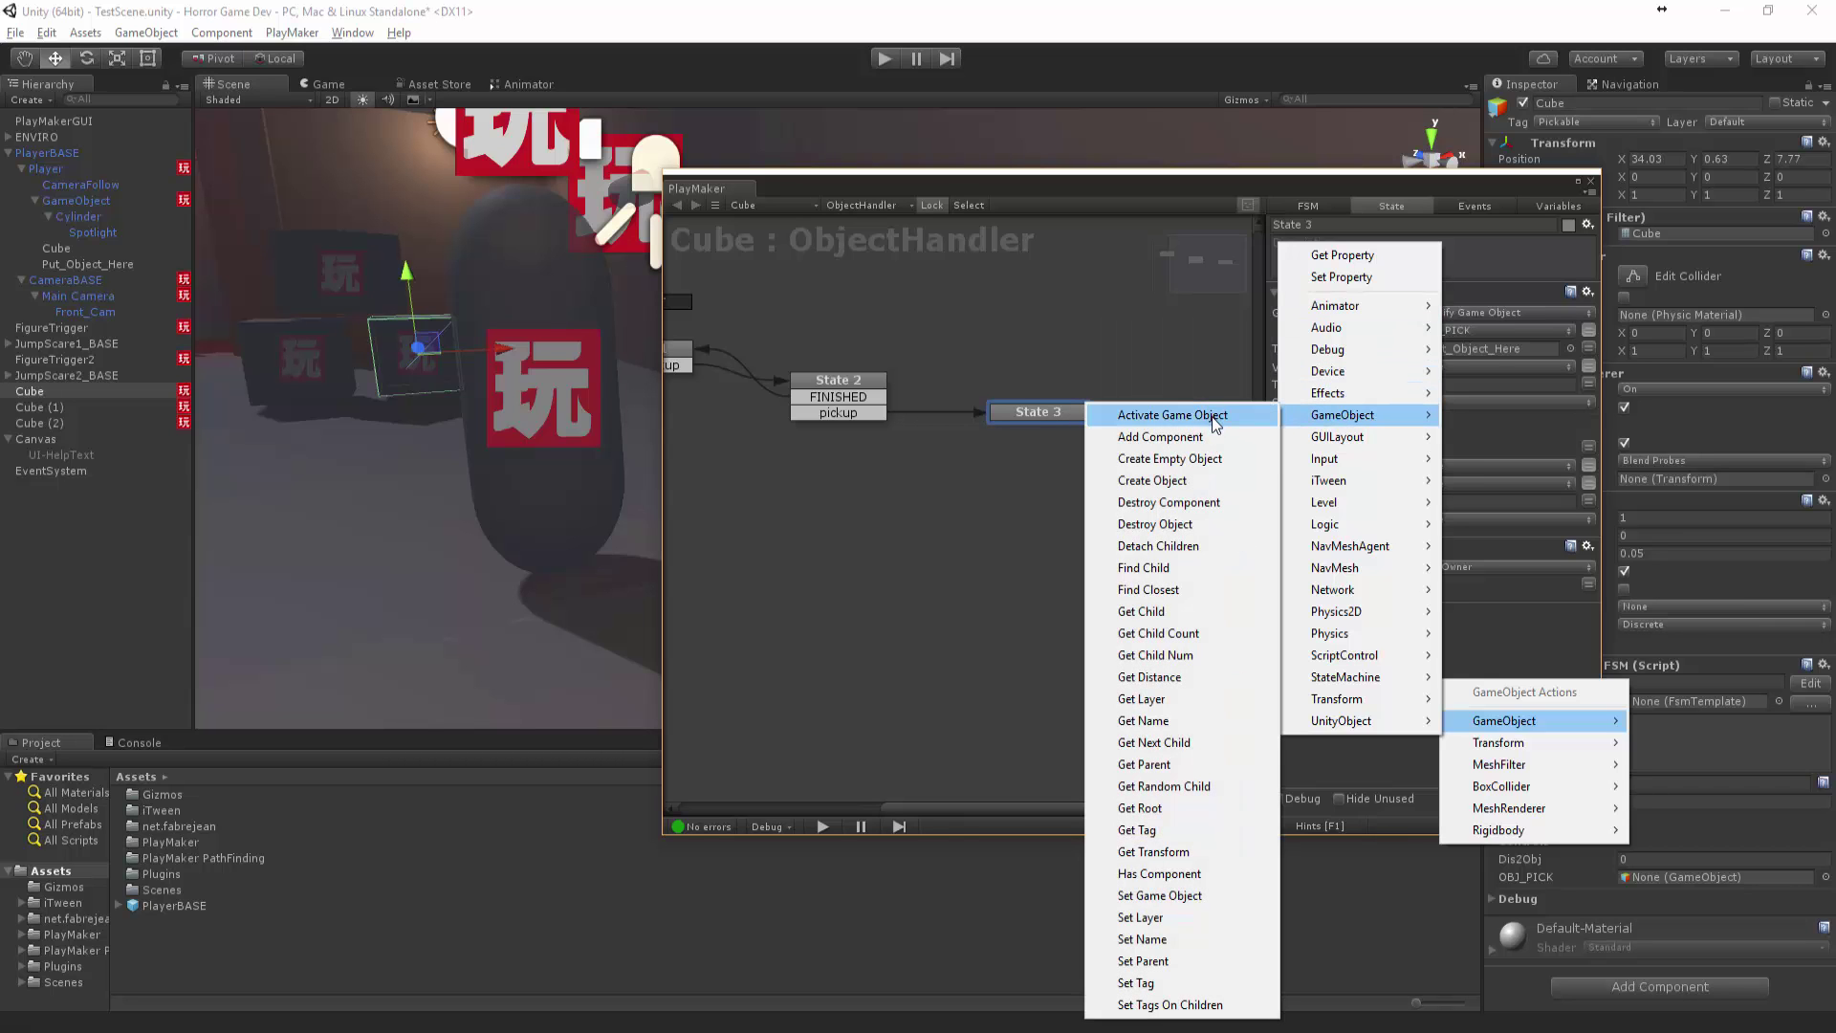
pyautogui.moveTo(1312, 697)
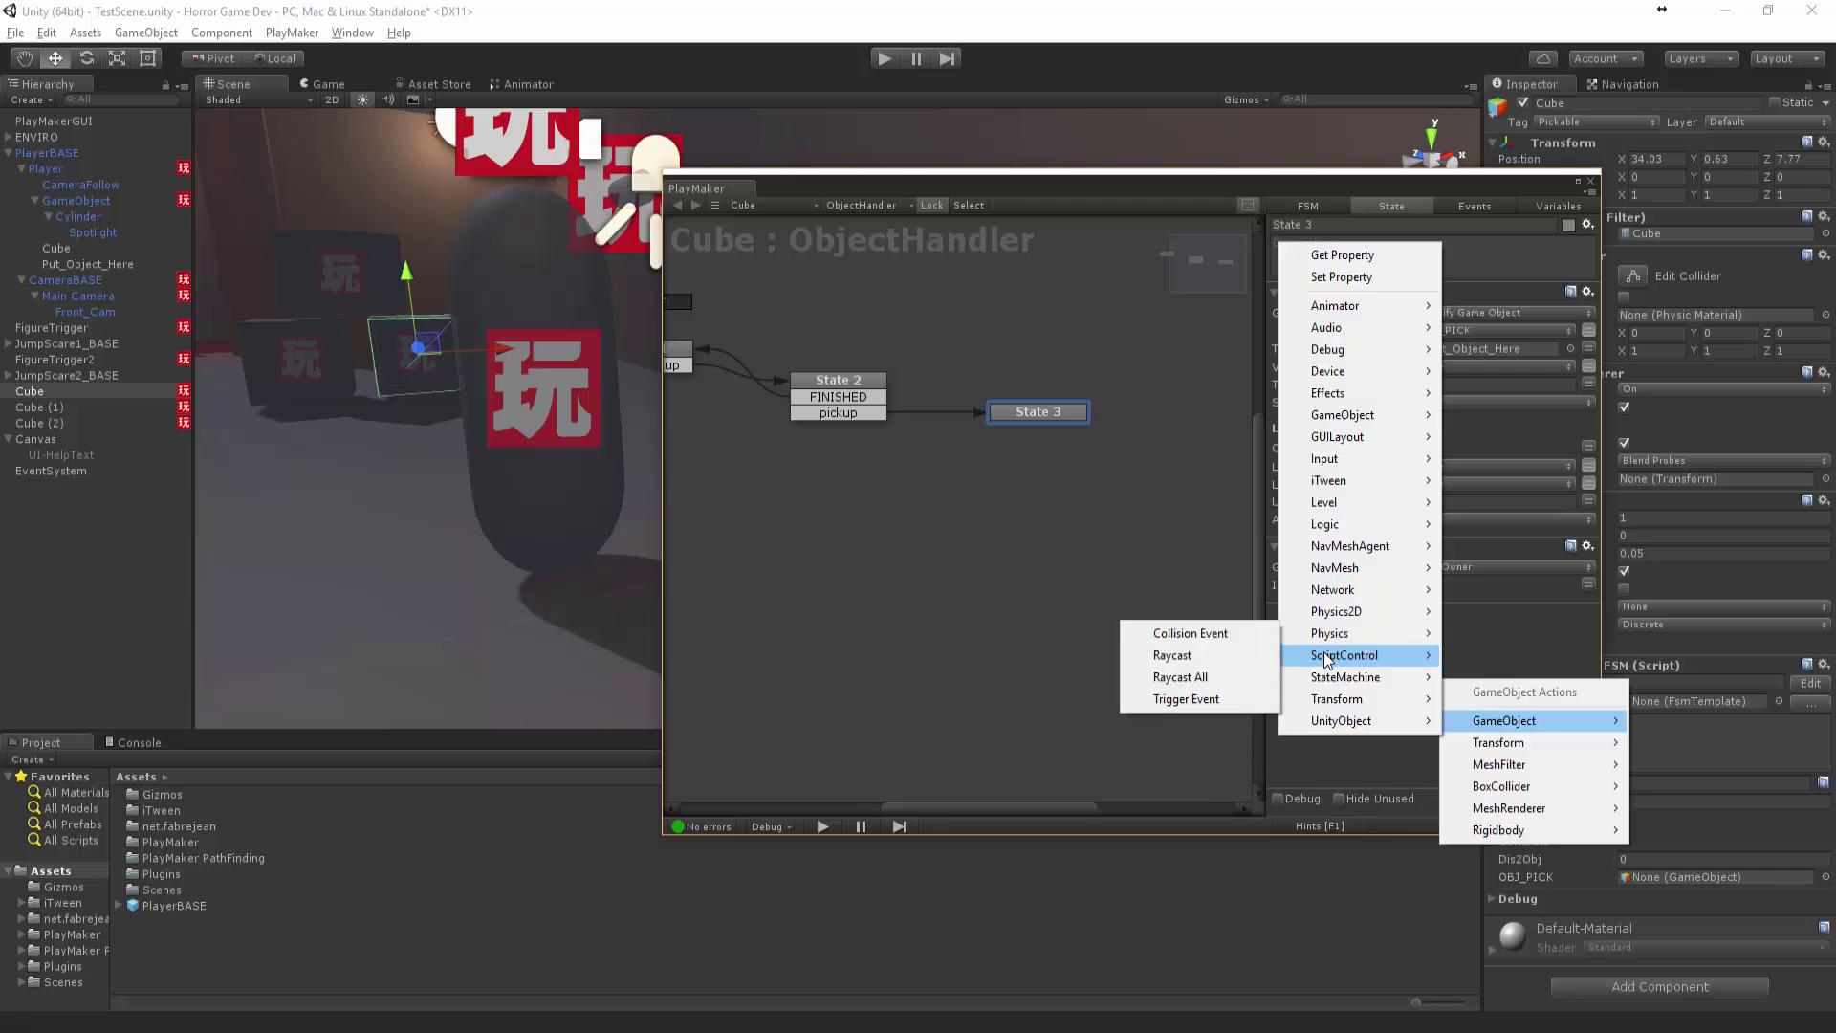
pyautogui.moveTo(1337, 545)
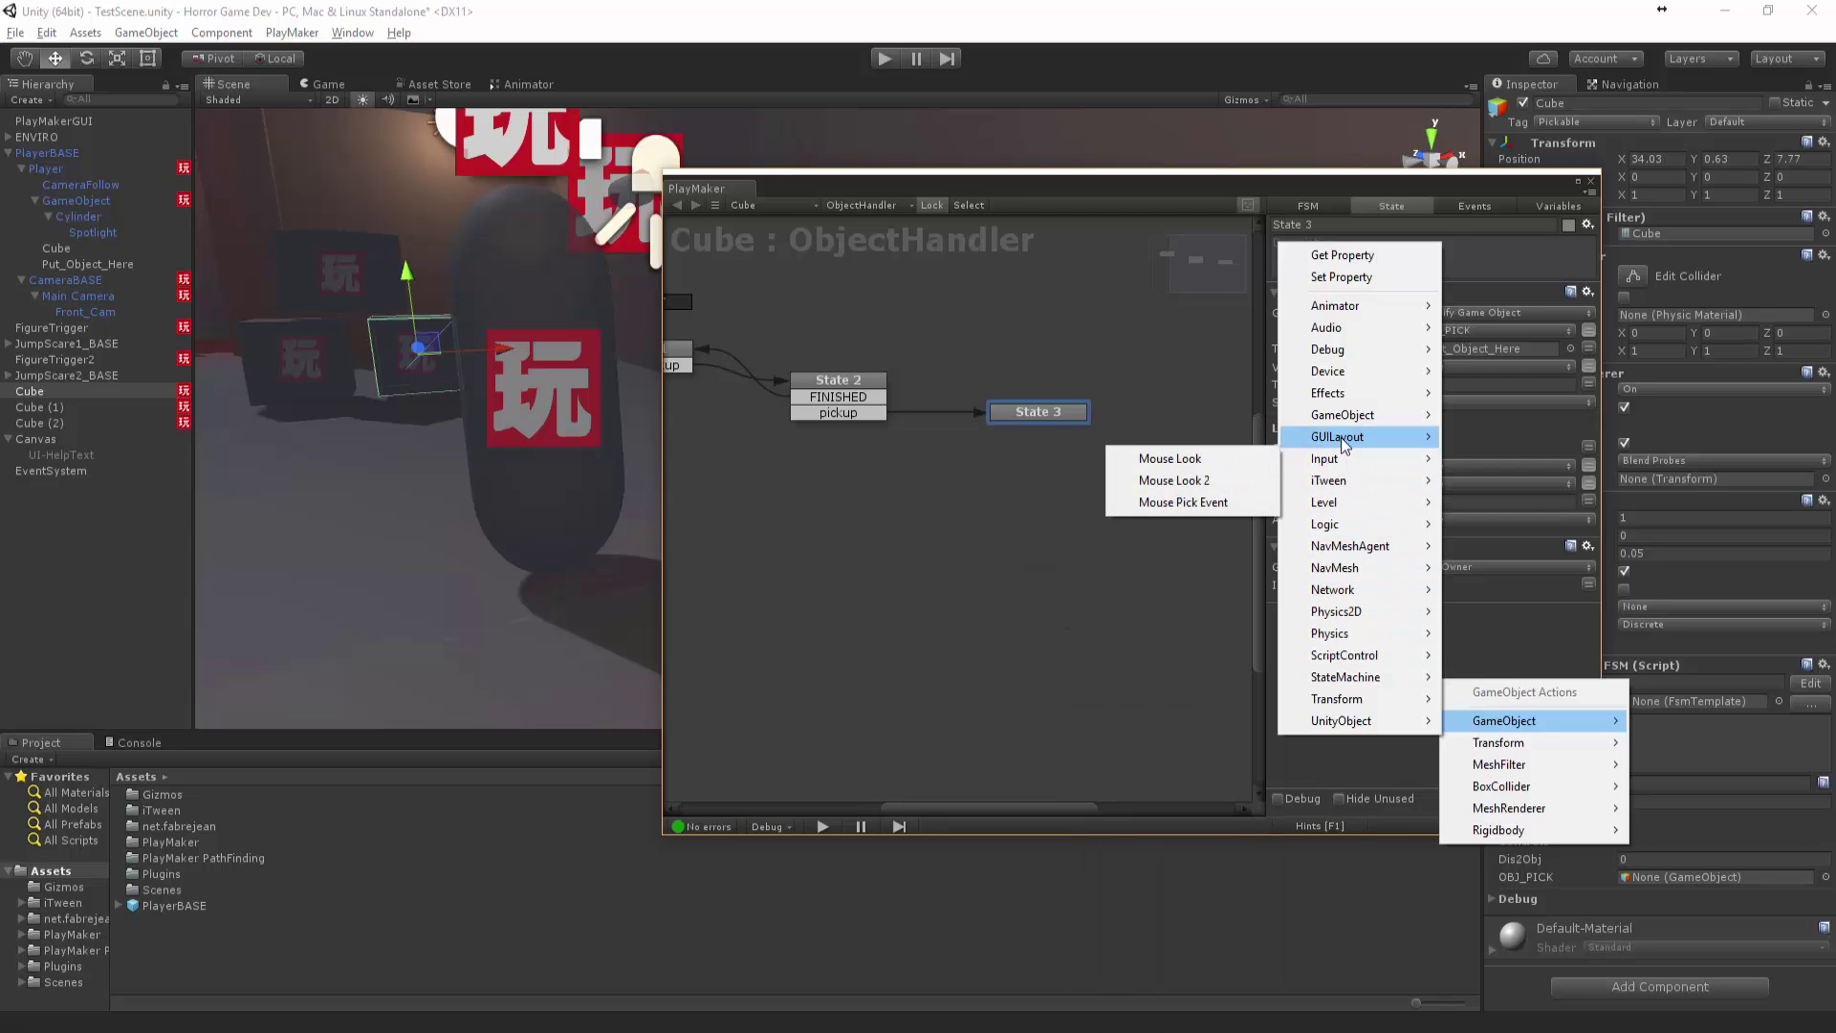
pyautogui.moveTo(1351, 420)
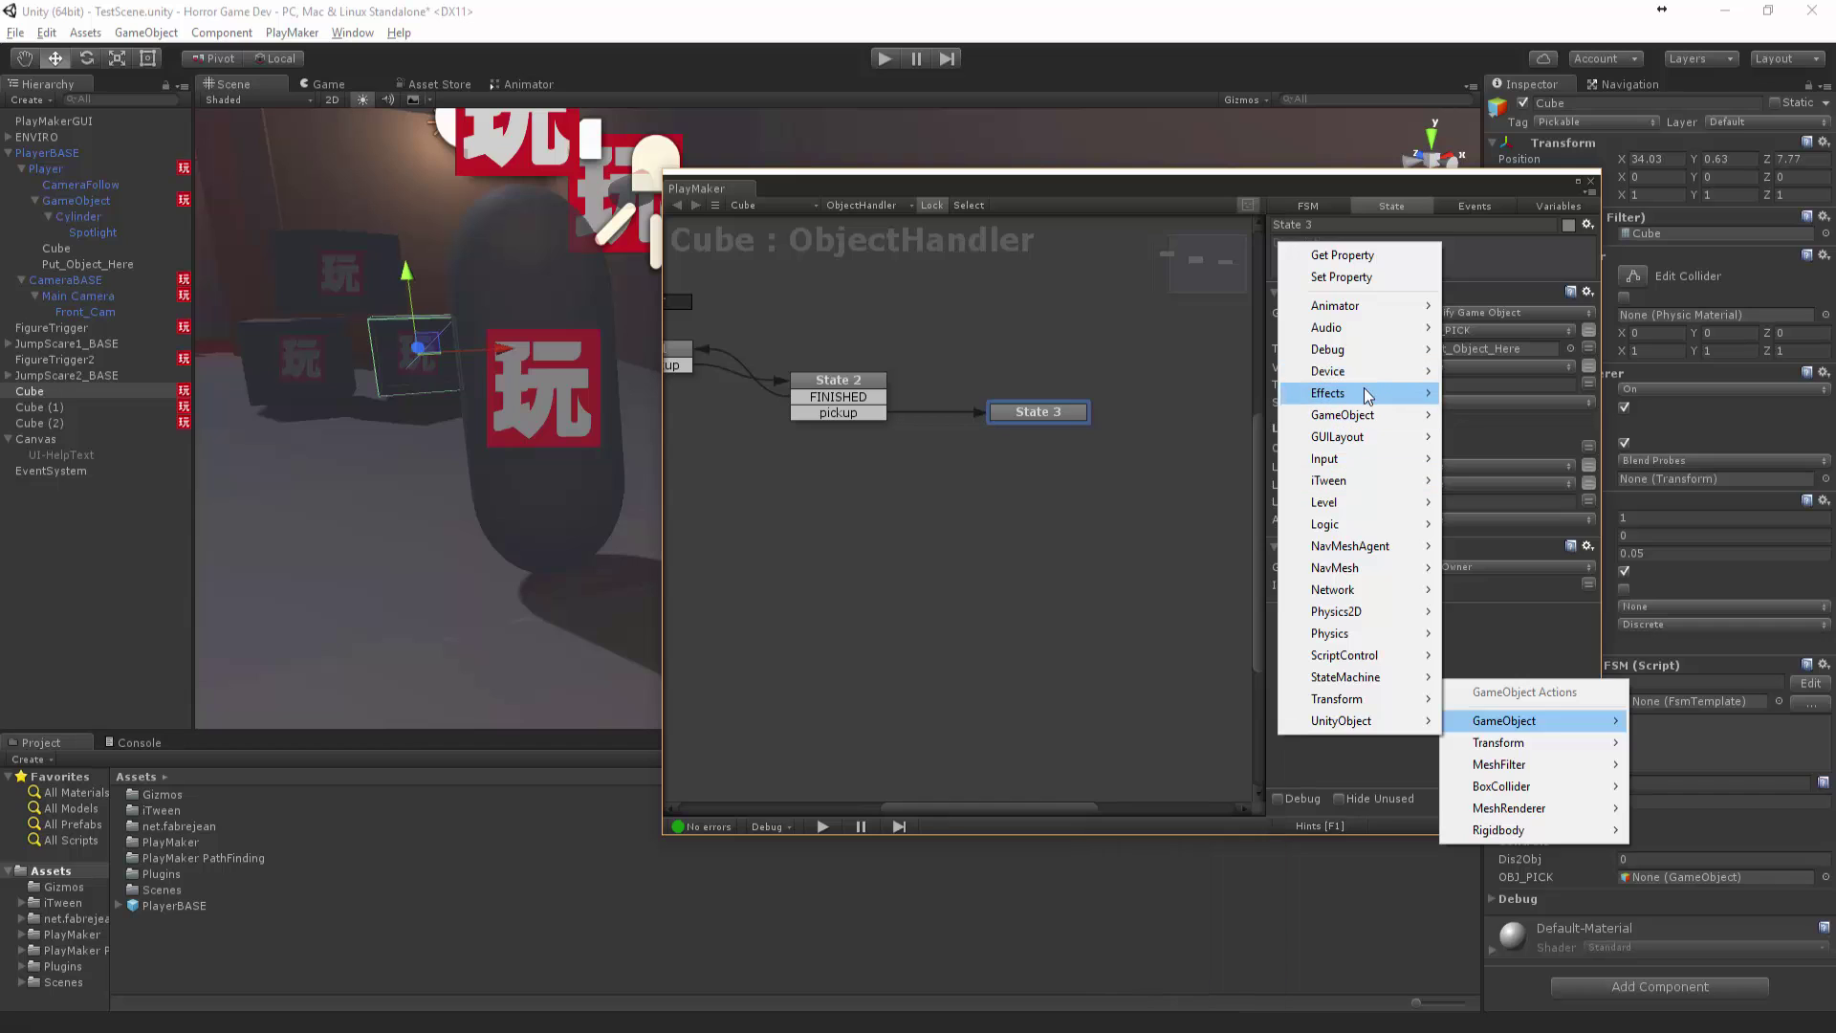
pyautogui.moveTo(1356, 351)
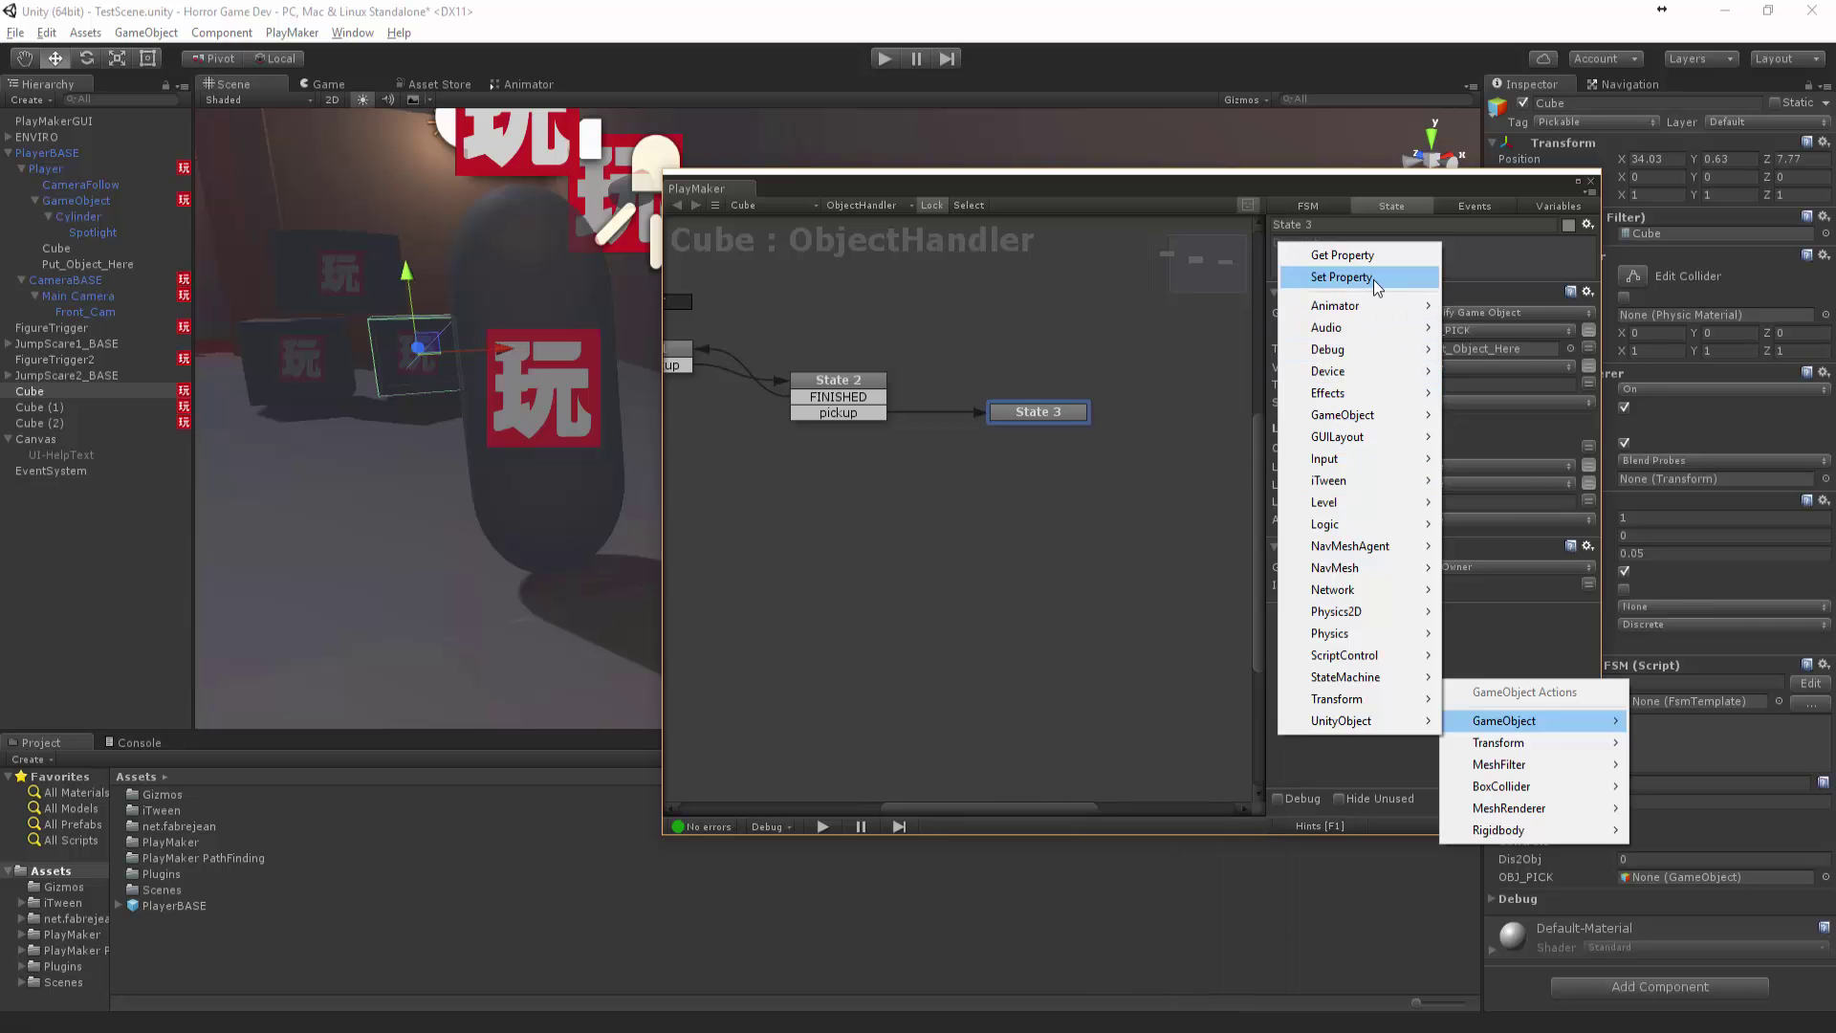
# Add a Set Property action on Cube with Property set to active and Set Value unchecked
pyautogui.click(1341, 278)
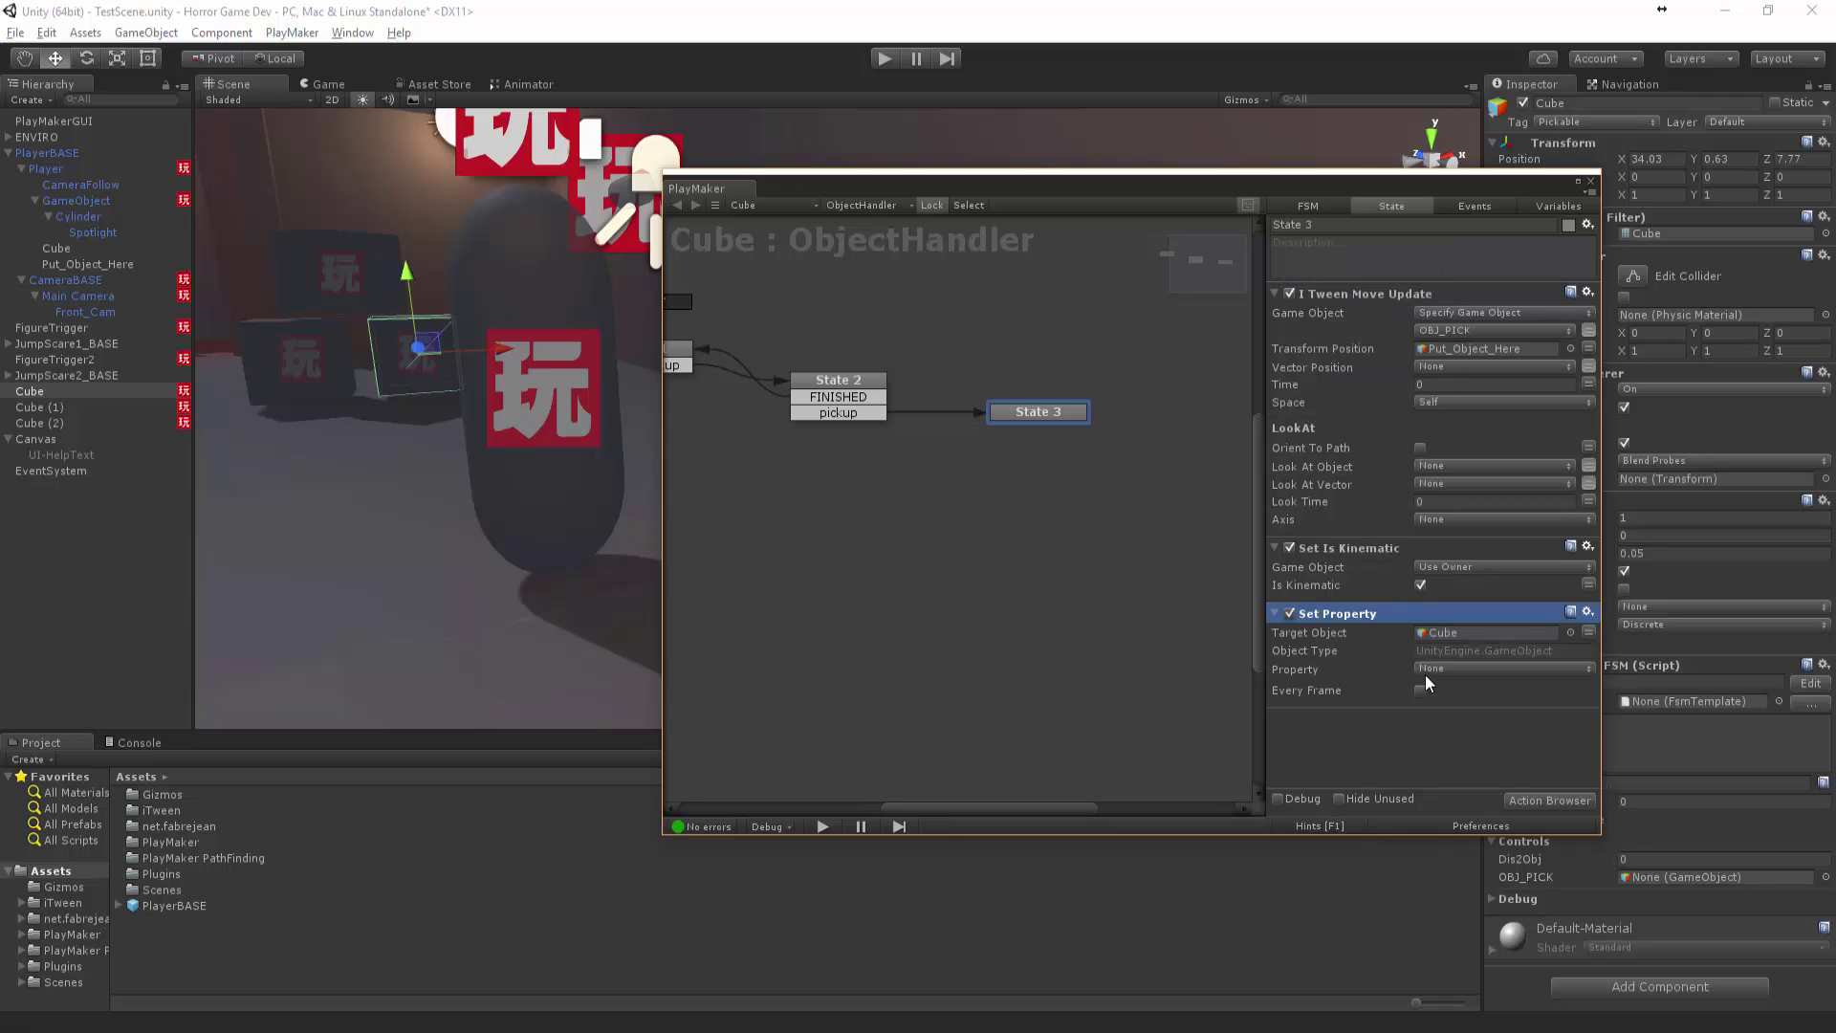
pyautogui.click(1430, 669)
pyautogui.click(1463, 689)
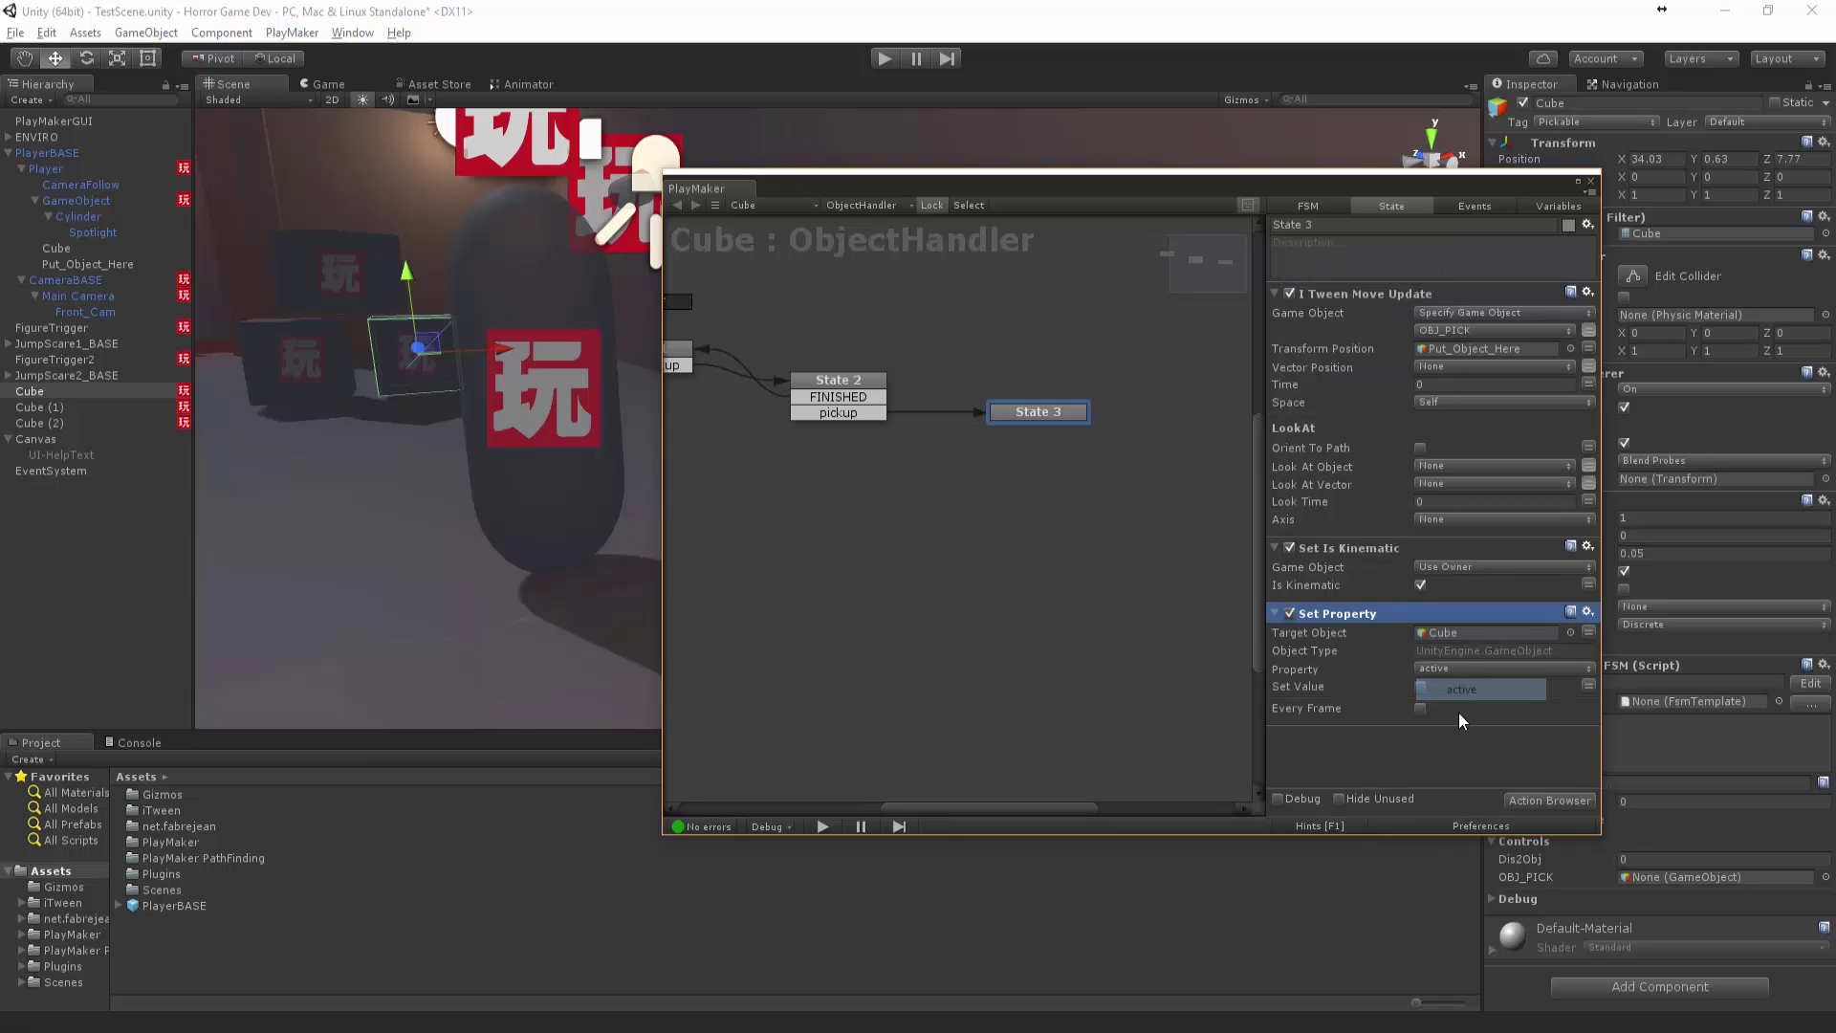
pyautogui.click(1449, 669)
pyautogui.click(1363, 750)
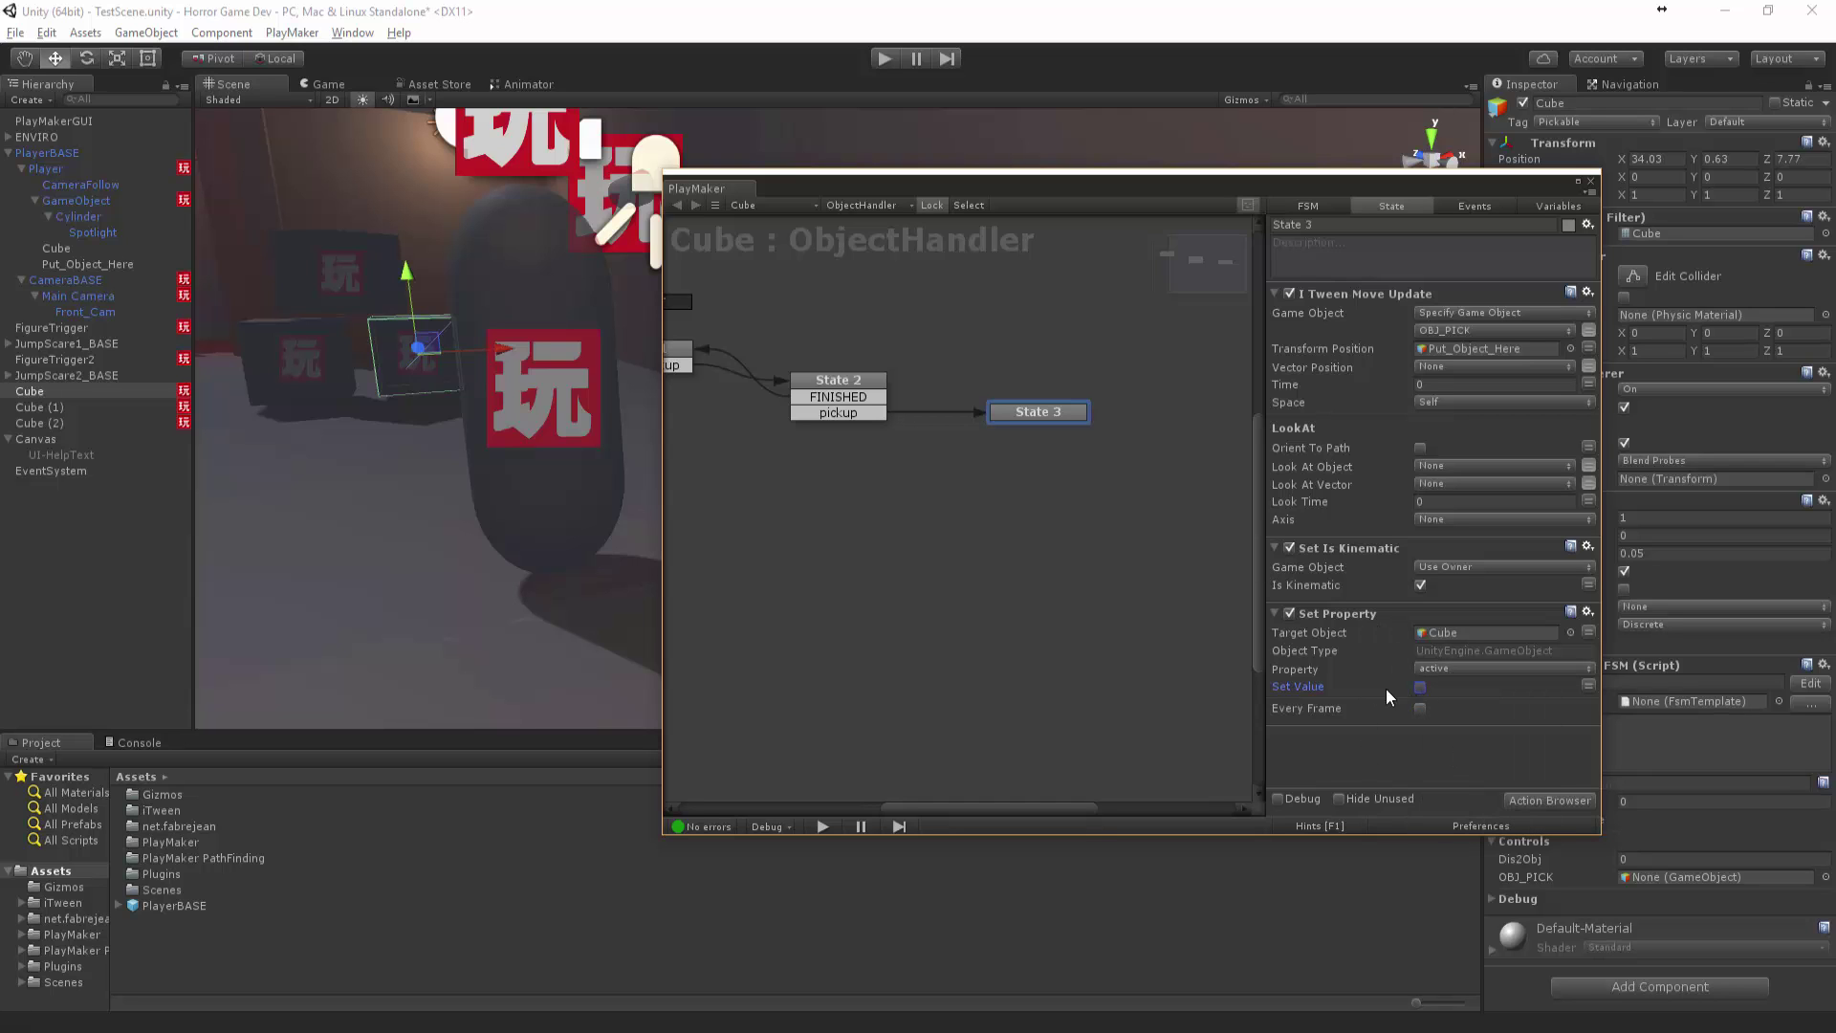
pyautogui.moveTo(1069, 446); pyautogui.dragTo(1123, 439, button='middle')
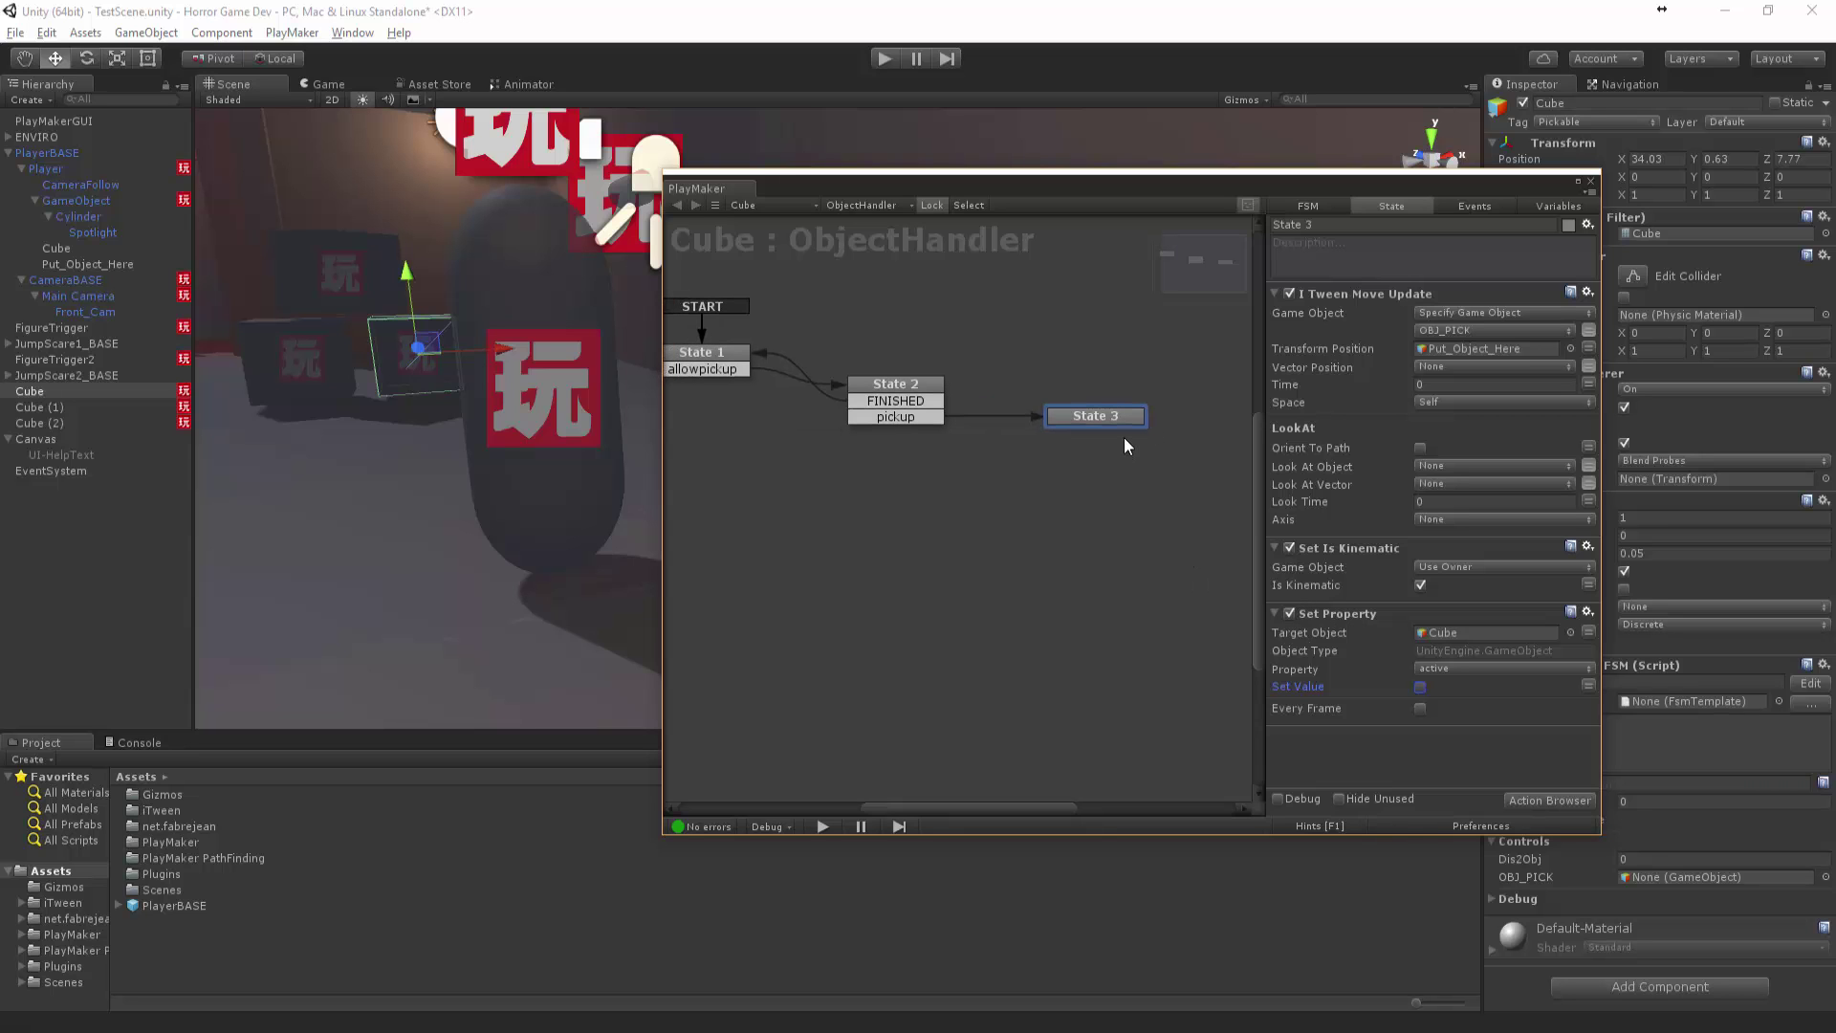
# Frame Put_Object_Here in the Scene view and fly the camera into the room
pyautogui.moveTo(878, 182); pyautogui.dragTo(1086, 229)
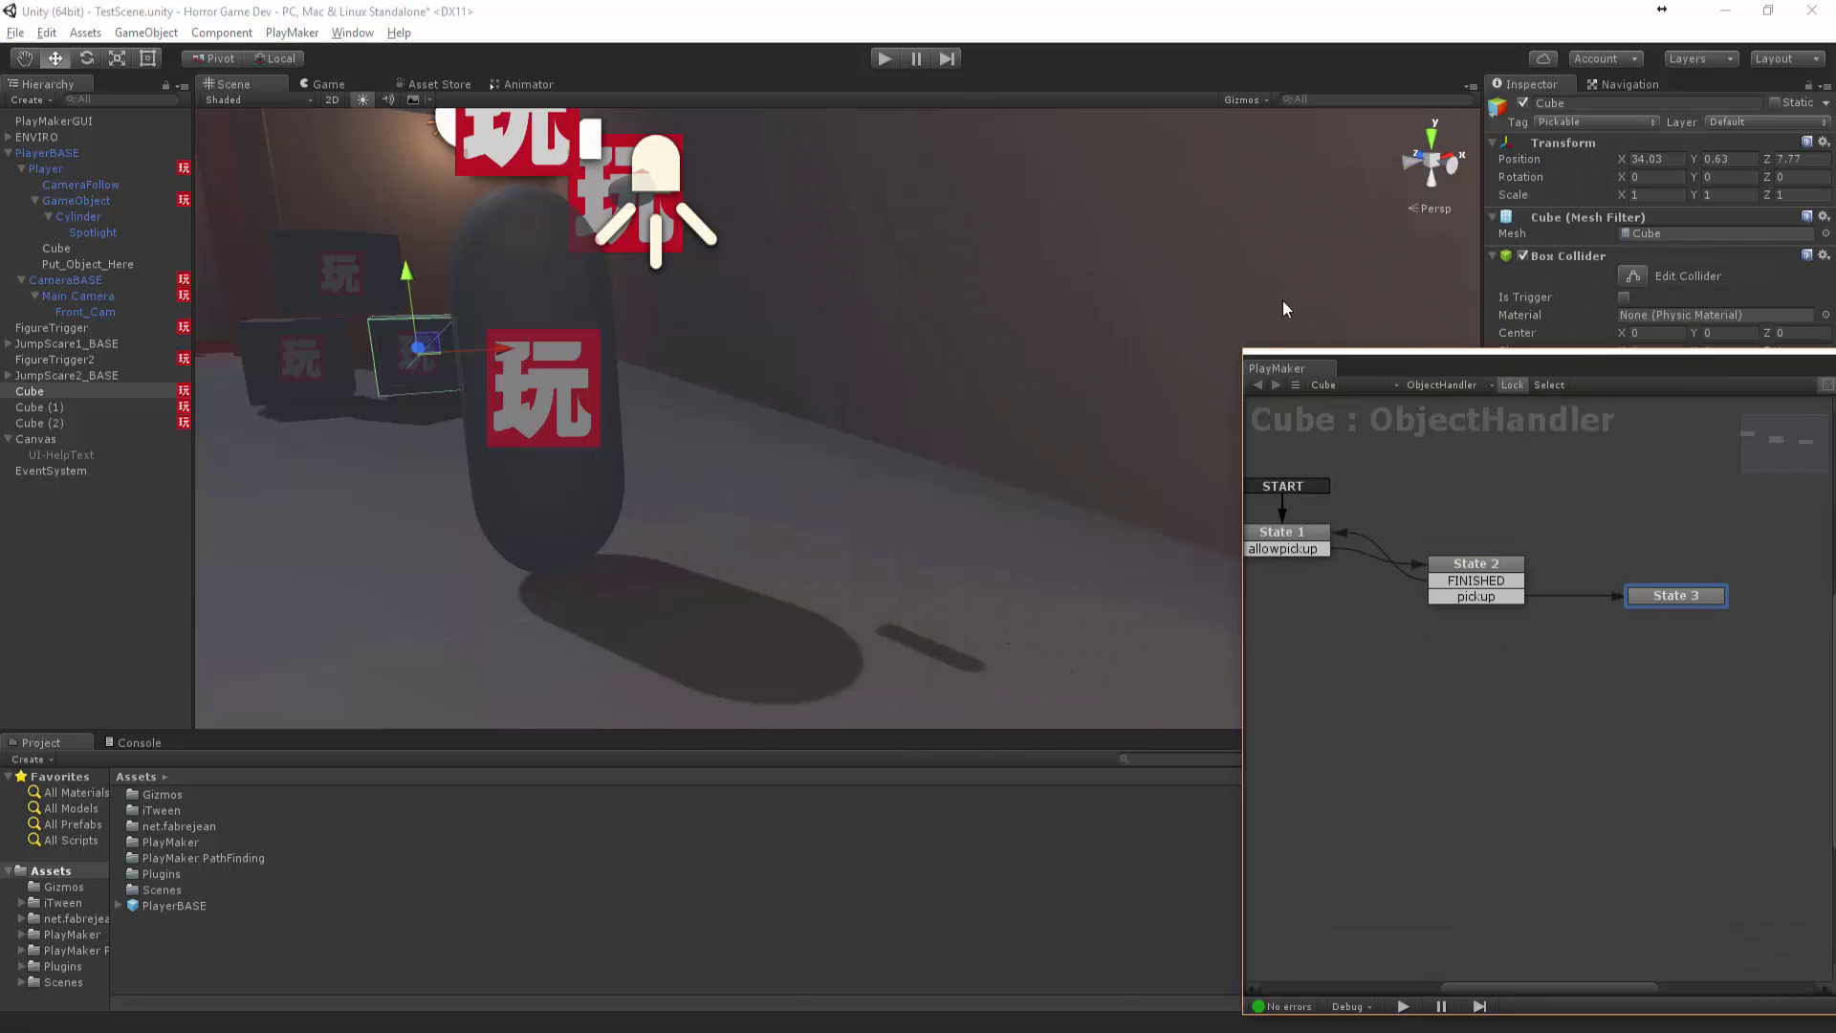
pyautogui.click(86, 264)
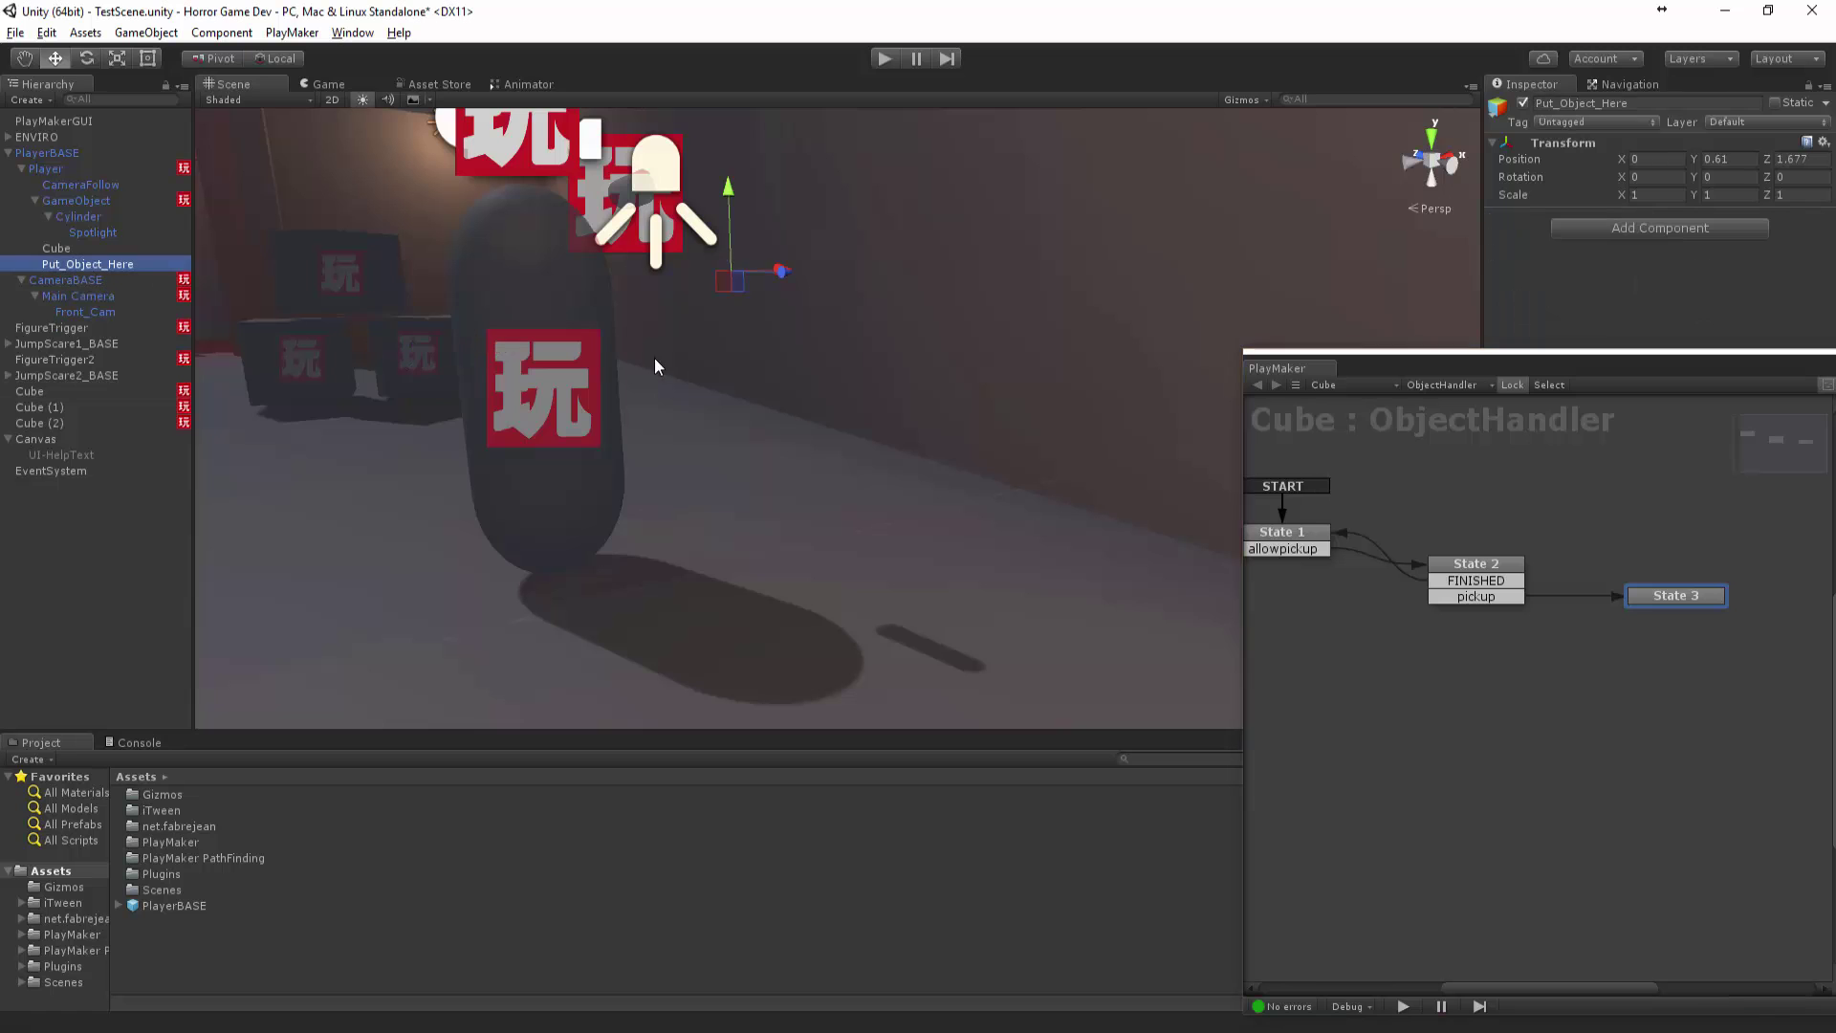
pyautogui.press('f')
pyautogui.press('w')
pyautogui.moveTo(806, 411); pyautogui.dragTo(770, 444, button='right')
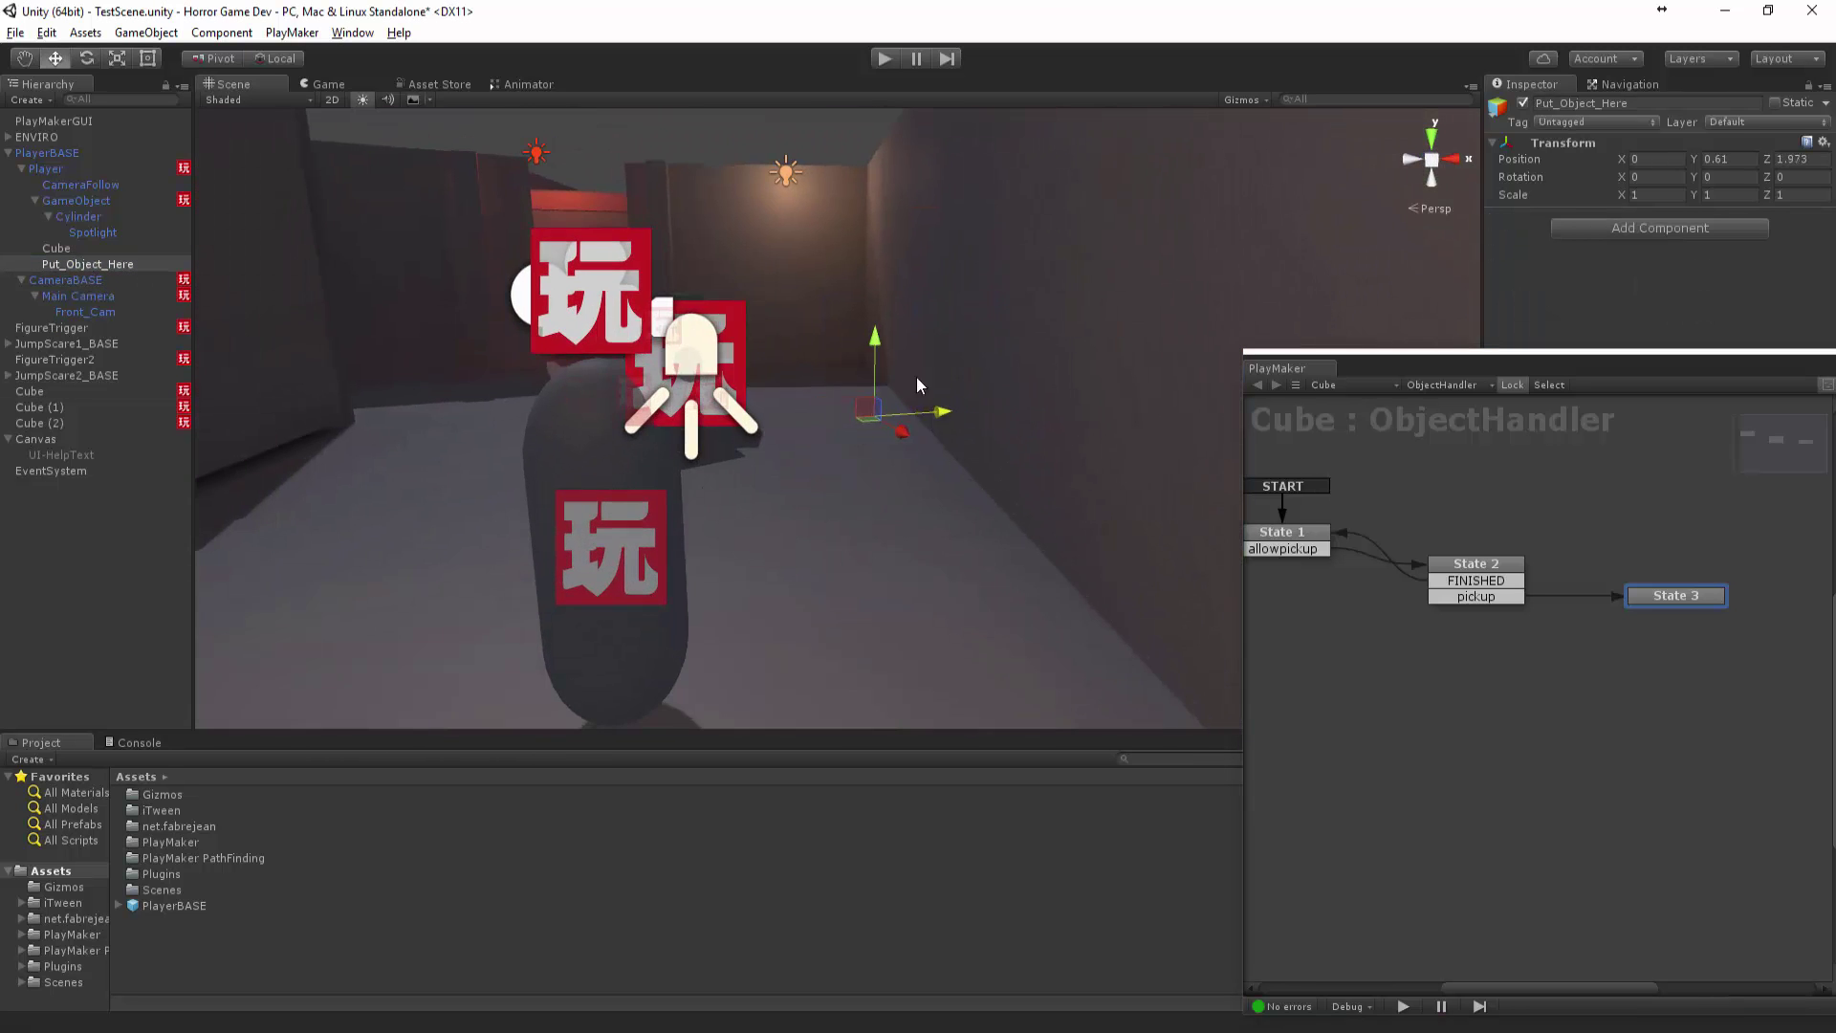
# Play the game, walk to the cube, pick it up with F, then stop
pyautogui.click(883, 59)
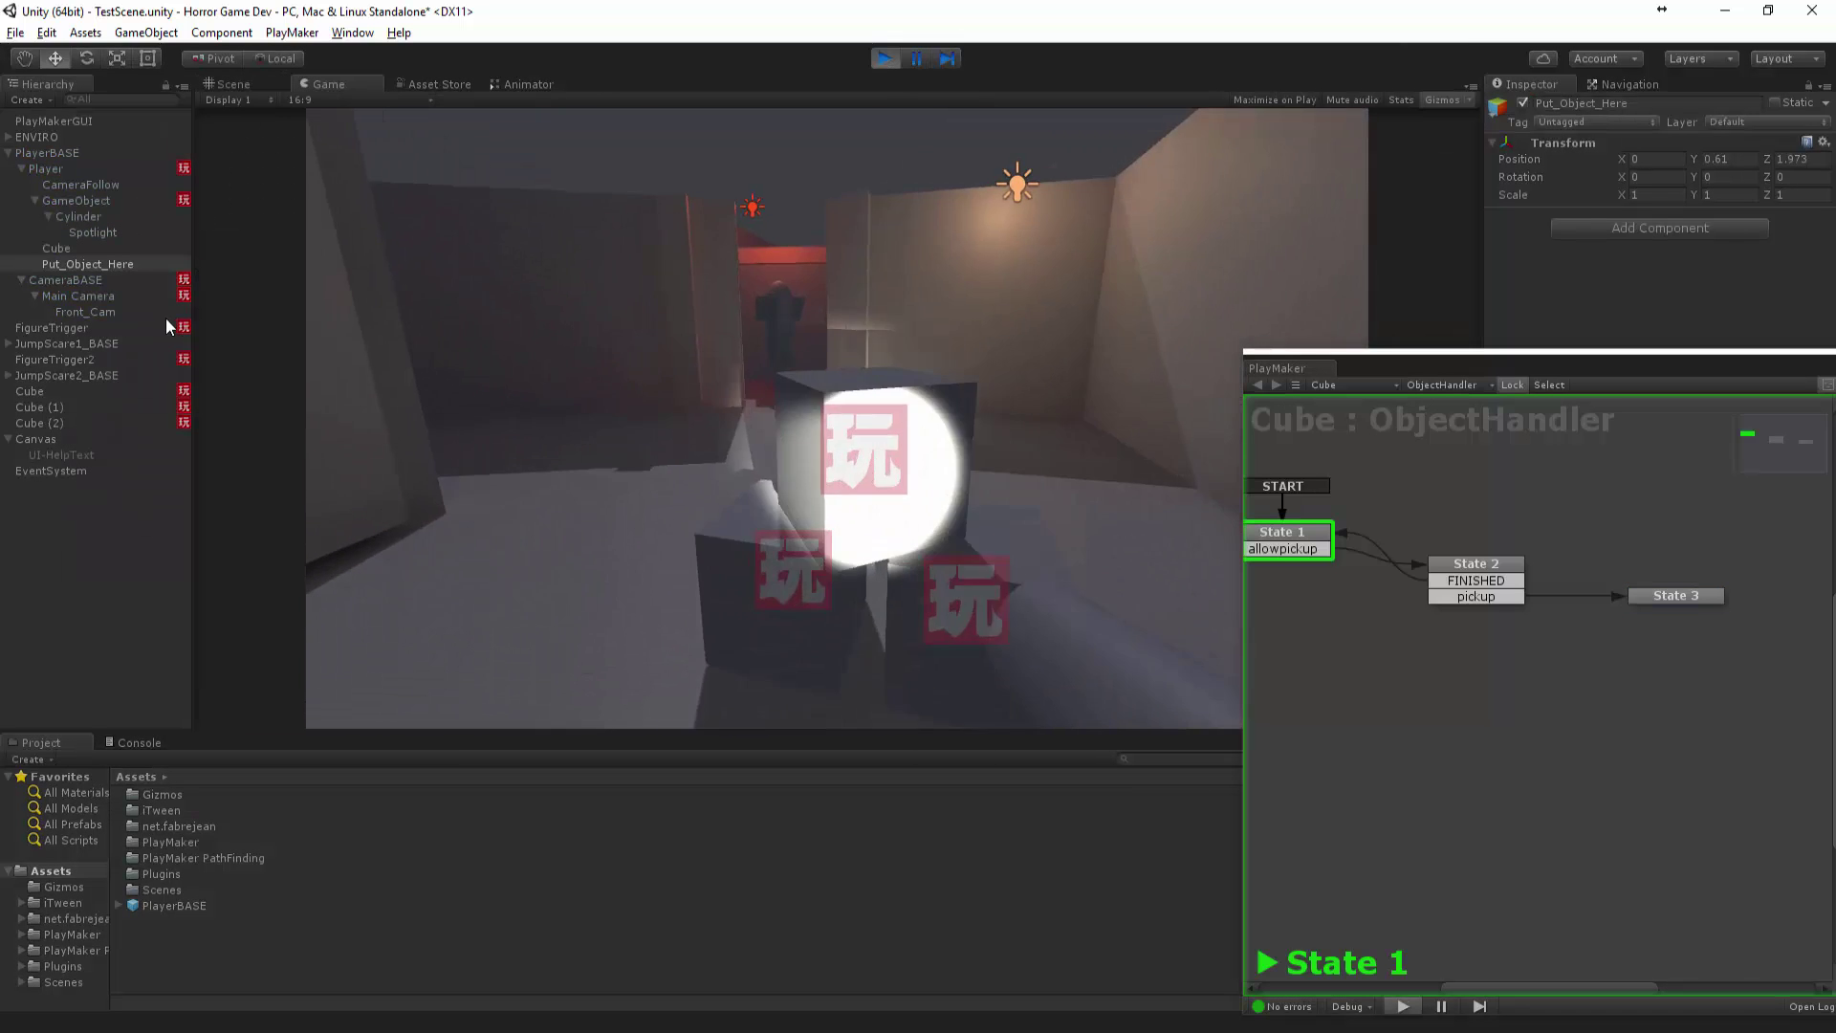
pyautogui.press('w')
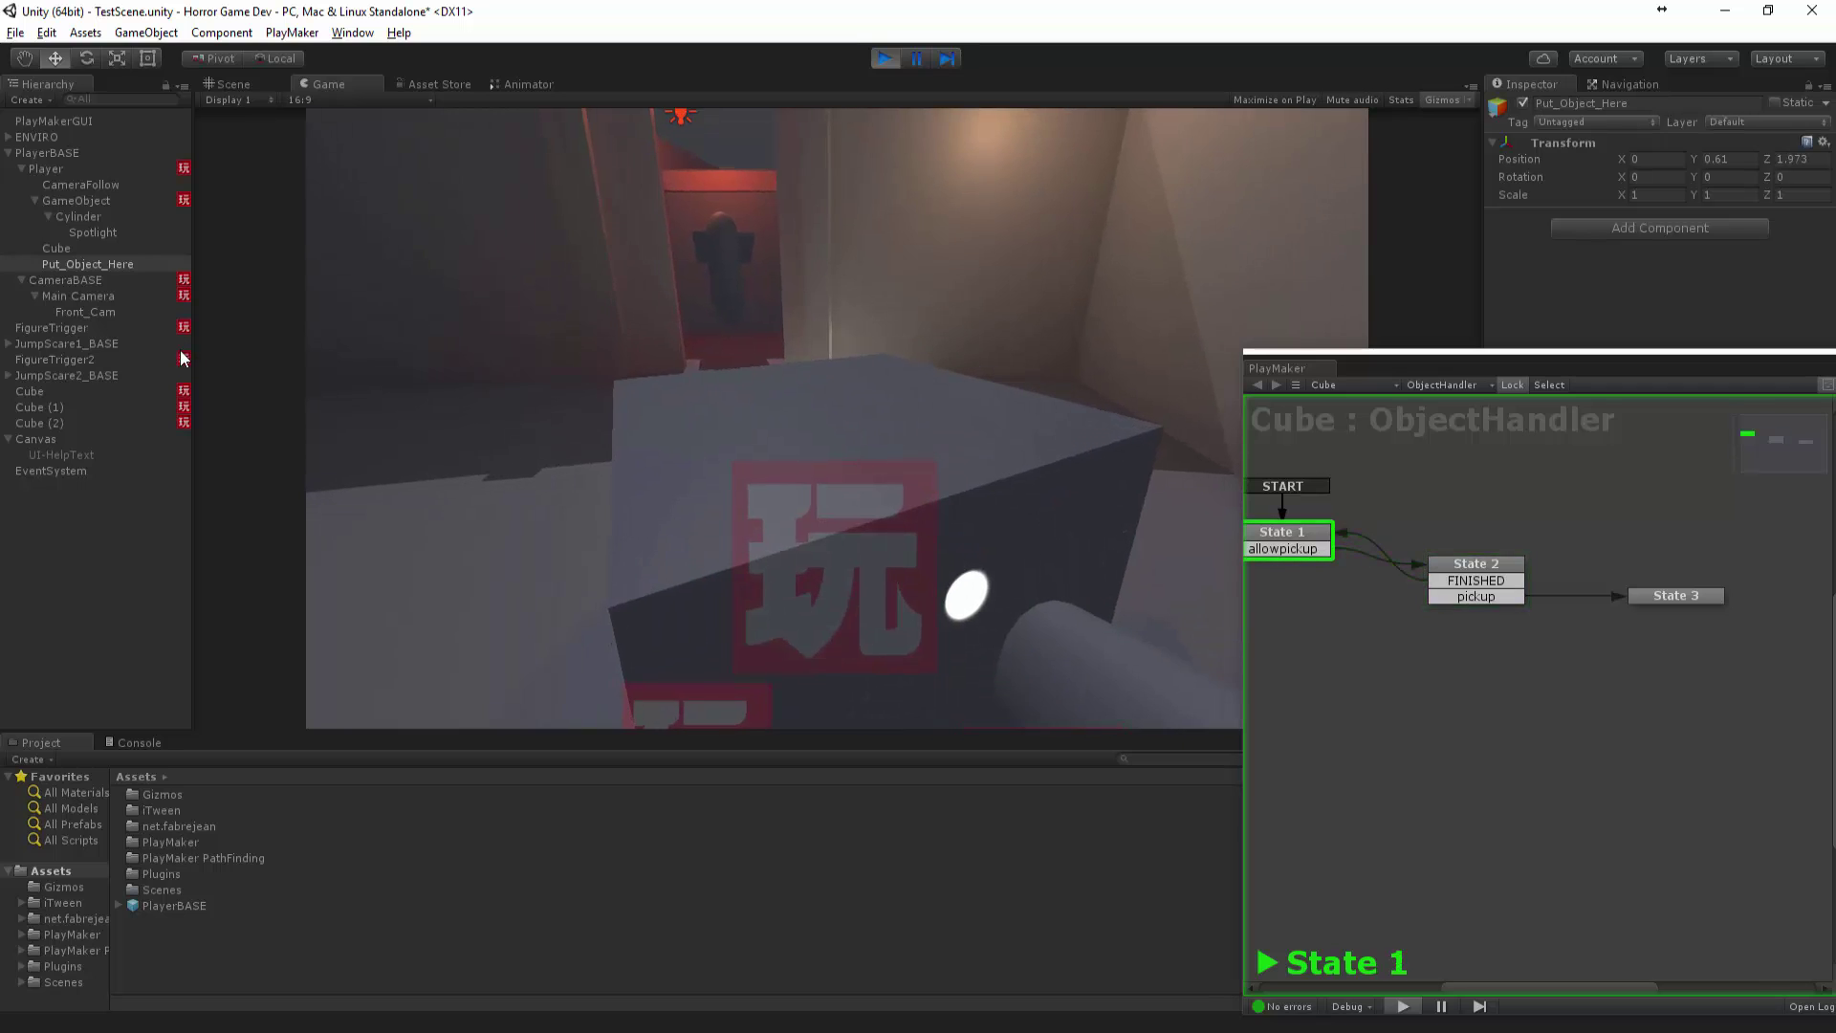
pyautogui.press('f')
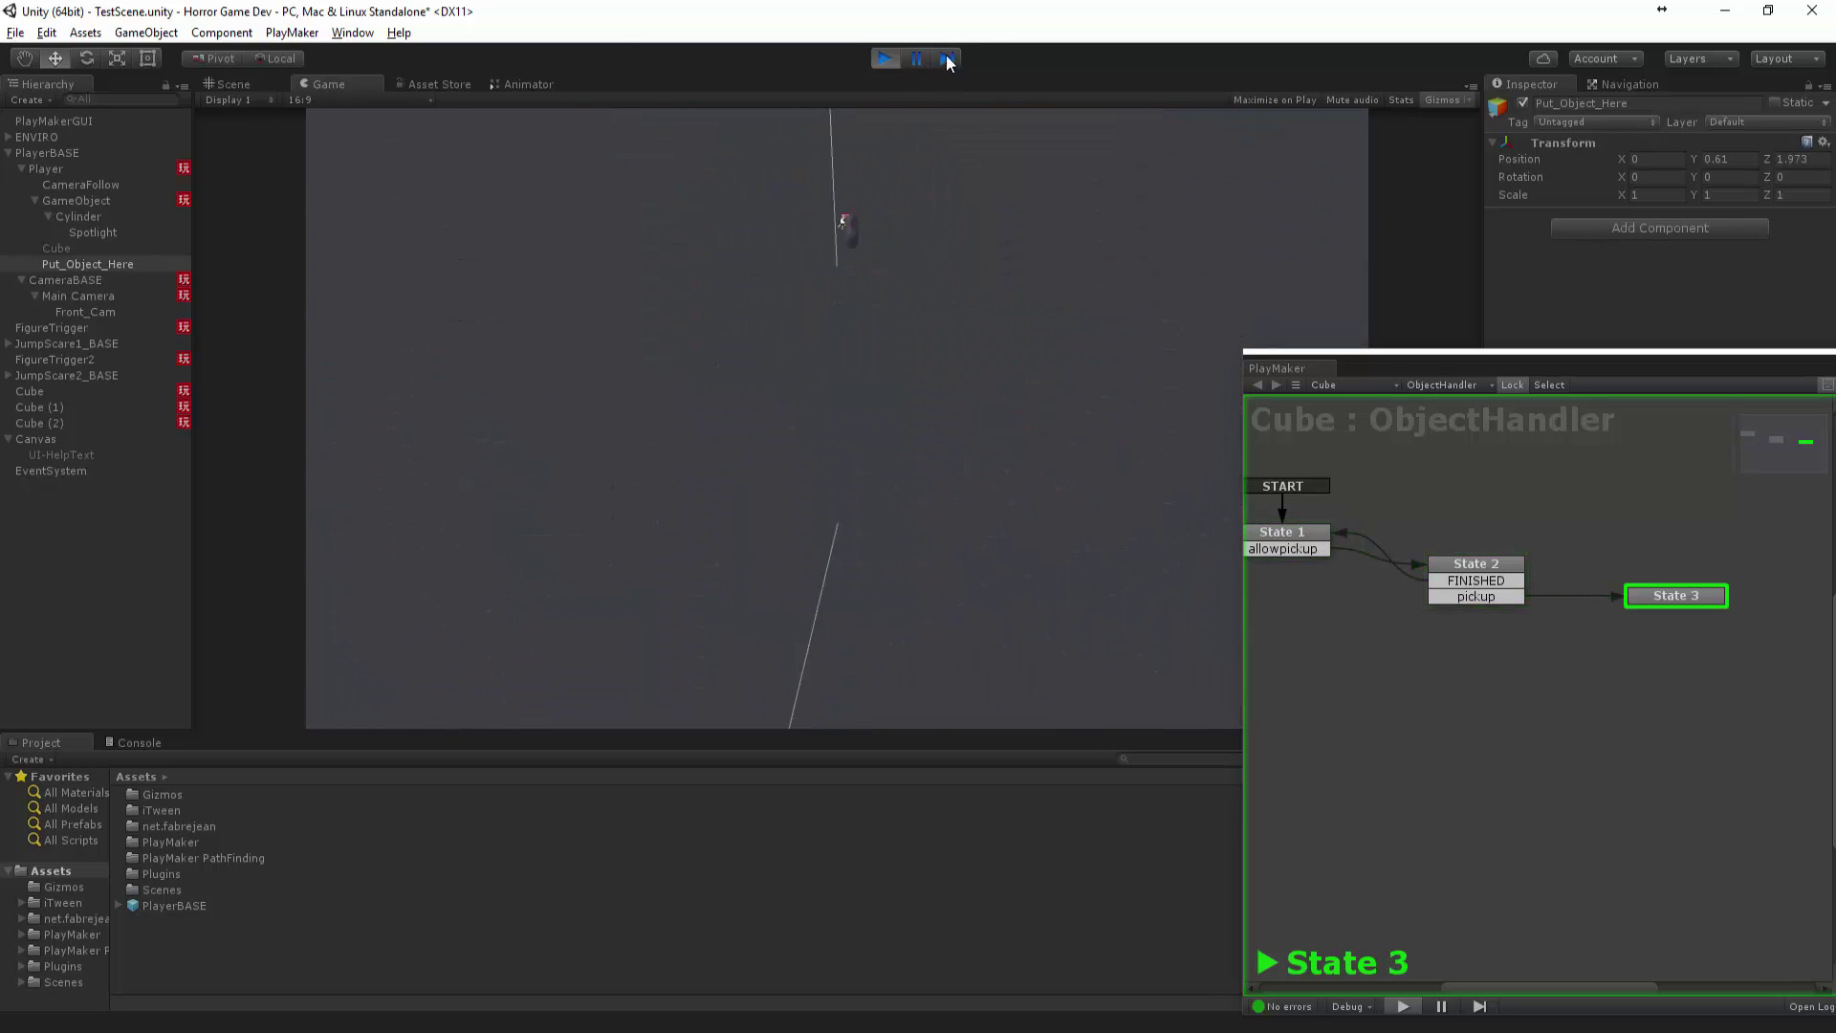
pyautogui.click(885, 60)
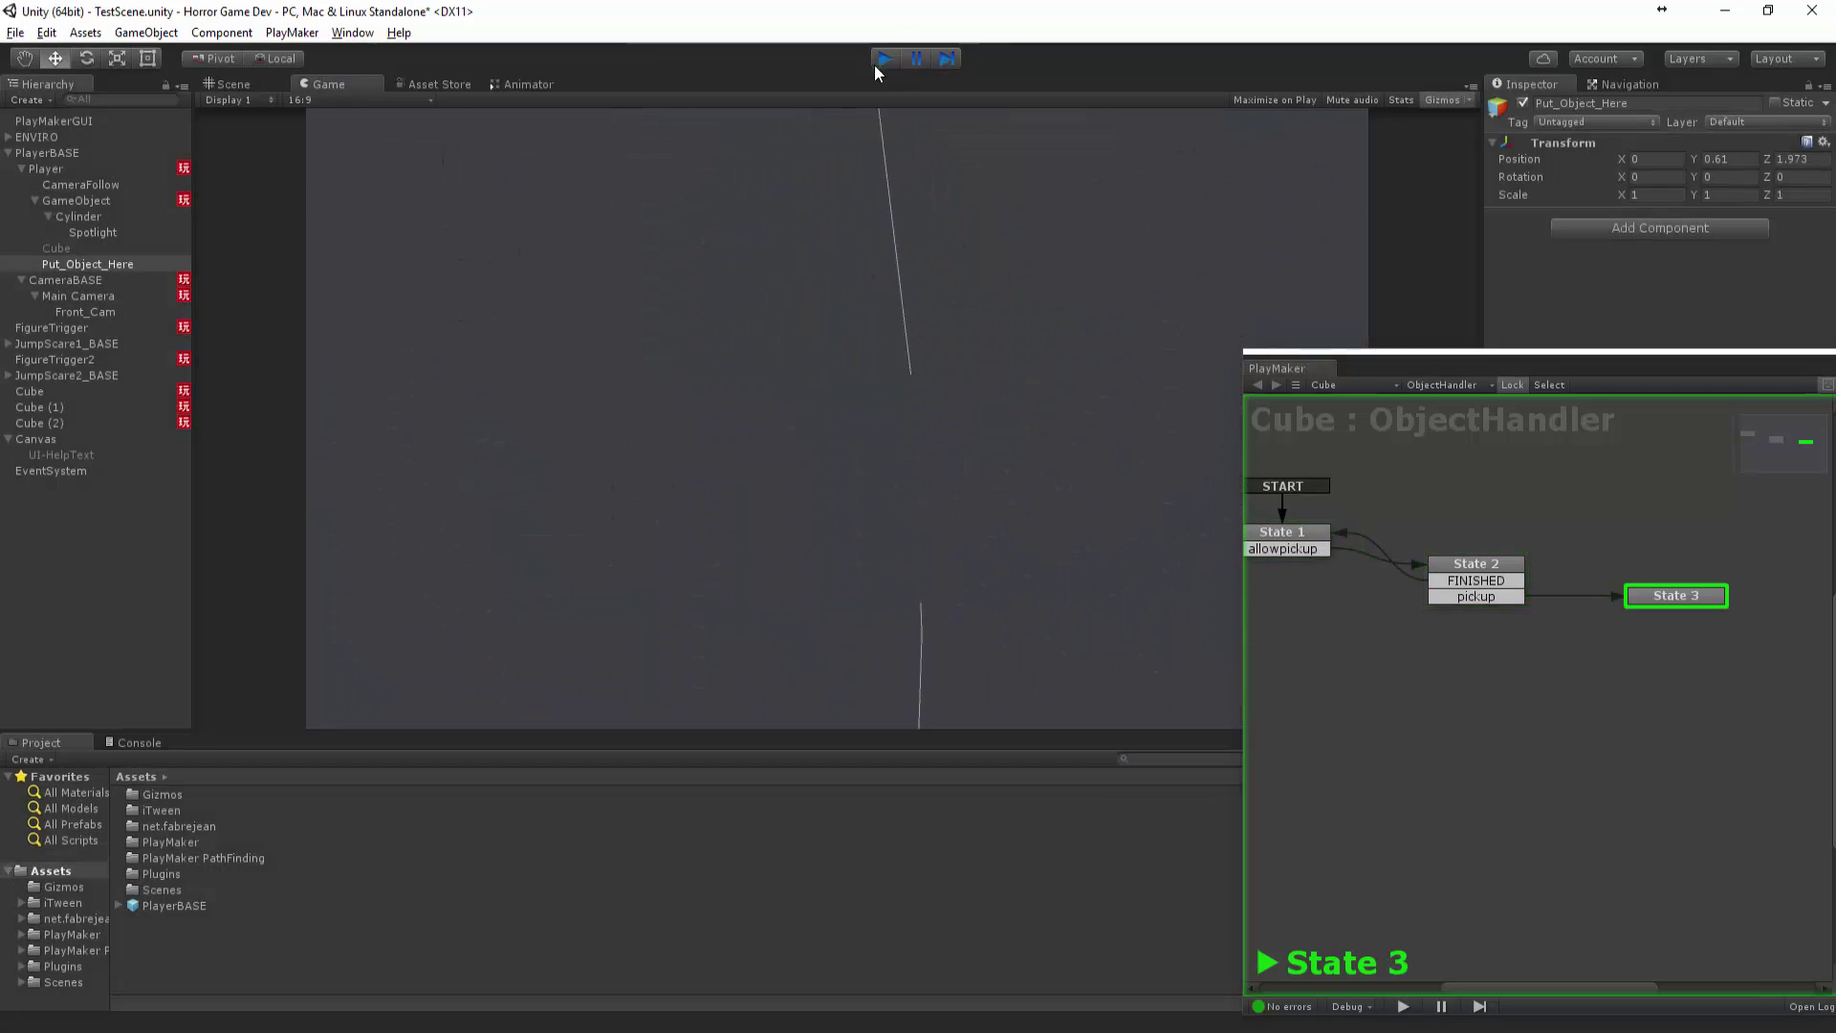
# Set Cube's State 3 iTween Move Update Game Object to Use Owner
pyautogui.moveTo(1424, 369); pyautogui.dragTo(656, 266)
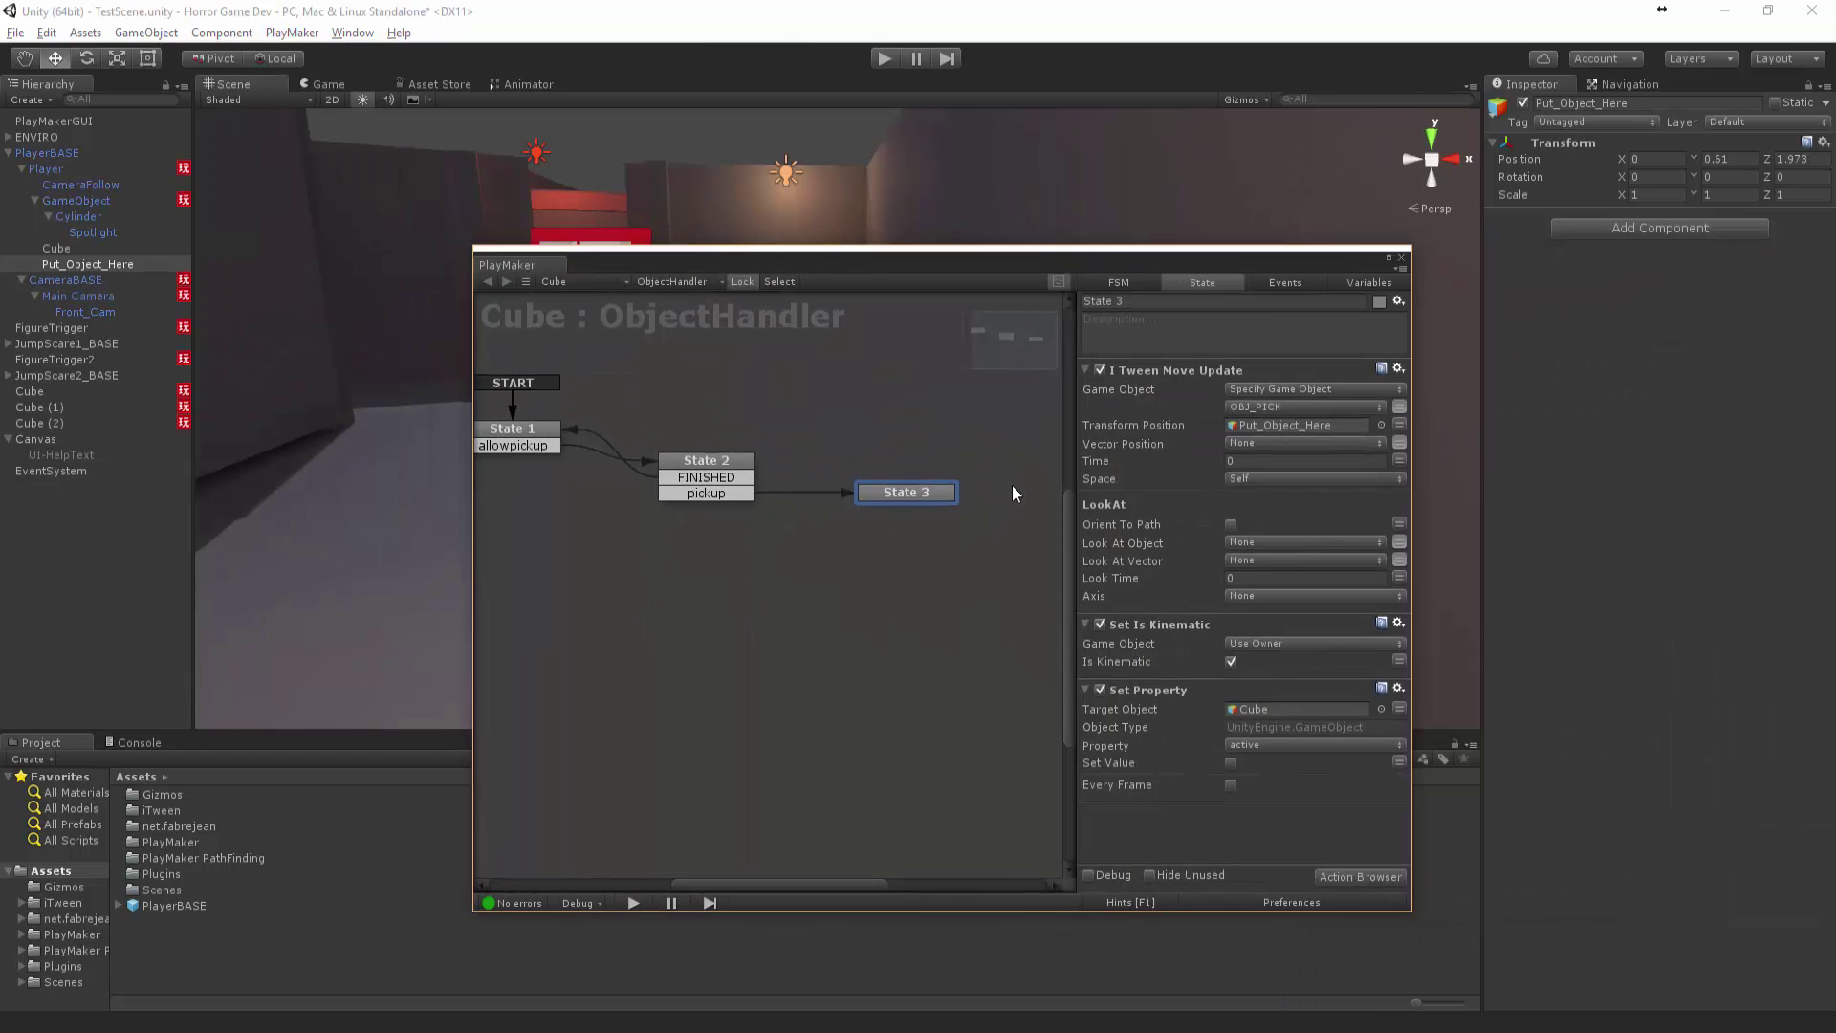
pyautogui.click(1195, 369)
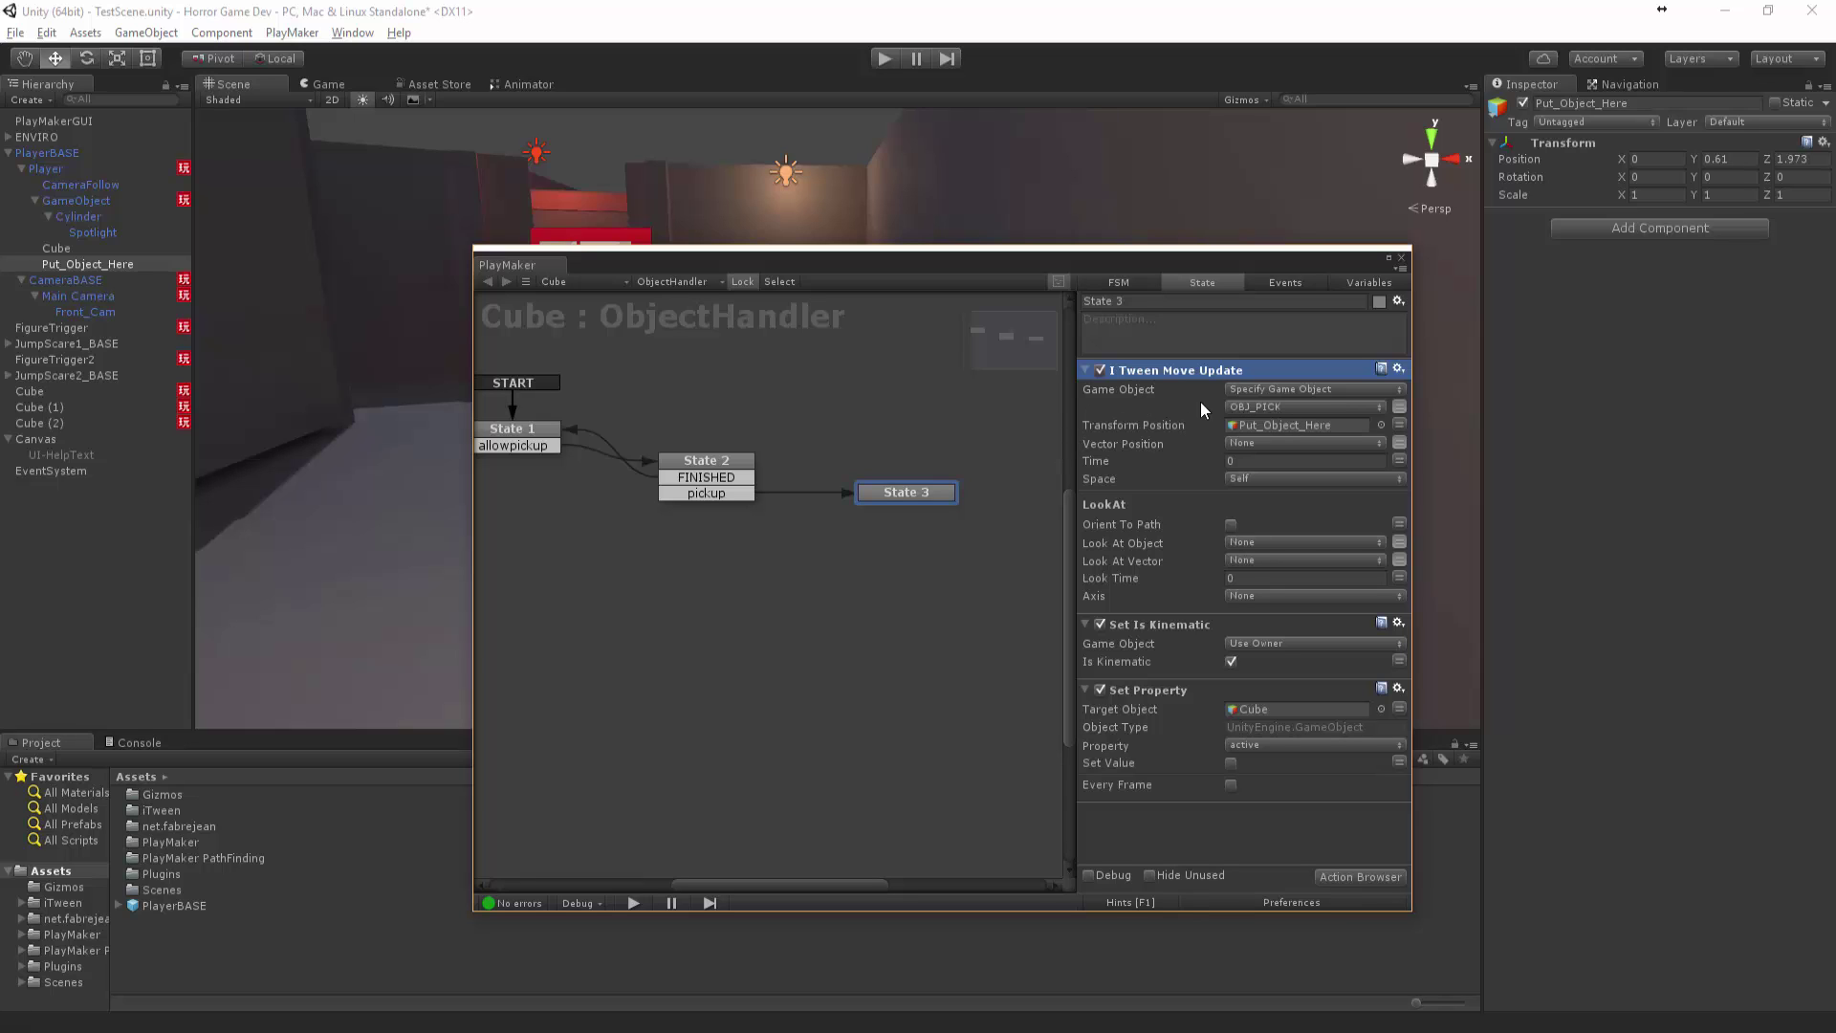
pyautogui.click(1372, 418)
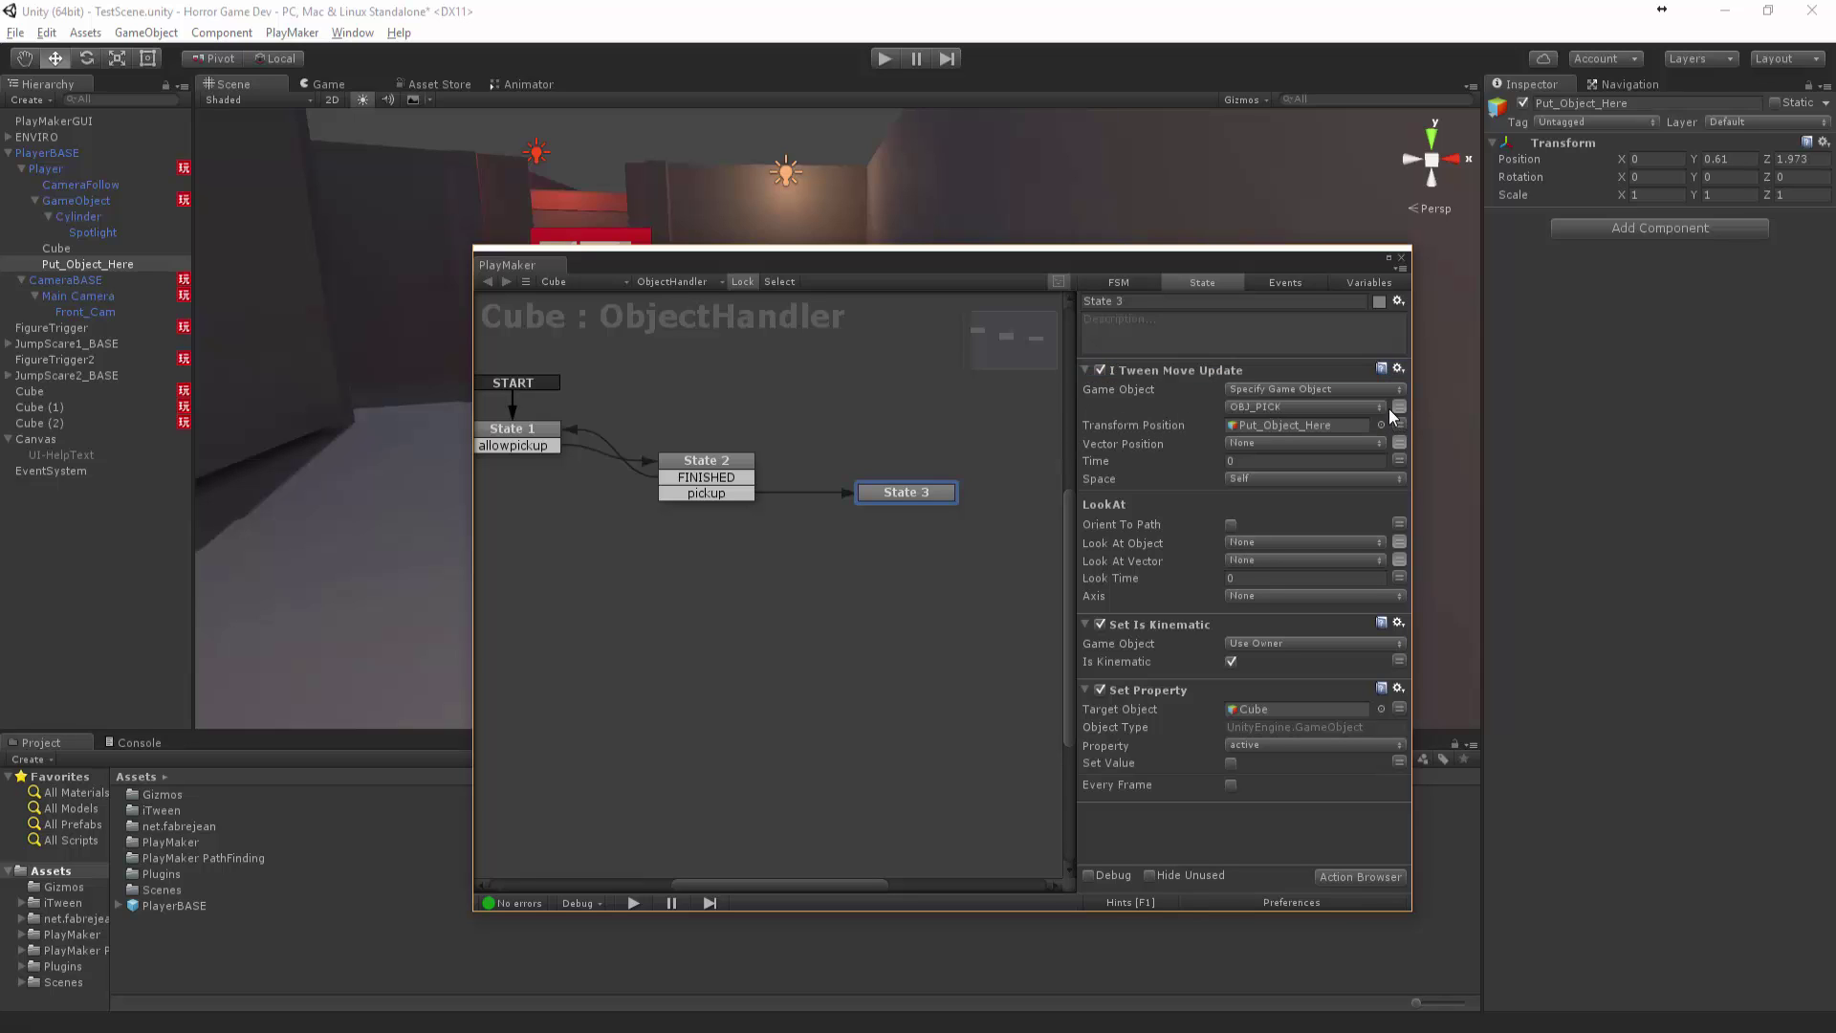
pyautogui.click(1379, 389)
pyautogui.click(1362, 405)
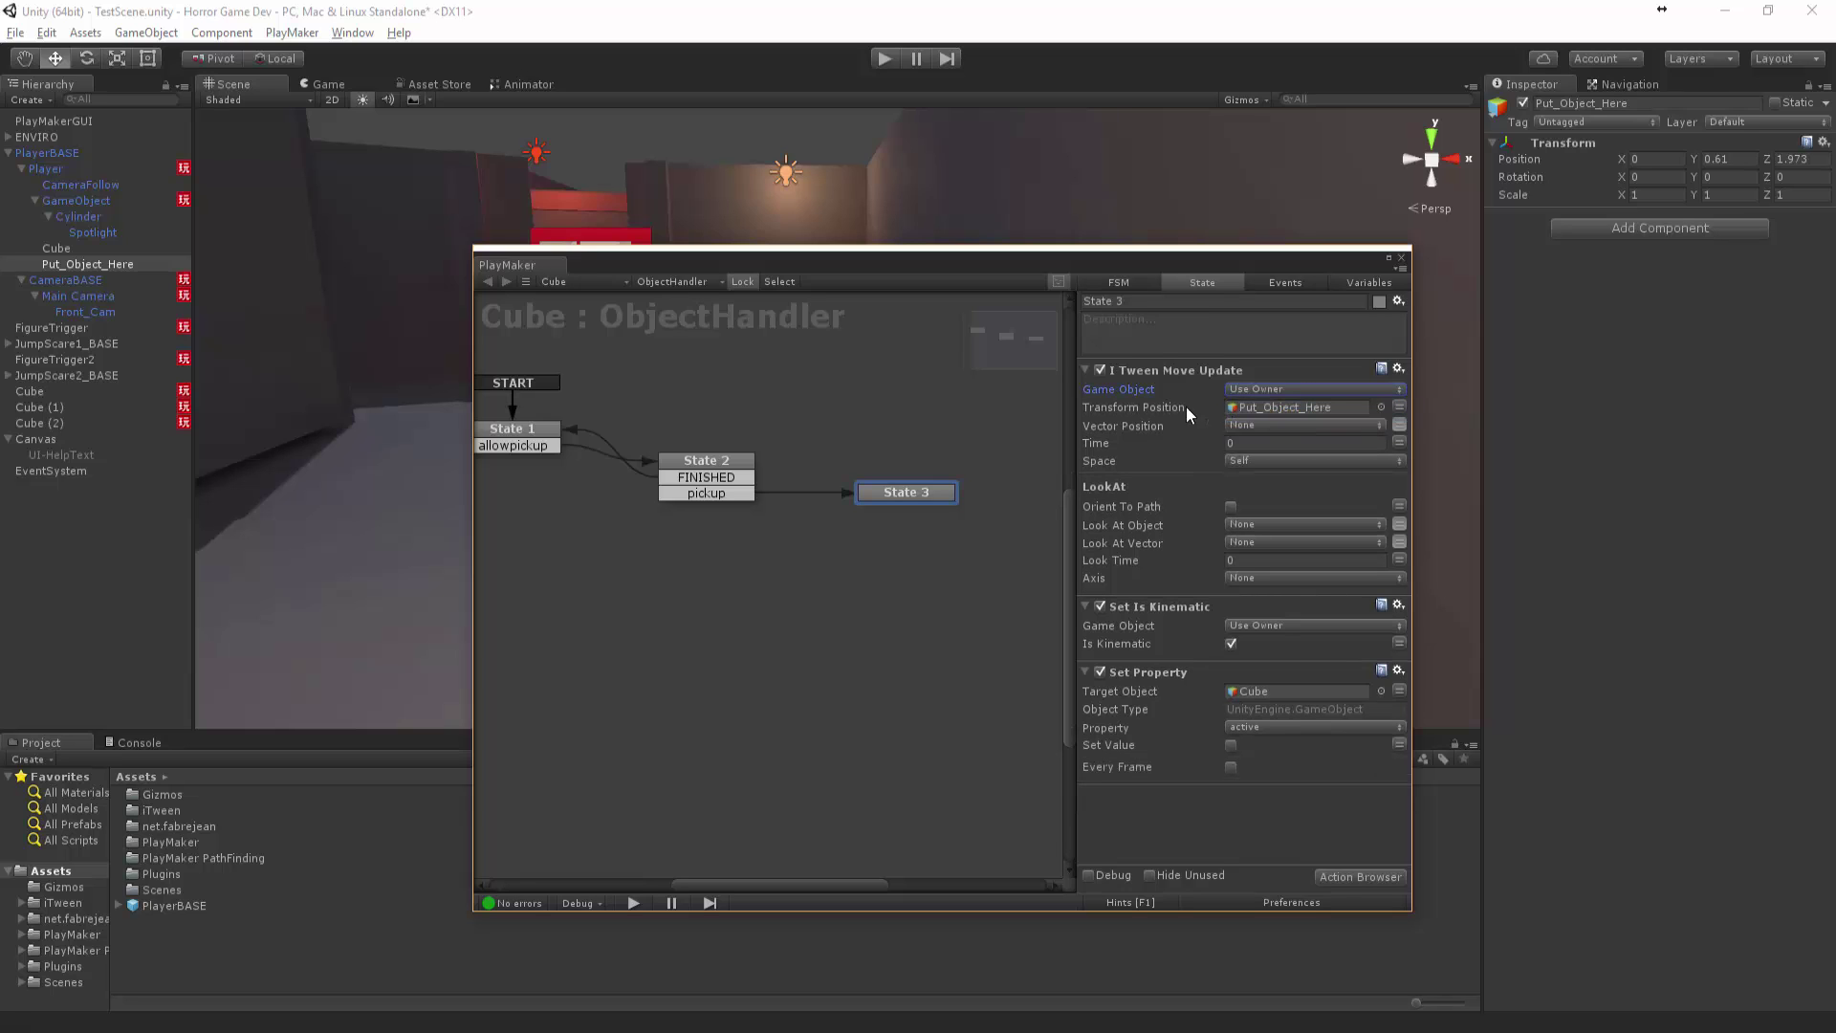
pyautogui.click(1247, 405)
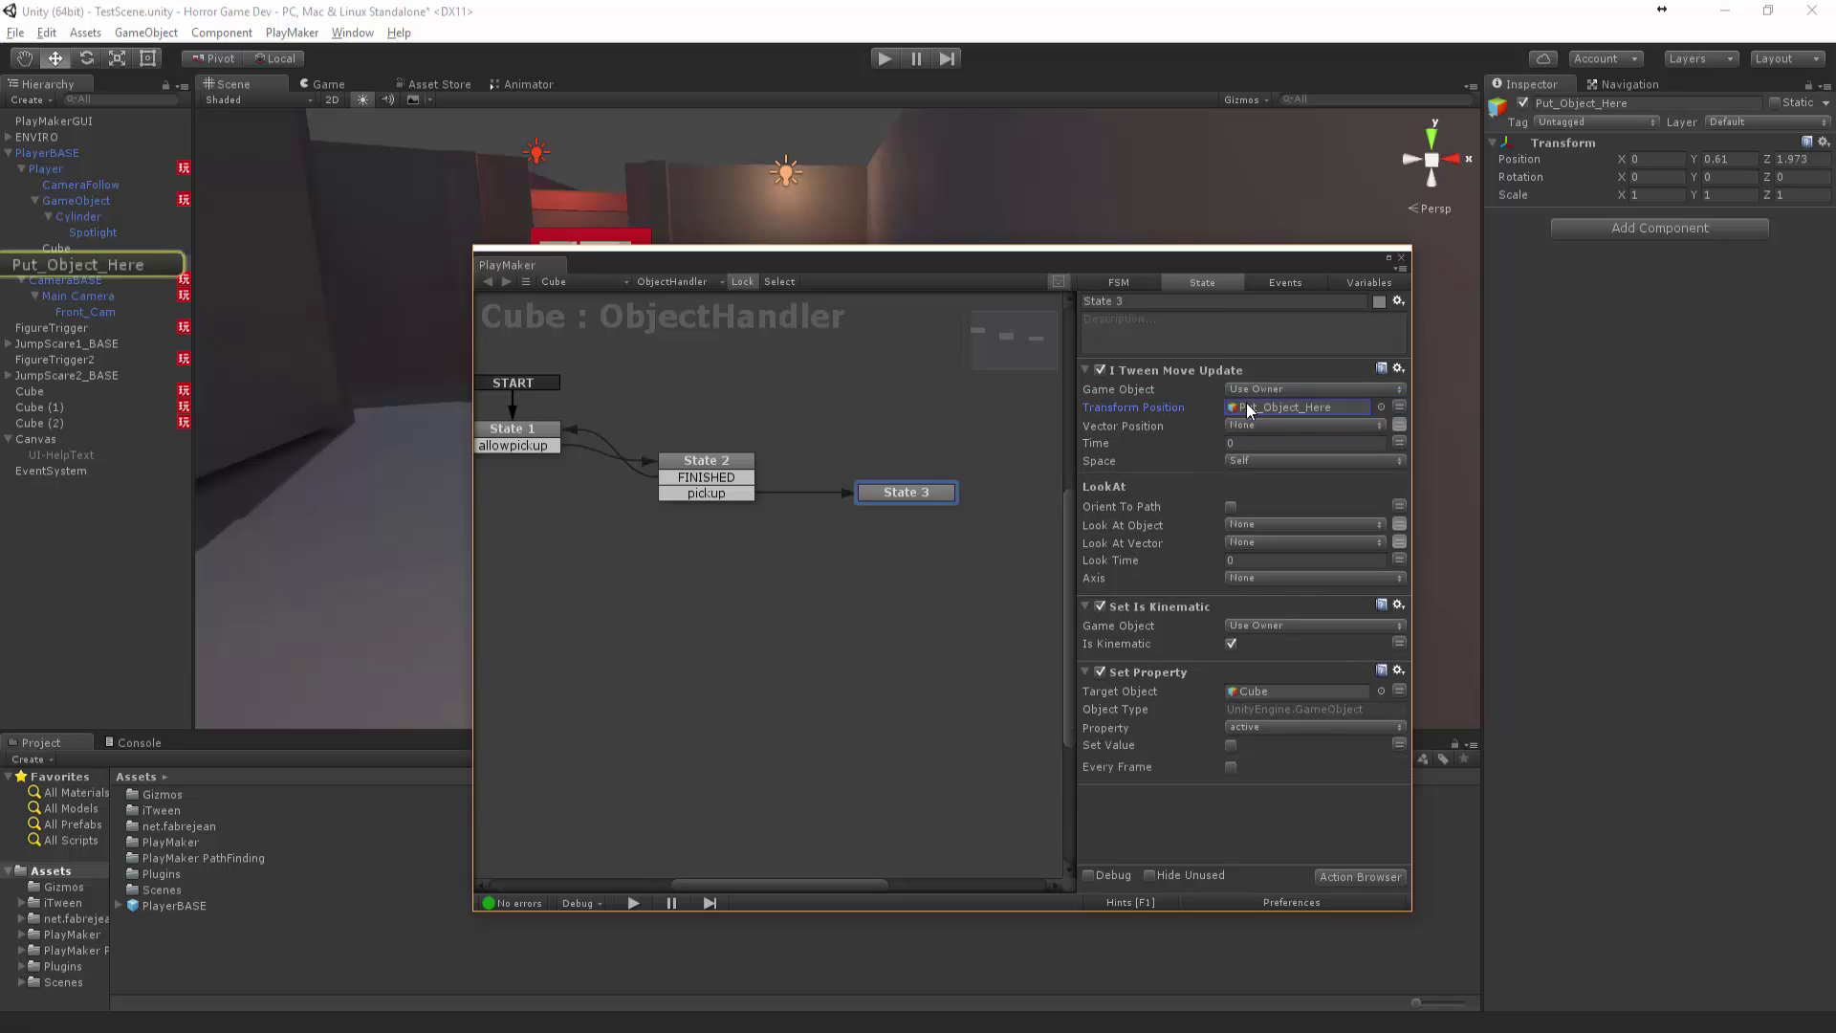
pyautogui.click(739, 473)
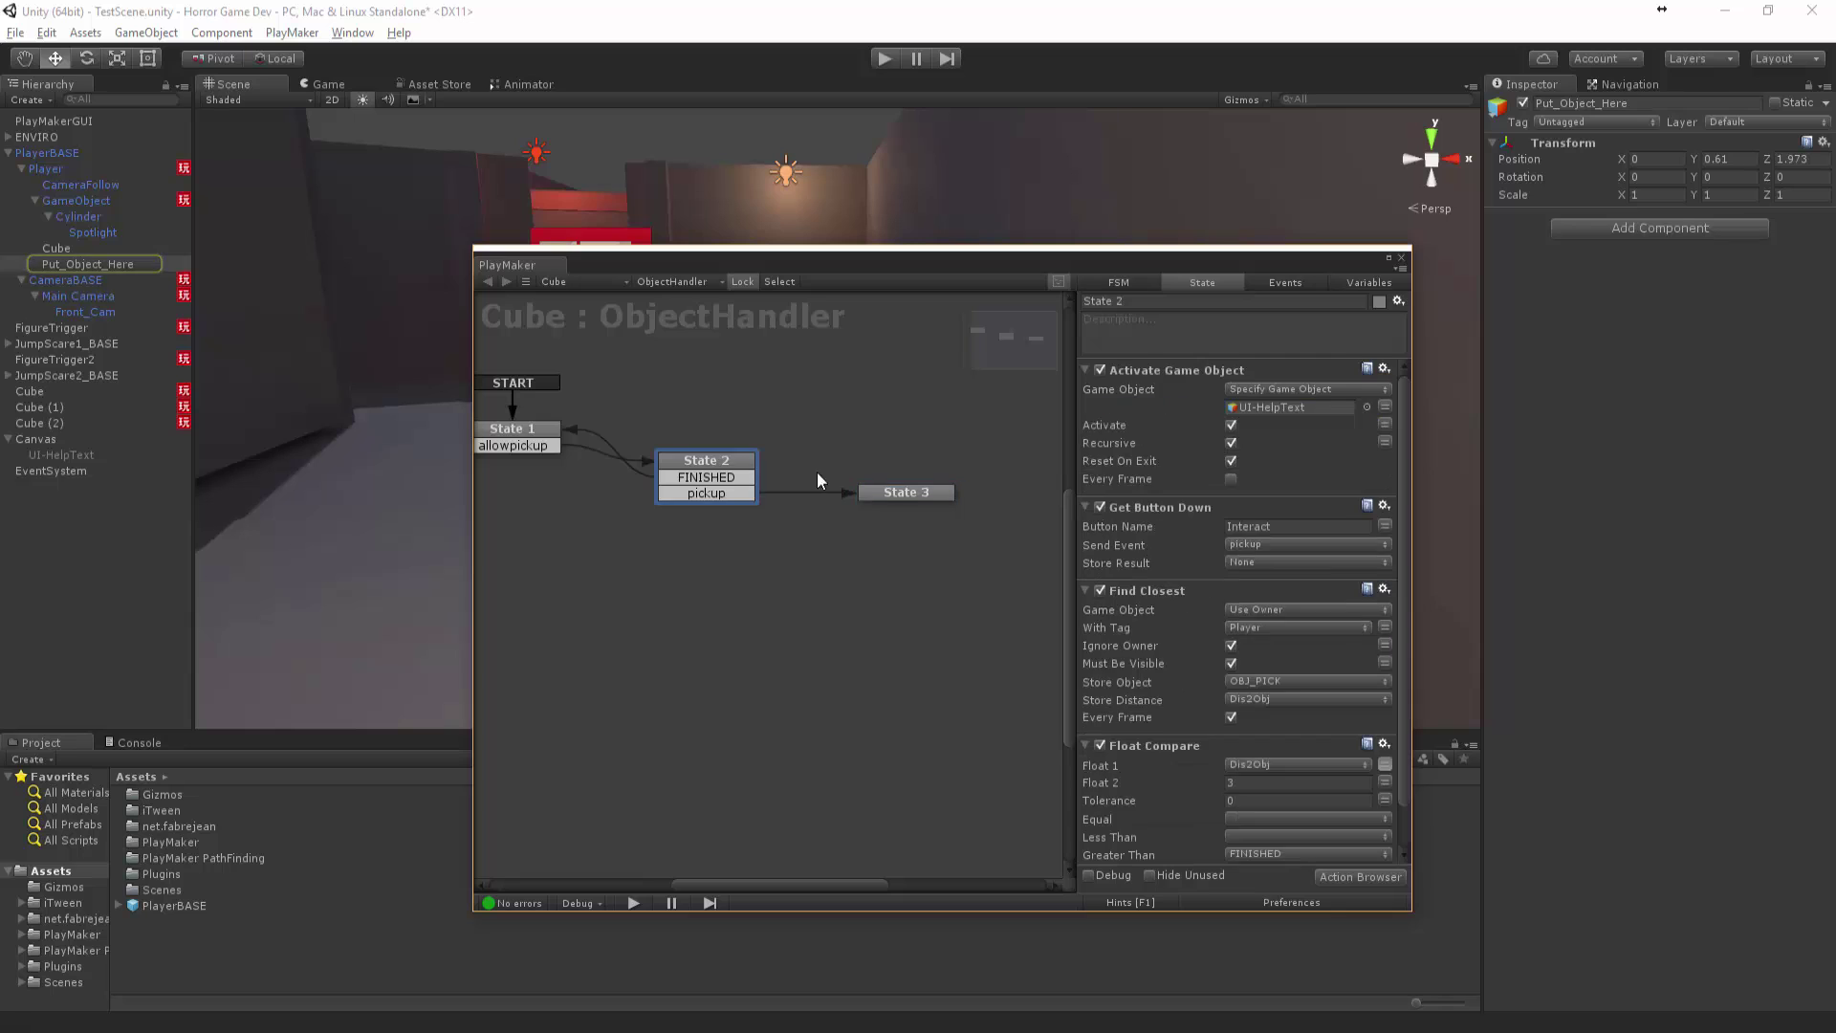
pyautogui.click(916, 495)
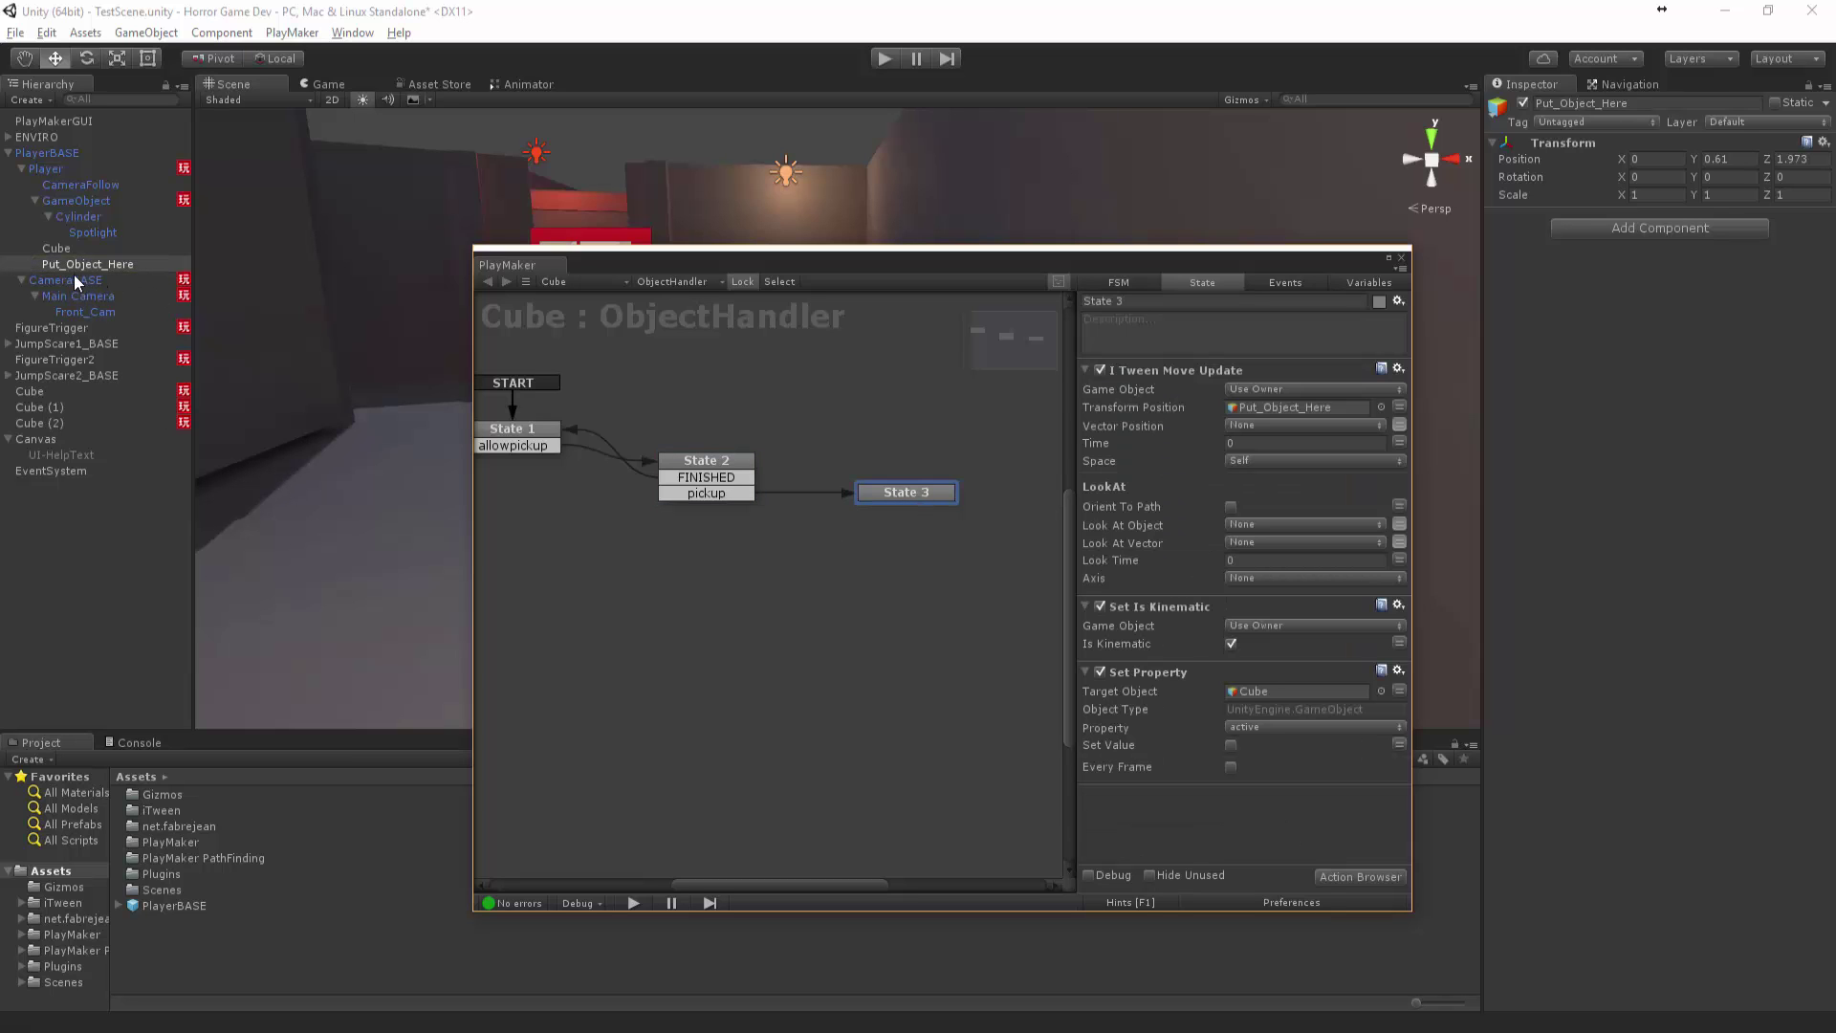
# Set Cube (1)'s State 3 iTween Move Update Game Object to Use Owner
pyautogui.click(30, 394)
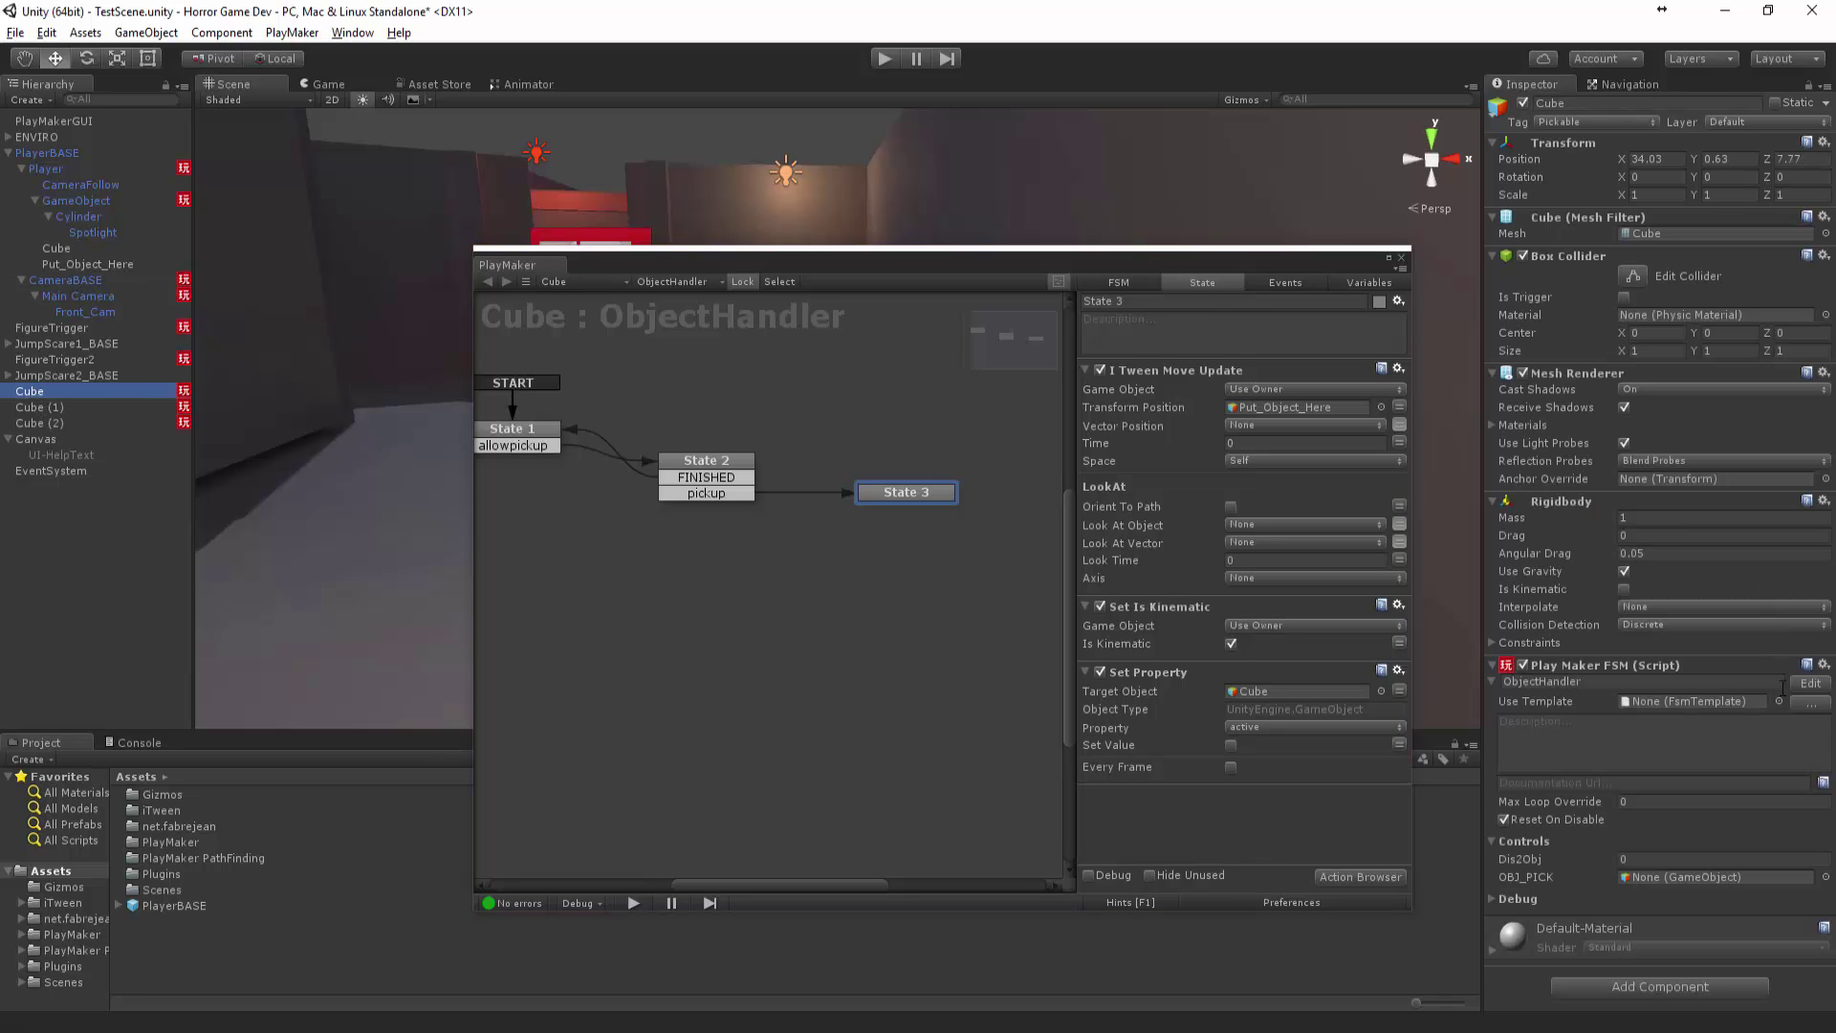
pyautogui.click(1807, 685)
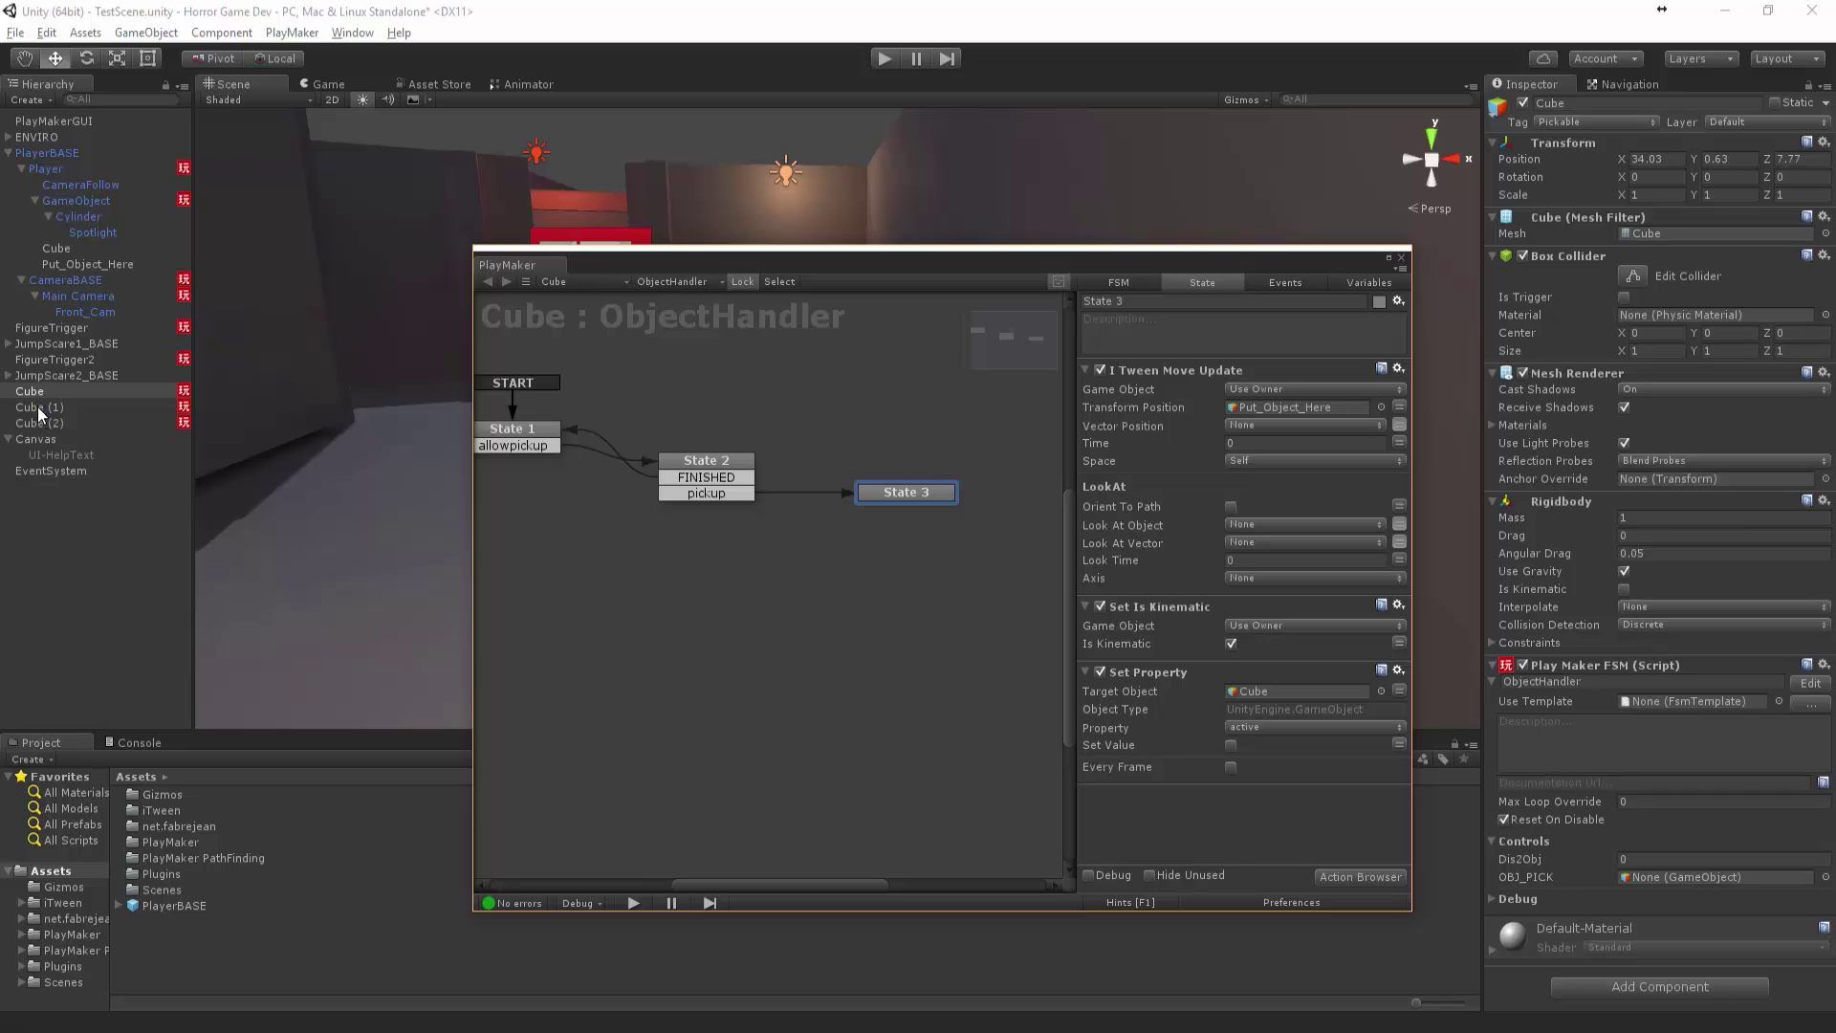
pyautogui.click(40, 407)
pyautogui.click(741, 282)
pyautogui.click(781, 443)
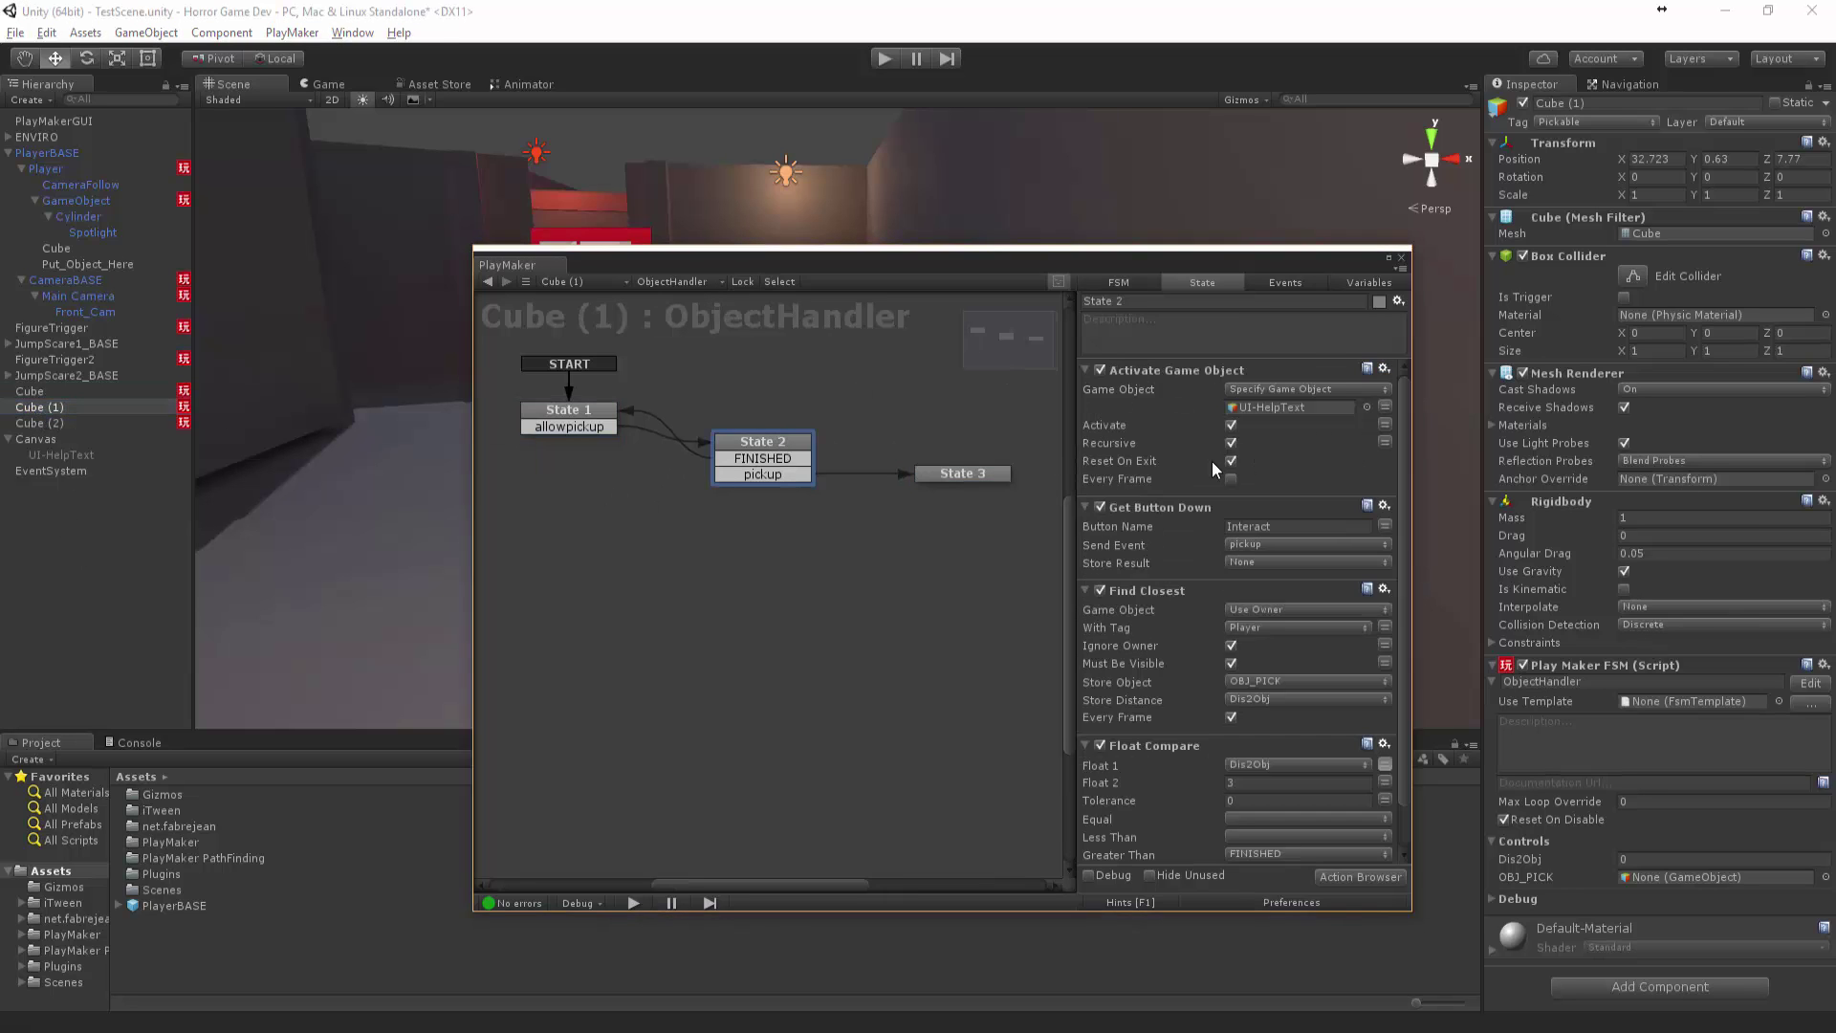
pyautogui.click(990, 482)
pyautogui.click(1293, 411)
pyautogui.click(1387, 390)
pyautogui.click(1372, 415)
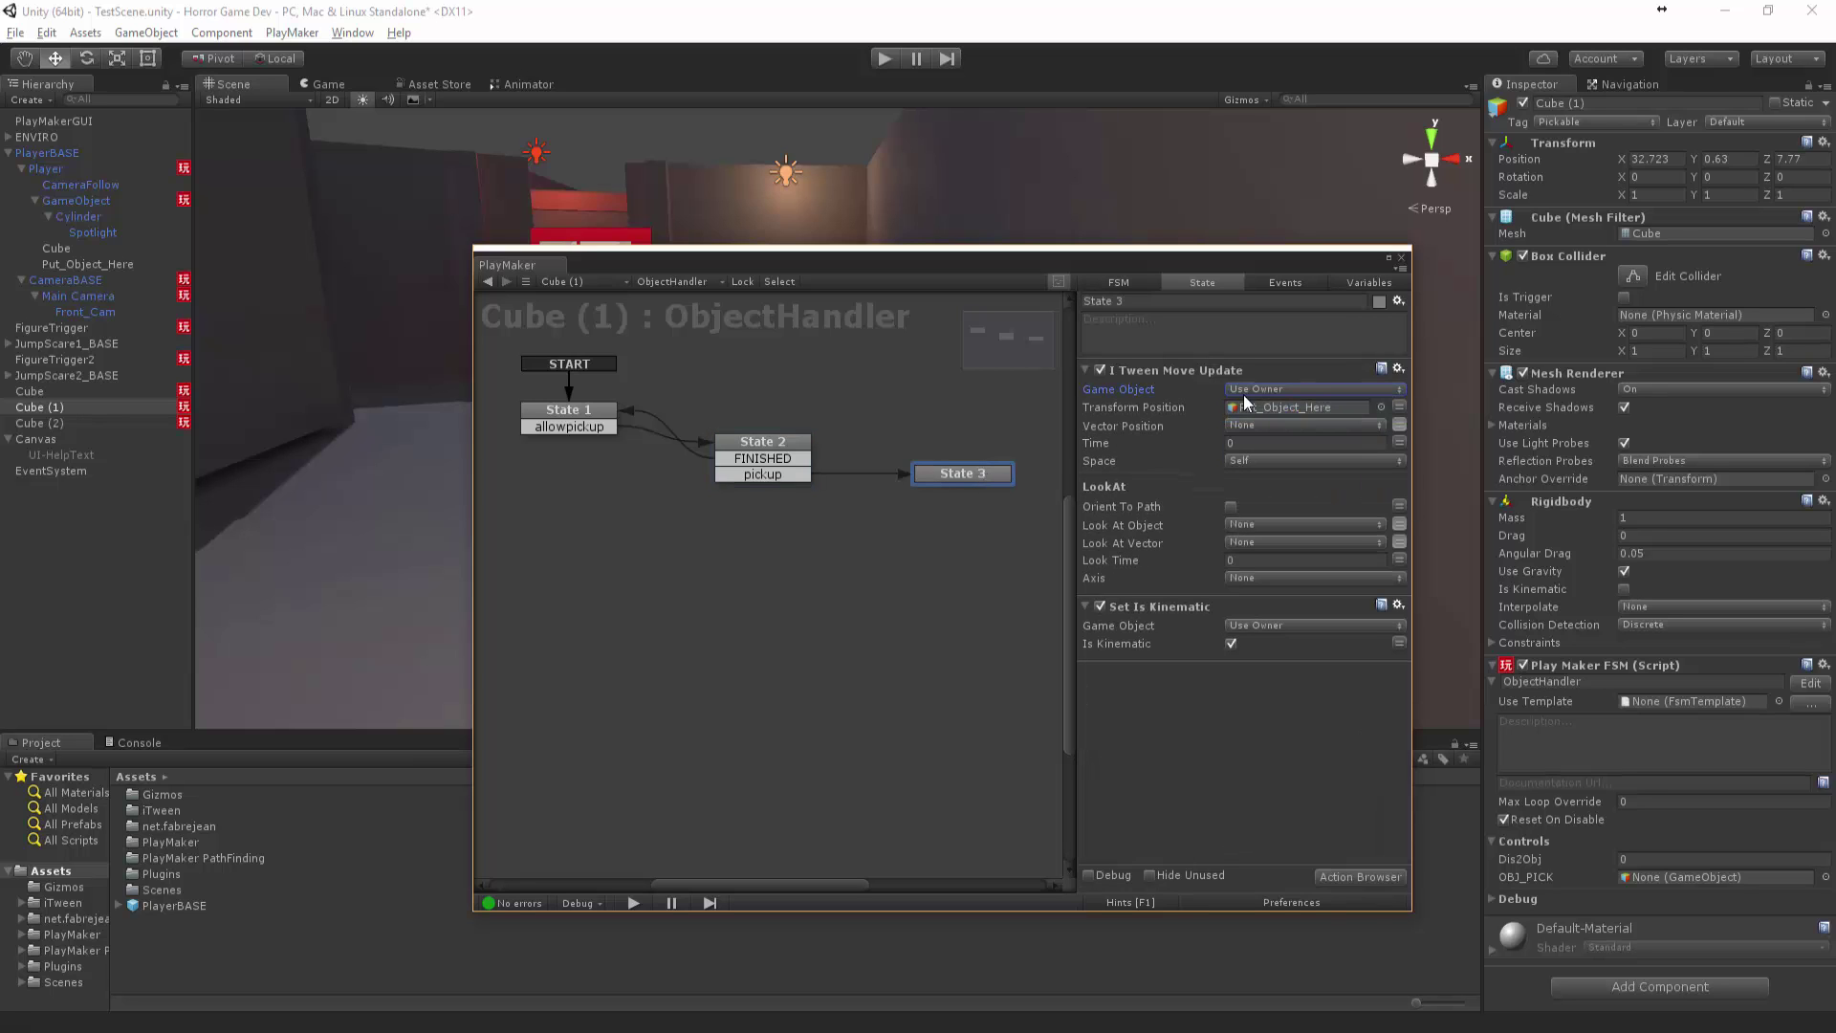
# Set Cube (2)'s tween Game Object to Use Owner and close the PlayMaker editor
pyautogui.click(43, 423)
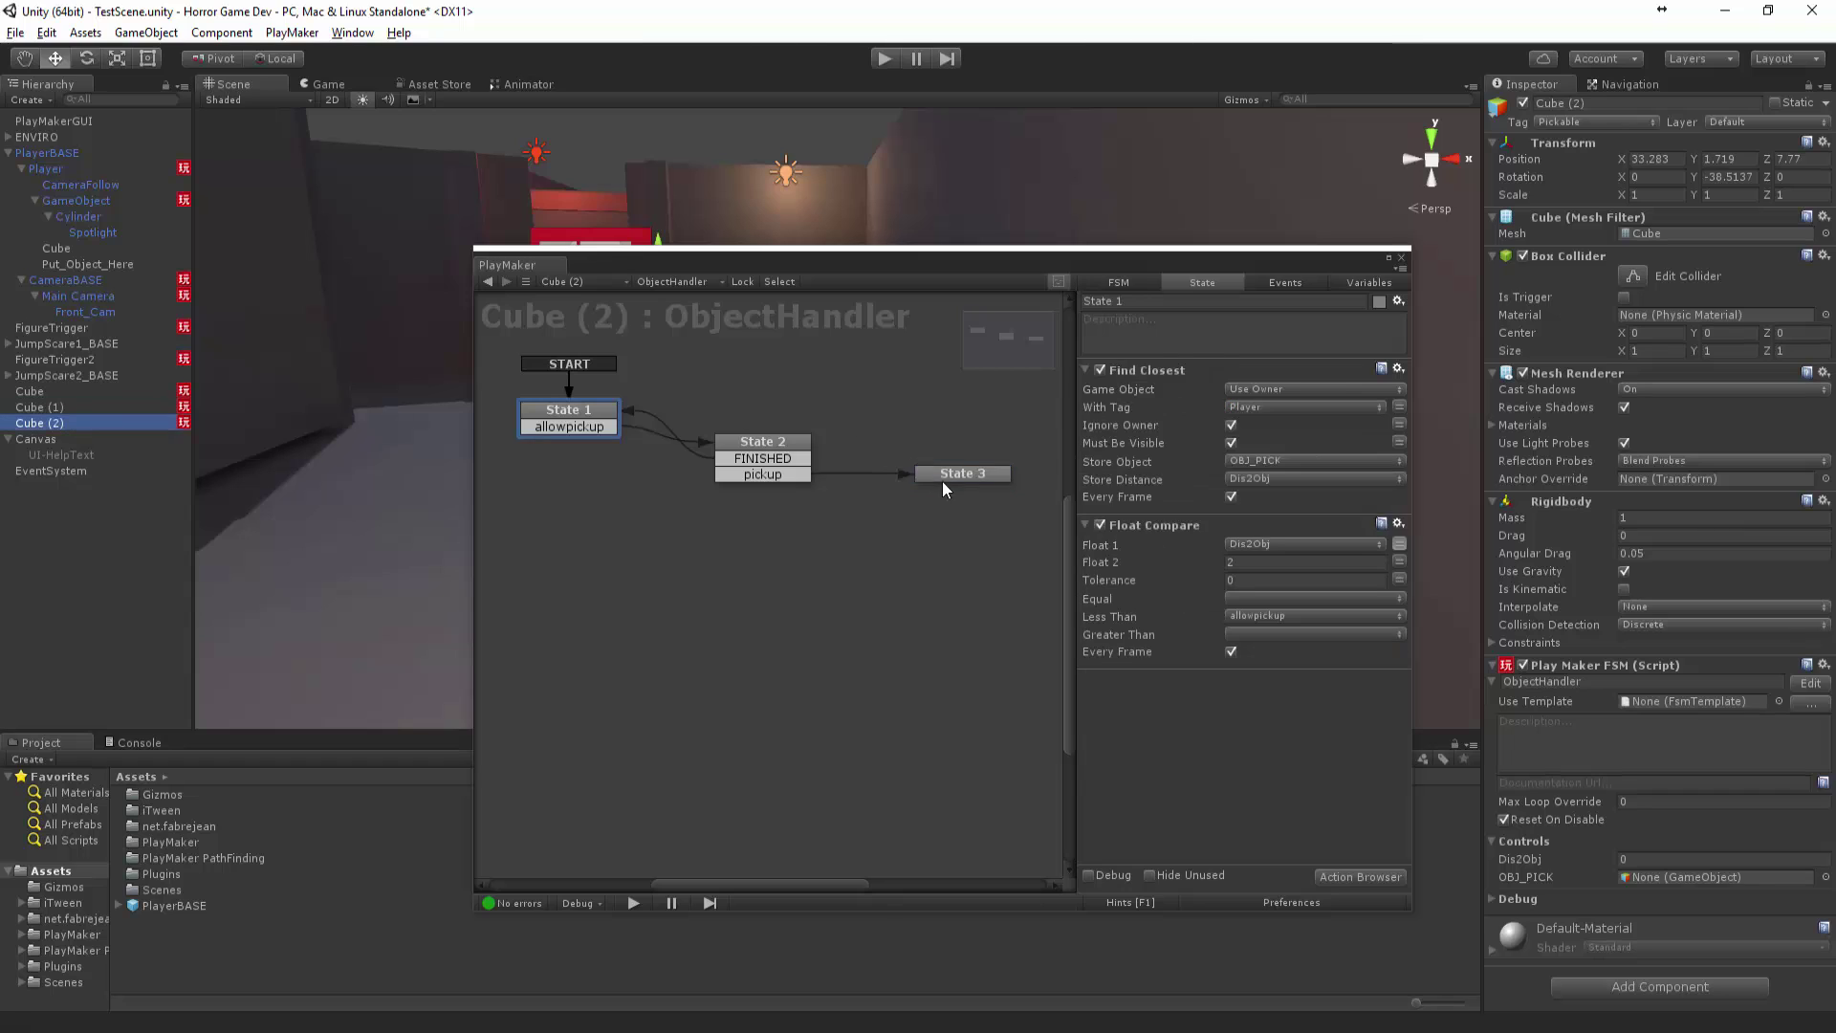
pyautogui.click(1291, 390)
pyautogui.click(1291, 407)
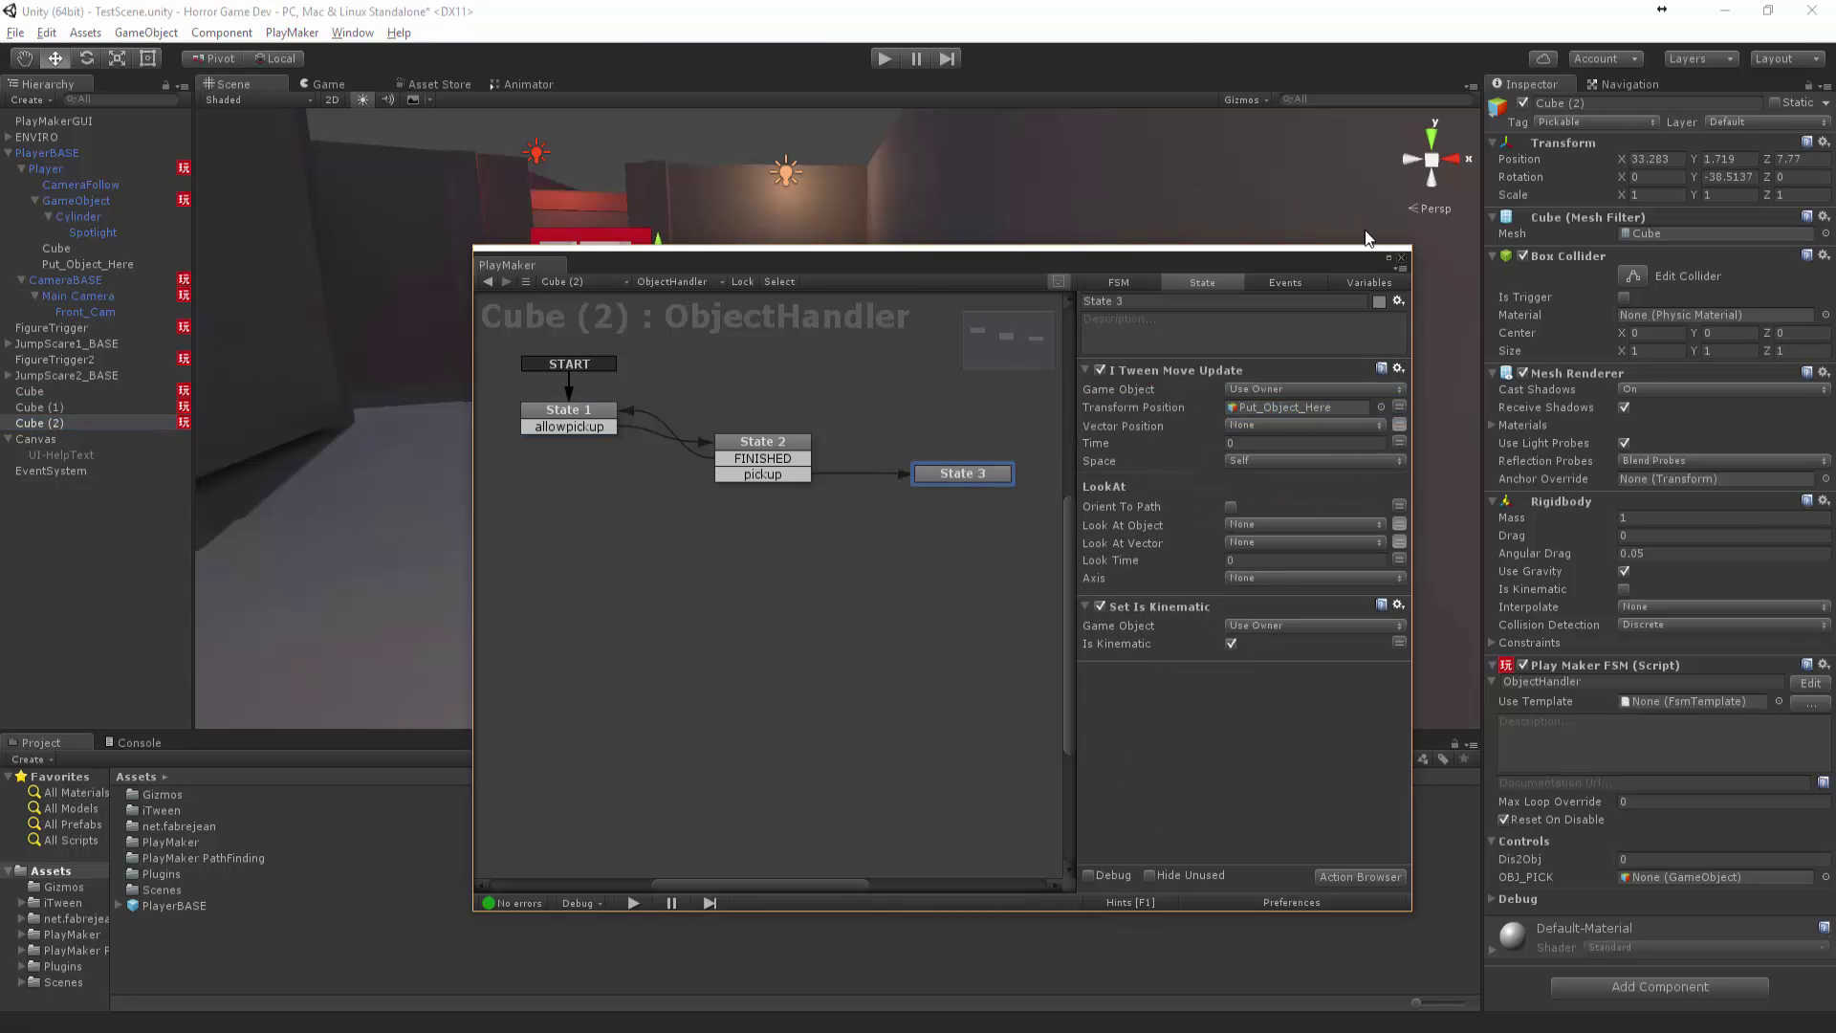
pyautogui.click(1401, 257)
# Play, walk to Cube (2), pick it up with F, and carry it around the corridors
pyautogui.click(881, 58)
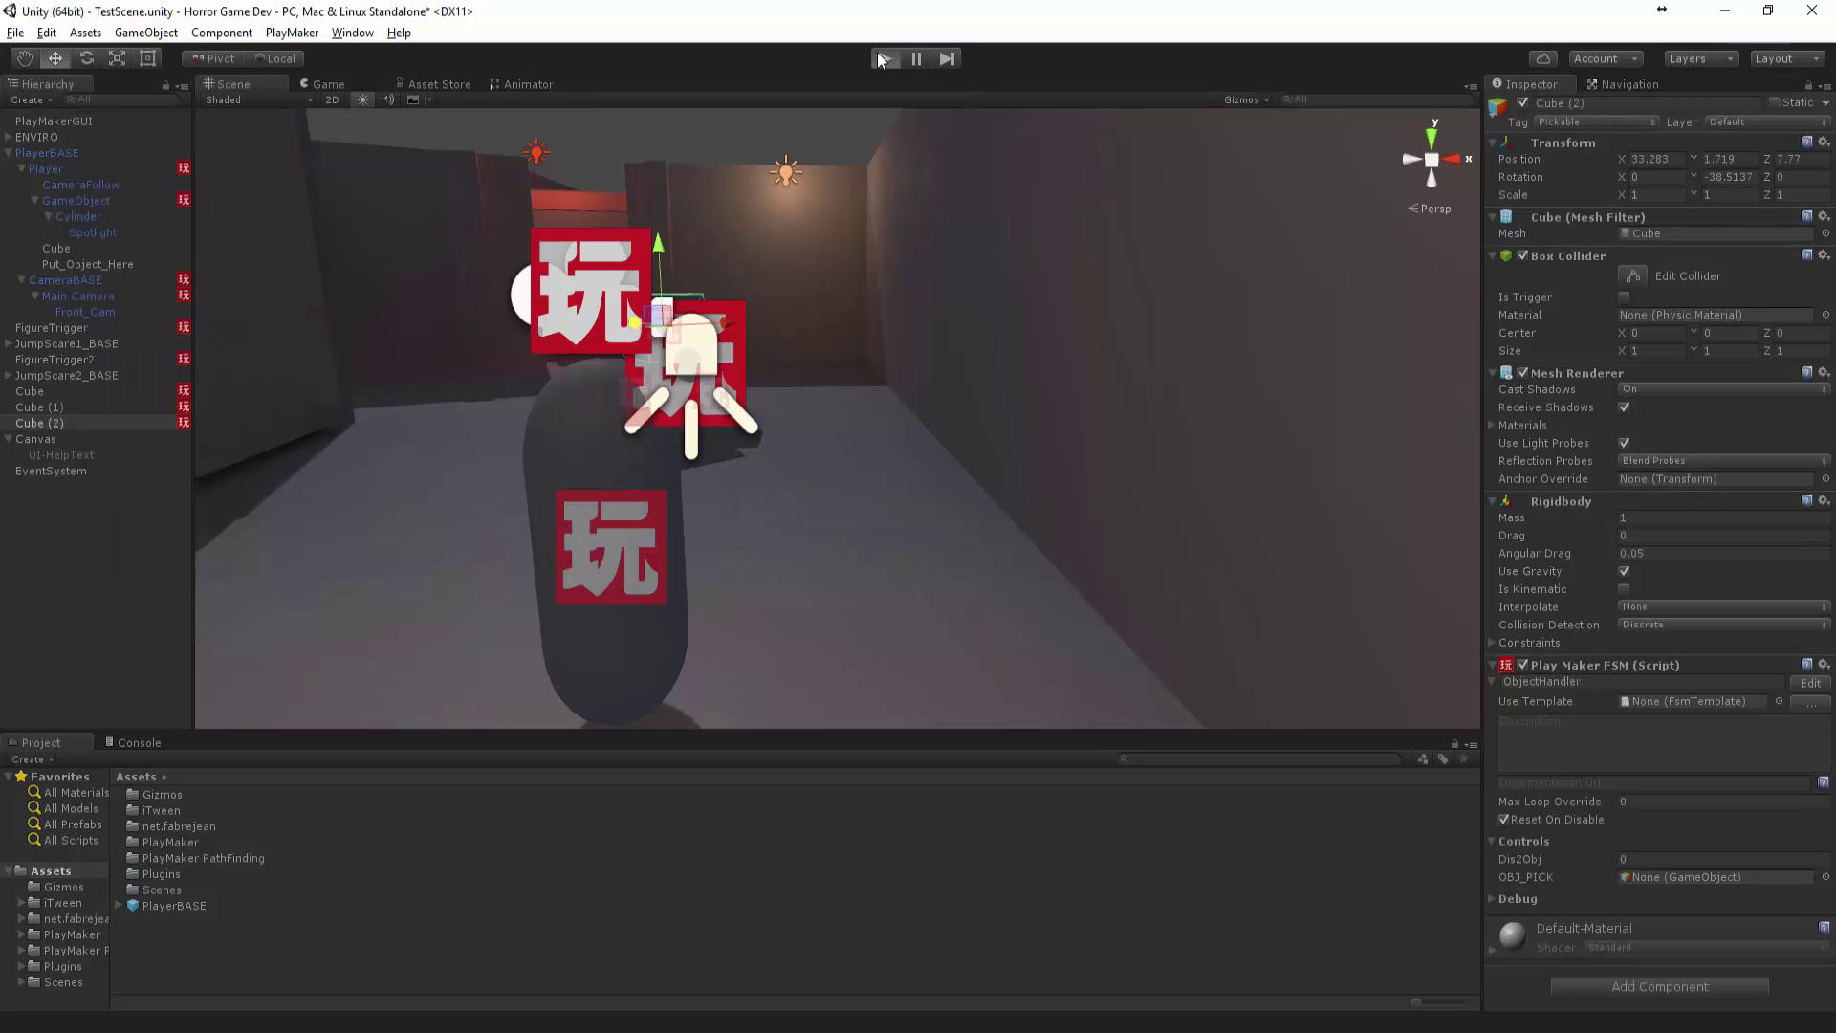
pyautogui.press('w')
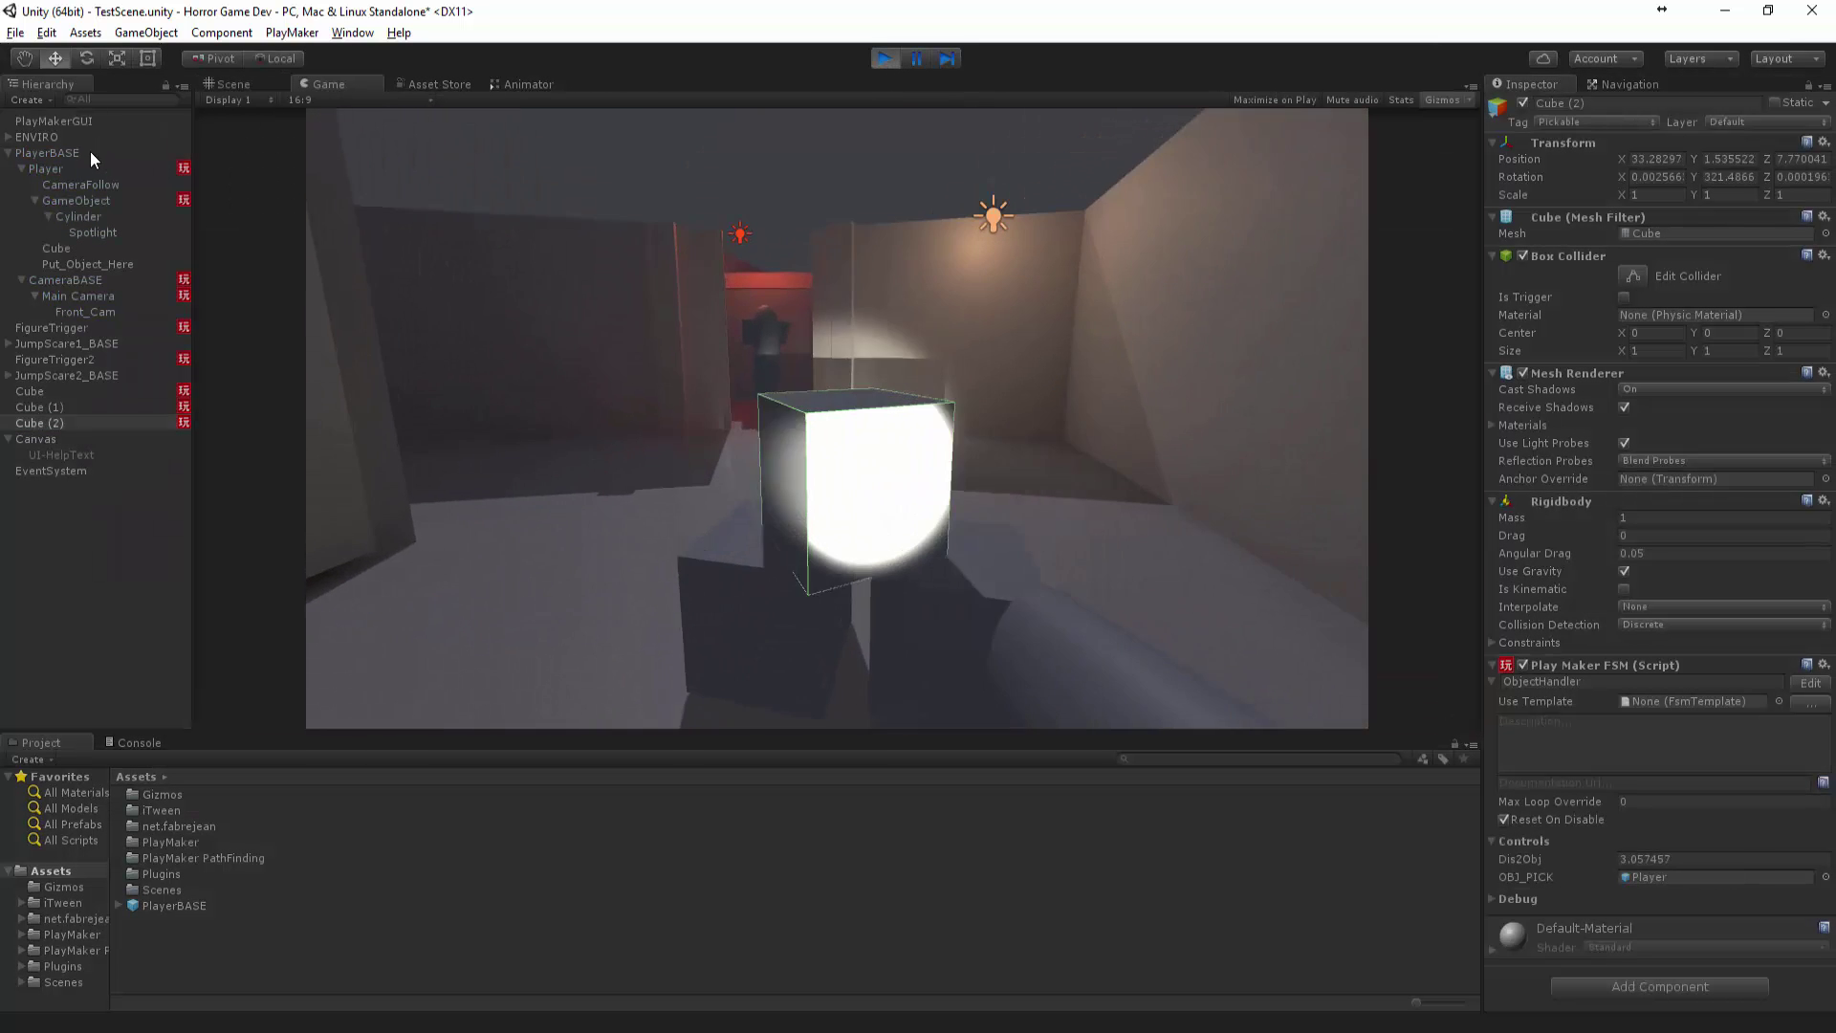
pyautogui.press('f')
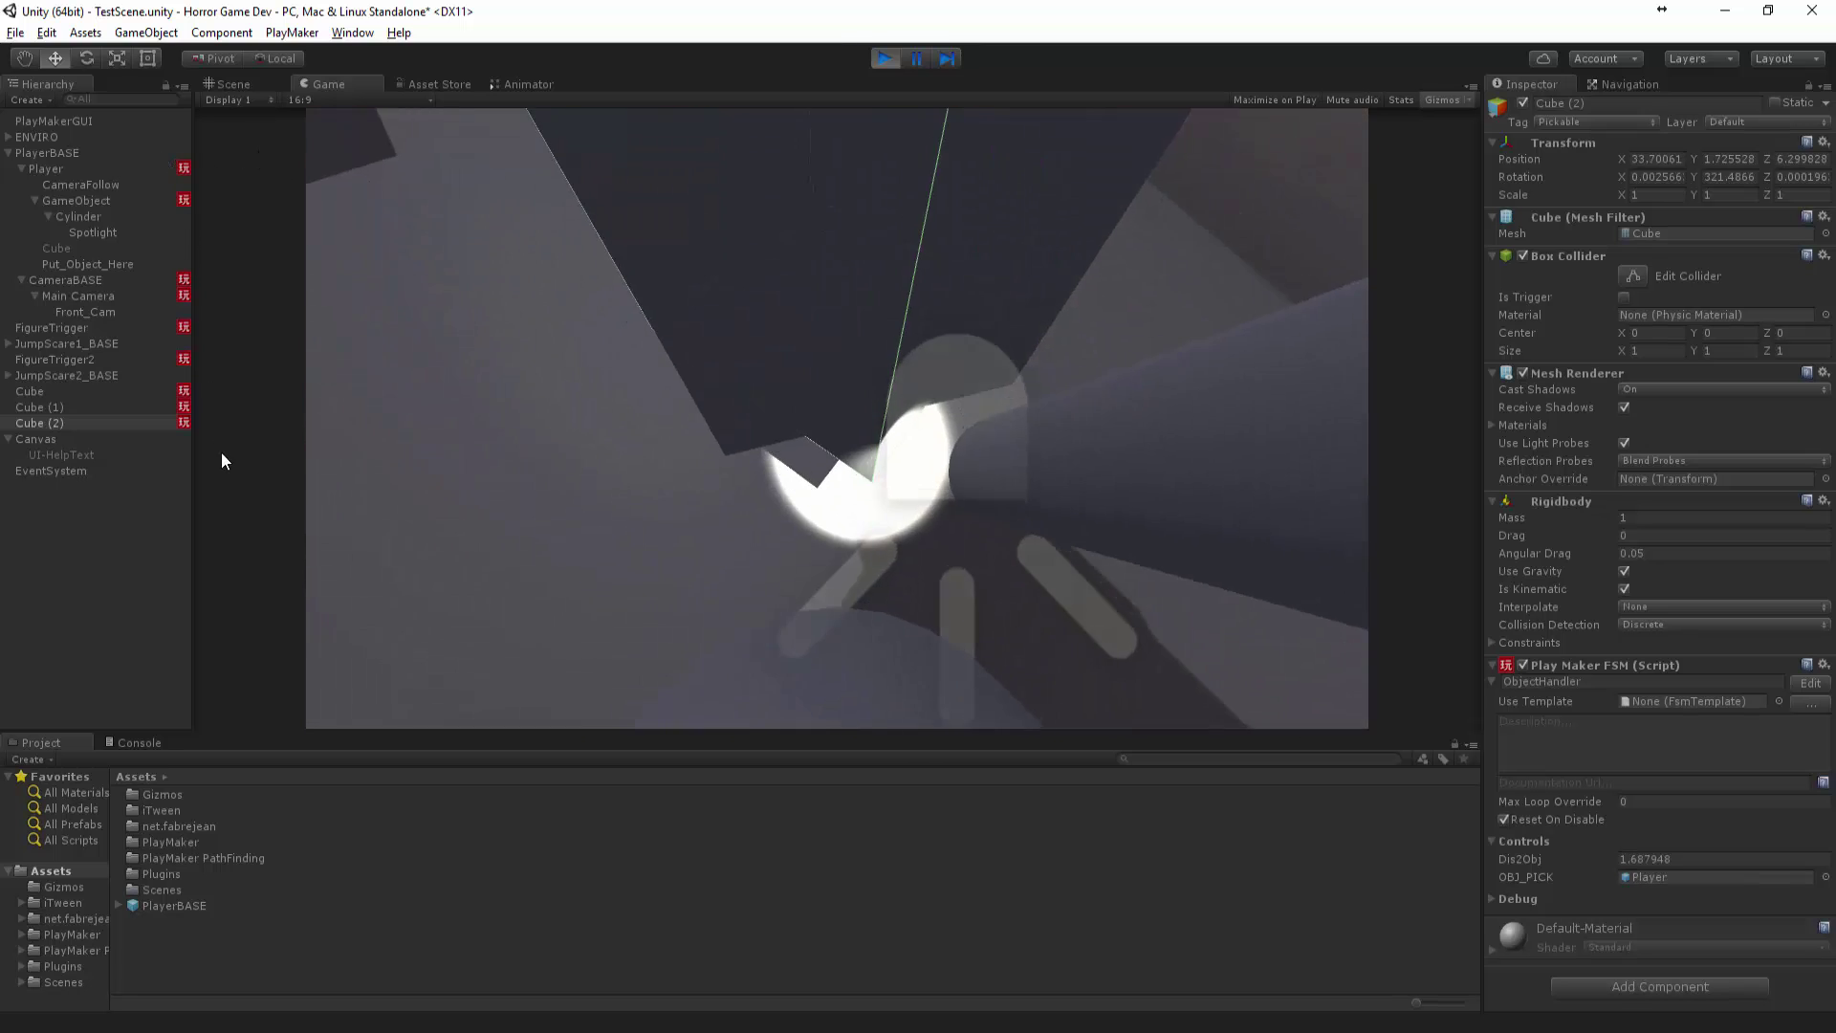
pyautogui.press('w')
pyautogui.press('w')
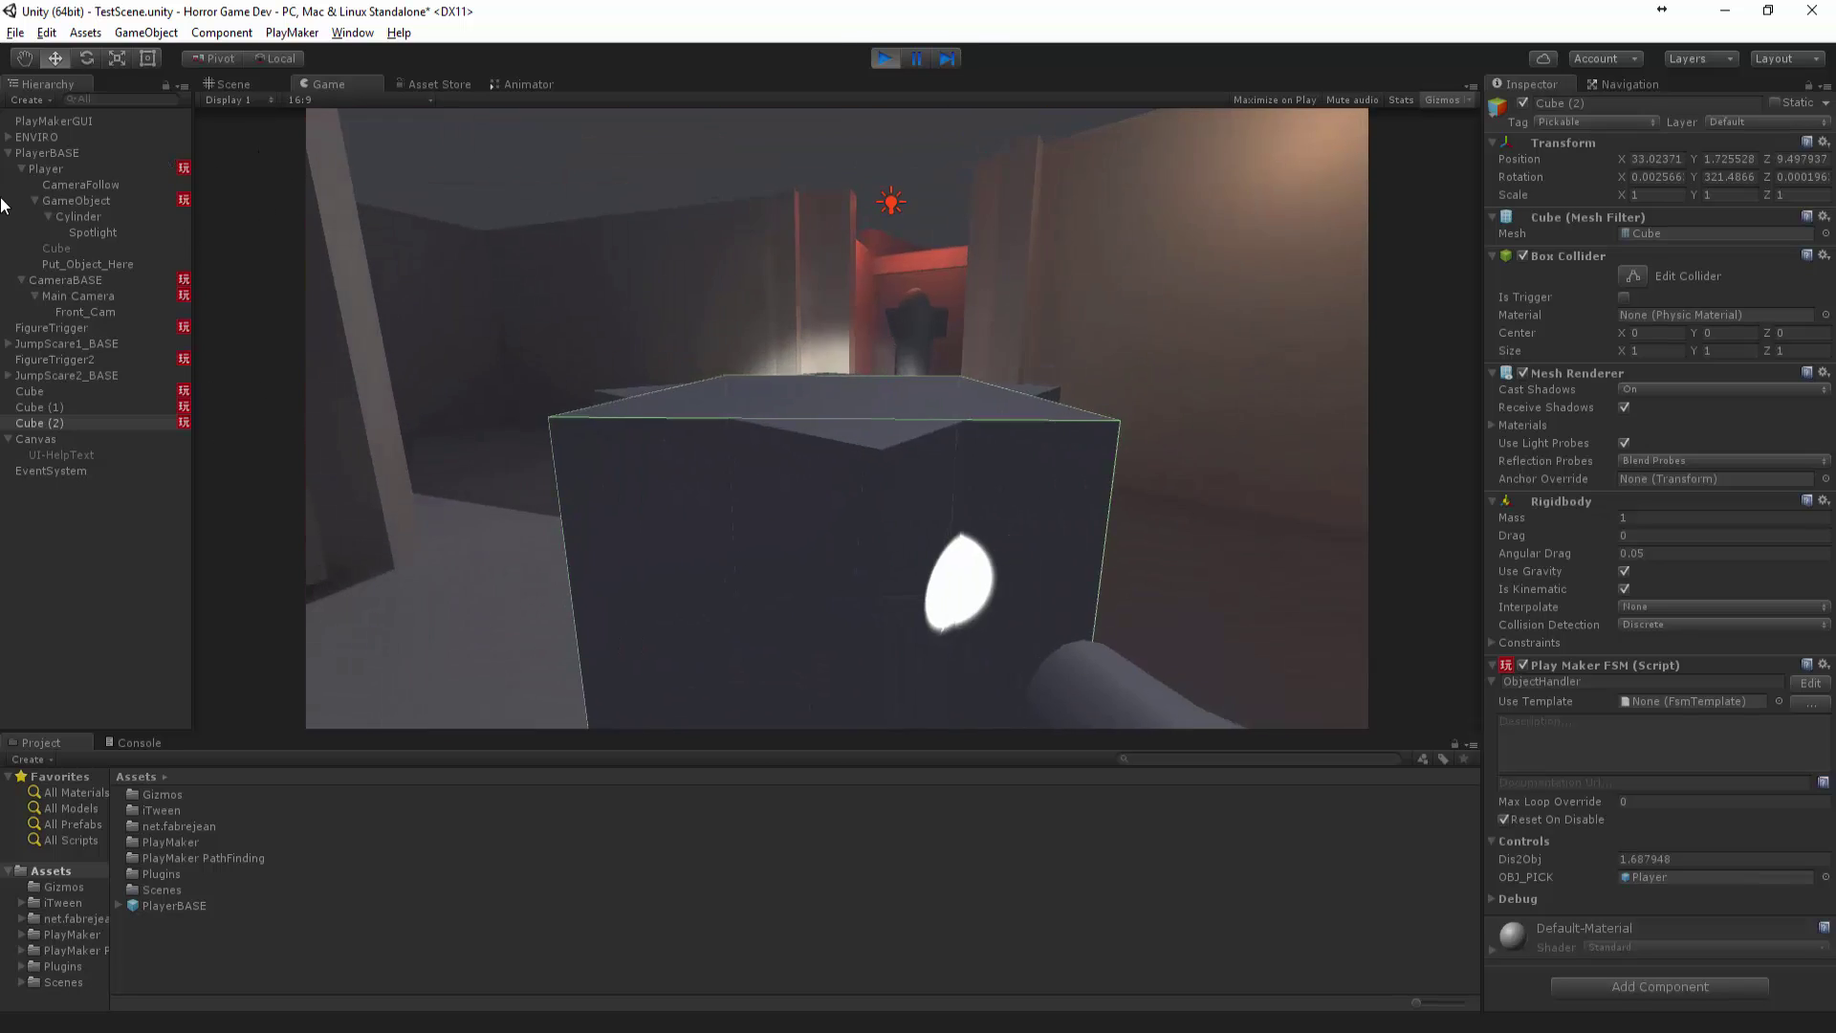
pyautogui.press('w')
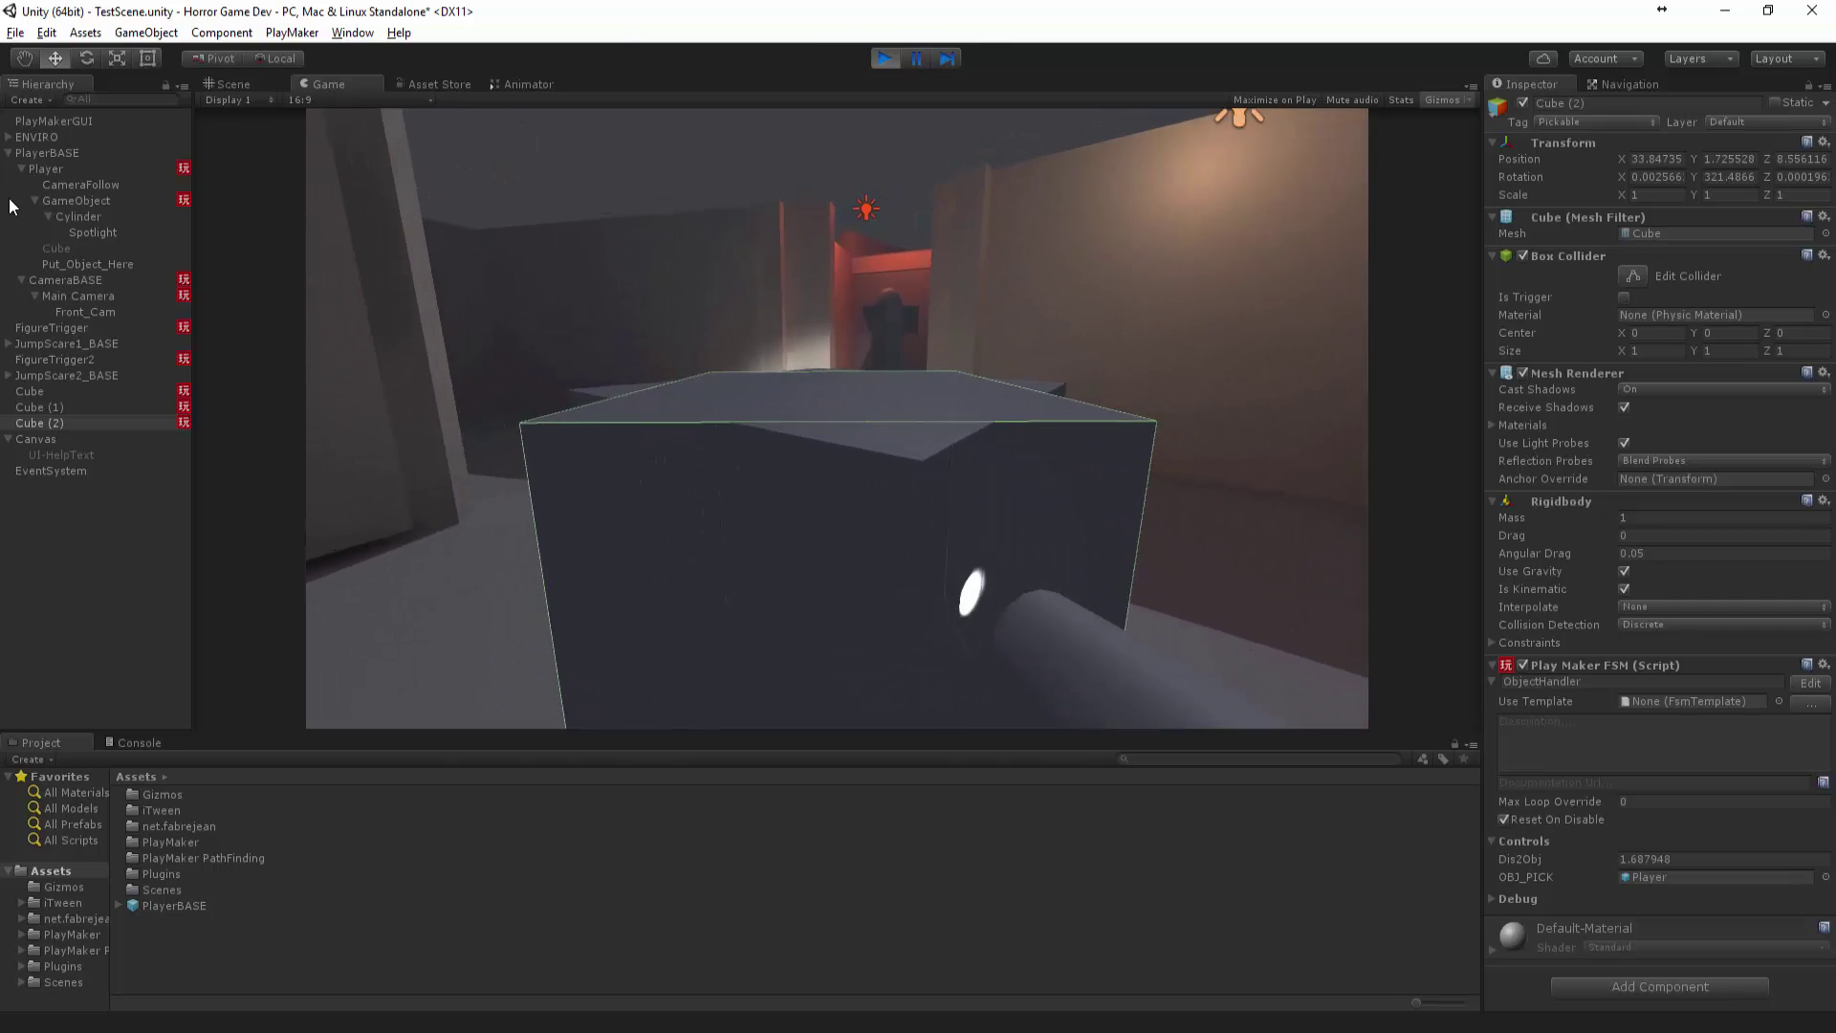
pyautogui.press('w')
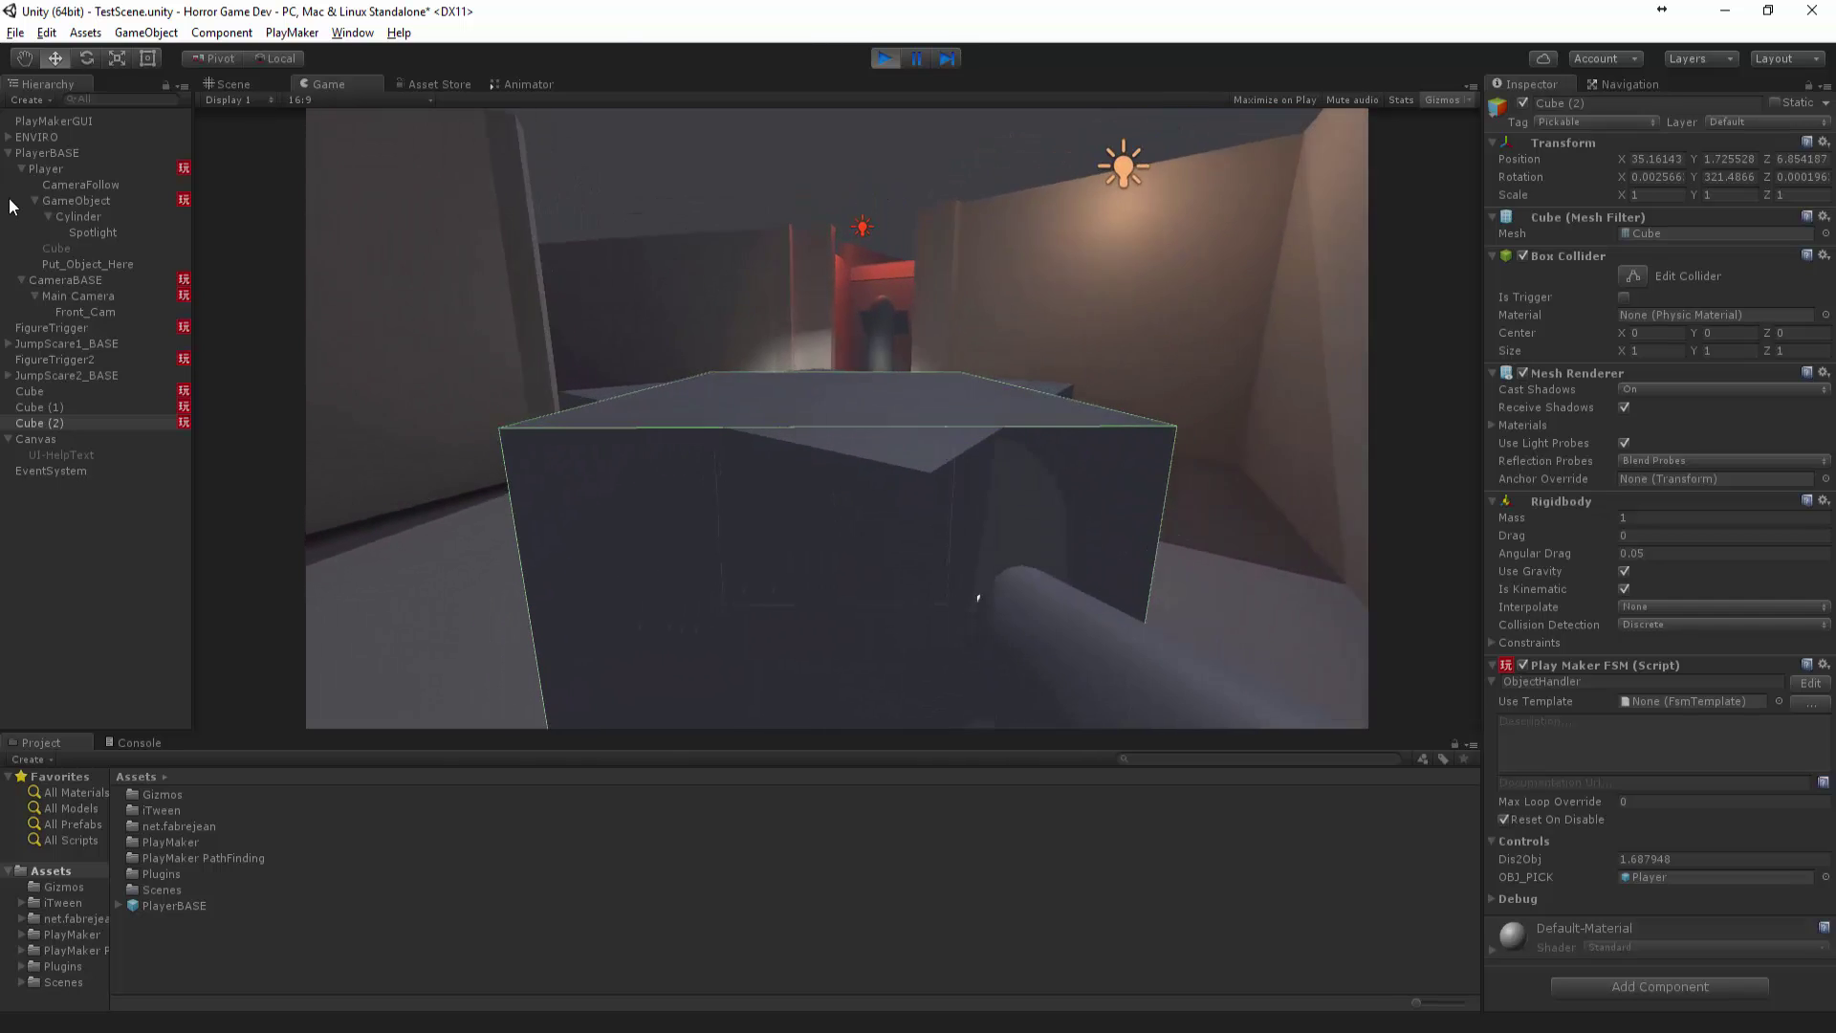
pyautogui.press('w')
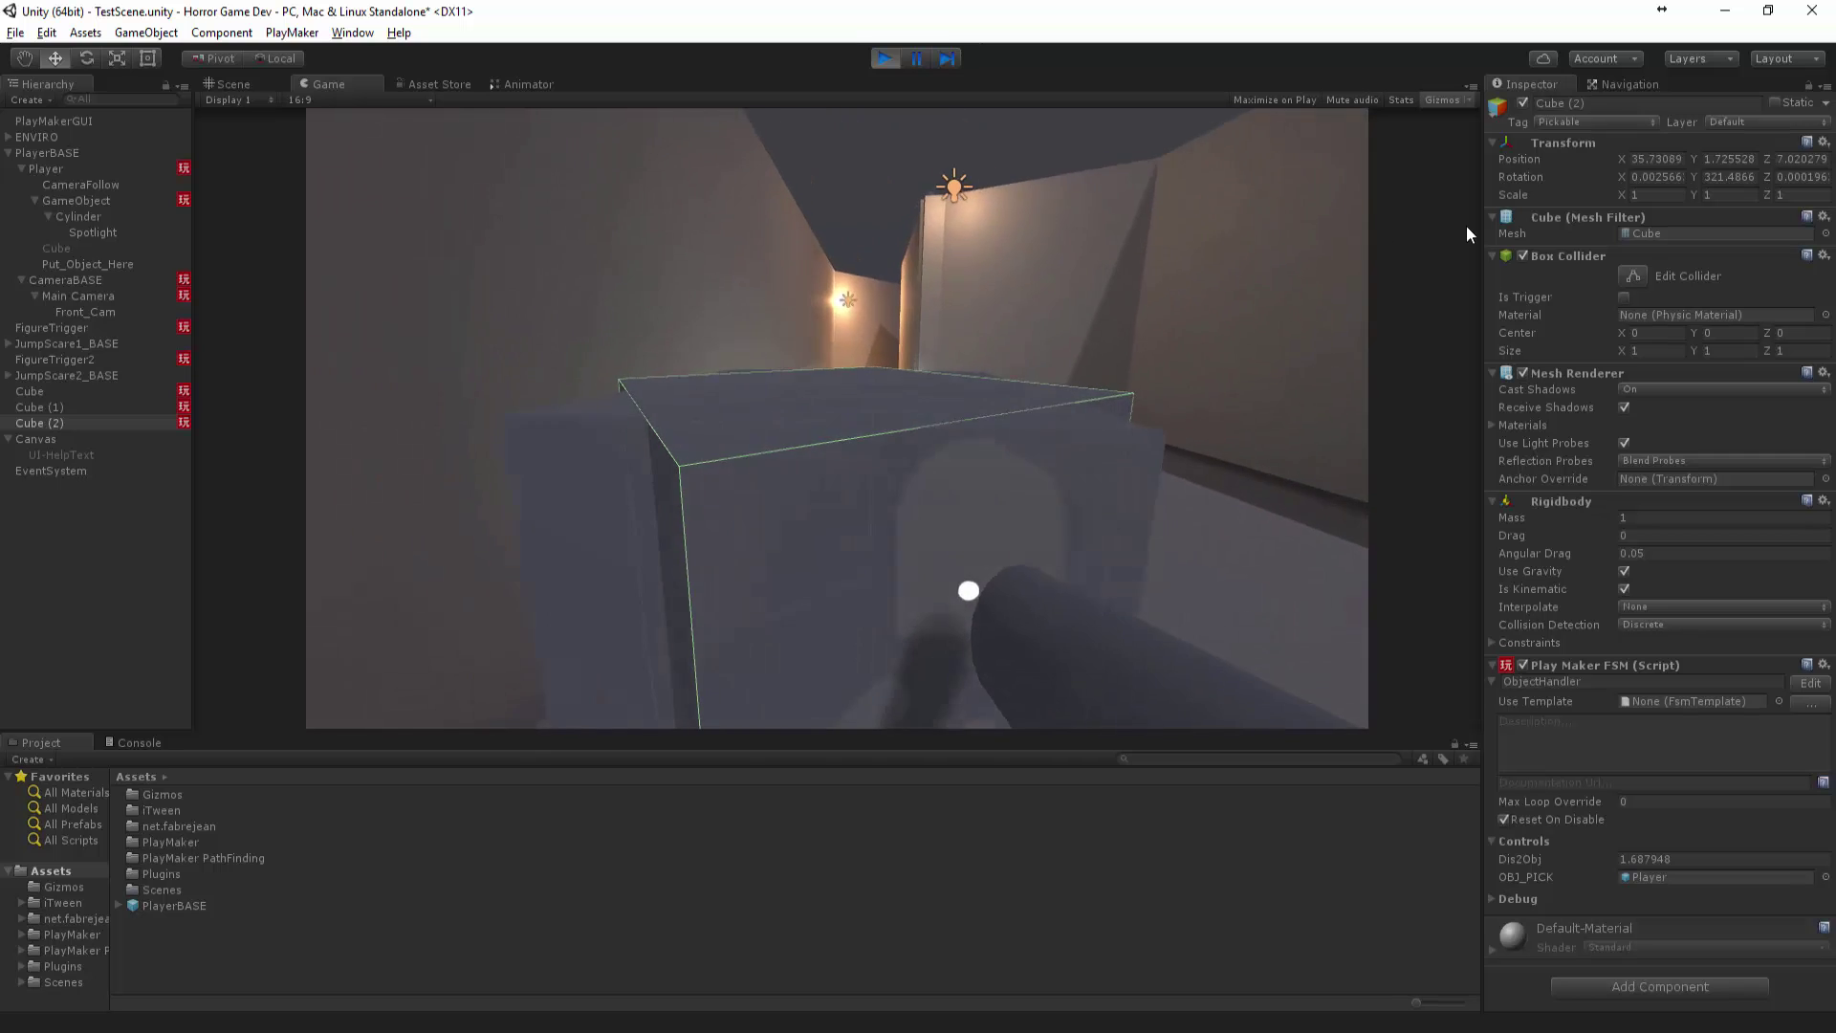
pyautogui.press('w')
pyautogui.press('s')
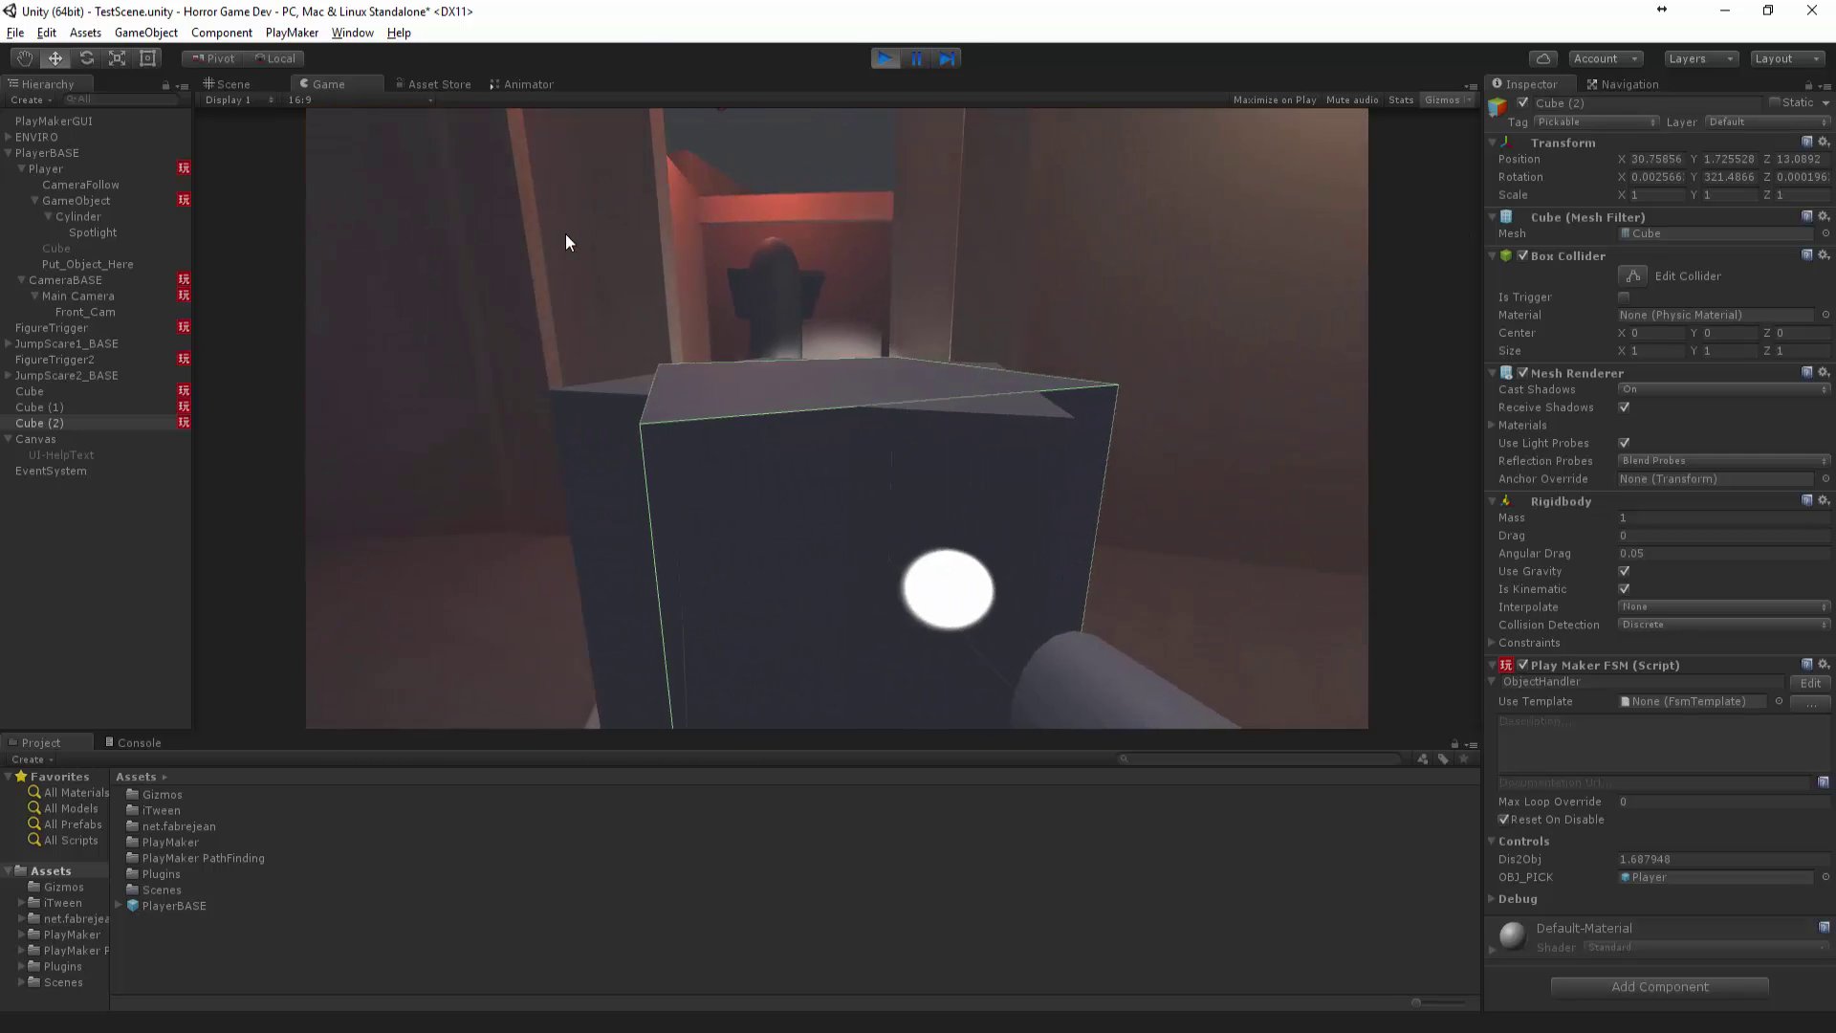
pyautogui.press('s')
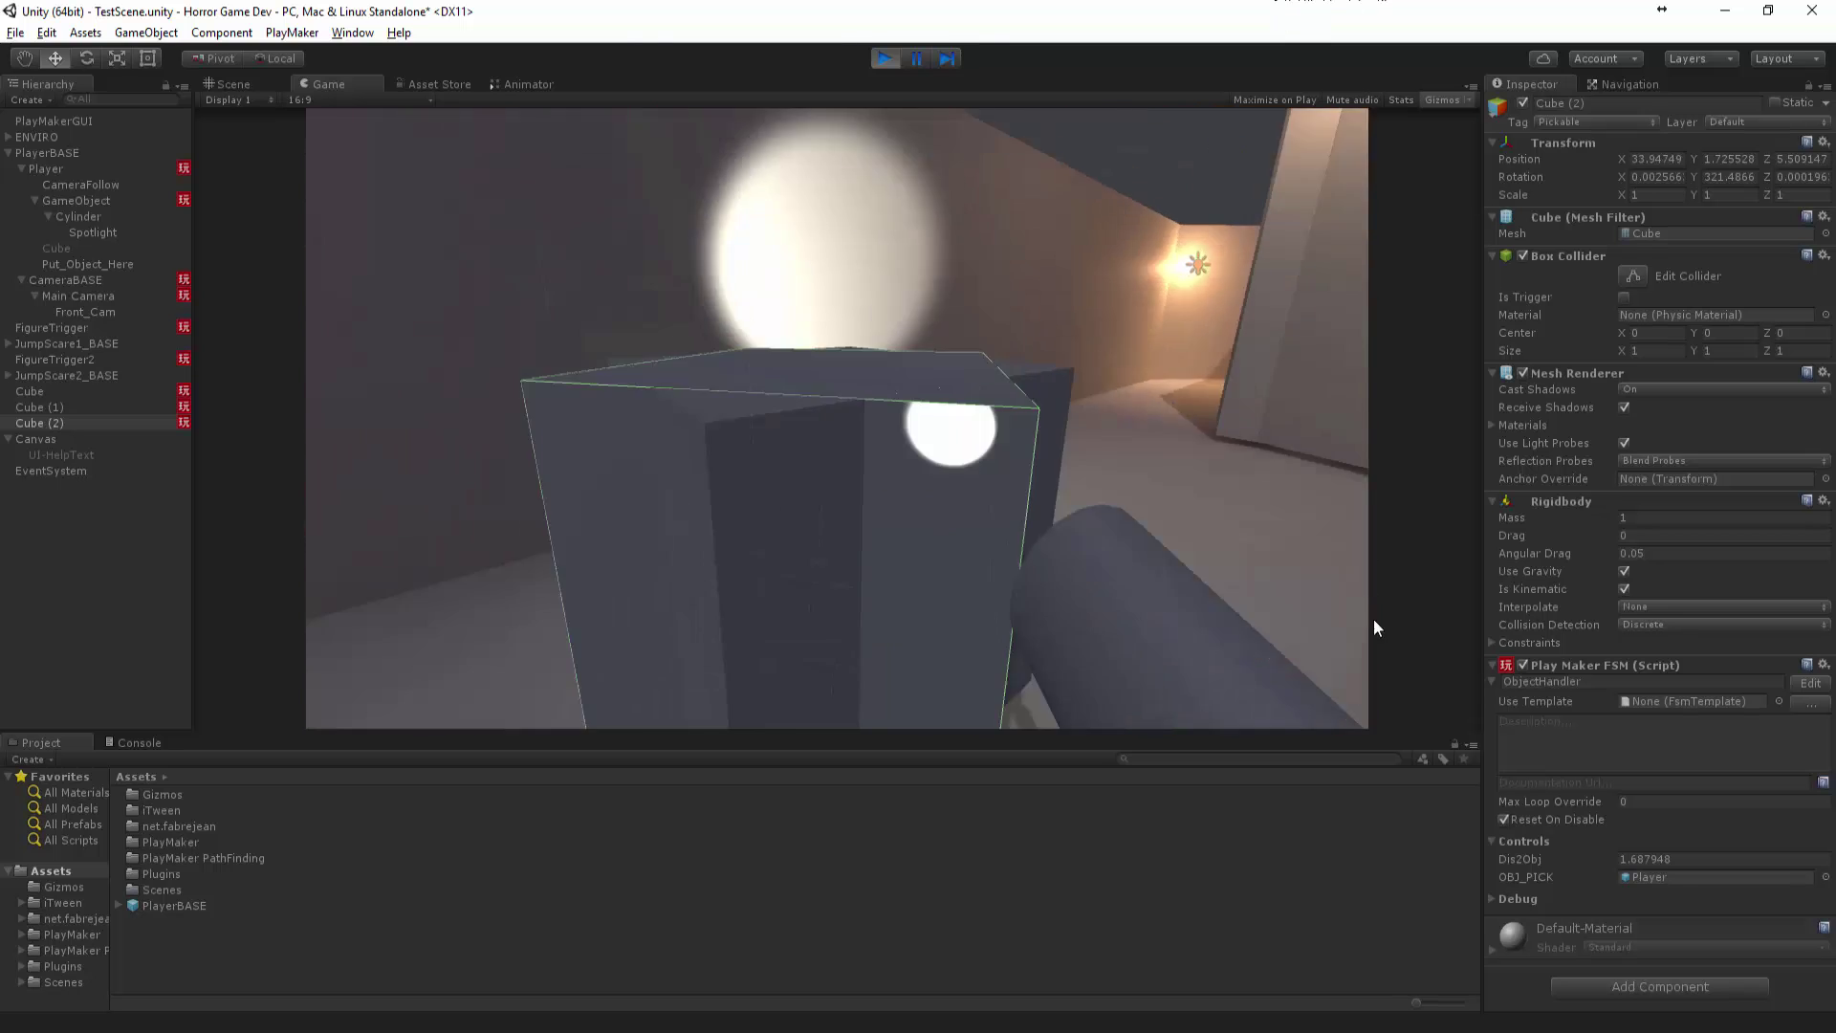
pyautogui.press('w')
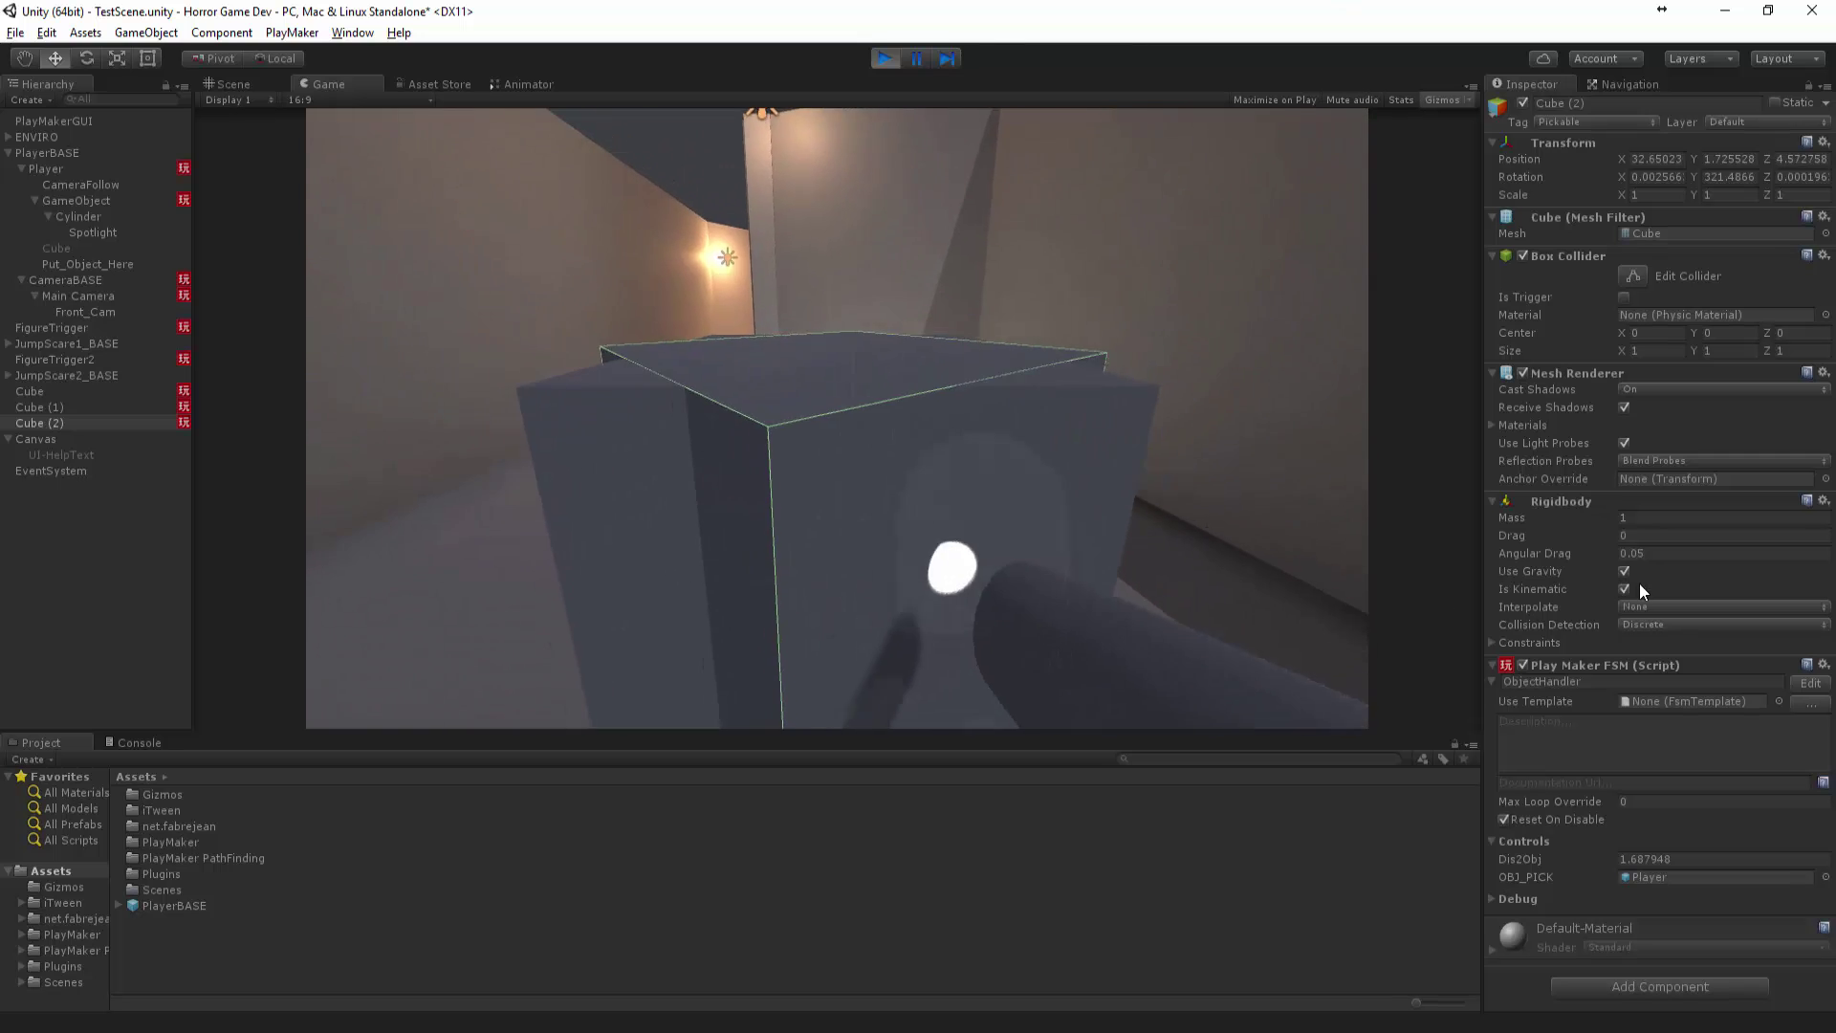
pyautogui.press('w')
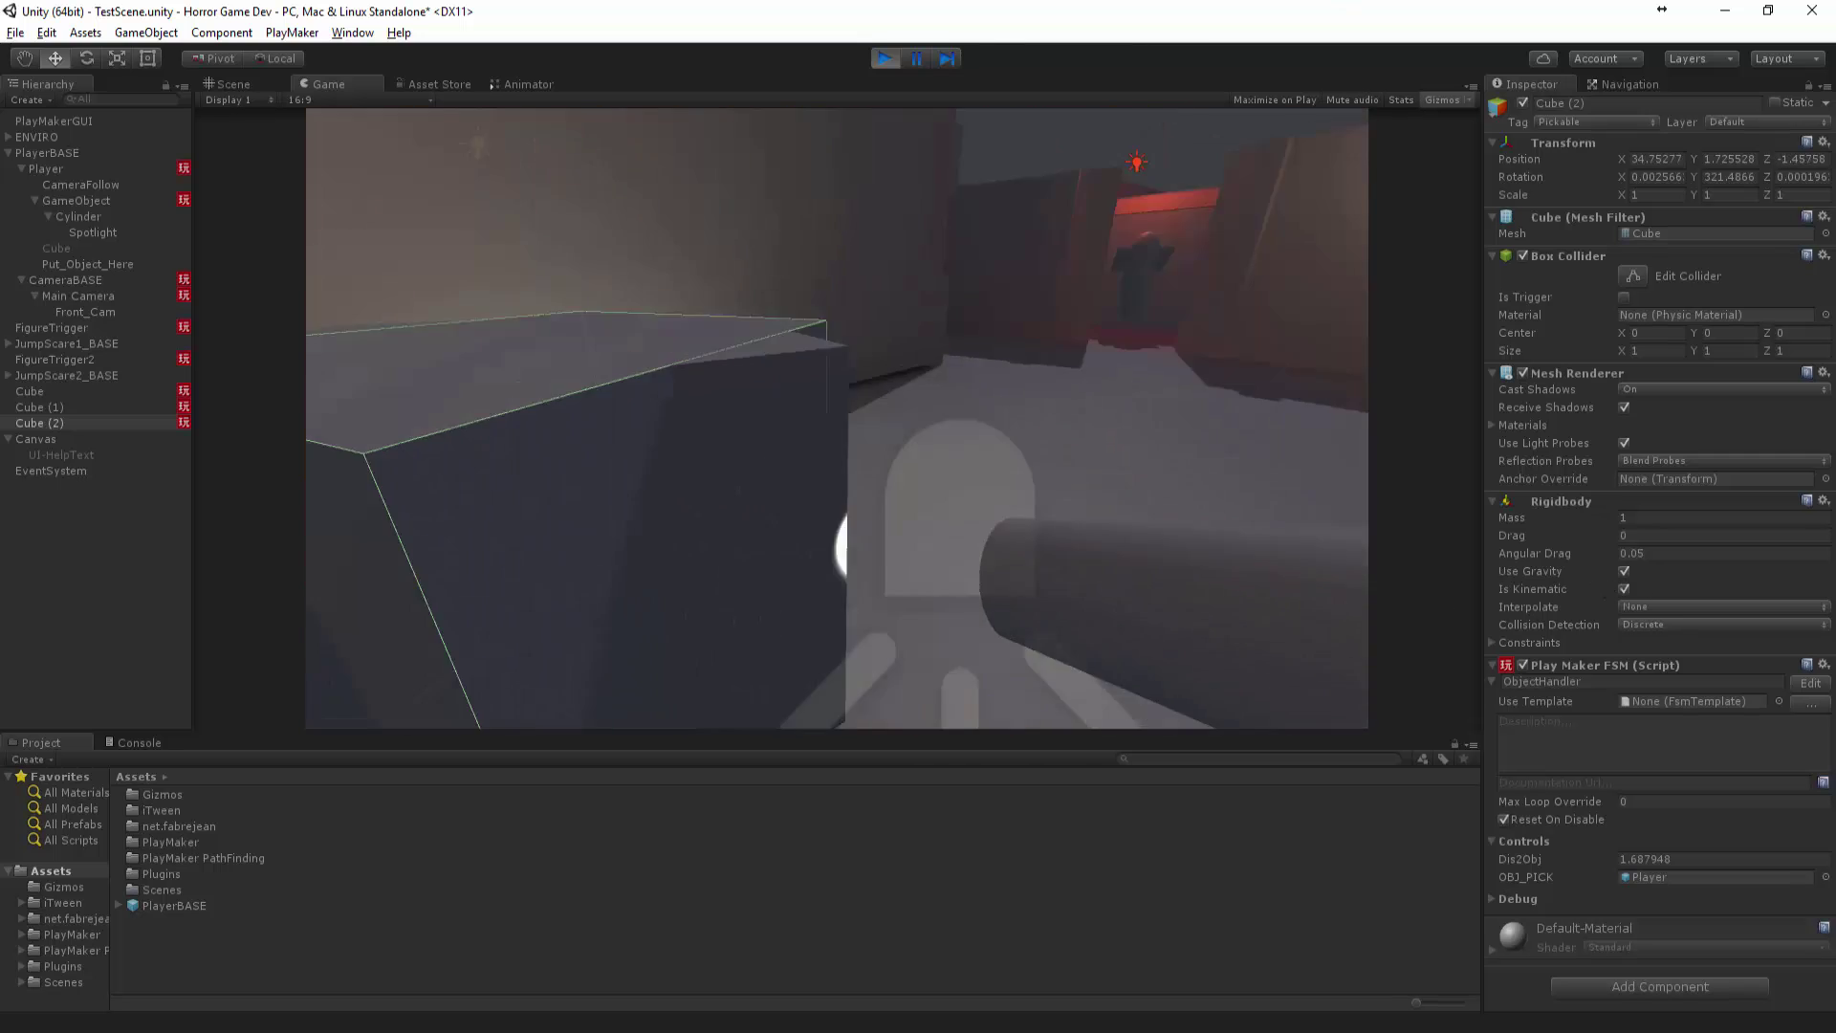
pyautogui.press('w')
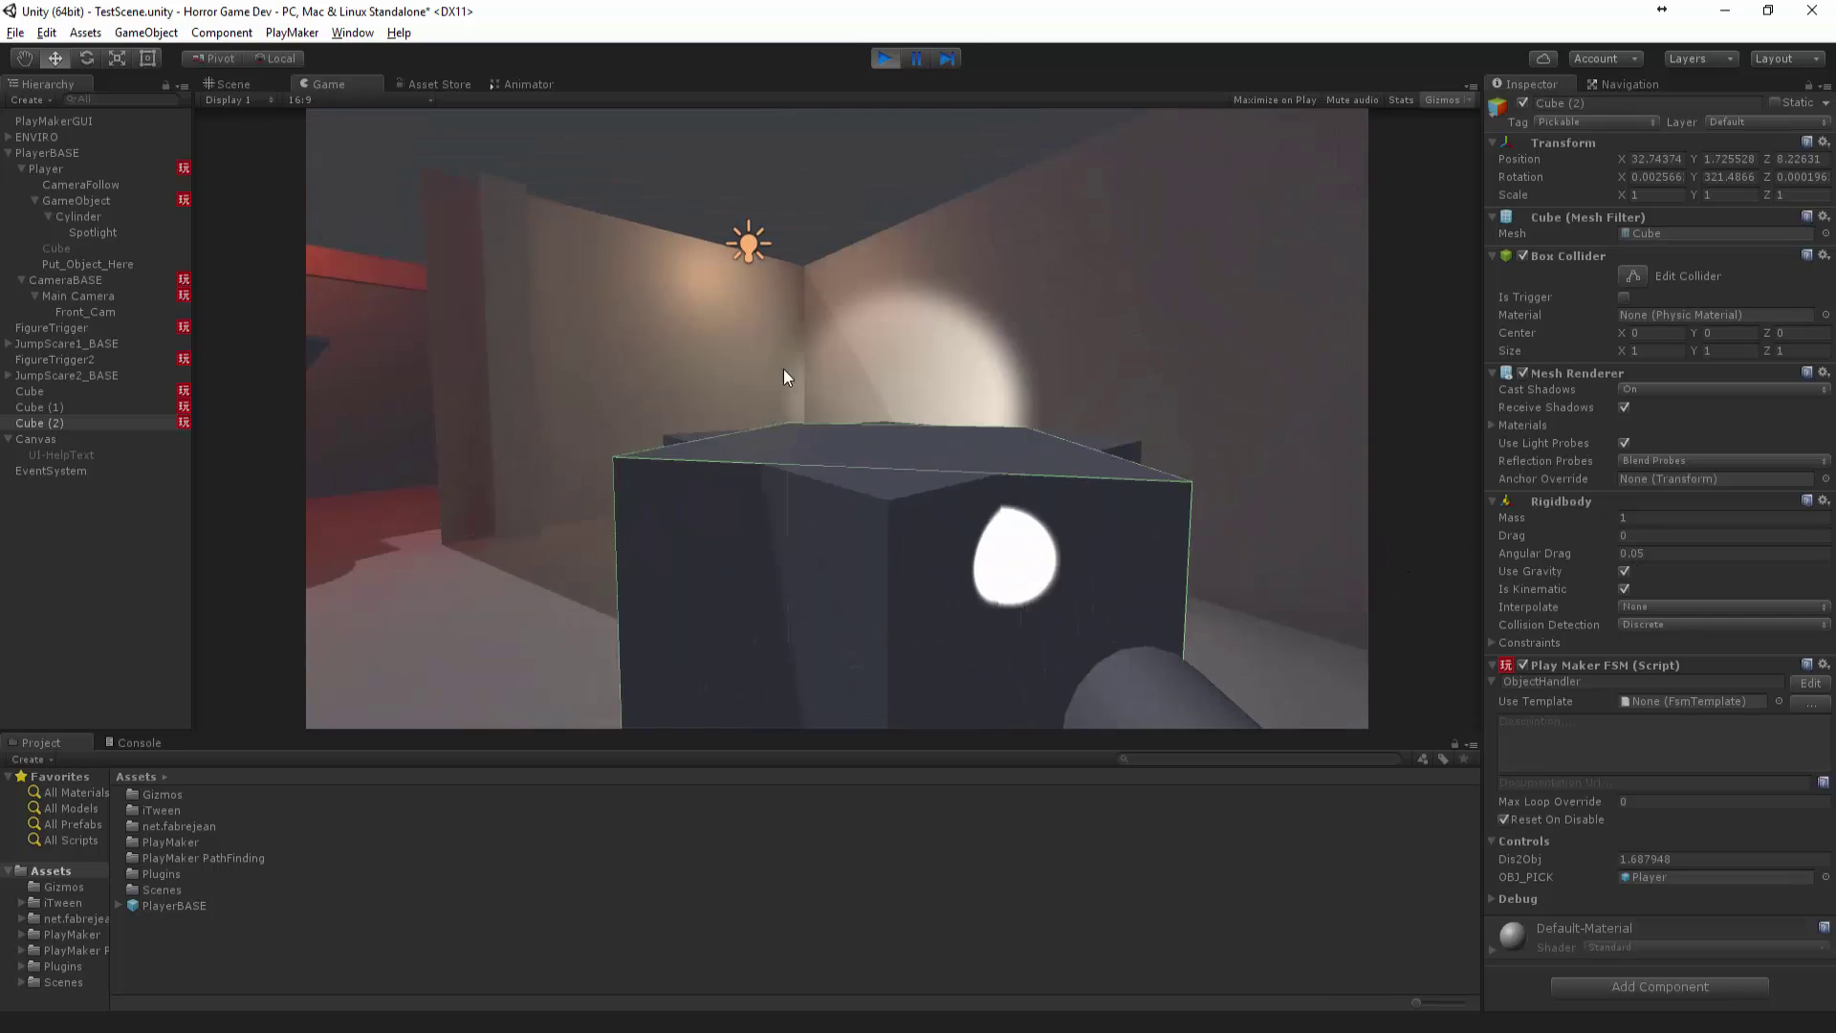
# Stop the game and enable the Player's ObjectHandler FSM
pyautogui.click(885, 58)
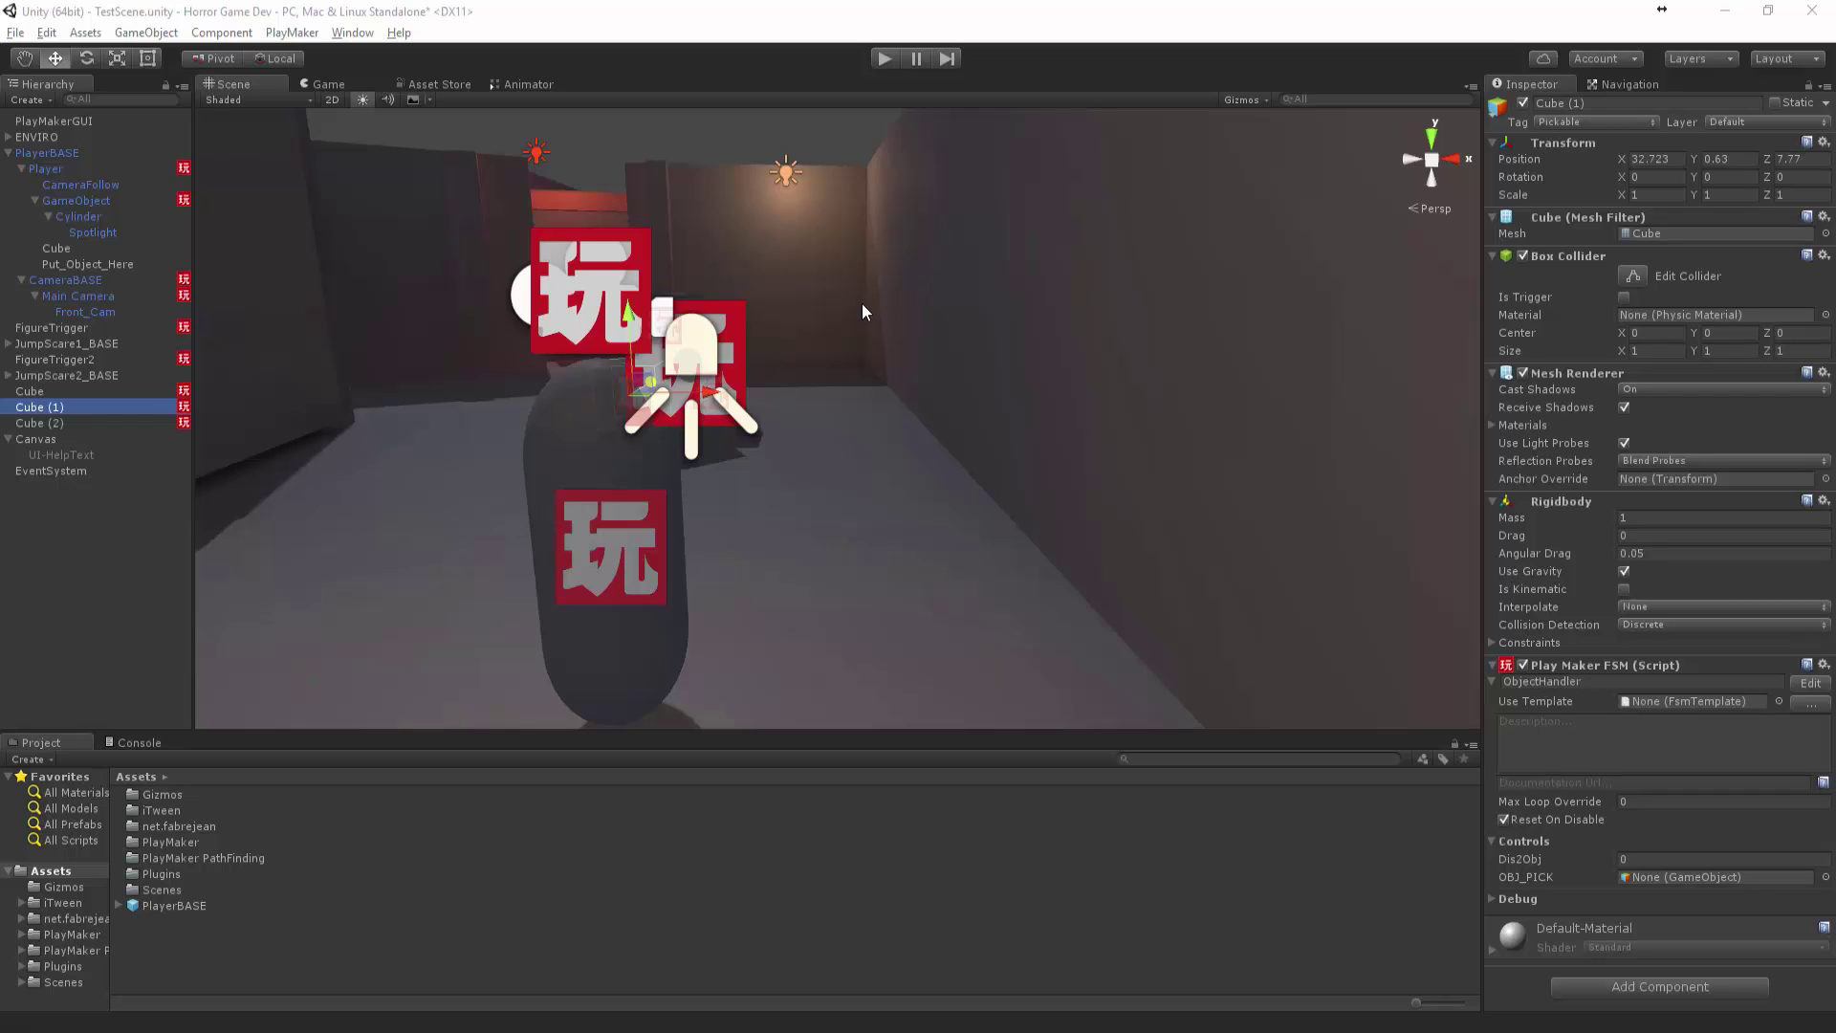
pyautogui.click(1583, 666)
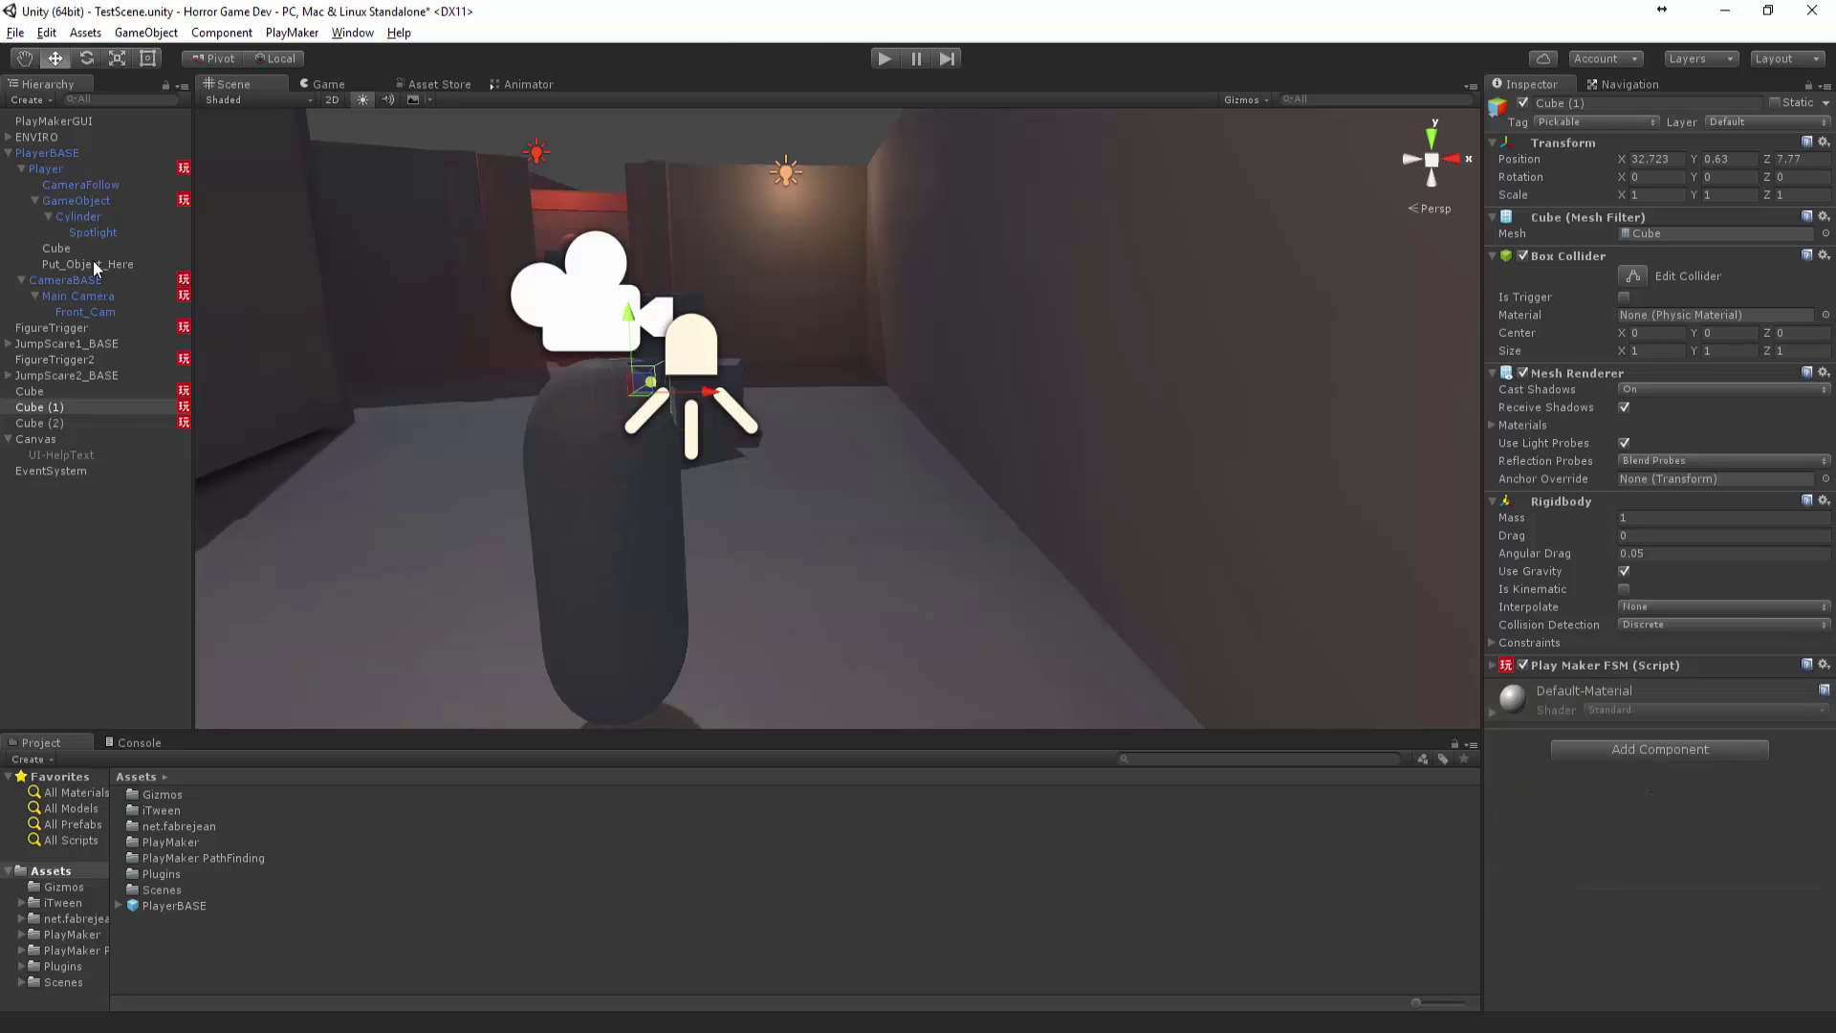
pyautogui.click(57, 170)
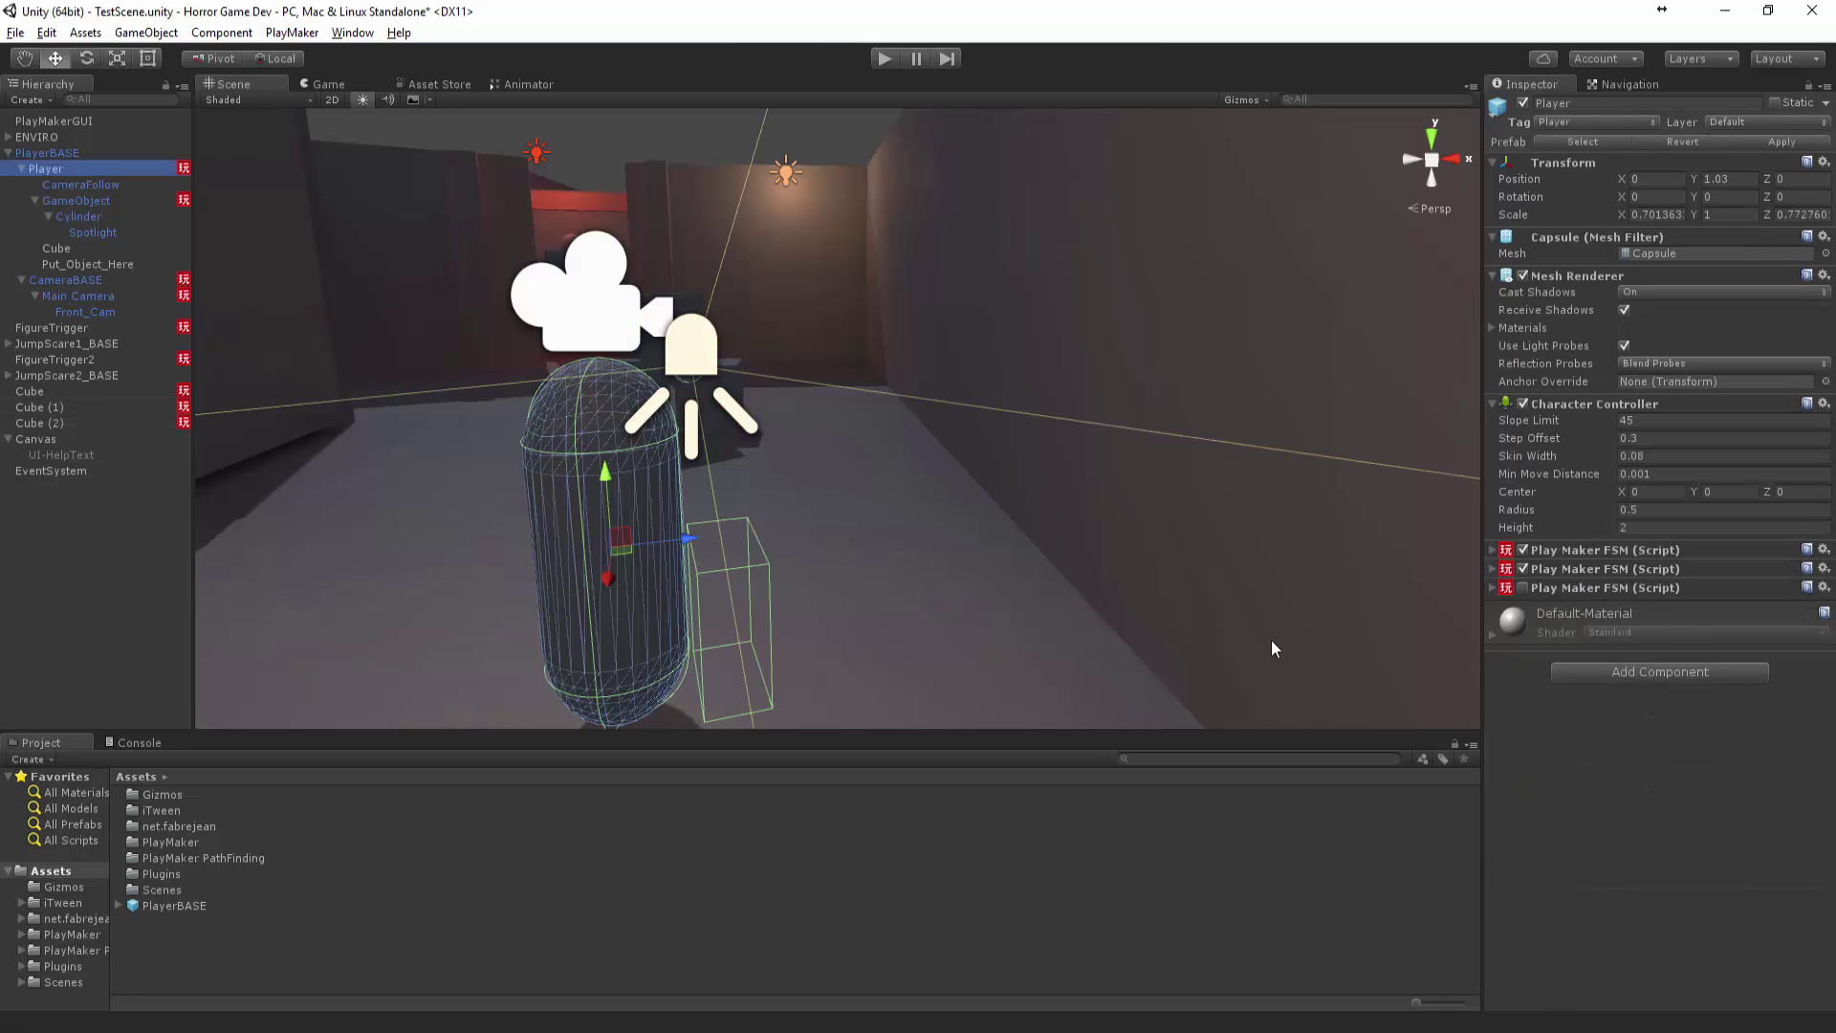
pyautogui.click(1523, 587)
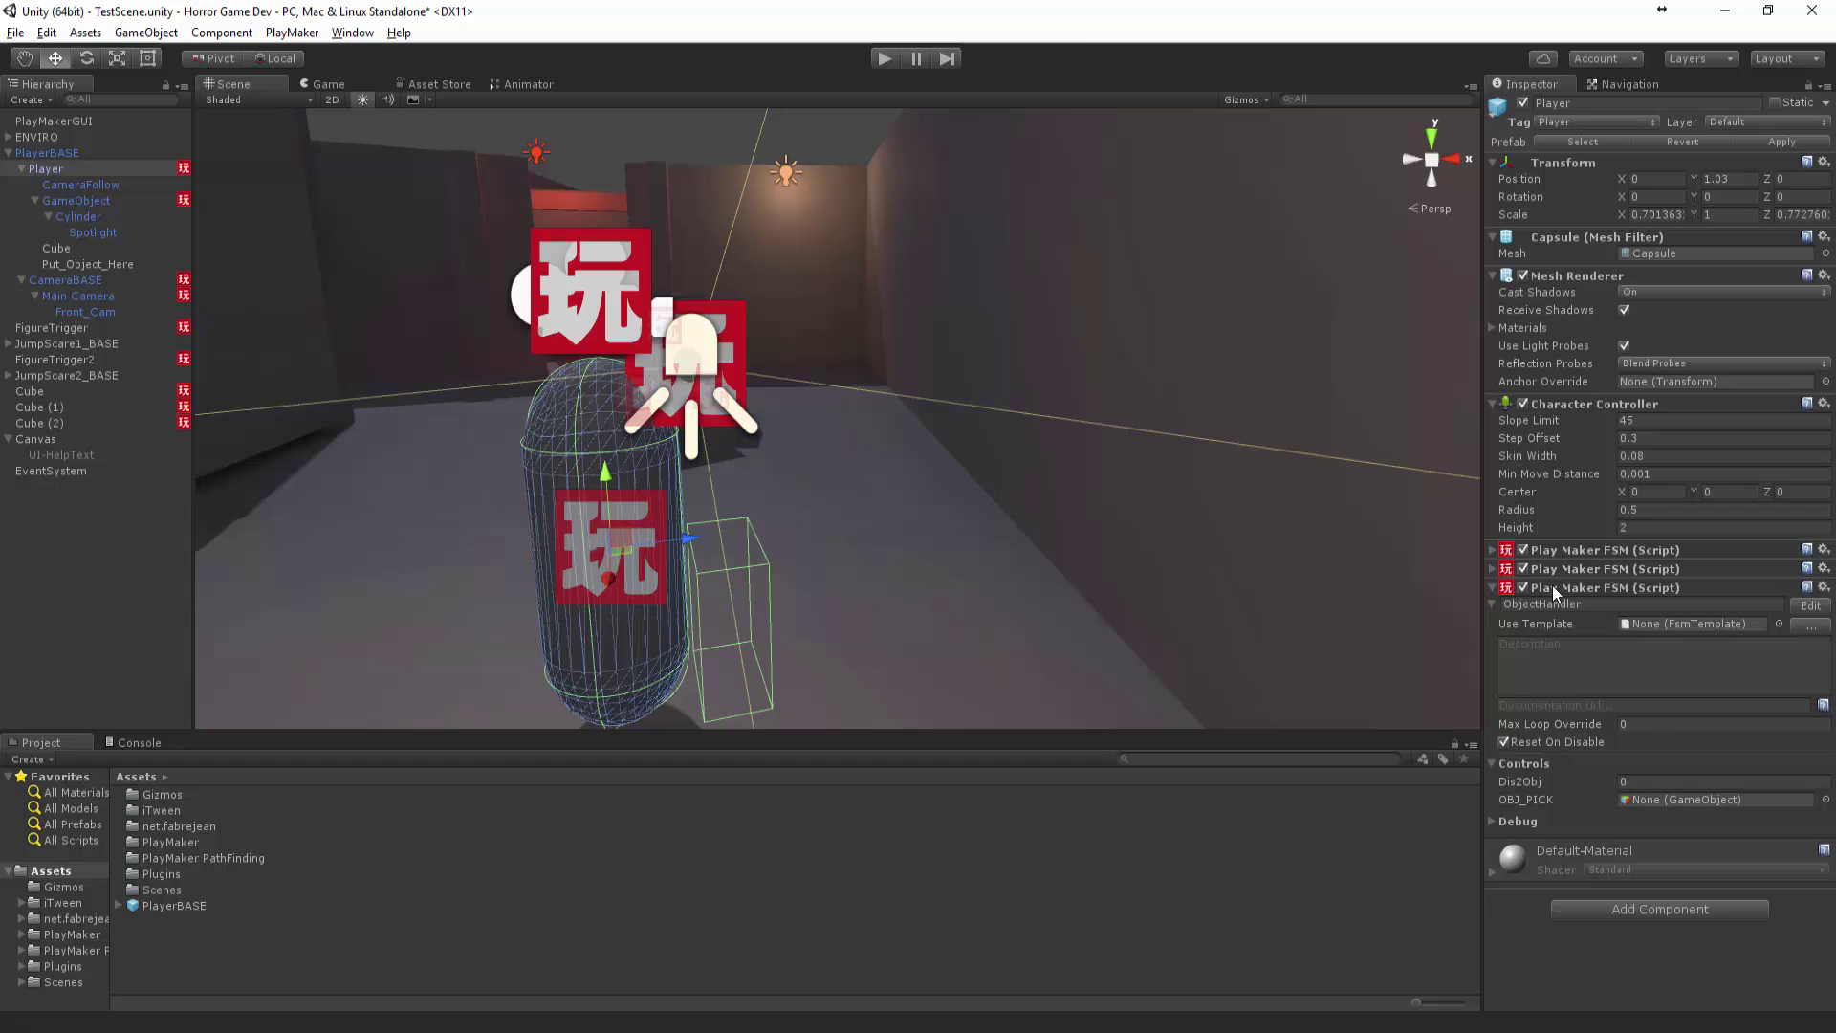
# Disable the own FSM on Cube, Cube (1) and Cube (2)
pyautogui.click(52, 392)
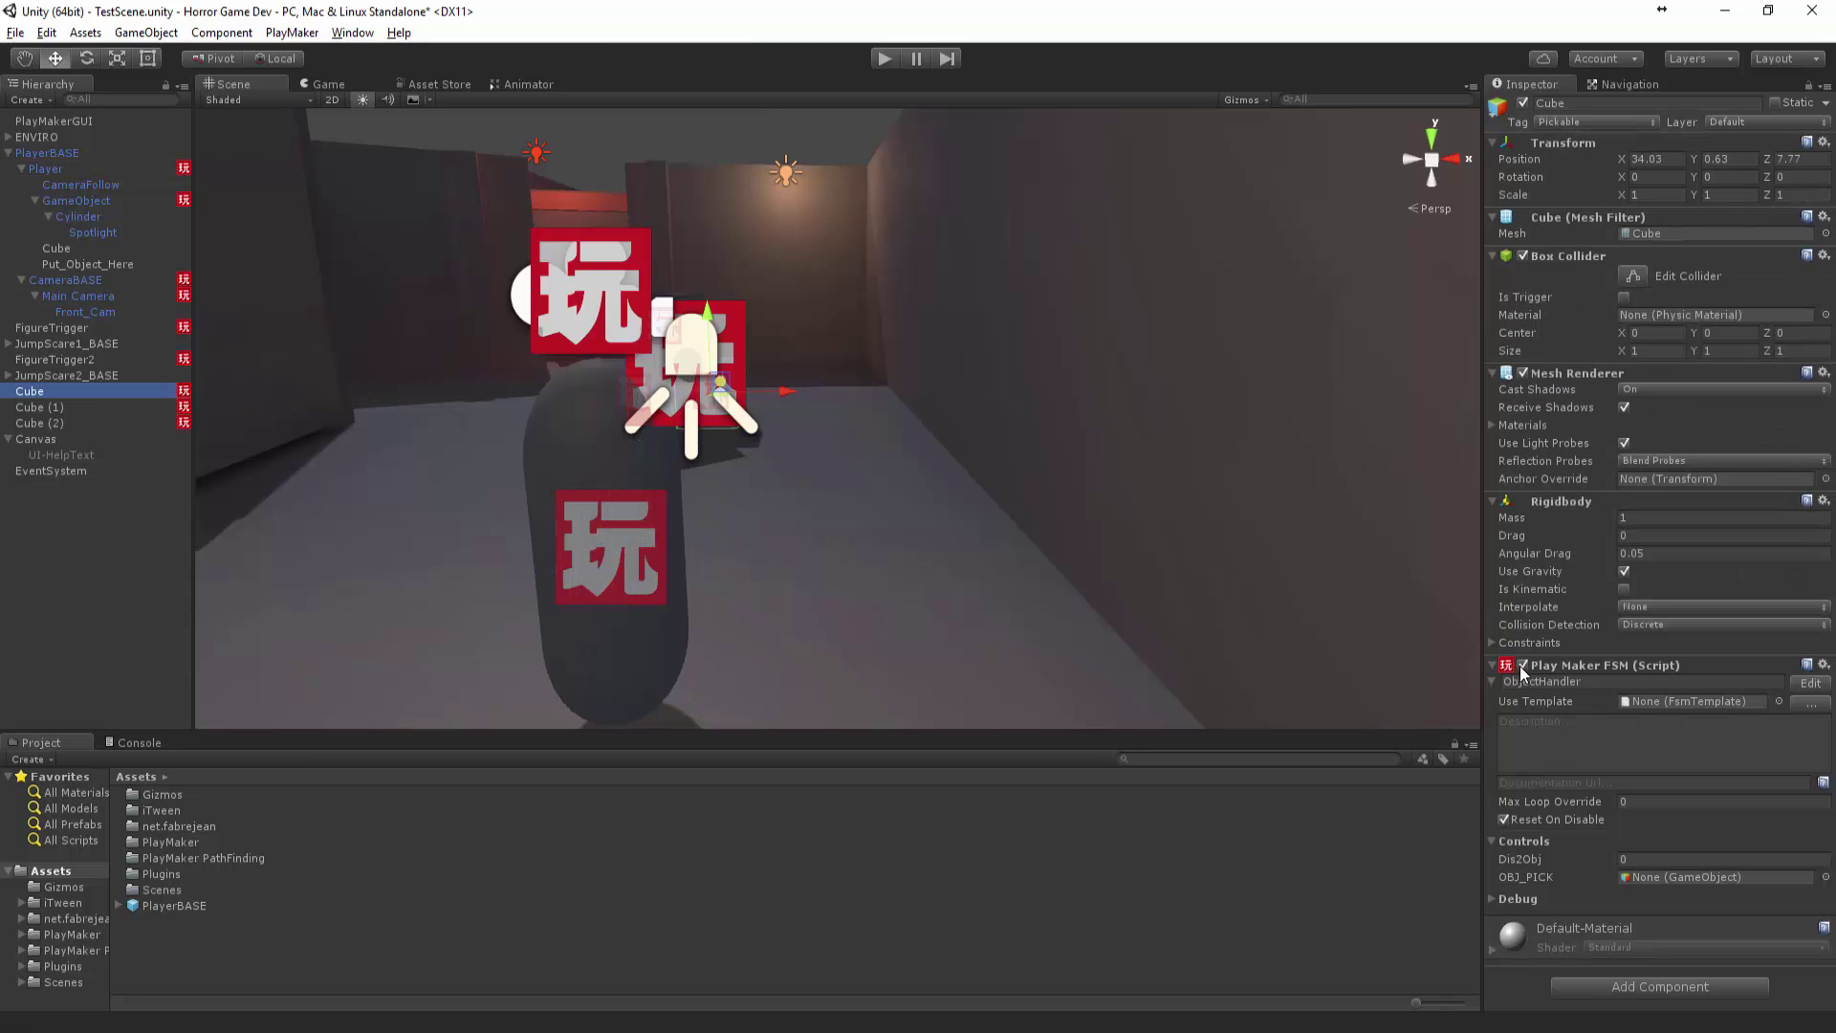
pyautogui.click(1523, 667)
pyautogui.click(1491, 671)
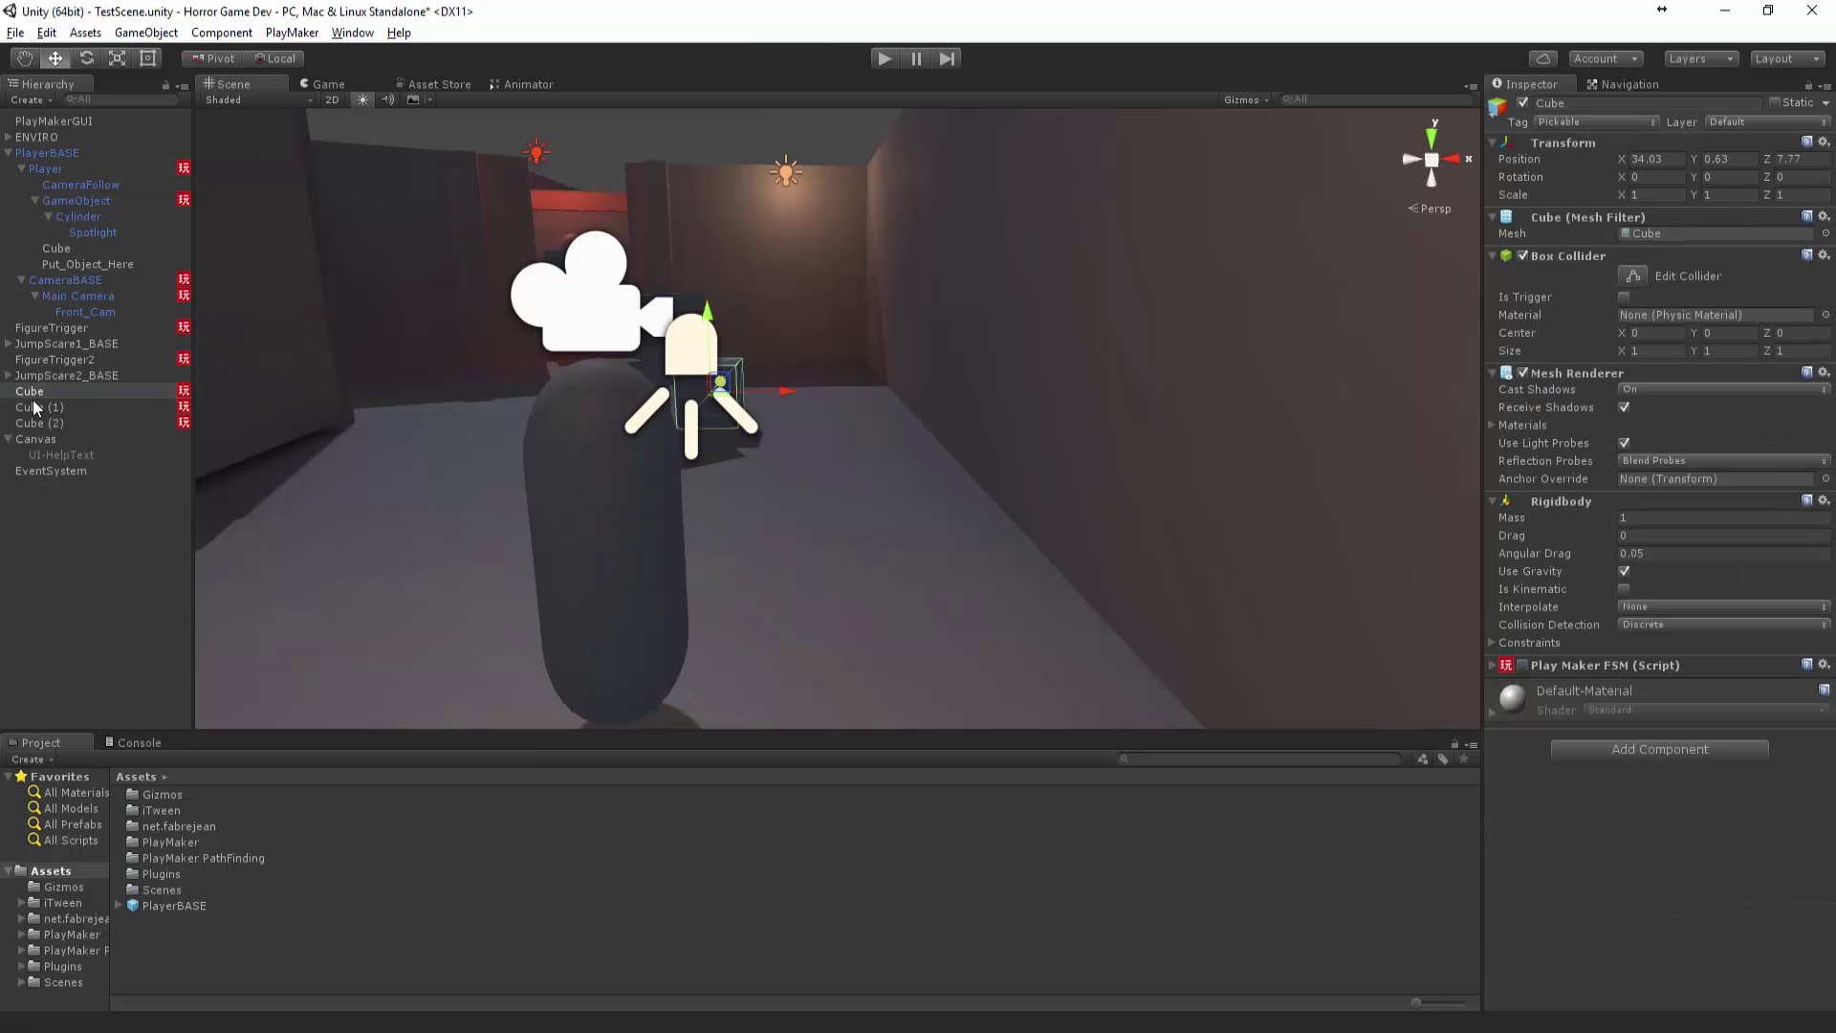
pyautogui.click(38, 407)
pyautogui.click(1524, 667)
pyautogui.click(57, 419)
pyautogui.click(1523, 667)
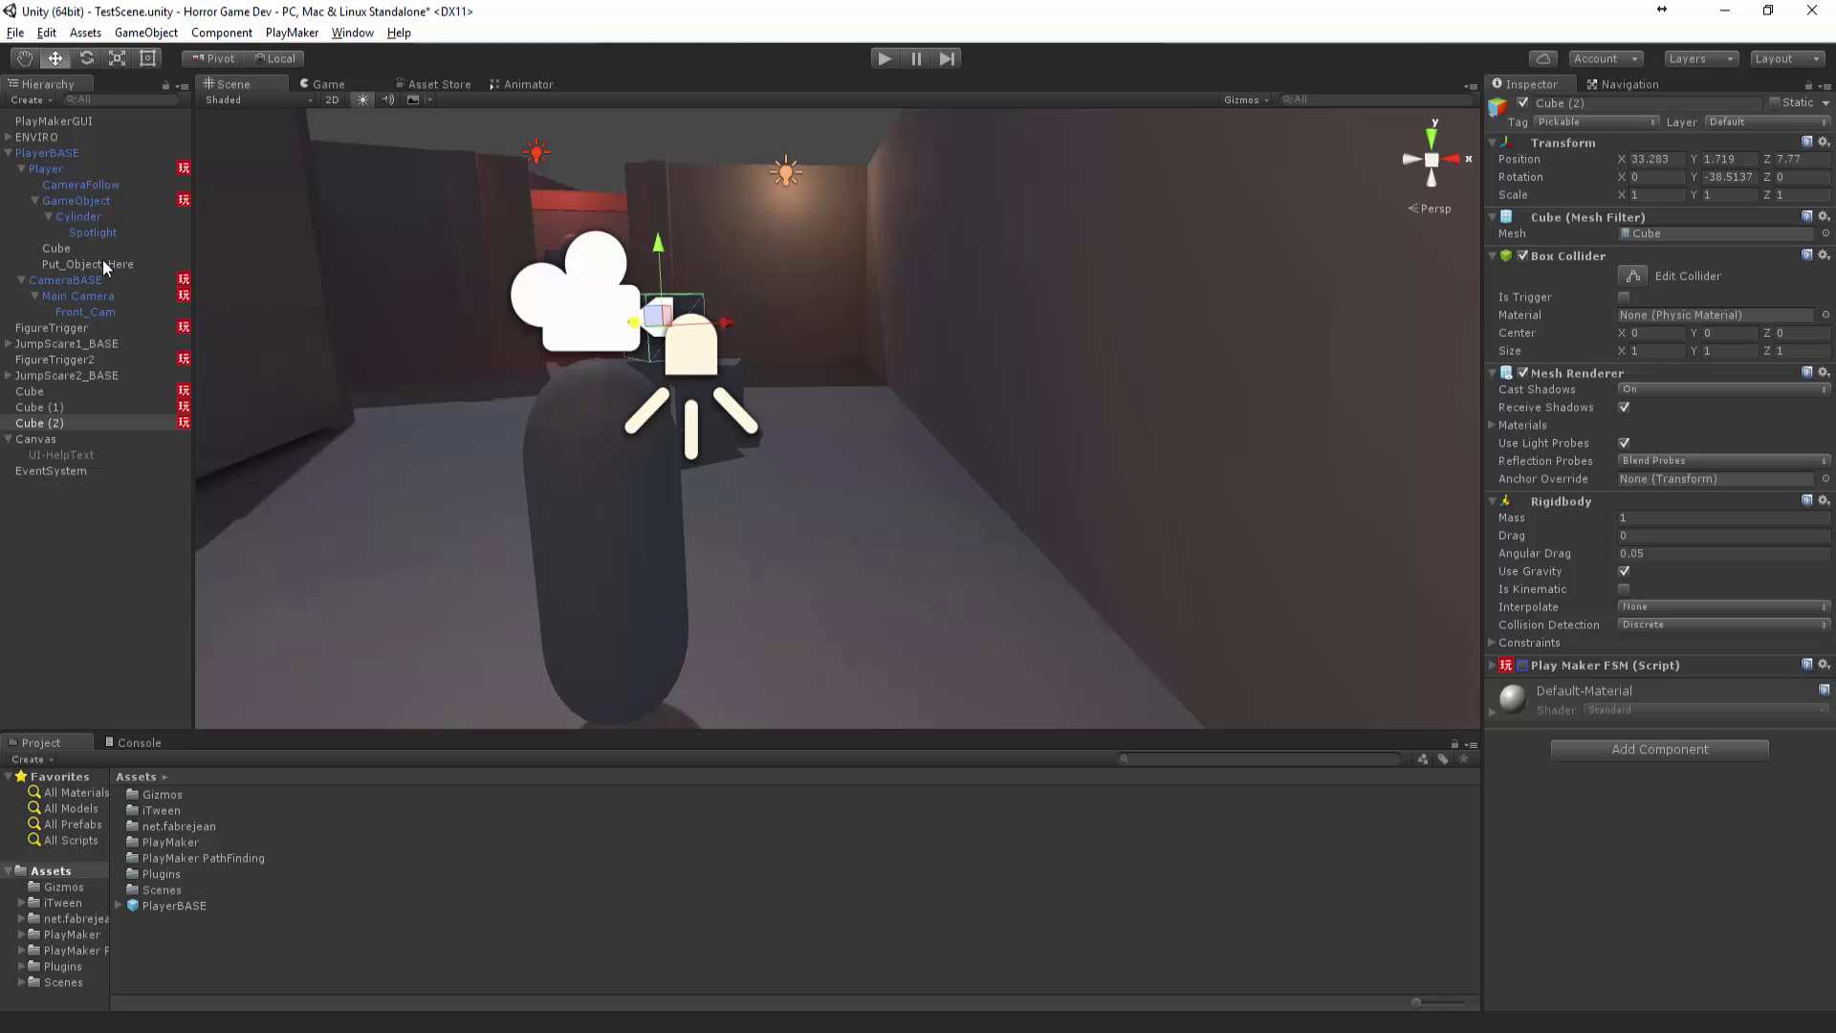
# Open the Player's ObjectHandler FSM graph for editing
pyautogui.click(44, 172)
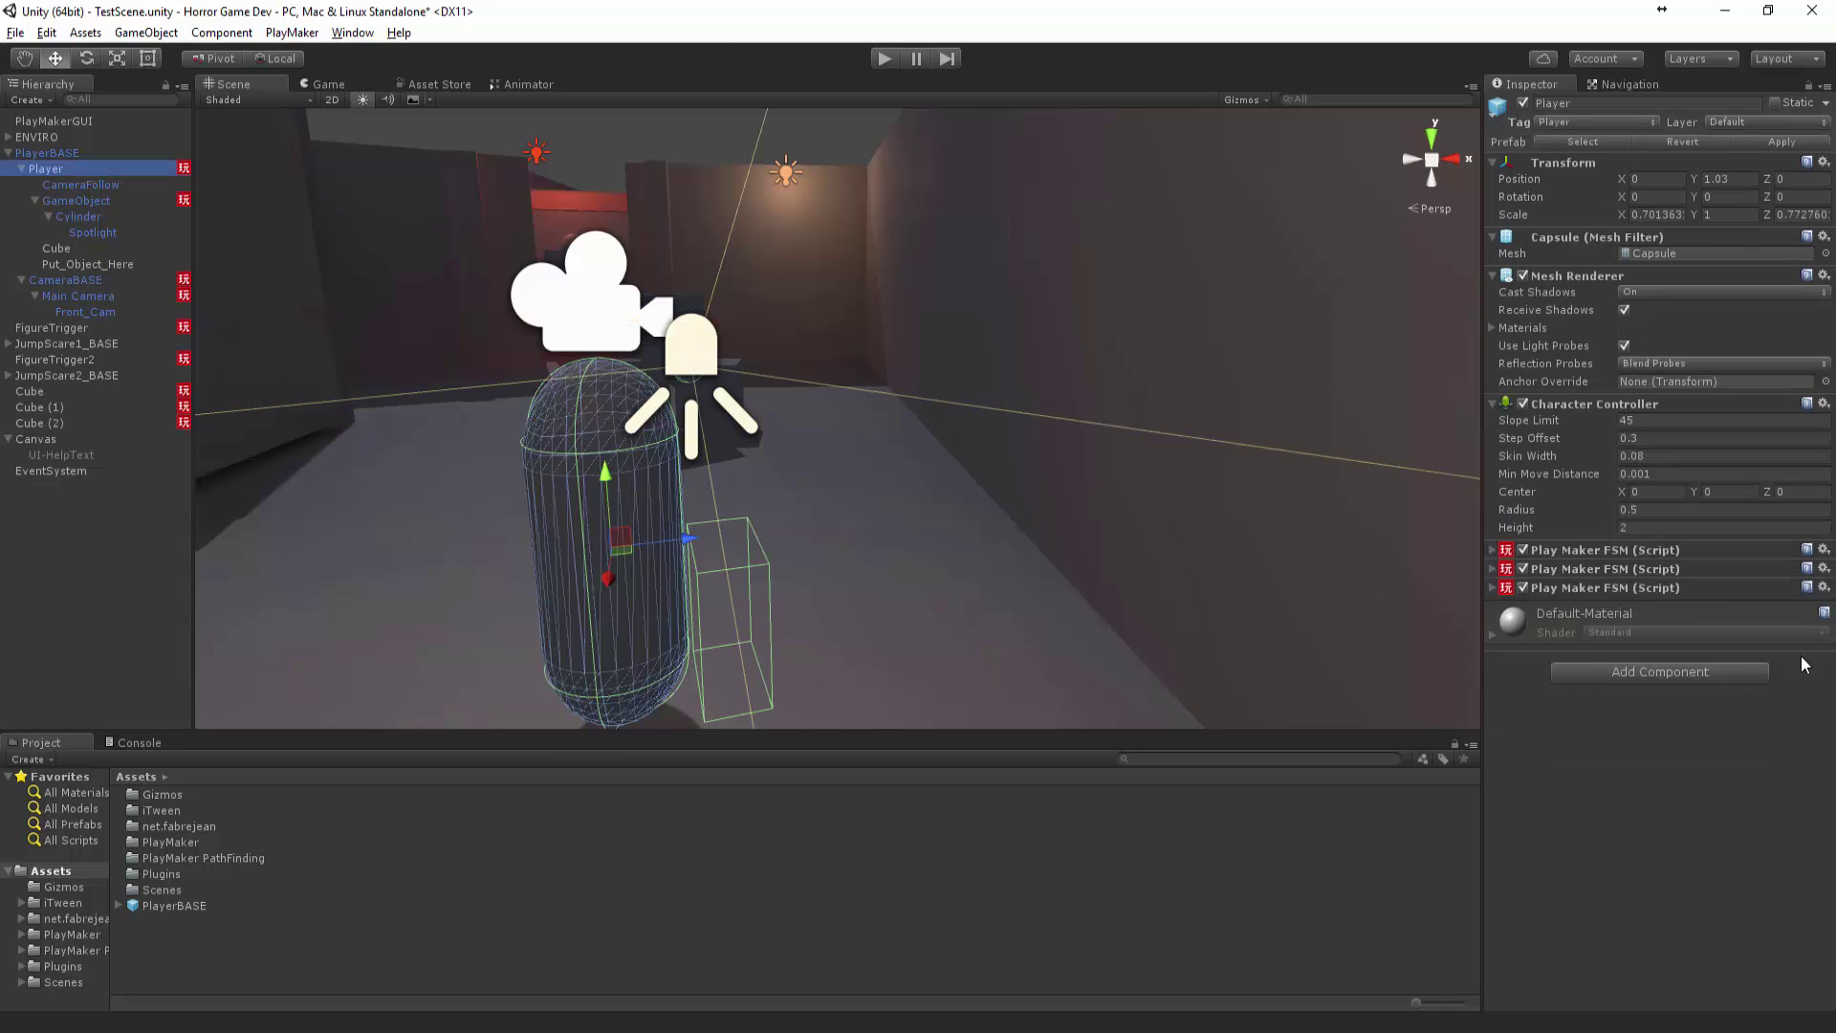
pyautogui.click(1492, 588)
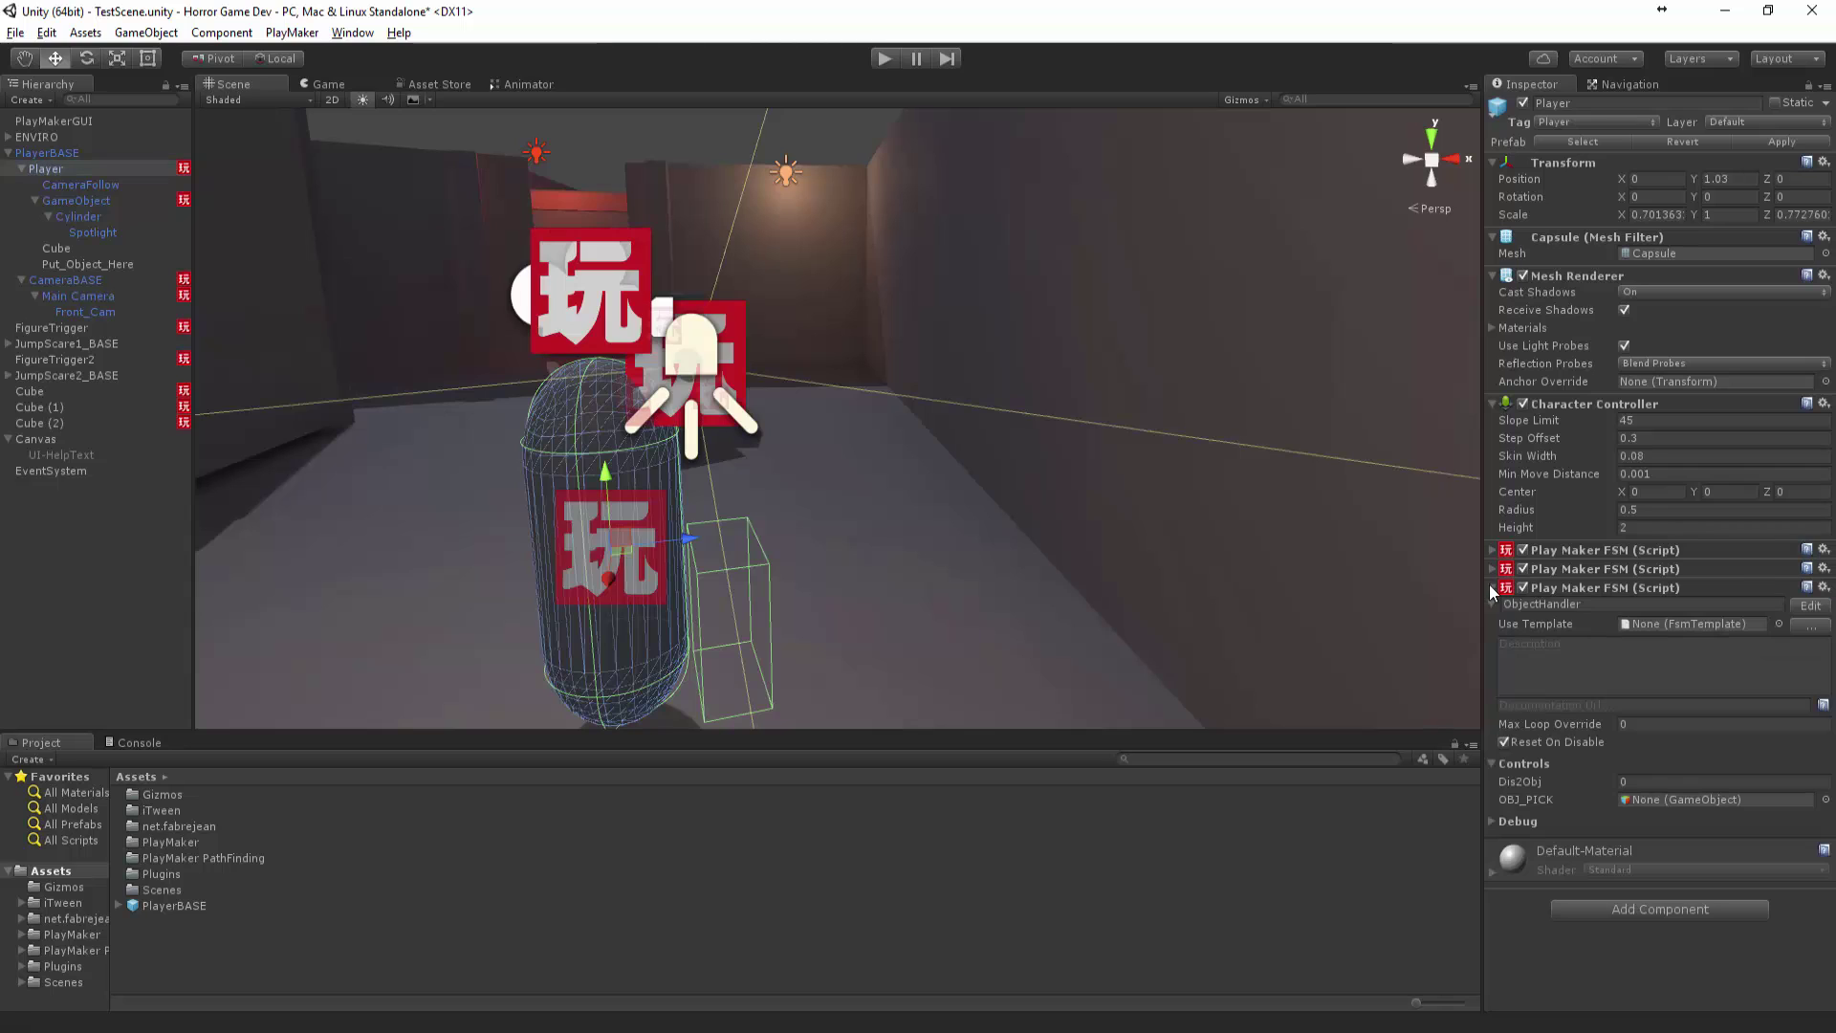
pyautogui.click(1806, 608)
# Copy Set Is Kinematic and Set Property from Cube's State 3
pyautogui.click(969, 476)
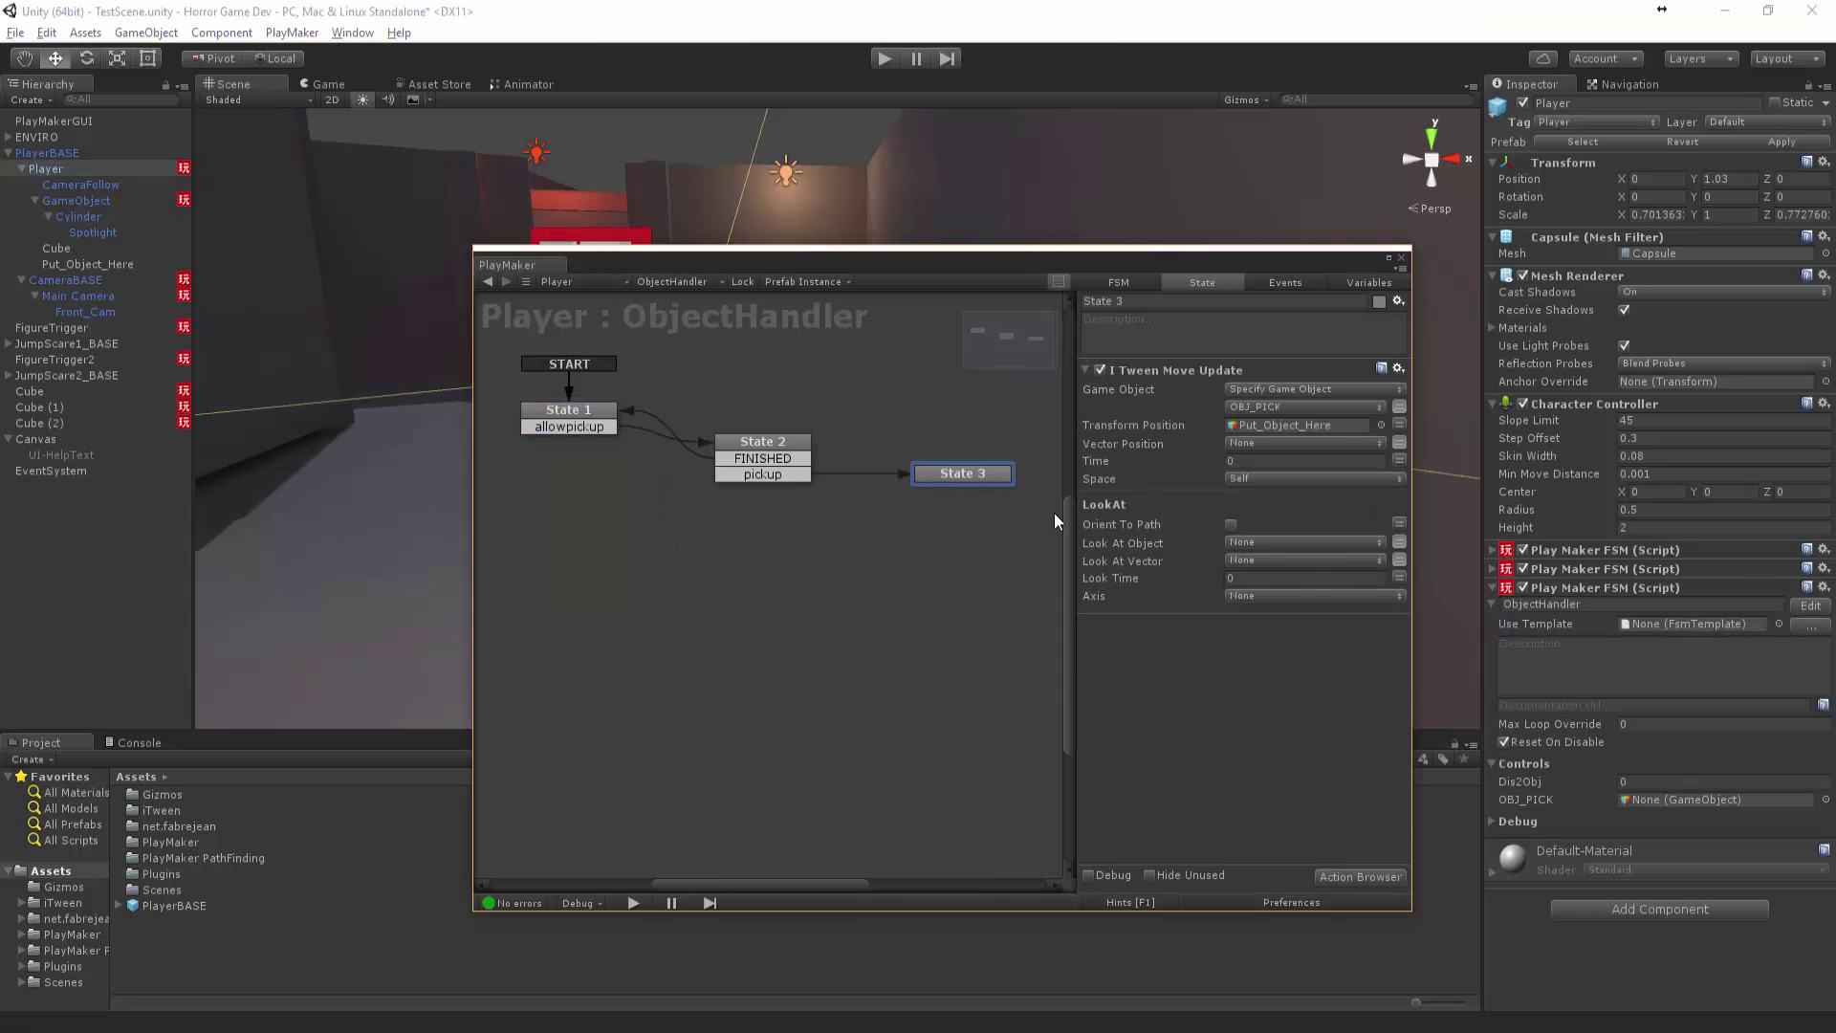
pyautogui.click(59, 394)
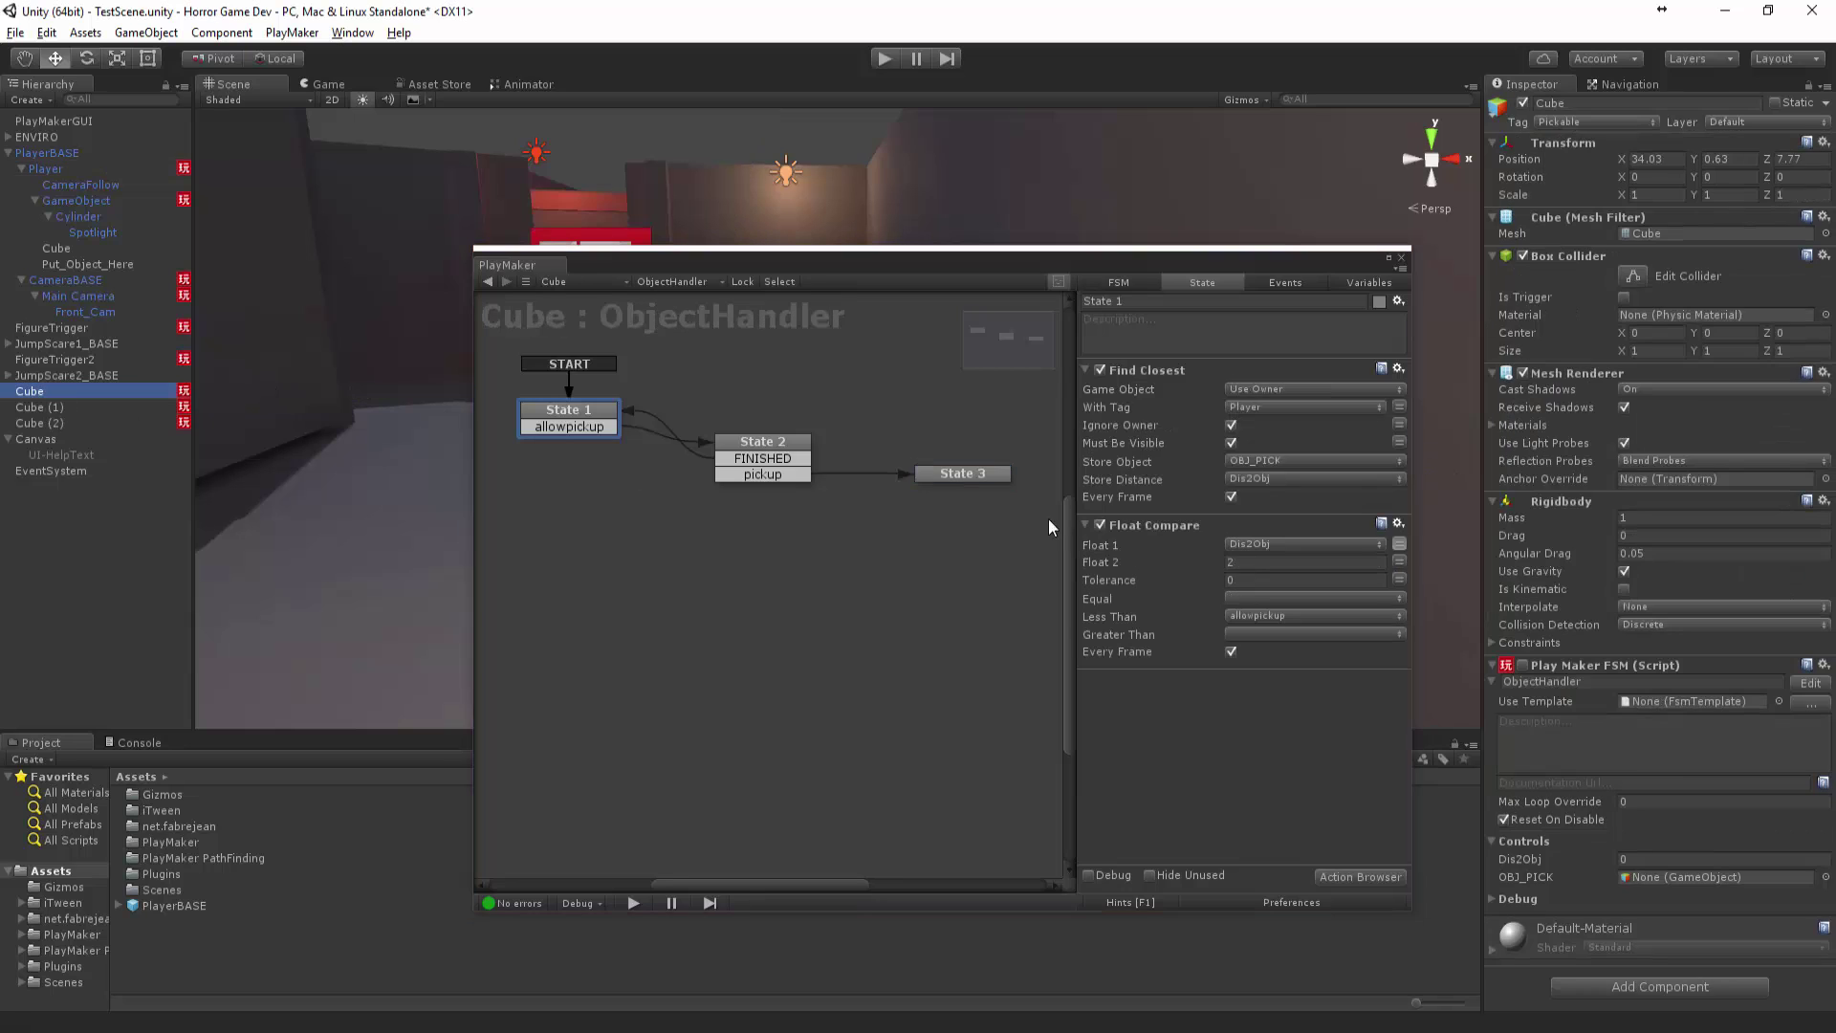
pyautogui.click(985, 475)
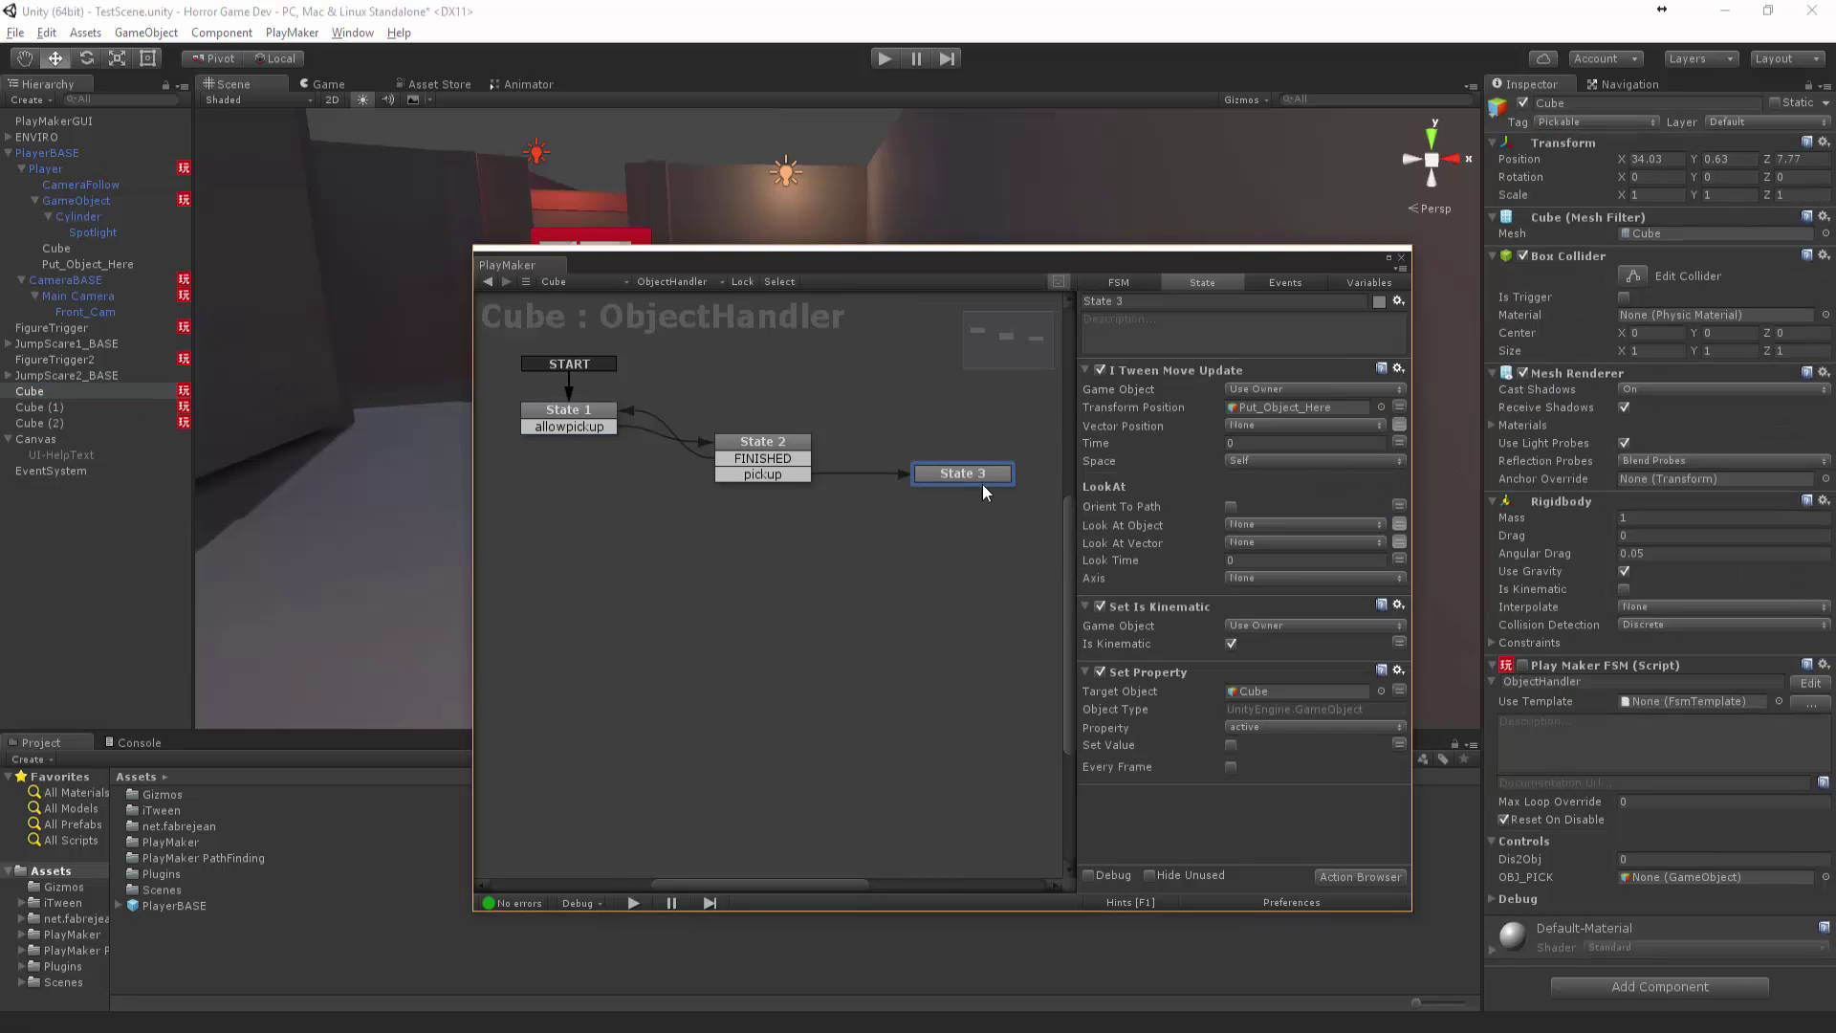
pyautogui.click(1154, 607)
pyautogui.keyDown('ctrl'); pyautogui.click(1166, 672); pyautogui.keyUp('ctrl')
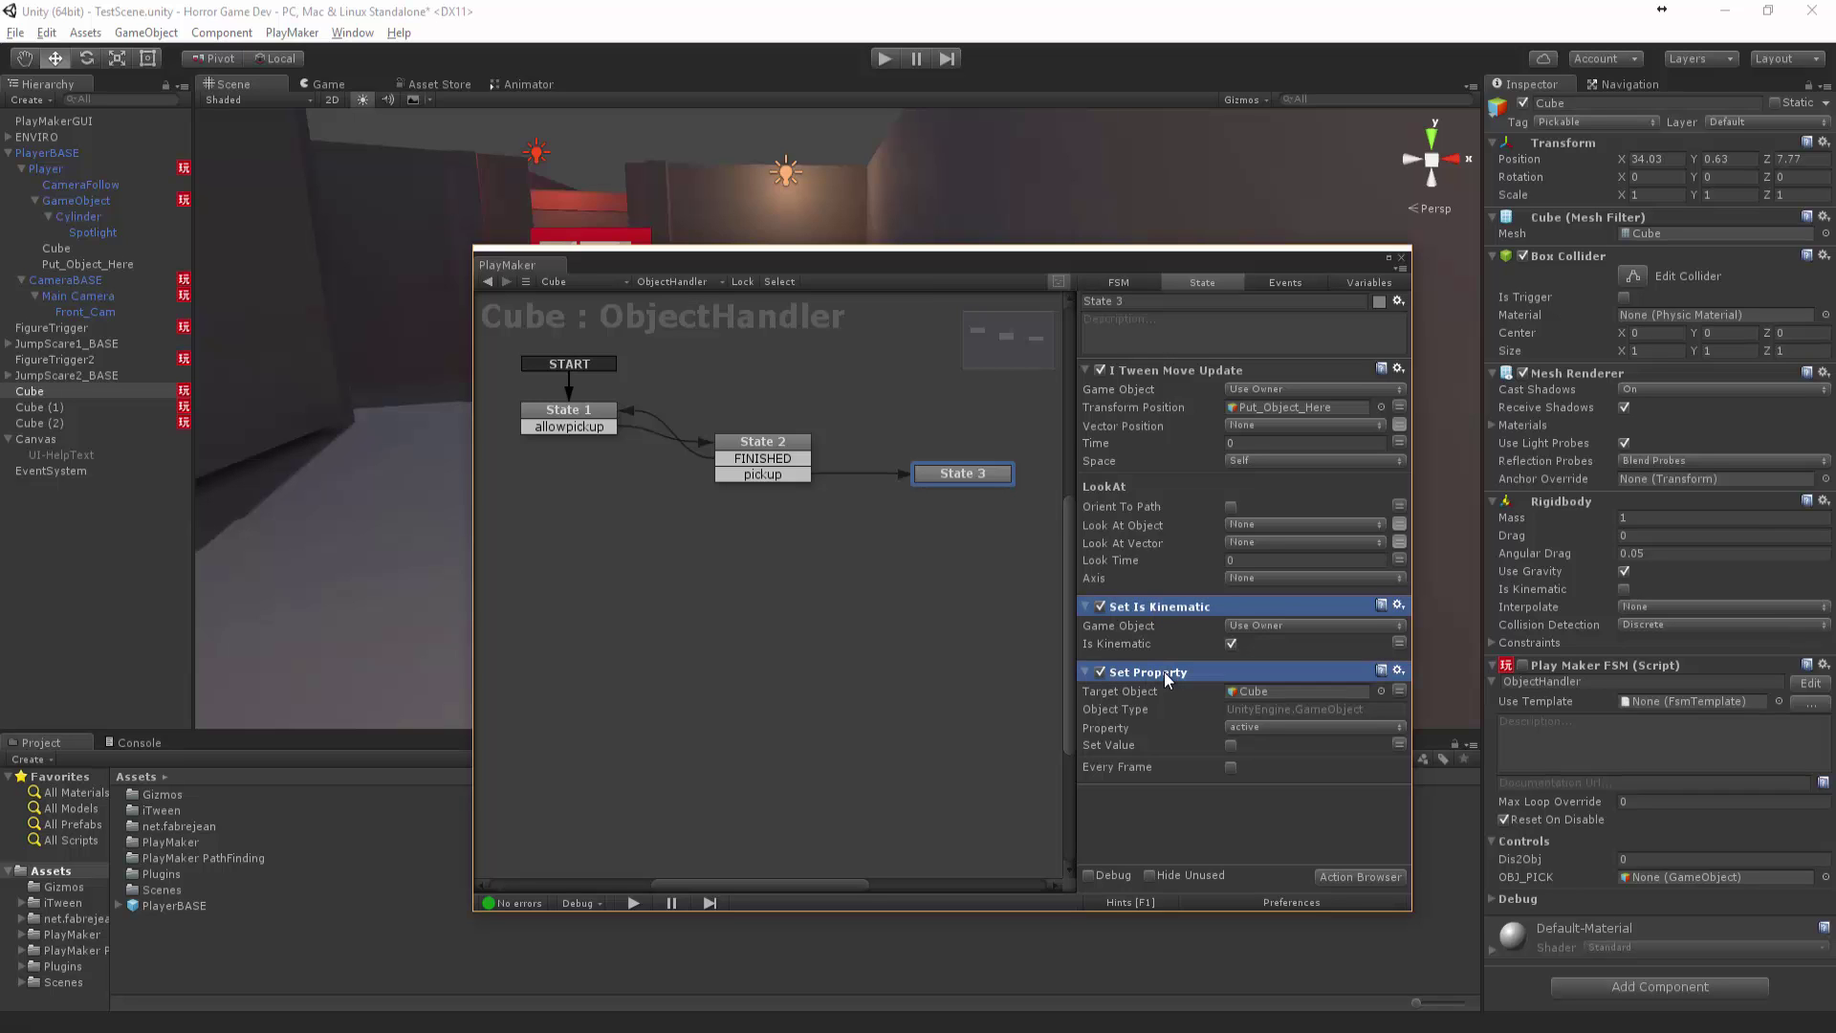
pyautogui.rightClick(1167, 674)
pyautogui.click(1248, 757)
# Paste the two copied actions into the Player's State 3
pyautogui.click(118, 263)
pyautogui.click(59, 169)
pyautogui.rightClick(1190, 564)
pyautogui.click(1243, 859)
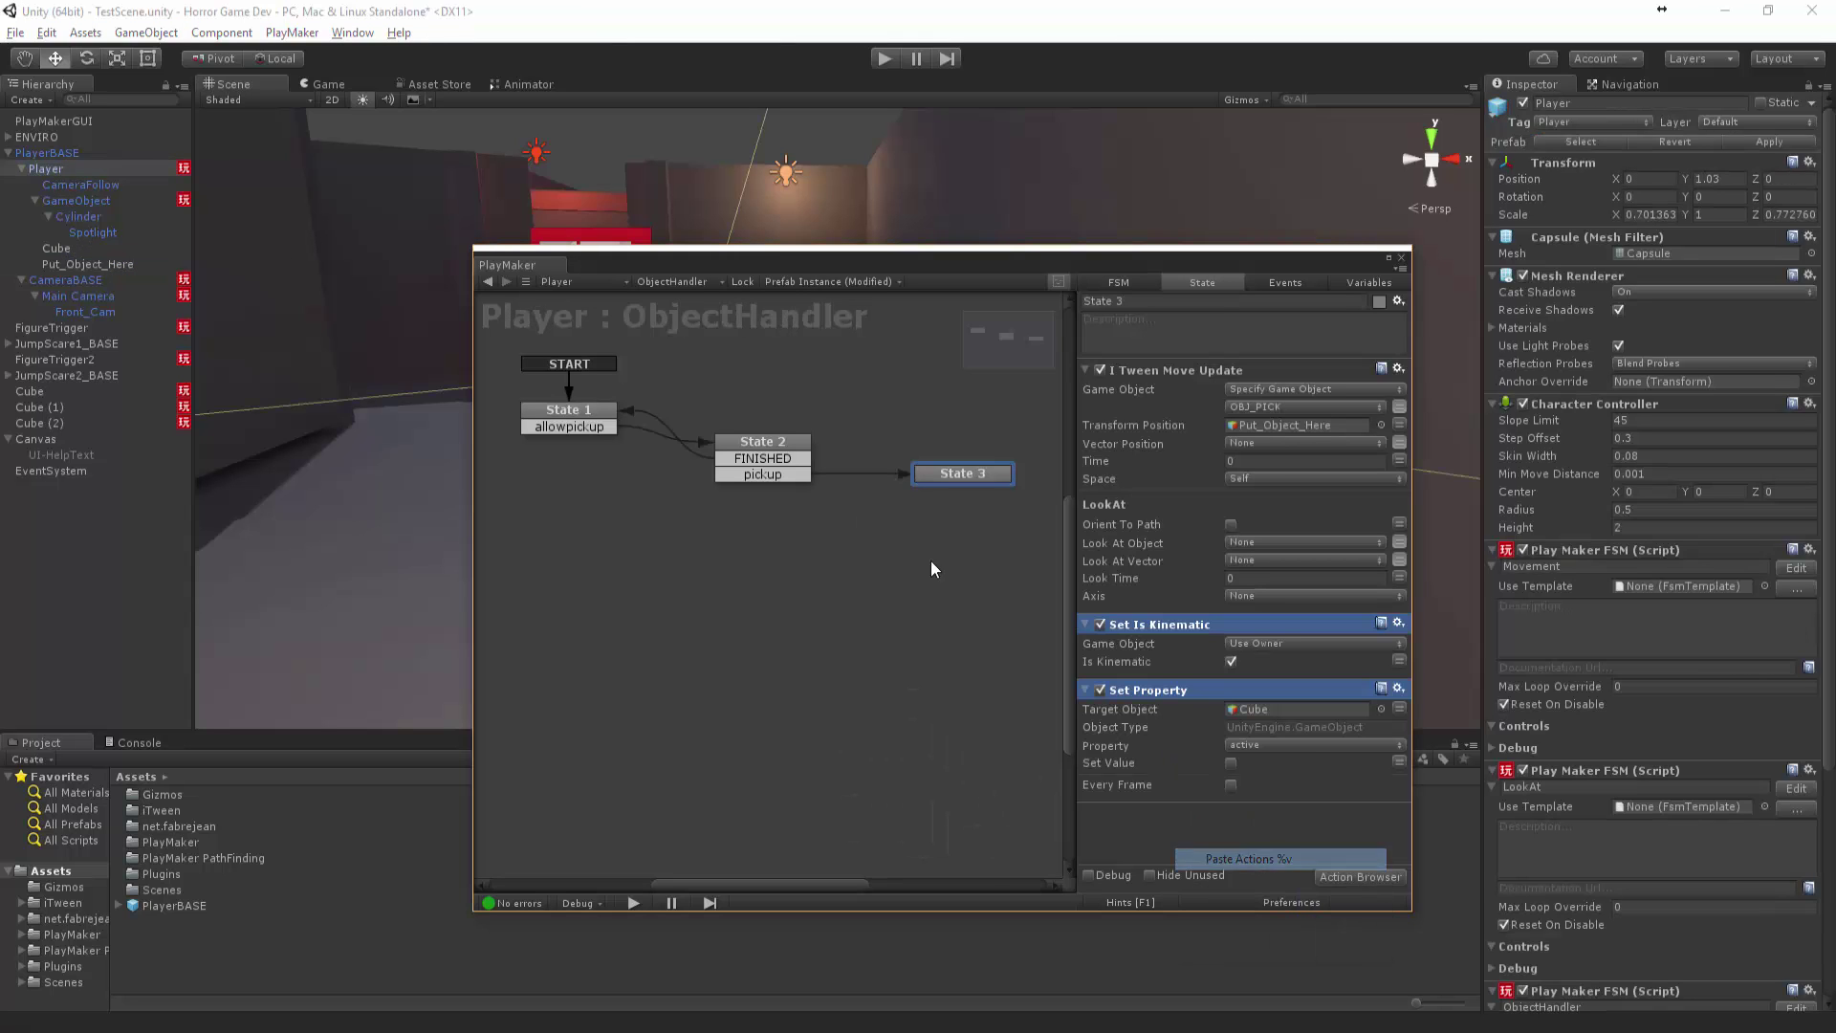
pyautogui.click(1205, 816)
# Point Set Is Kinematic's Game Object at the OBJ_PICK variable and close PlayMaker
pyautogui.click(1262, 642)
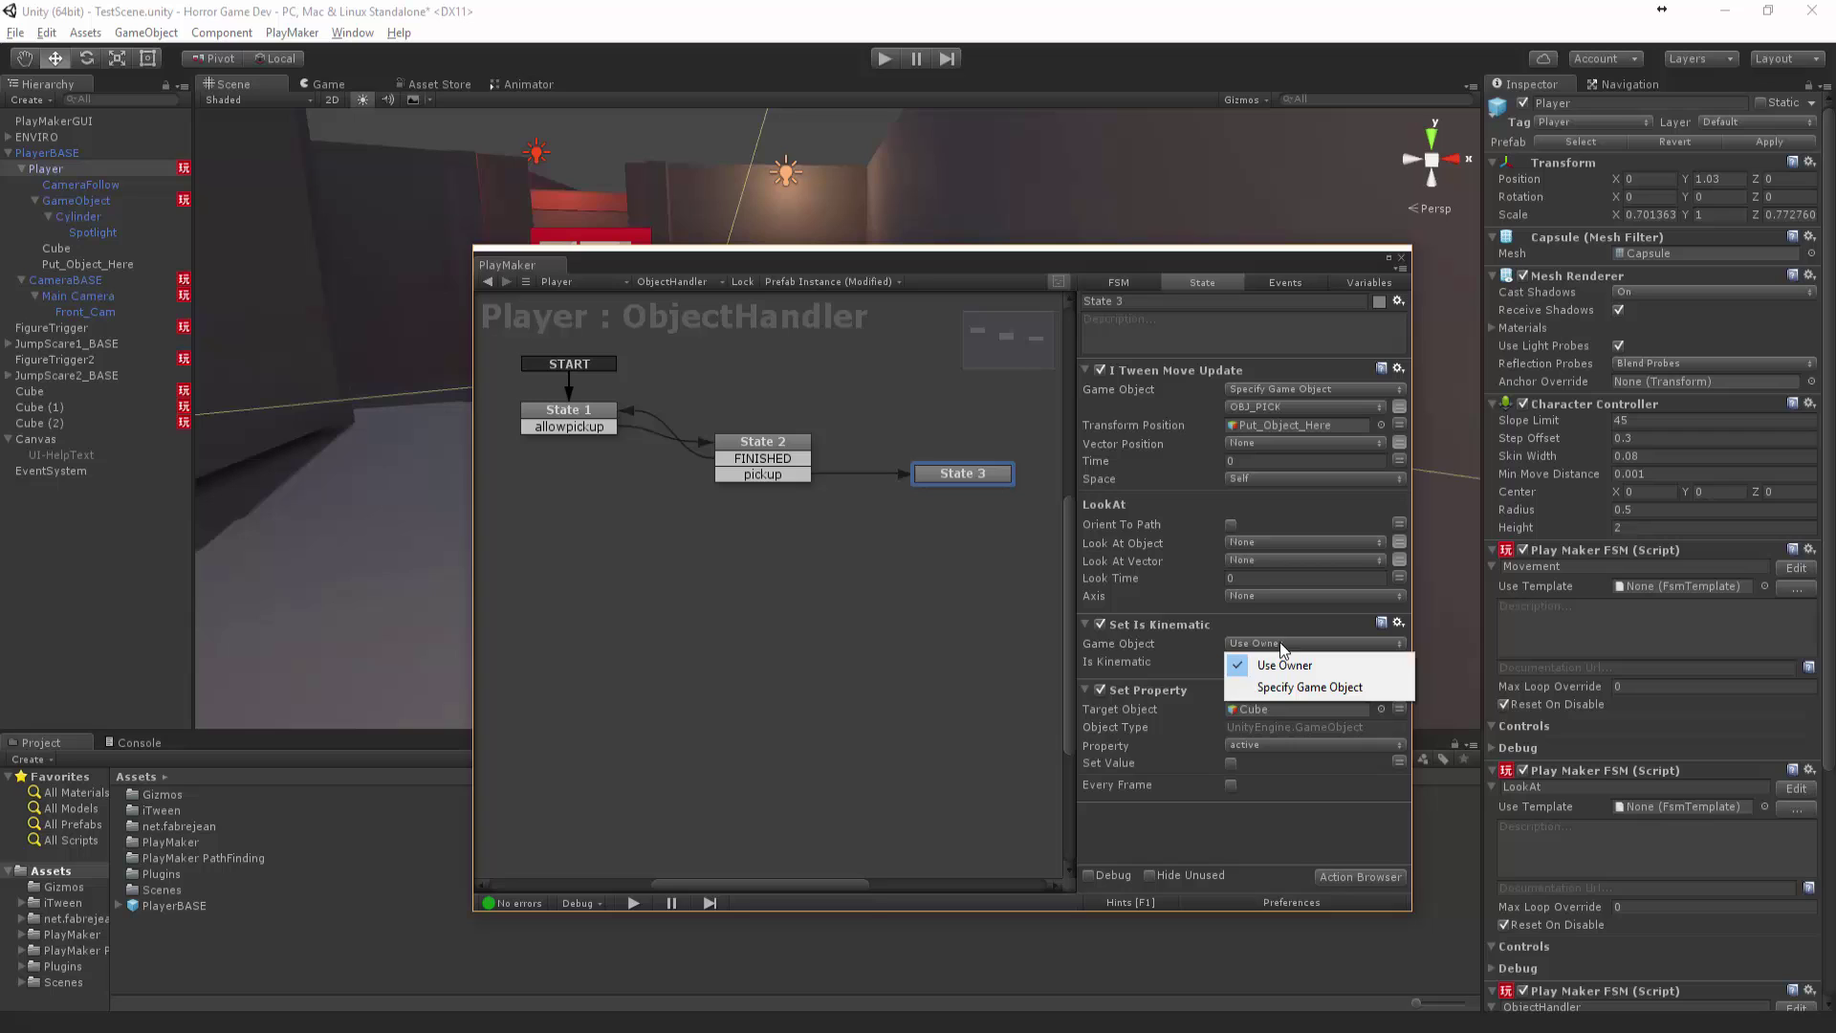
pyautogui.click(1300, 688)
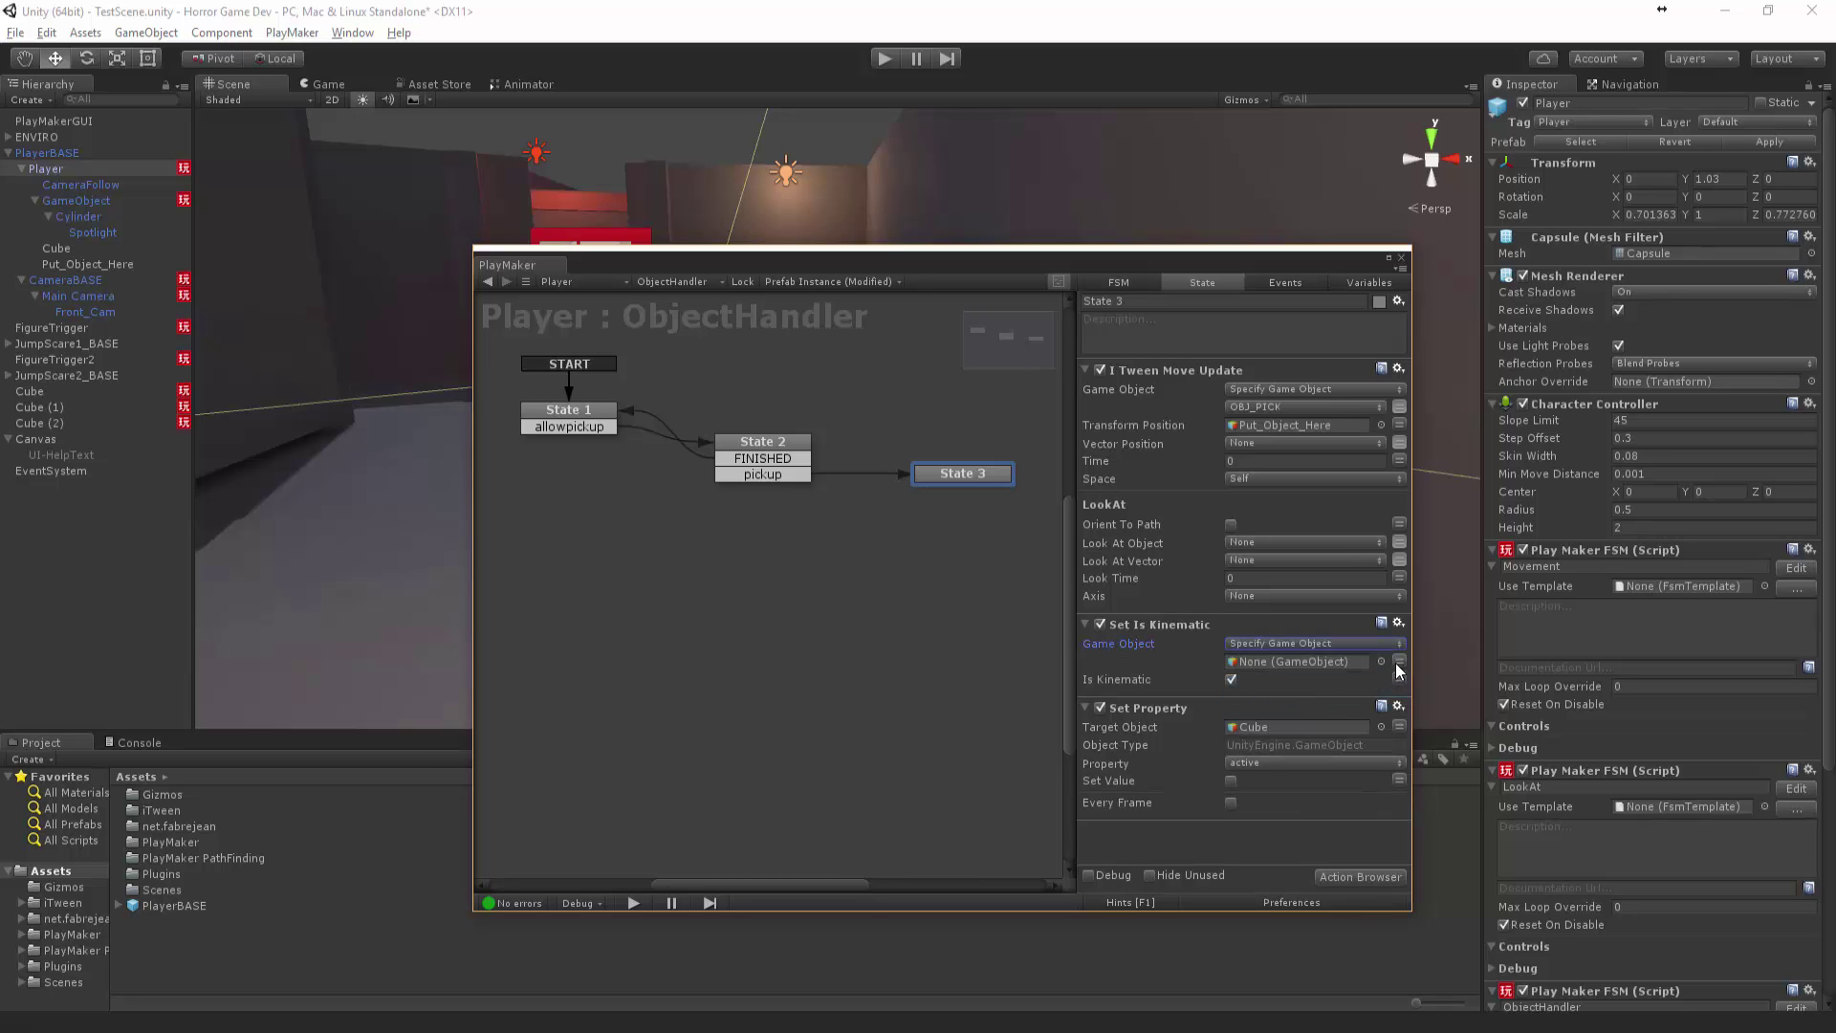
pyautogui.click(1398, 667)
pyautogui.click(1322, 662)
pyautogui.click(1332, 701)
pyautogui.click(1401, 258)
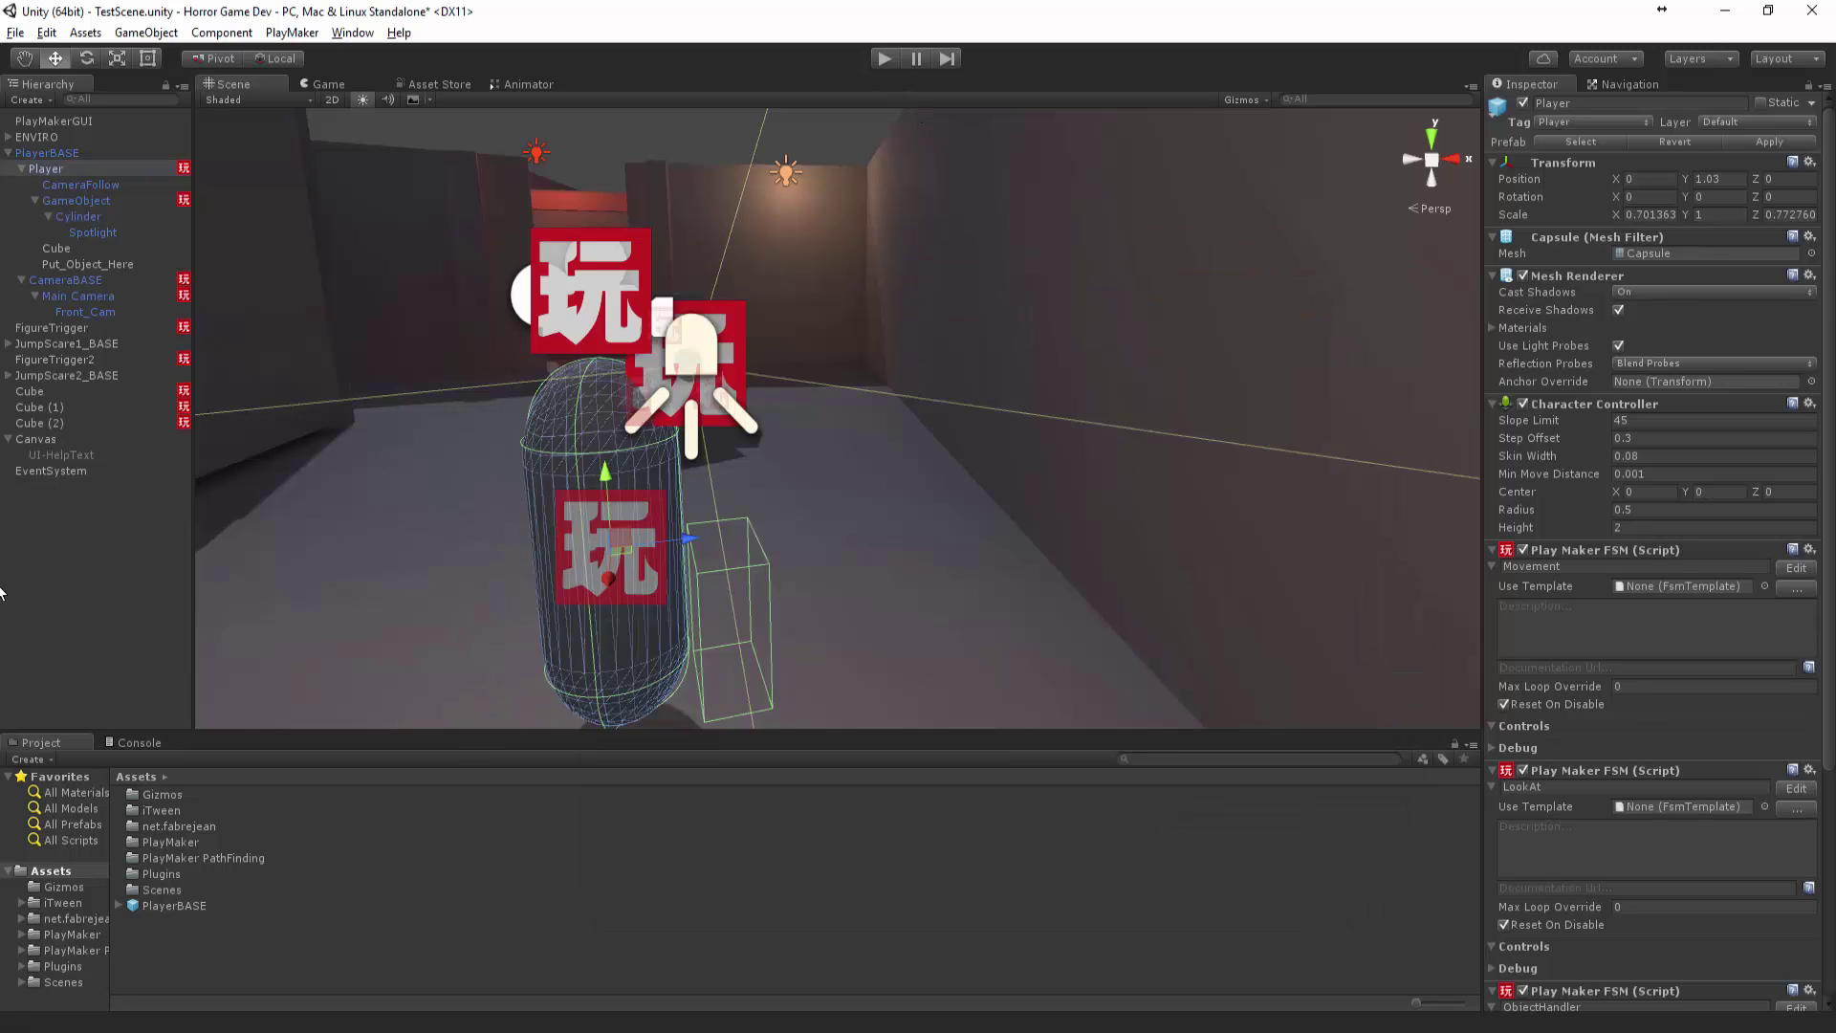
# Remove the PlayMaker FSM component from Cube (2), Cube (1) and Cube
pyautogui.click(44, 423)
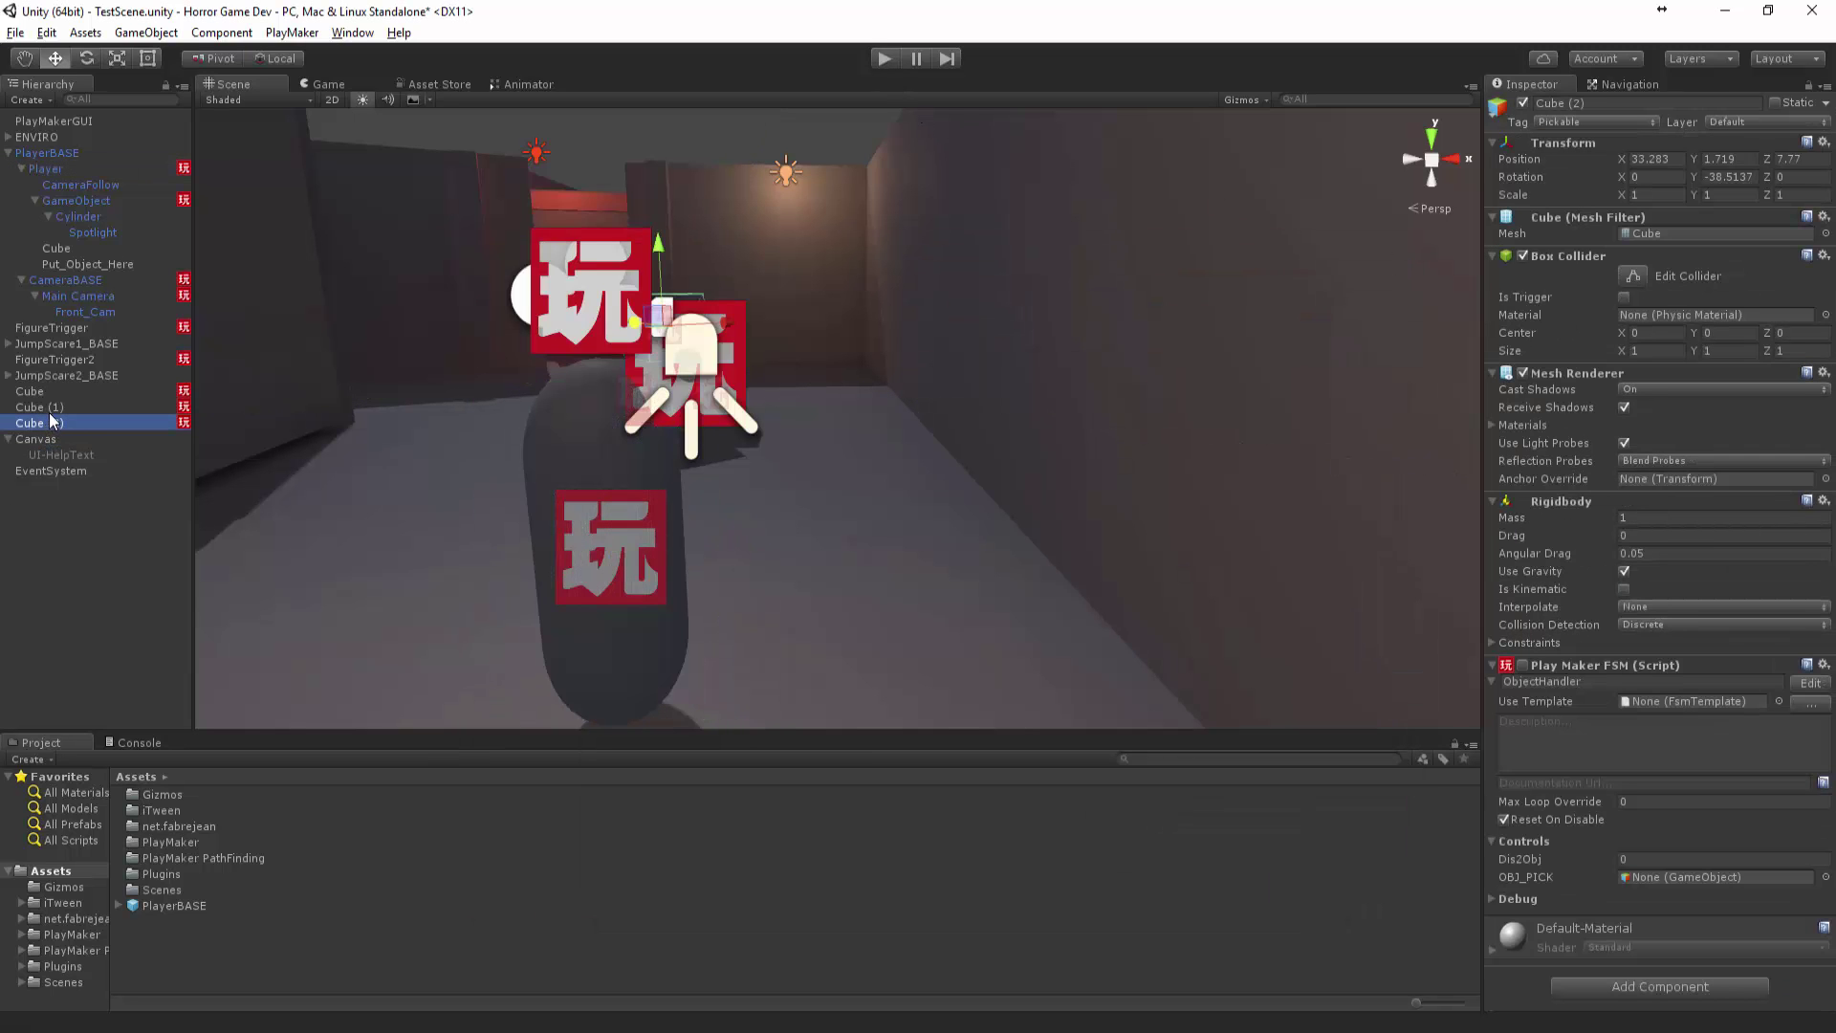
pyautogui.click(1823, 664)
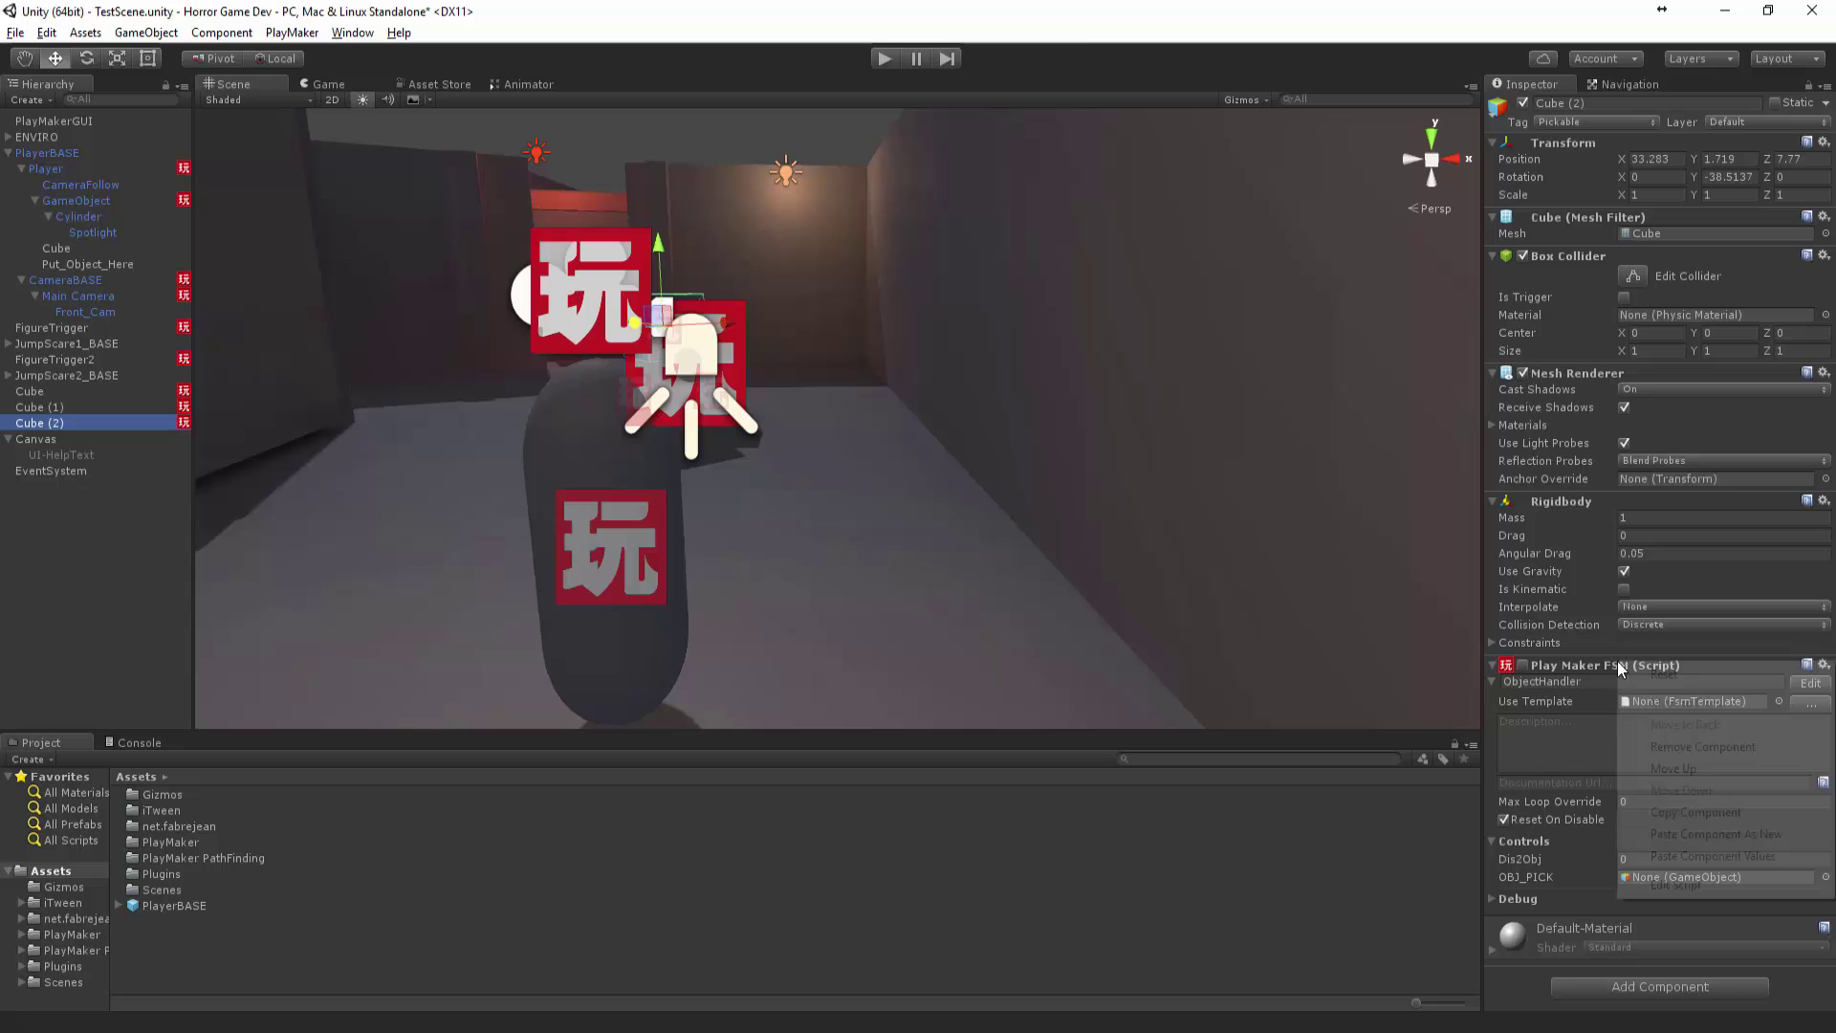
pyautogui.click(1674, 747)
pyautogui.click(653, 381)
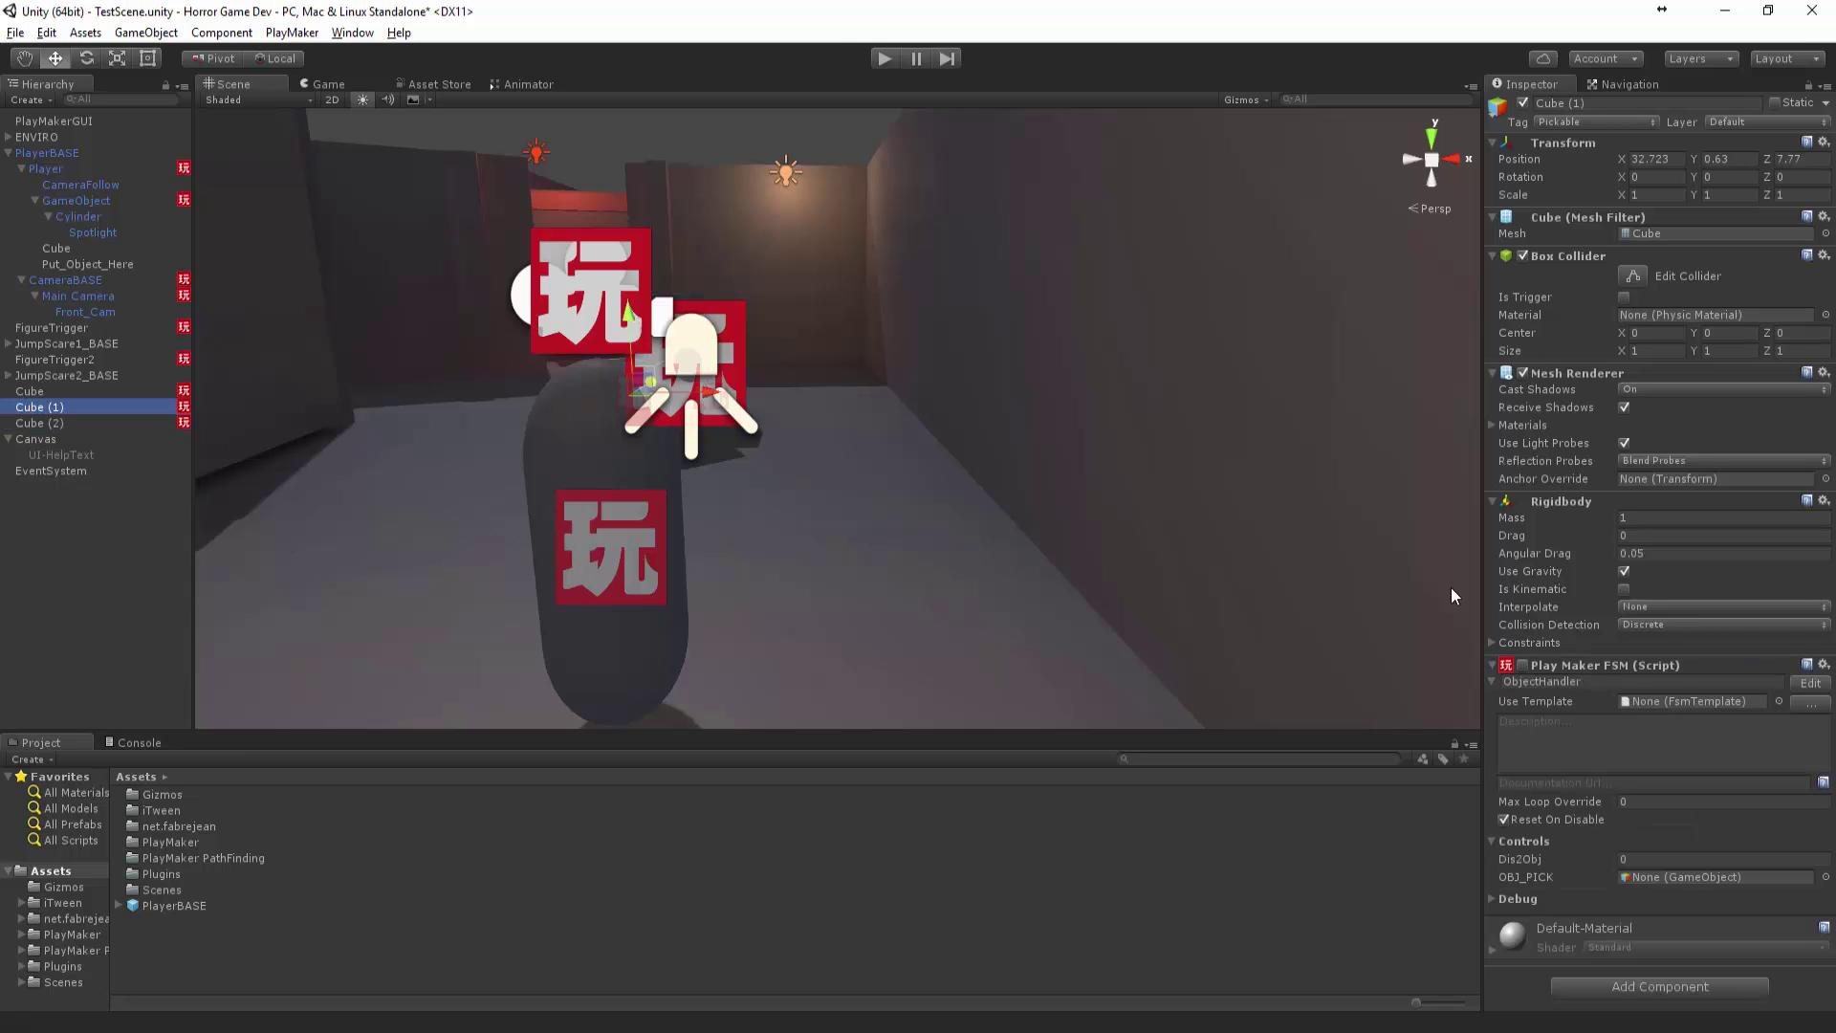
pyautogui.rightClick(1593, 667)
pyautogui.click(1660, 761)
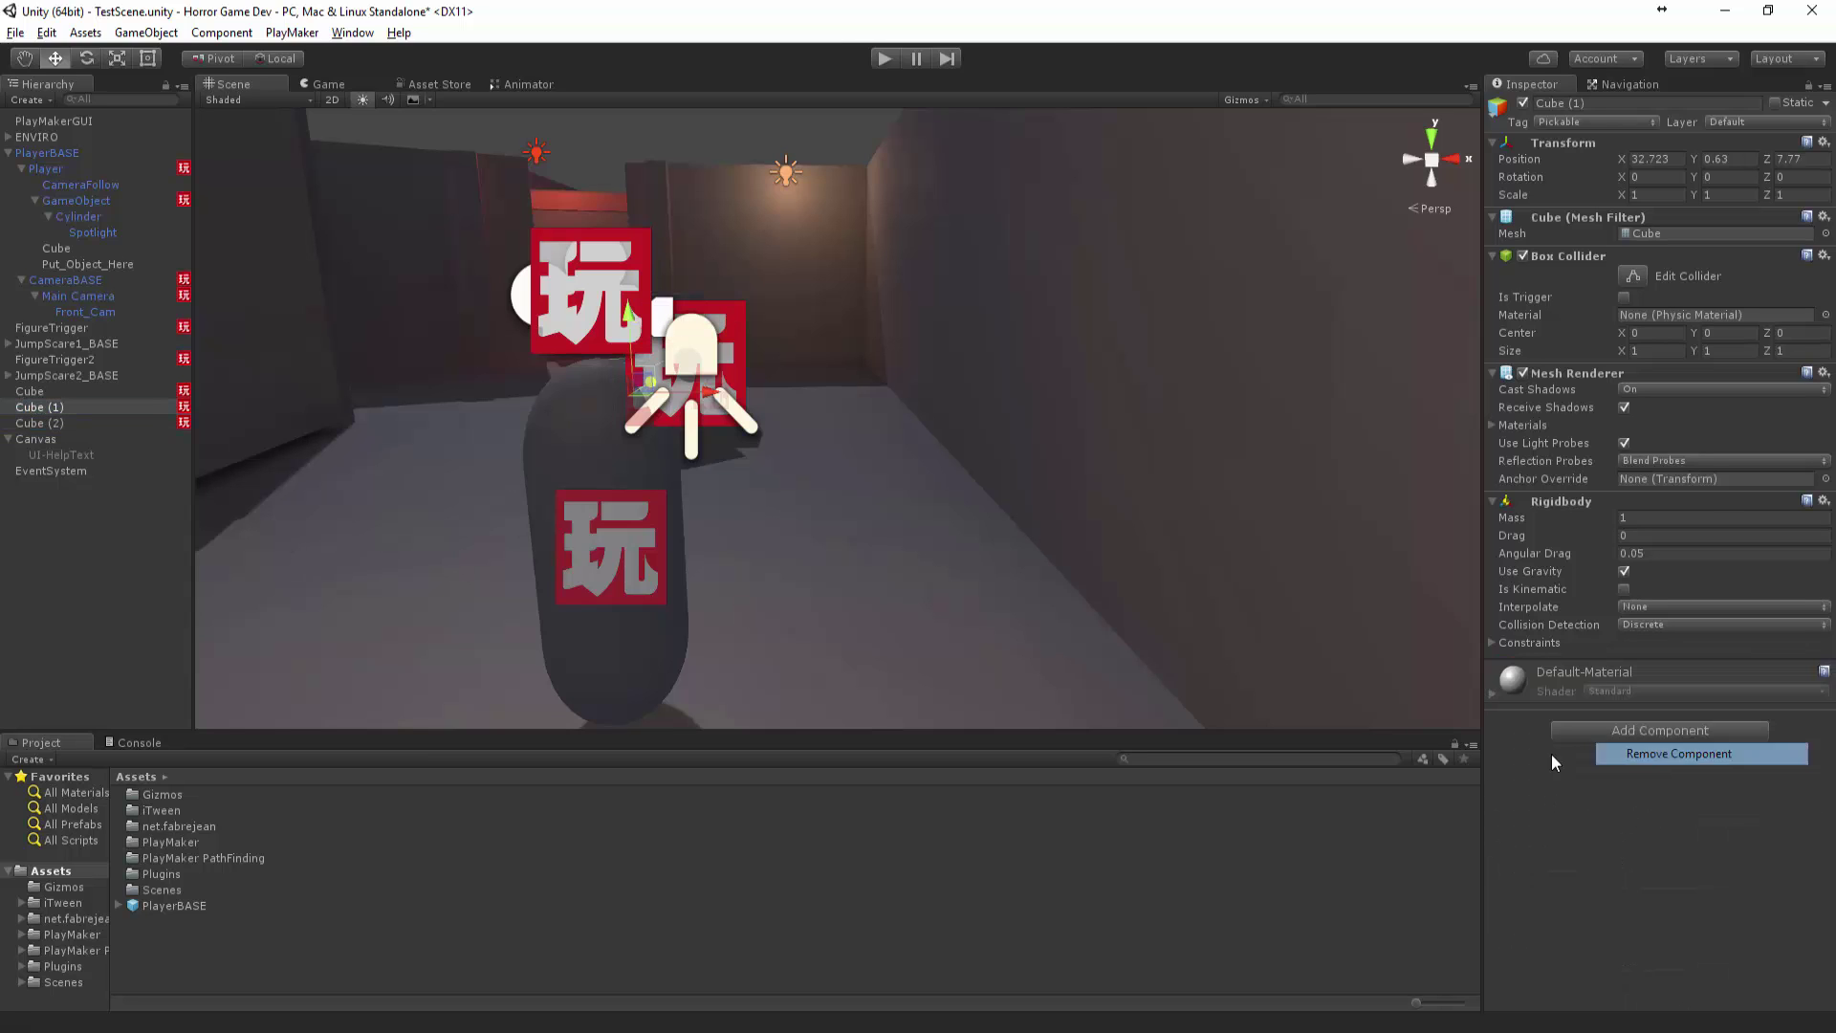
pyautogui.click(44, 392)
pyautogui.rightClick(1603, 681)
pyautogui.click(1660, 752)
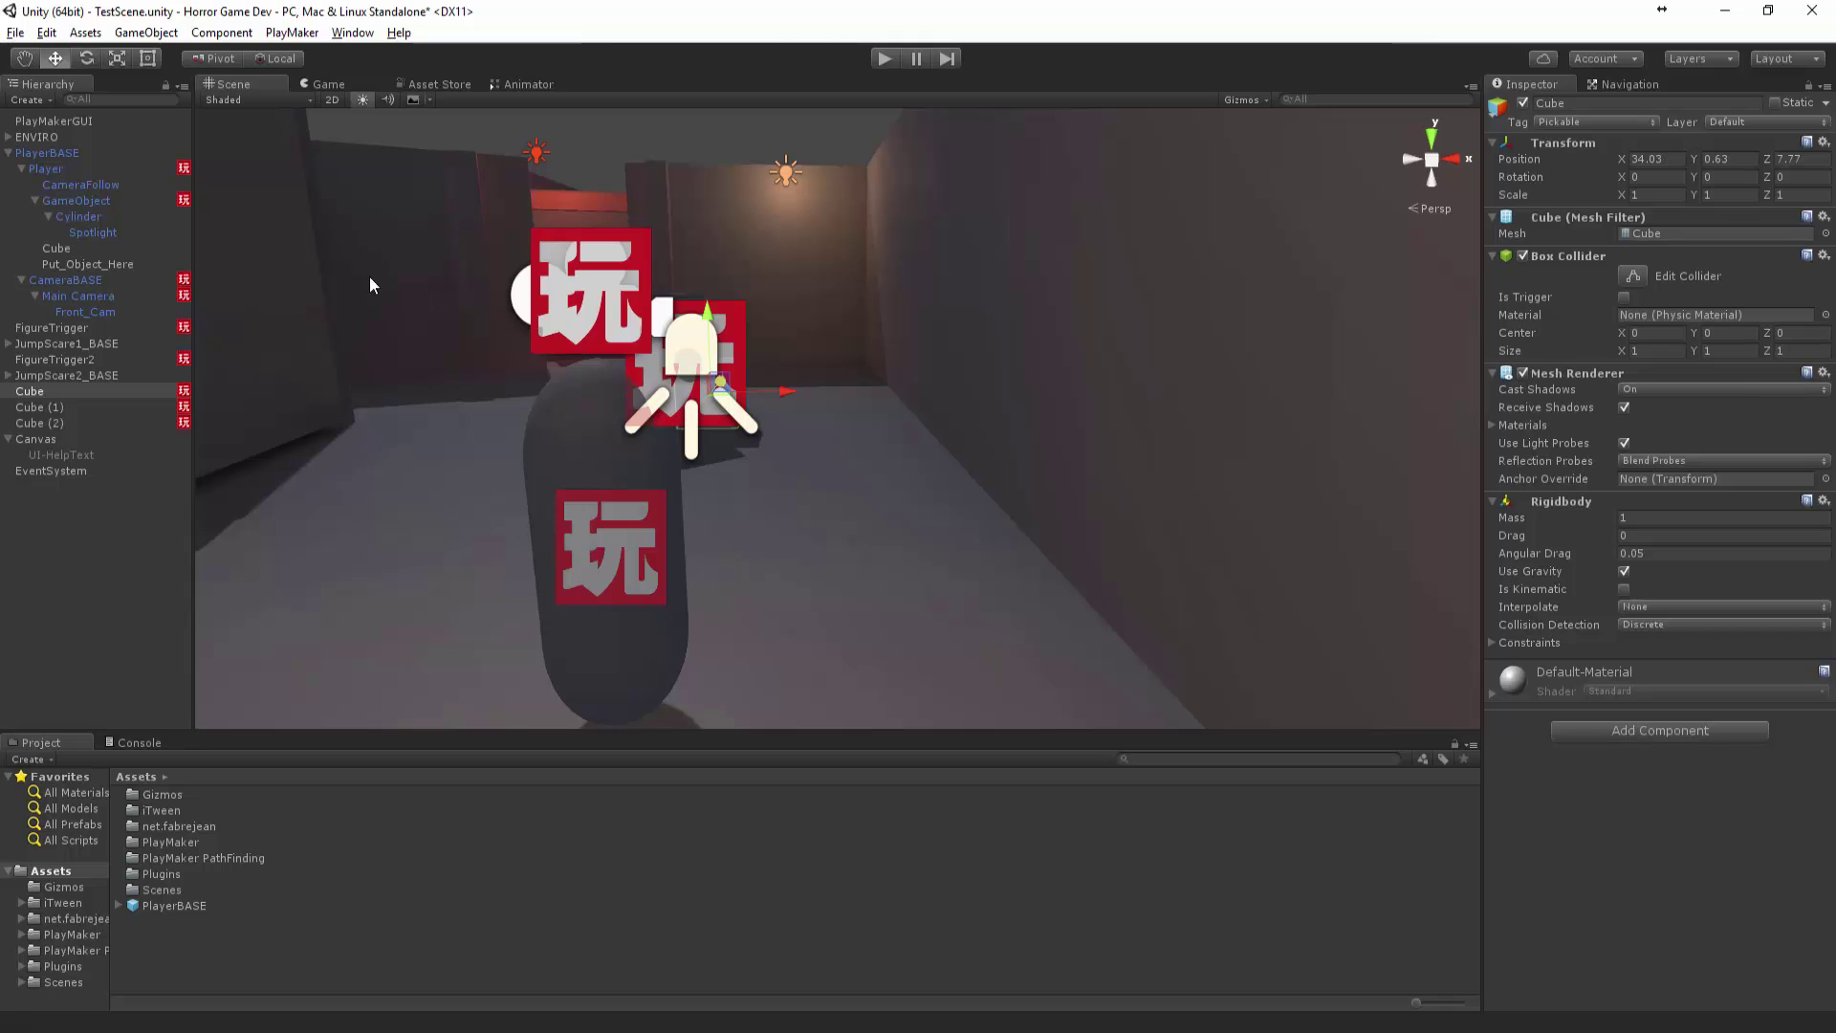
# Start Play mode and walk the player forward up to the lit cube
pyautogui.click(884, 61)
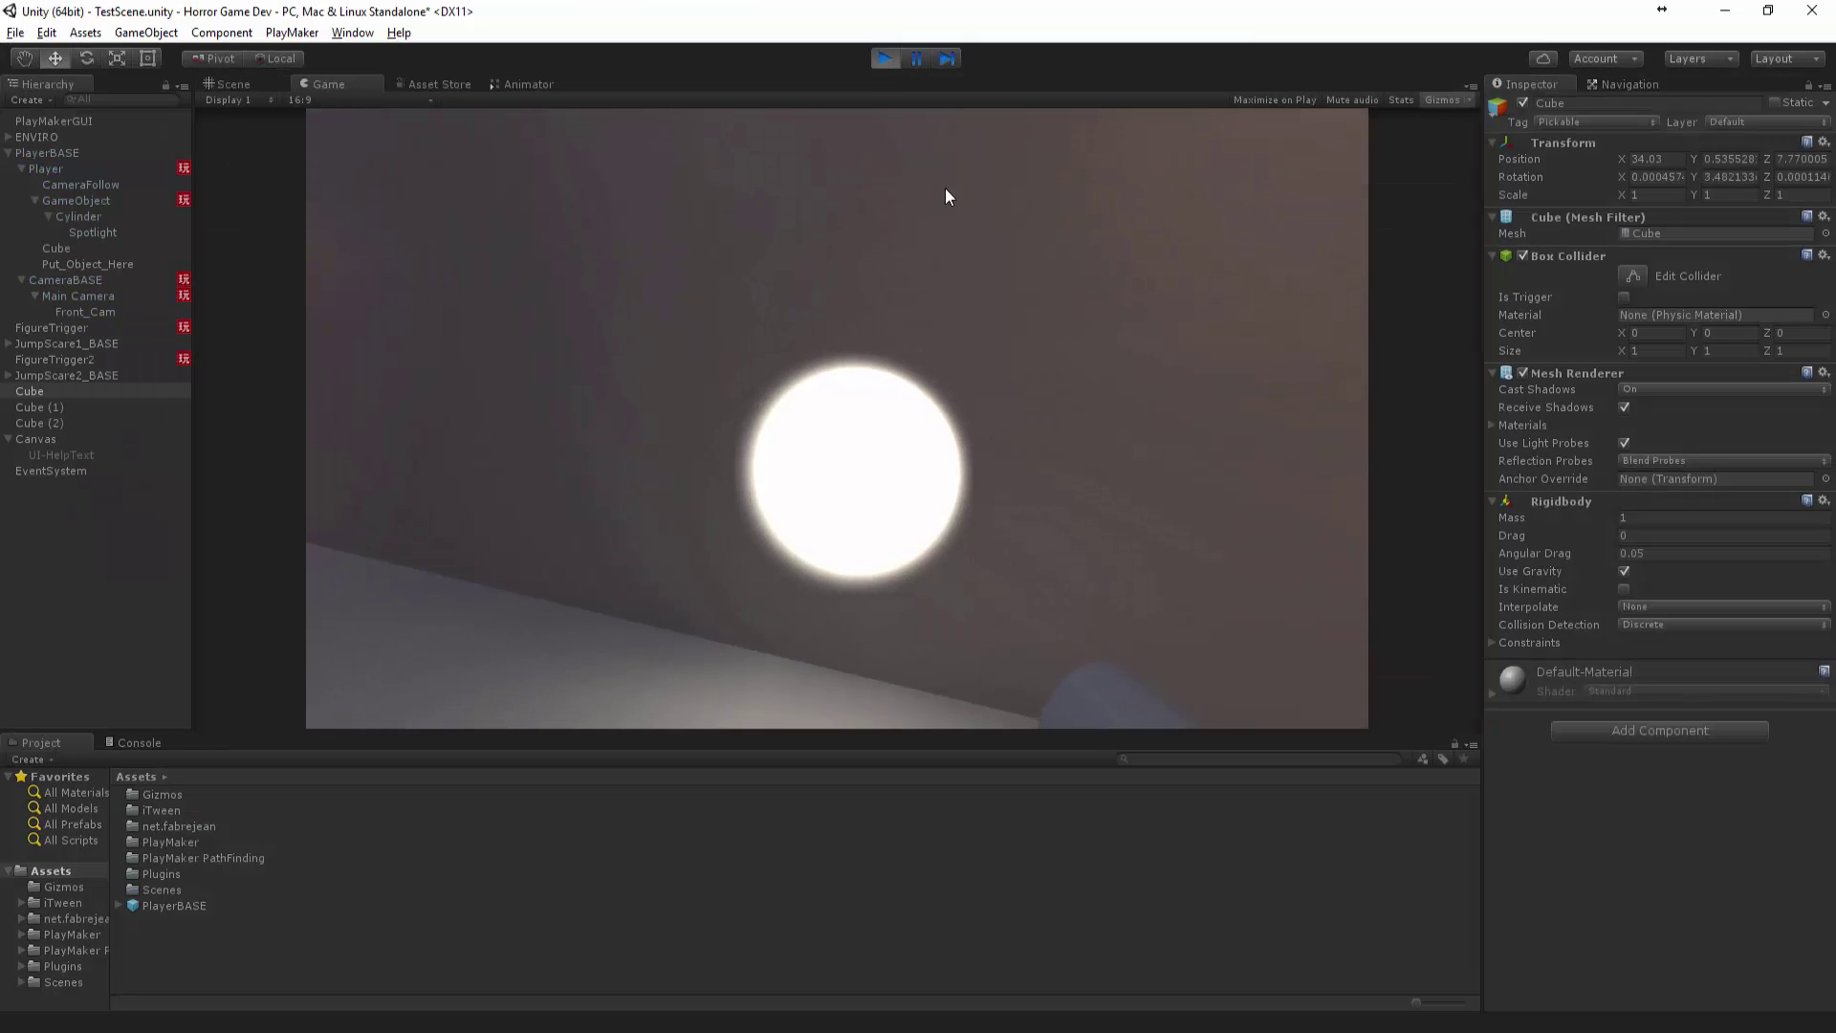
pyautogui.press('w')
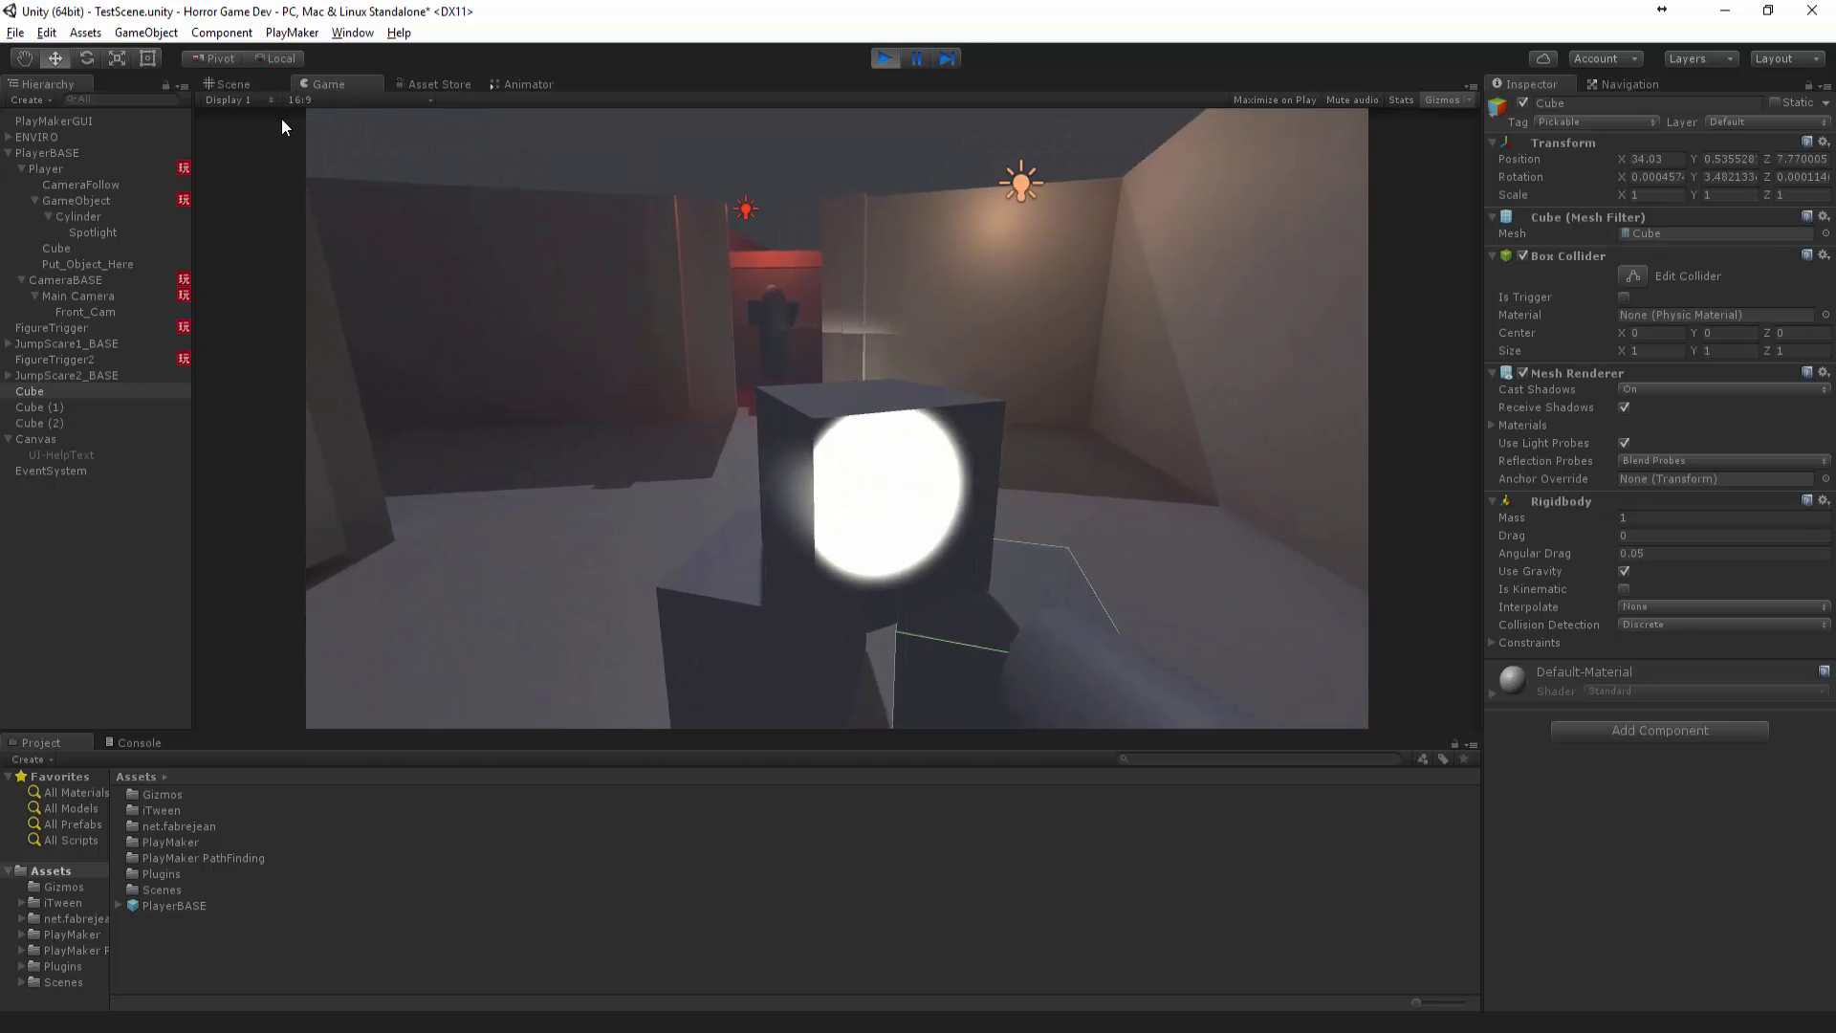
pyautogui.press('w')
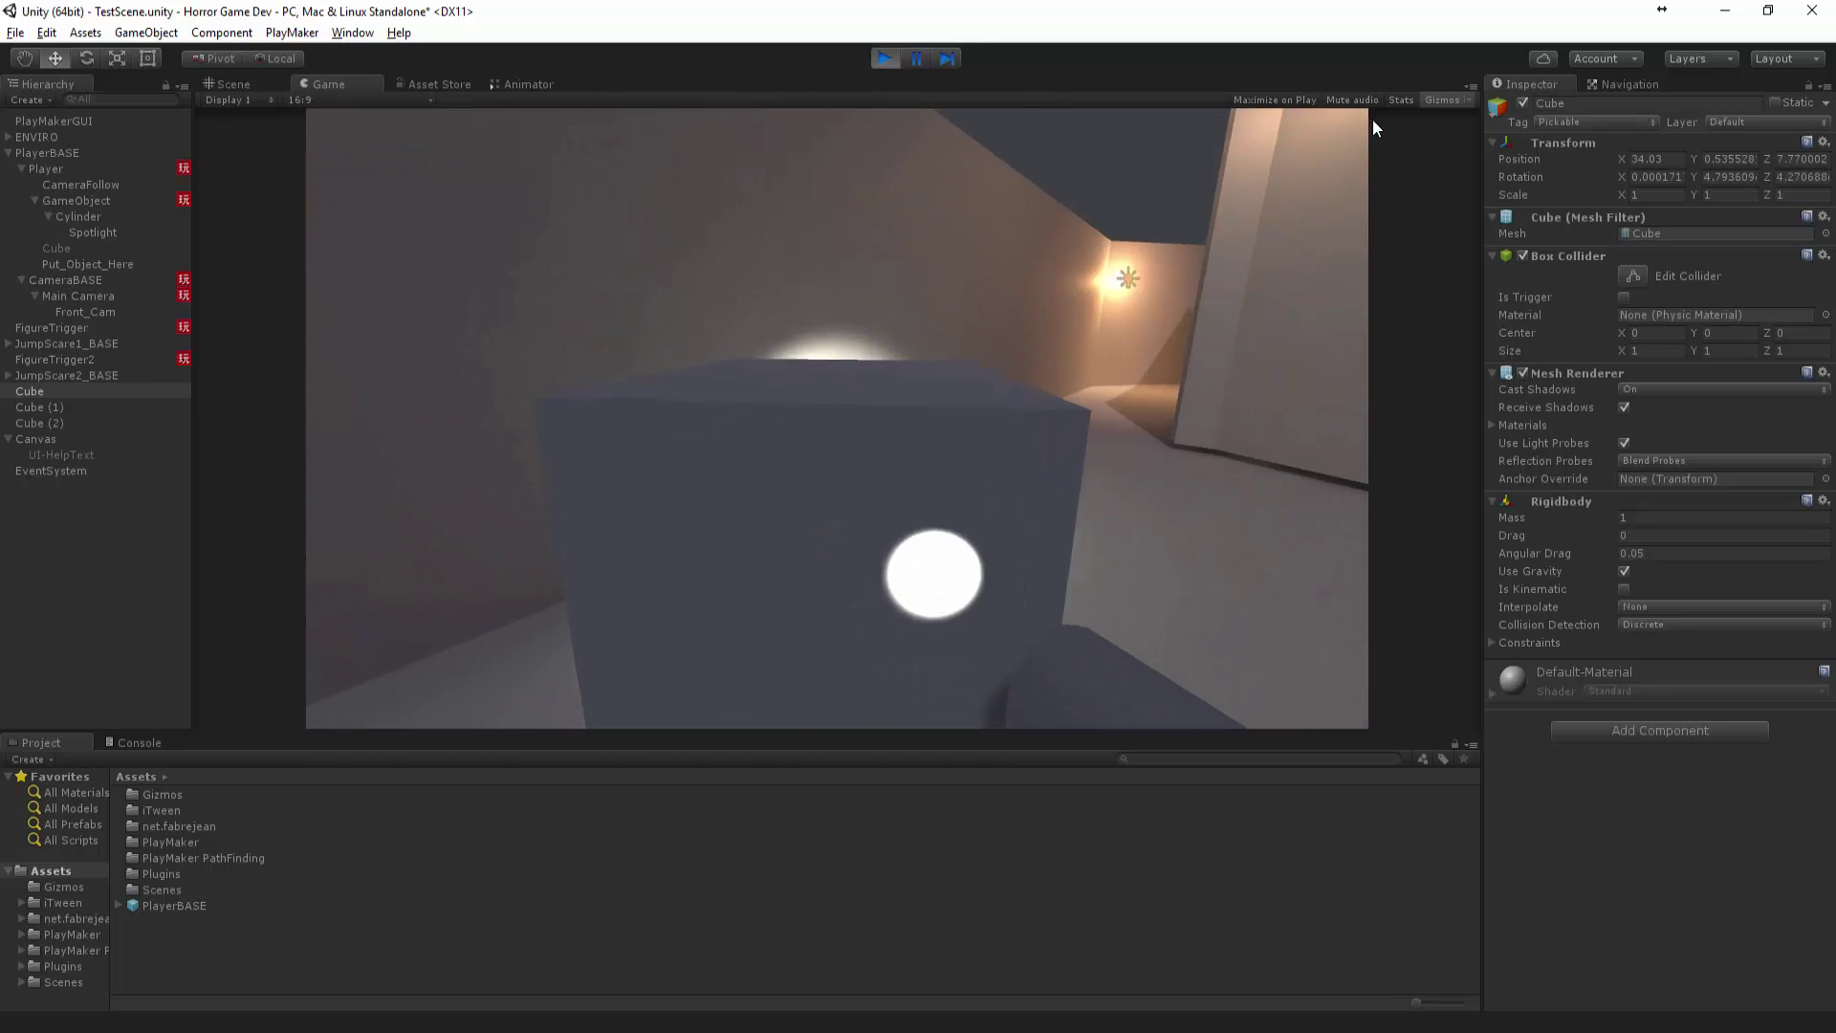